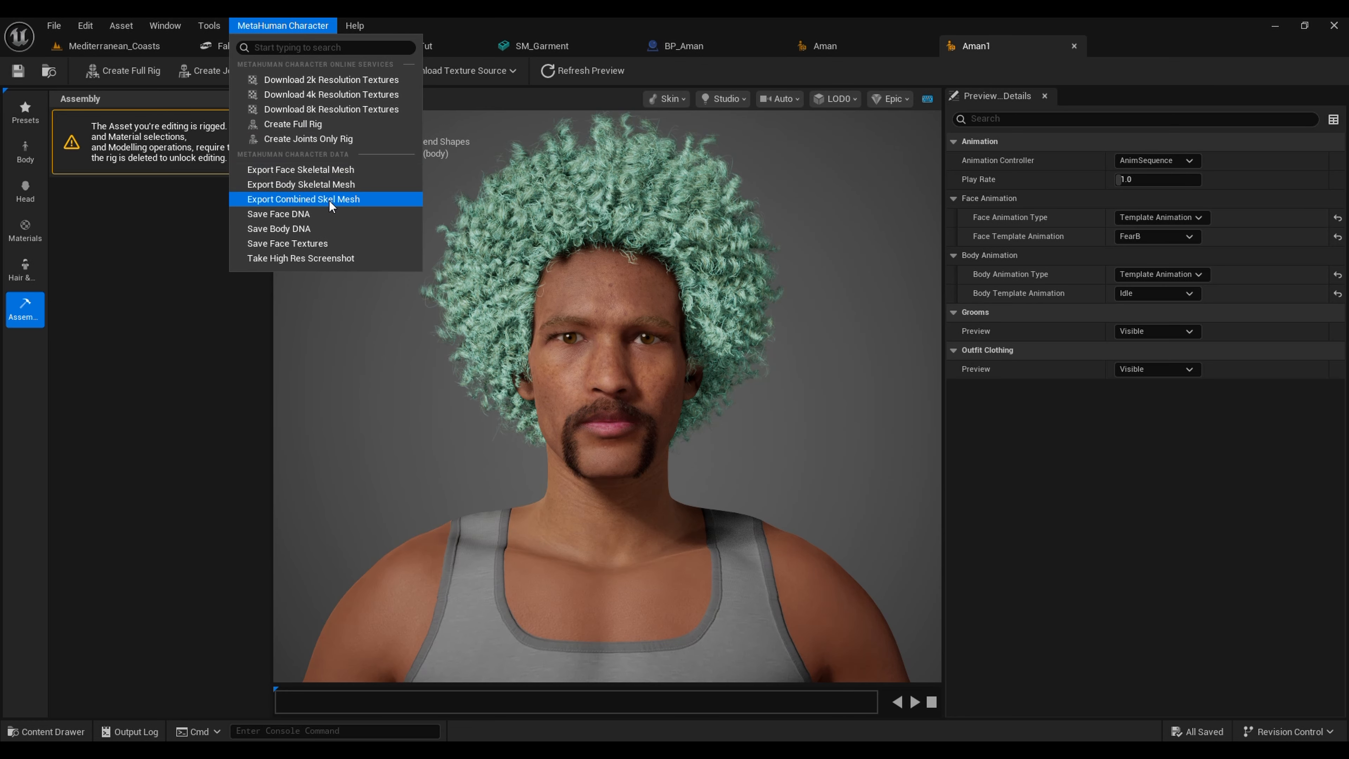
Step: Export the combined skeletal mesh of the Aman1 MetaHuman character
left_click(339, 203)
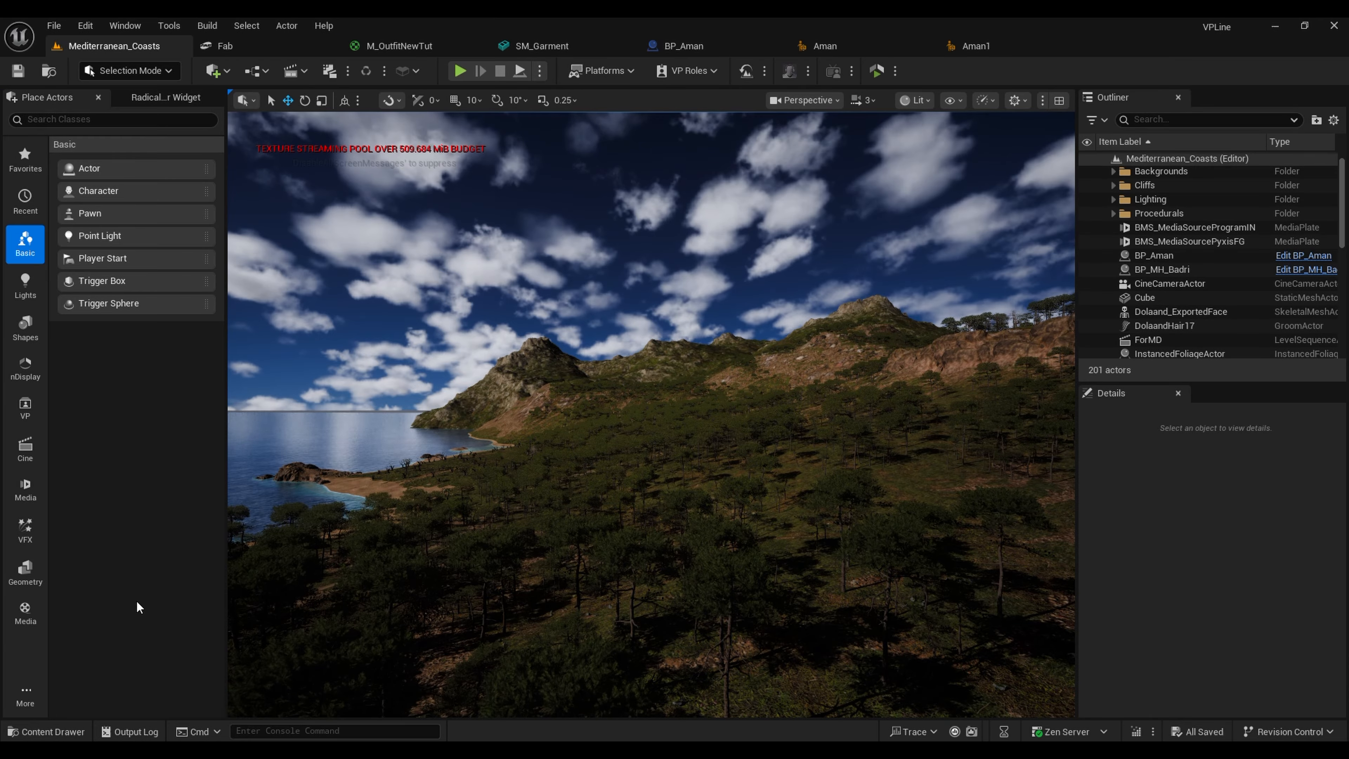
Step: Place BP_Aman1 from the AmanTut folder into the Mediterranean_Coasts level and reset its location to 0, 0, 0
left_click(53, 731)
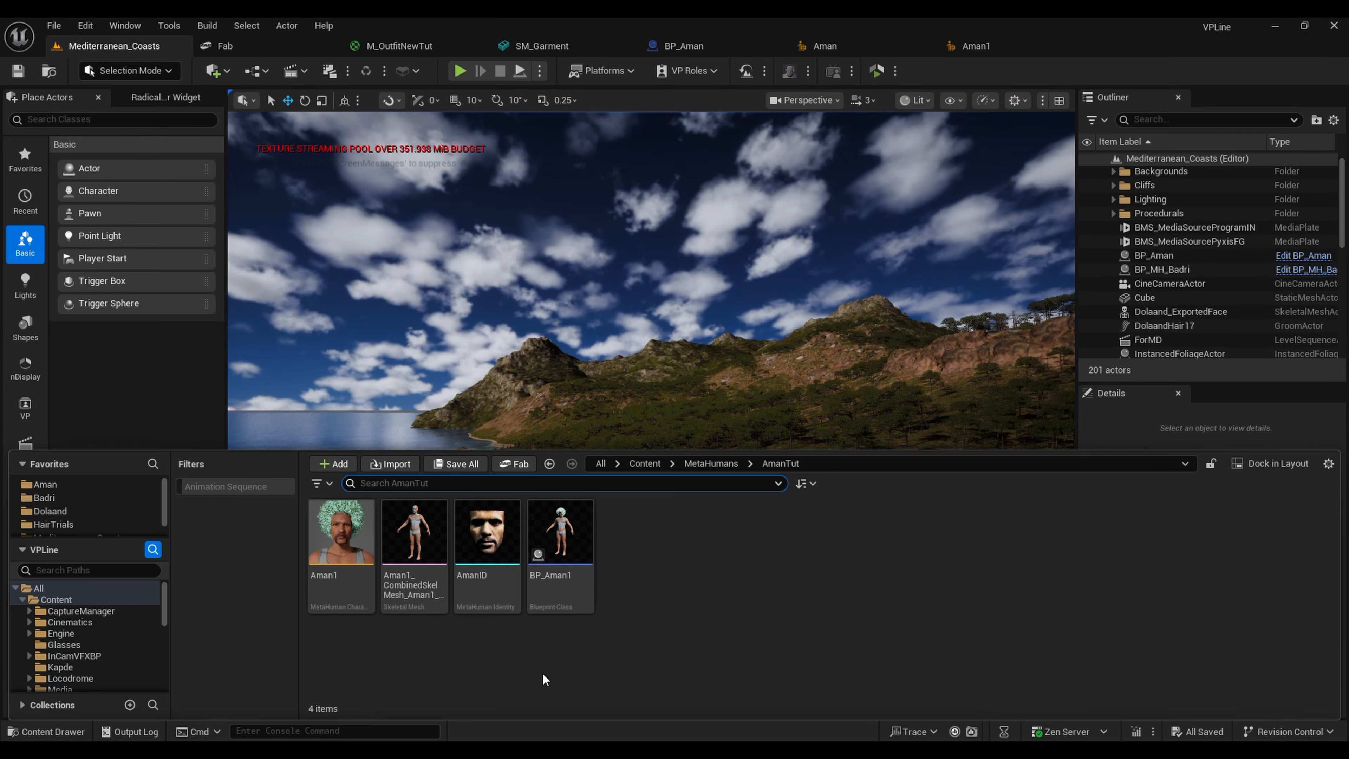
left_click(561, 563)
left_click_drag(568, 570, 709, 560)
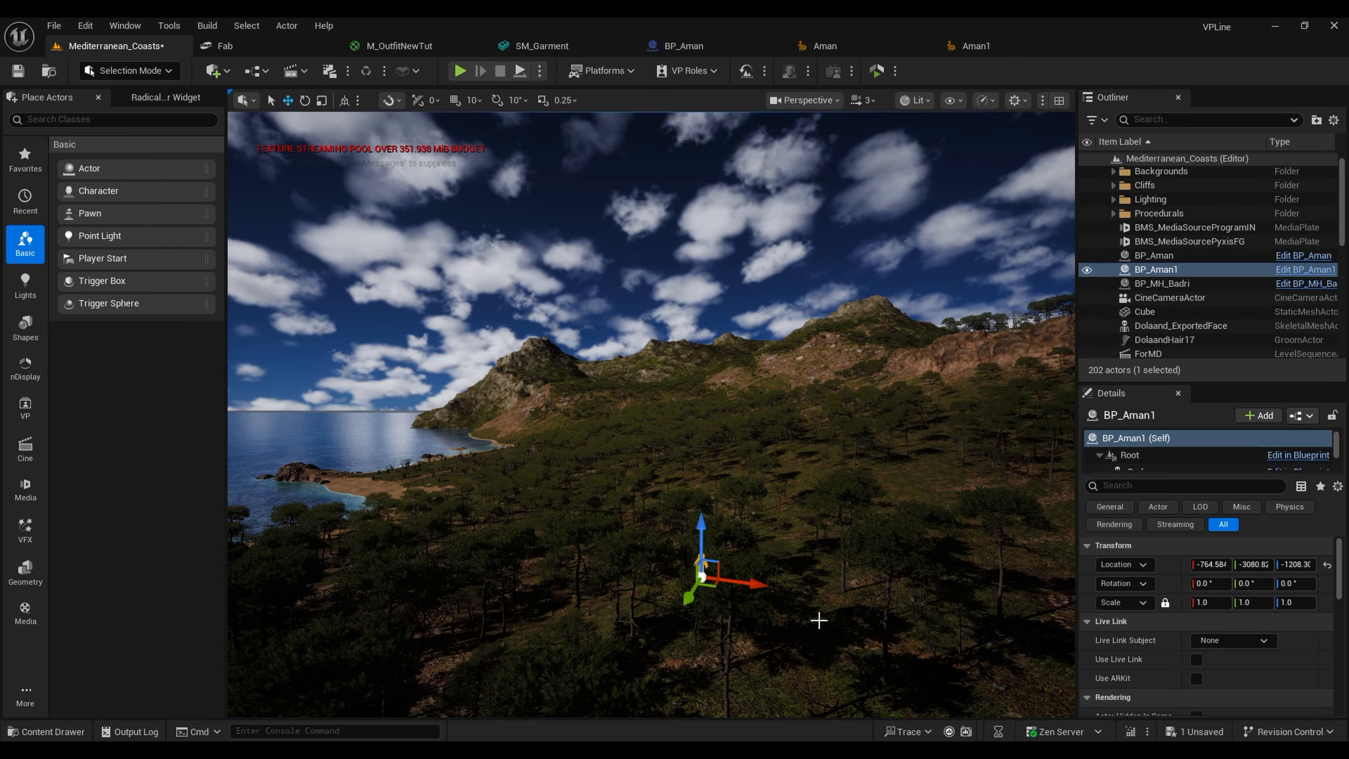
left_click(1327, 565)
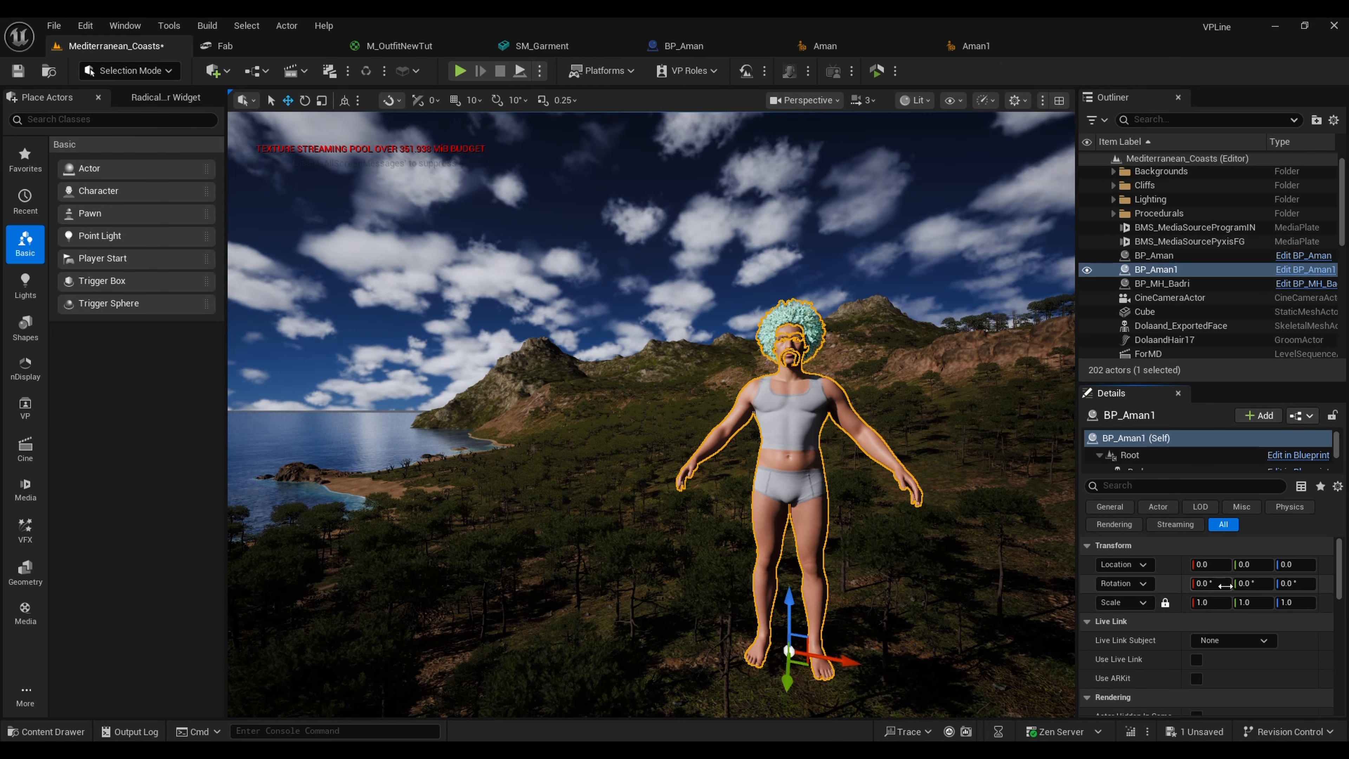
right_click_drag(898, 592, 978, 631)
key("s")
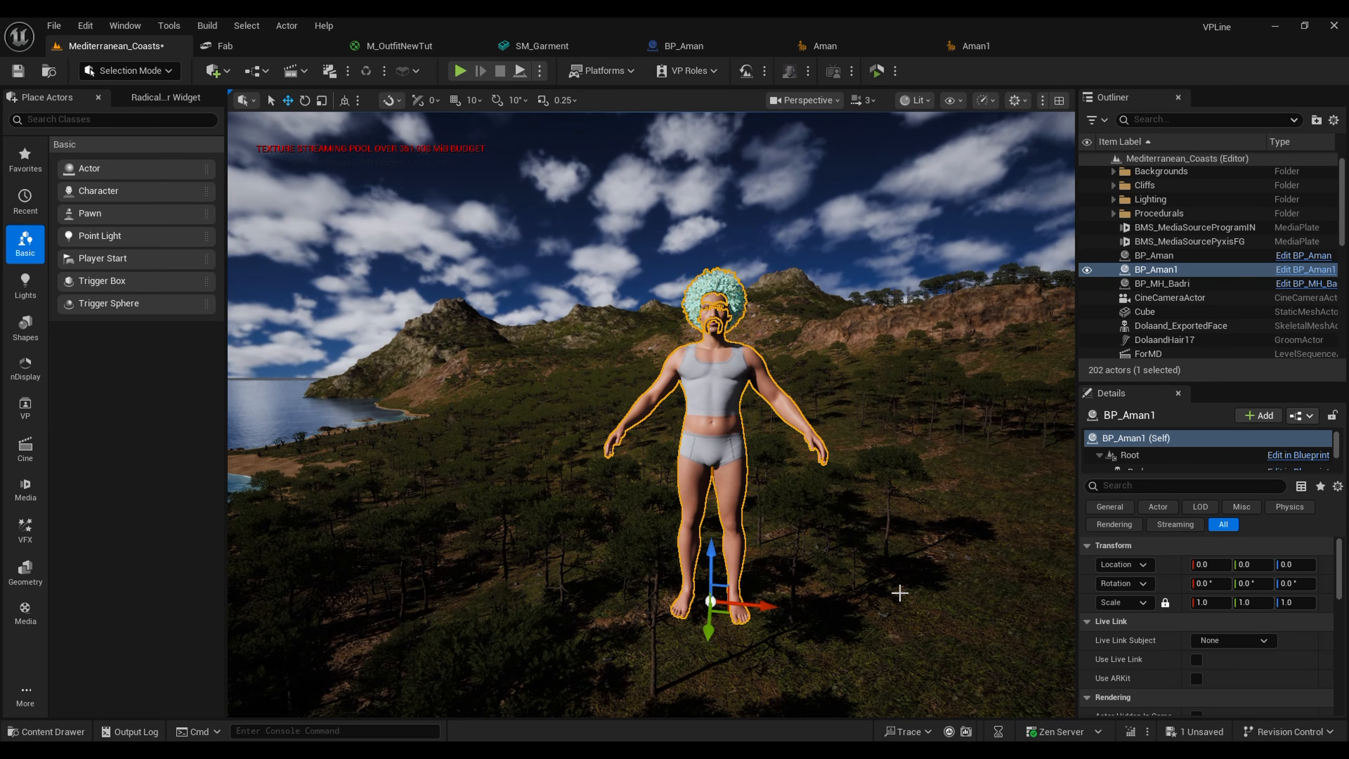
left_click(877, 490)
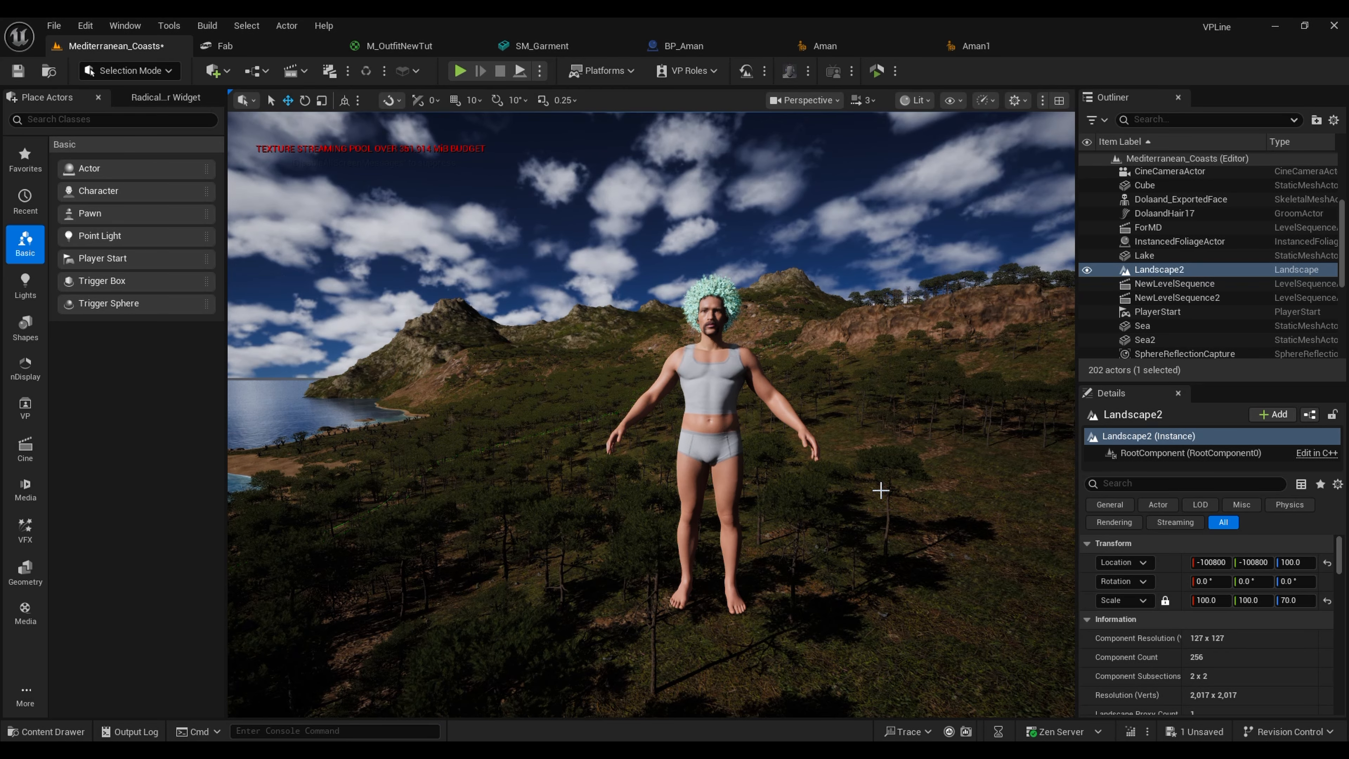
right_click_drag(877, 492, 904, 495)
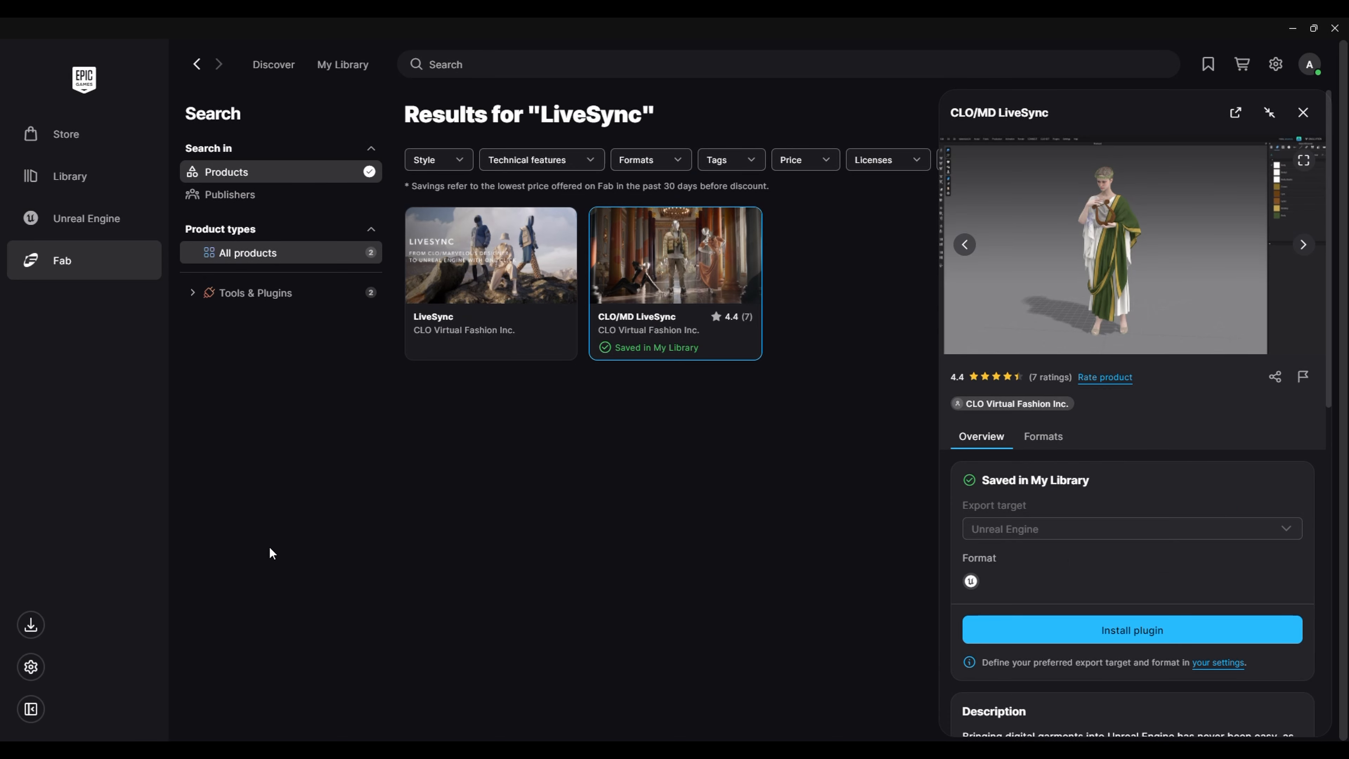
Step: Switch to the Epic Games Launcher, search Fab for "livesync" and open the CLO/MD LiveSync product
left_click(447, 64)
type("livesync")
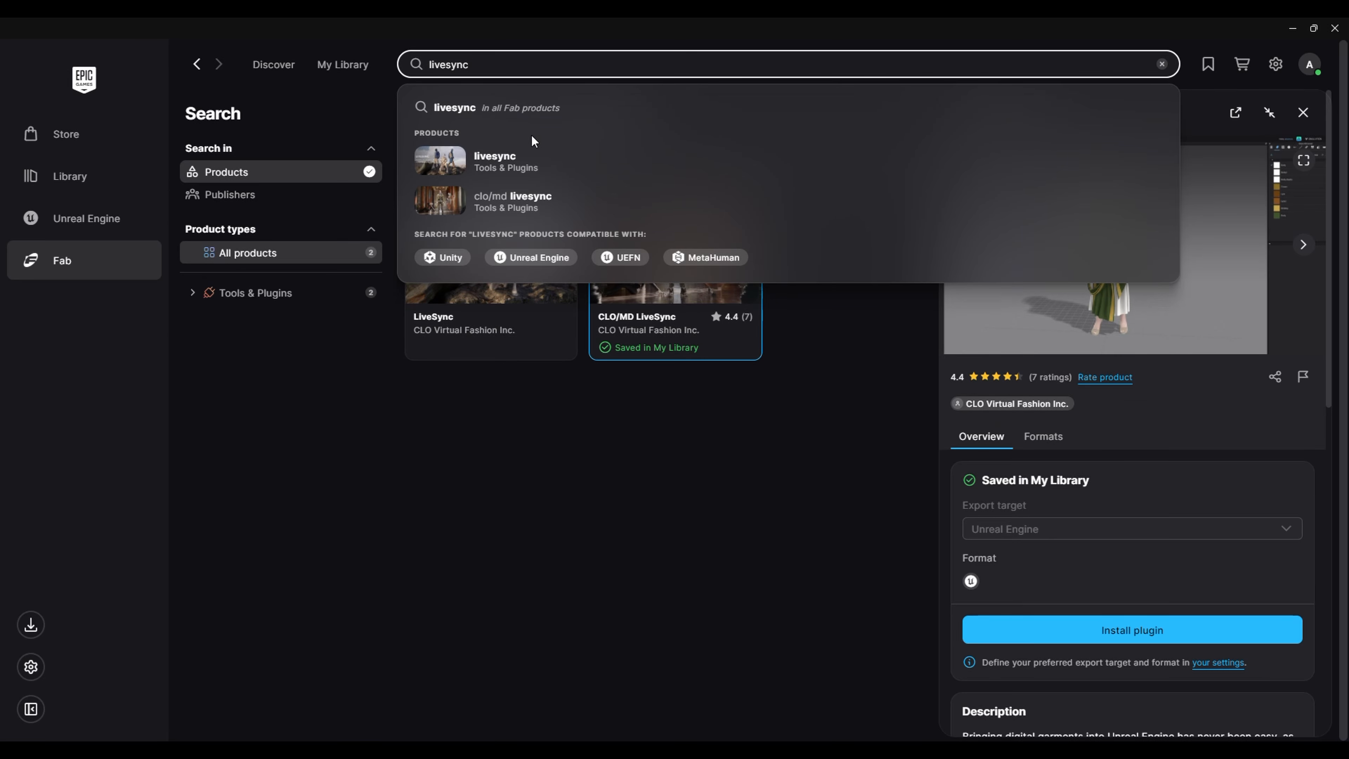
left_click(497, 213)
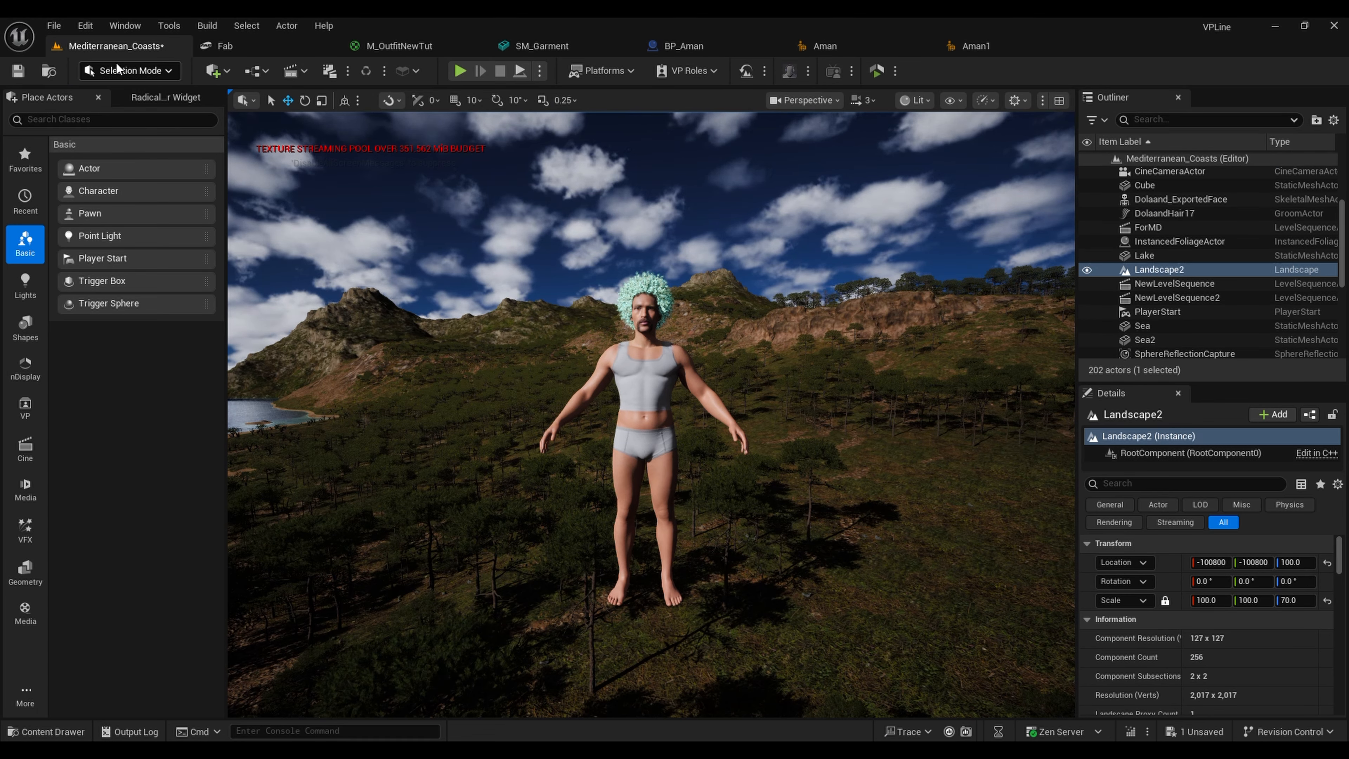
Step: Switch to Unreal Editor and search its plugins for "livesync" to check whether CLO/Marvelous Designer LiveSync is enabled
left_click(53, 26)
mouse_move(86, 27)
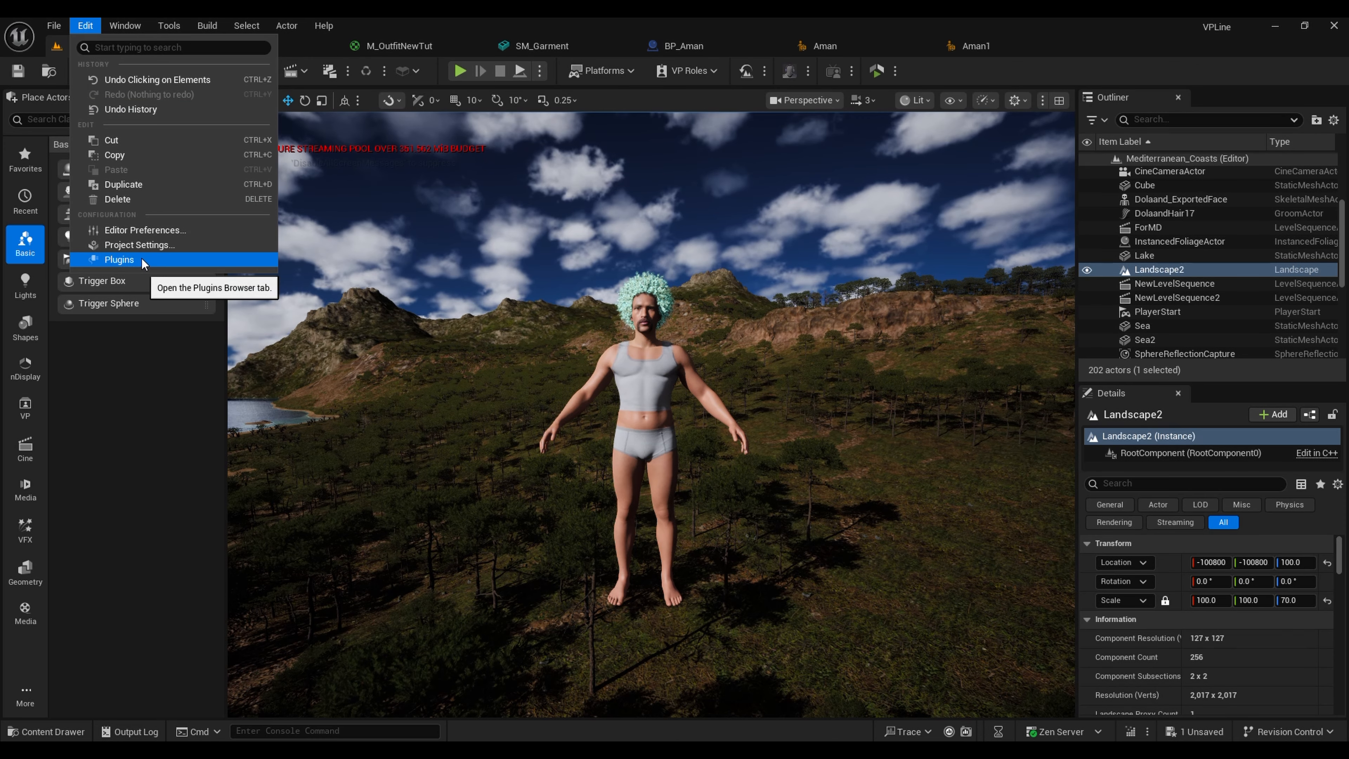
left_click(119, 259)
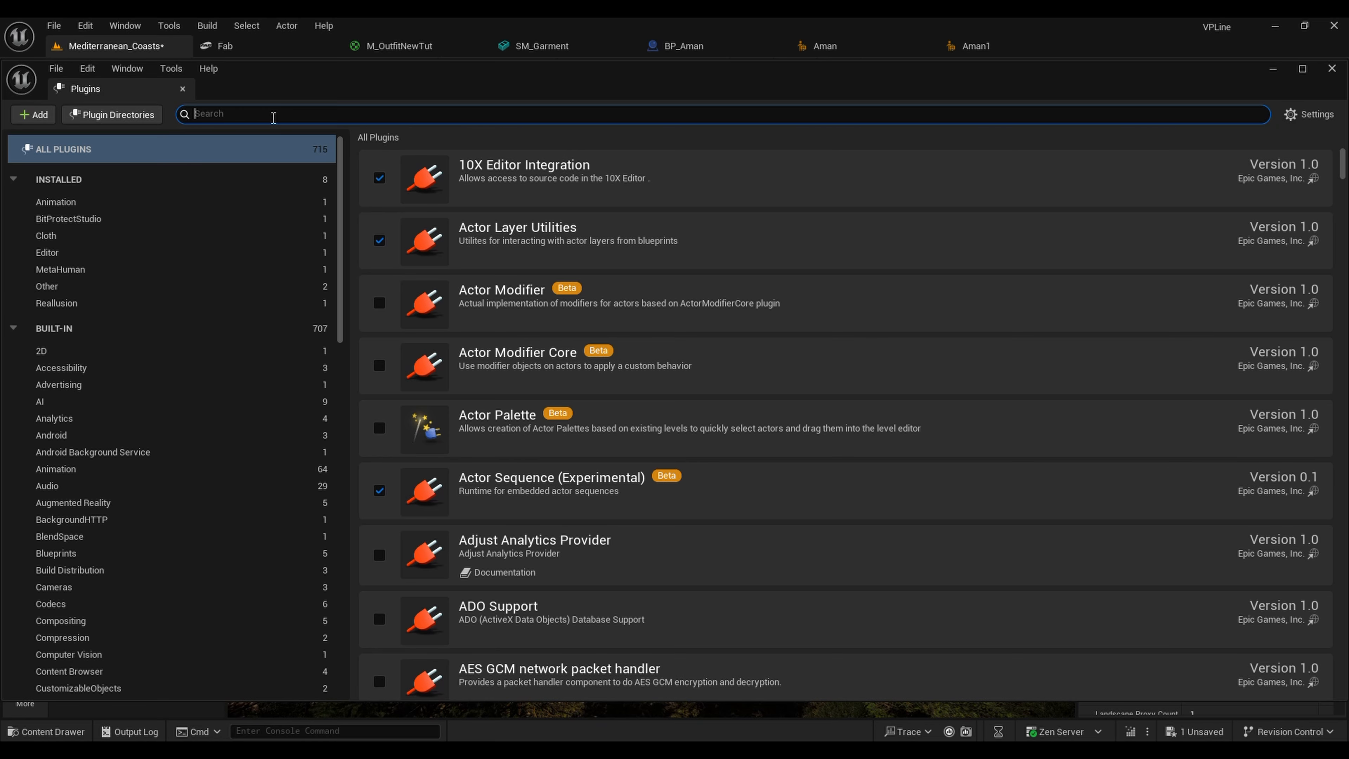
type("livesync")
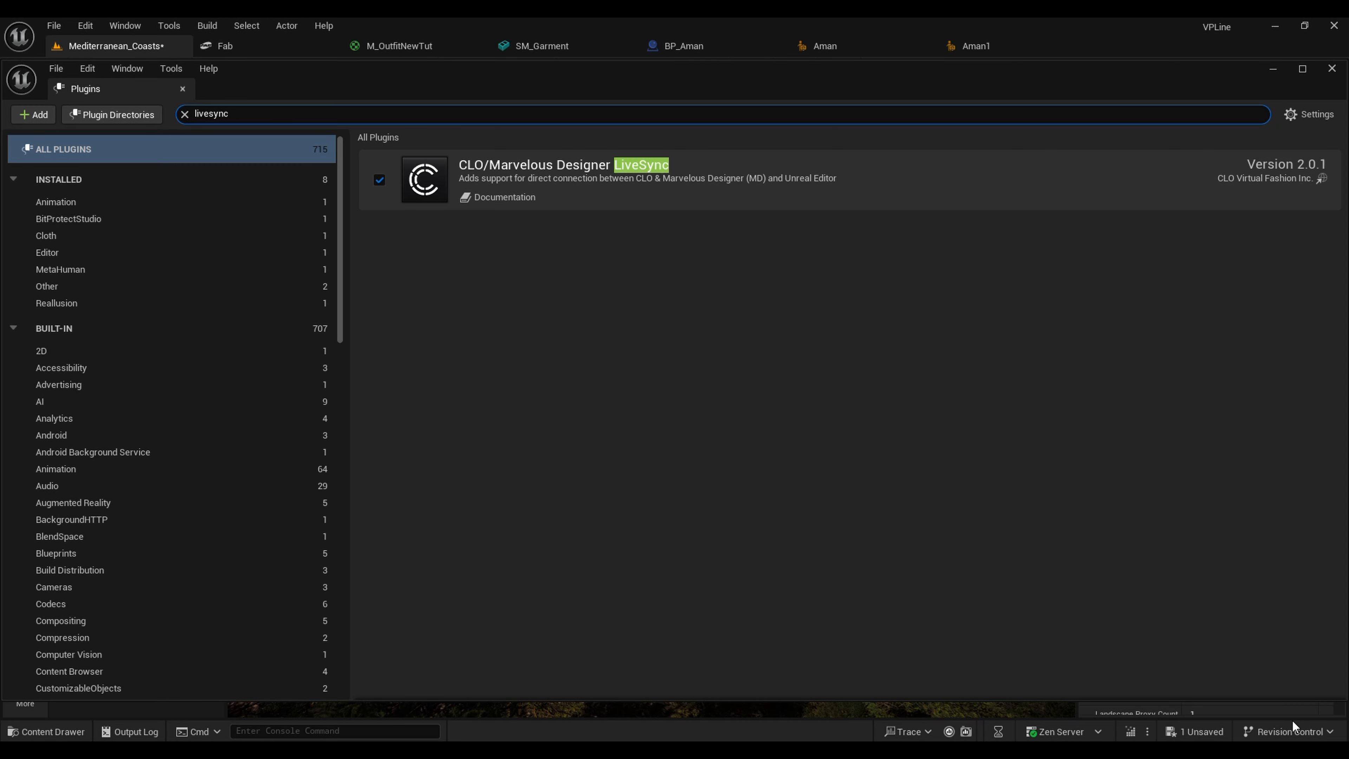
left_click(183, 88)
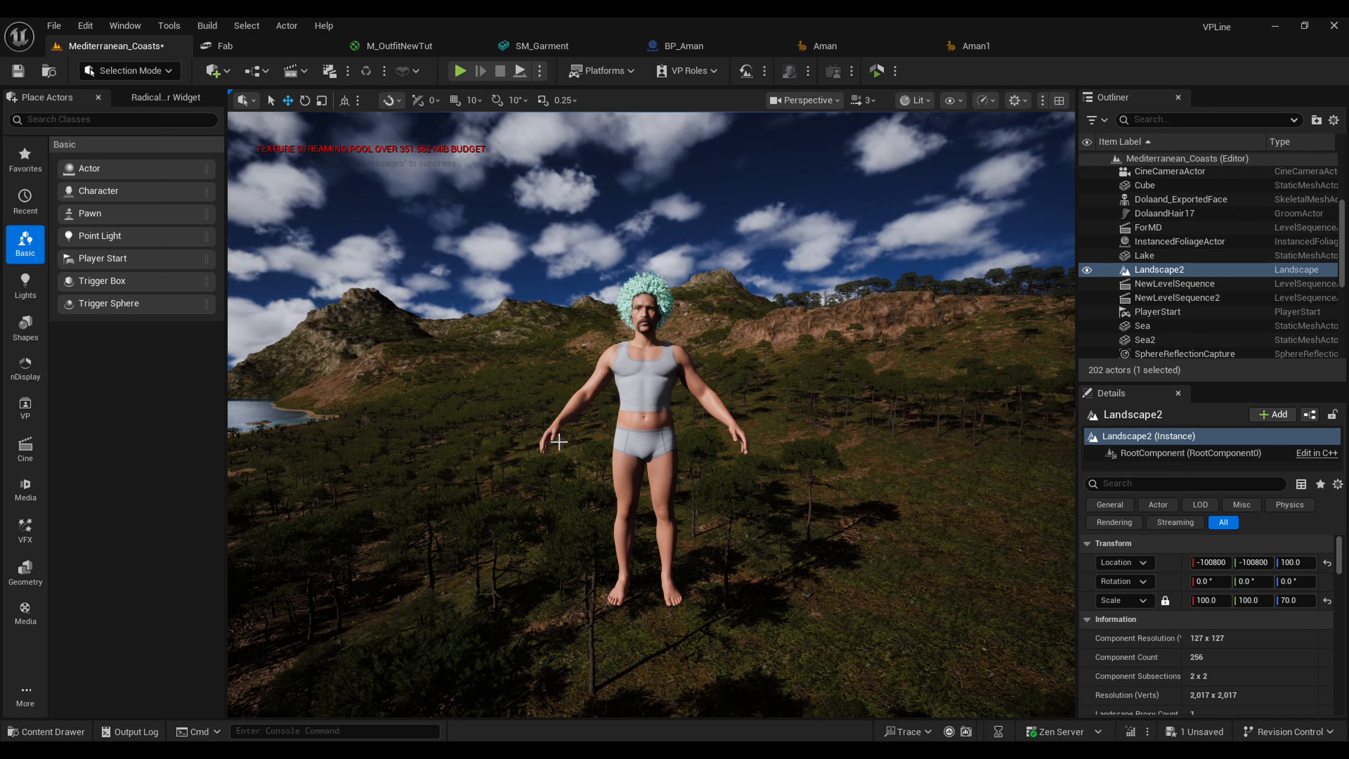
Step: Switch the level editor to CLO/MD LiveSync mode
left_click(141, 73)
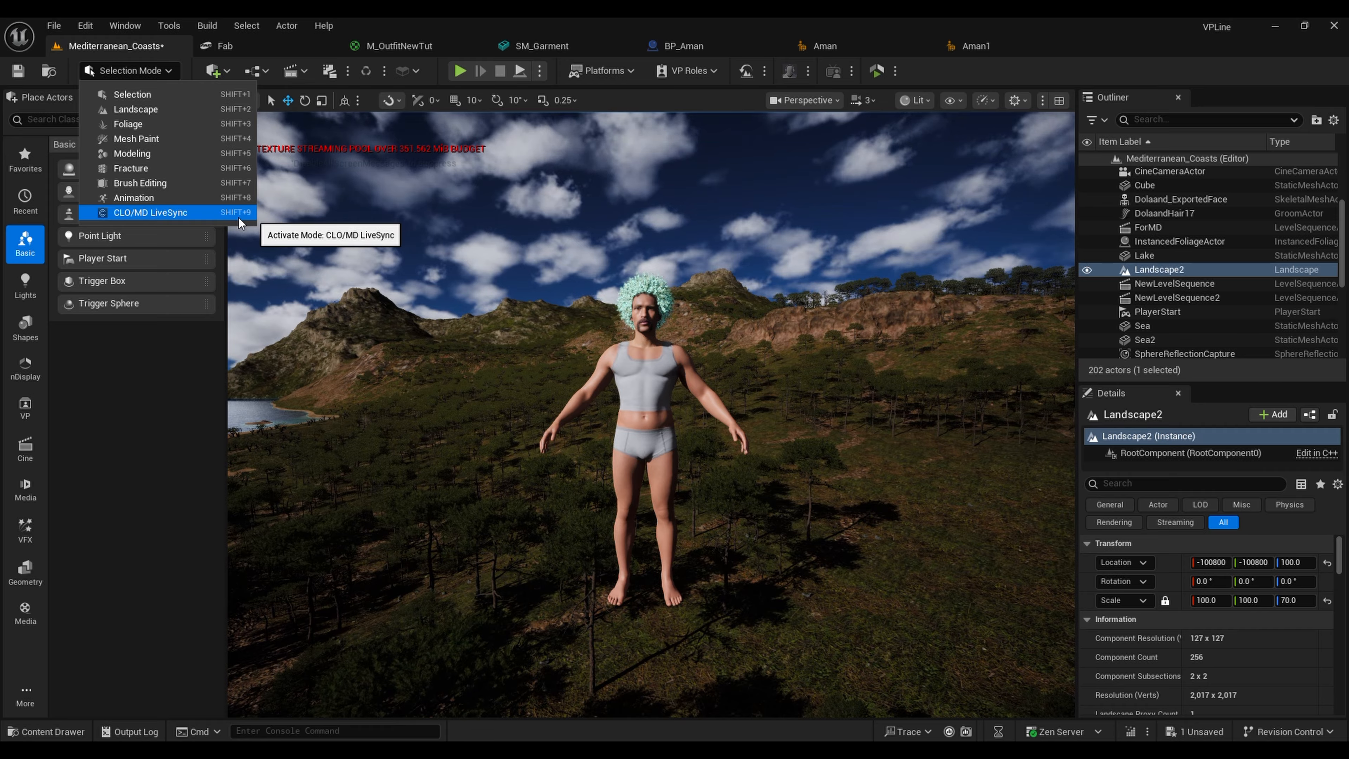
left_click(159, 213)
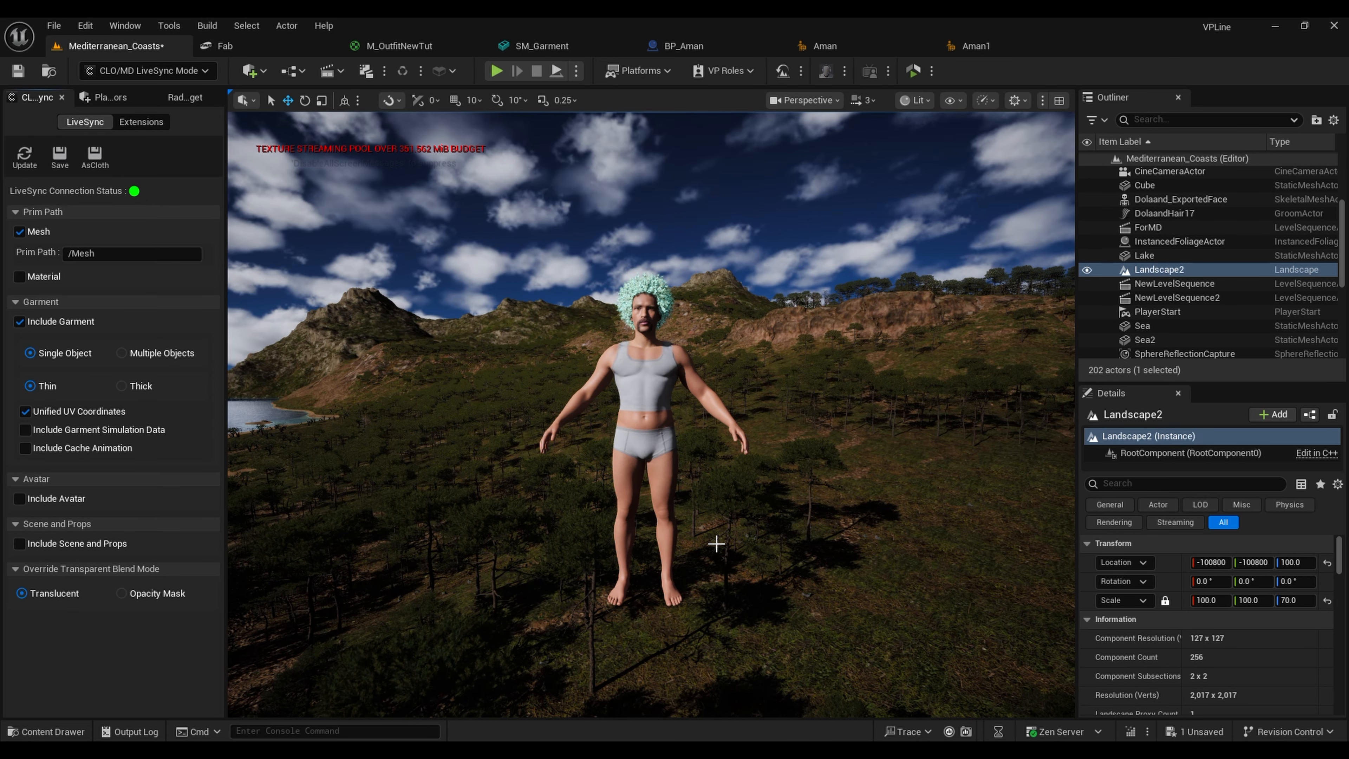
mouse_move(877, 754)
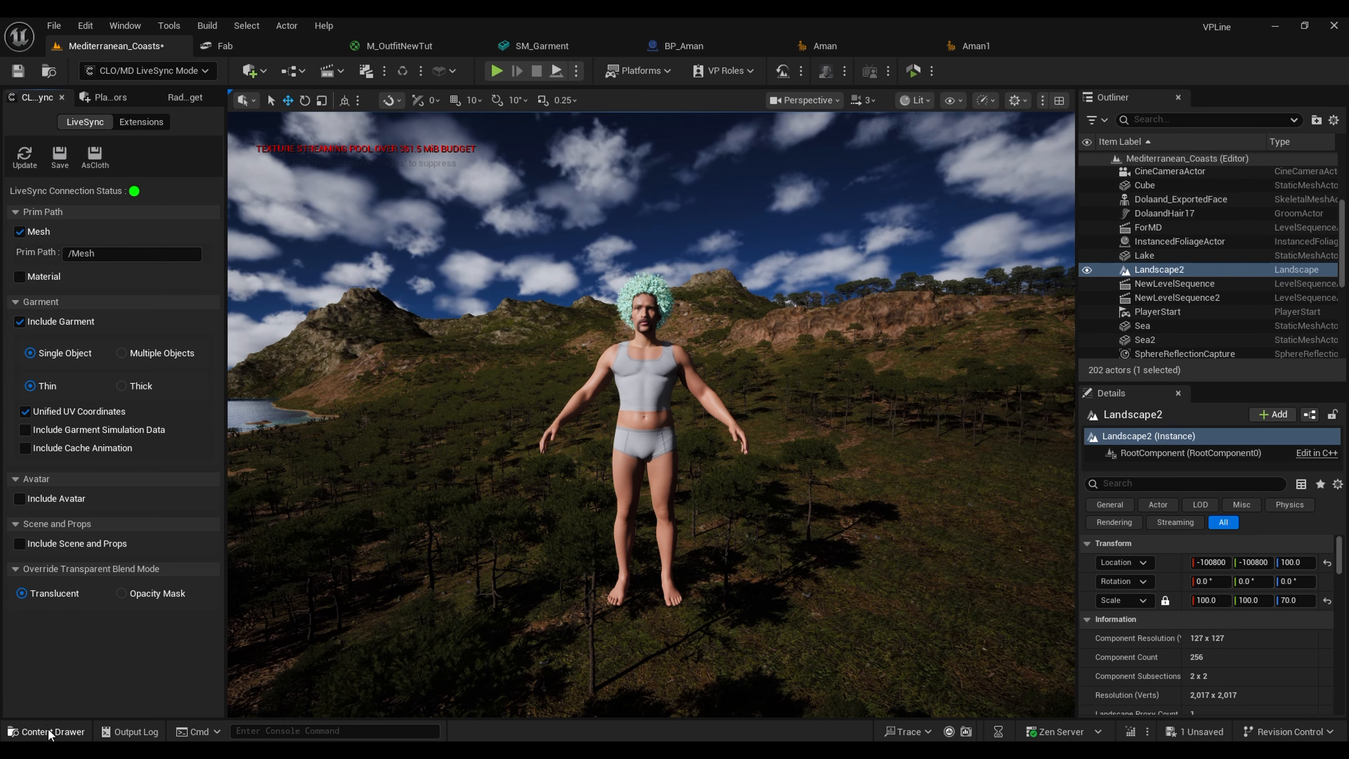
Step: Open the exported Aman1 combined skeletal mesh from the AmanTut folder
key("ctrl+space")
left_click(411, 576)
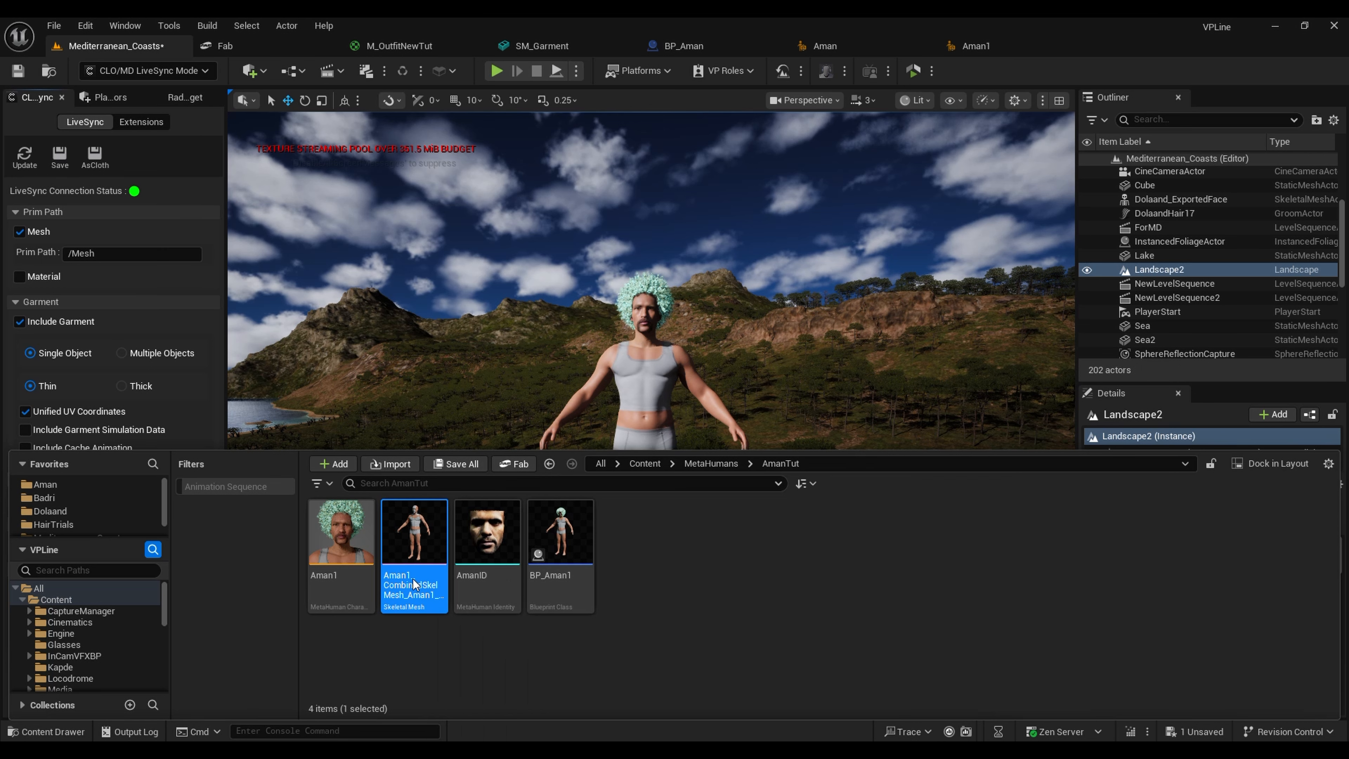
double_click(414, 583)
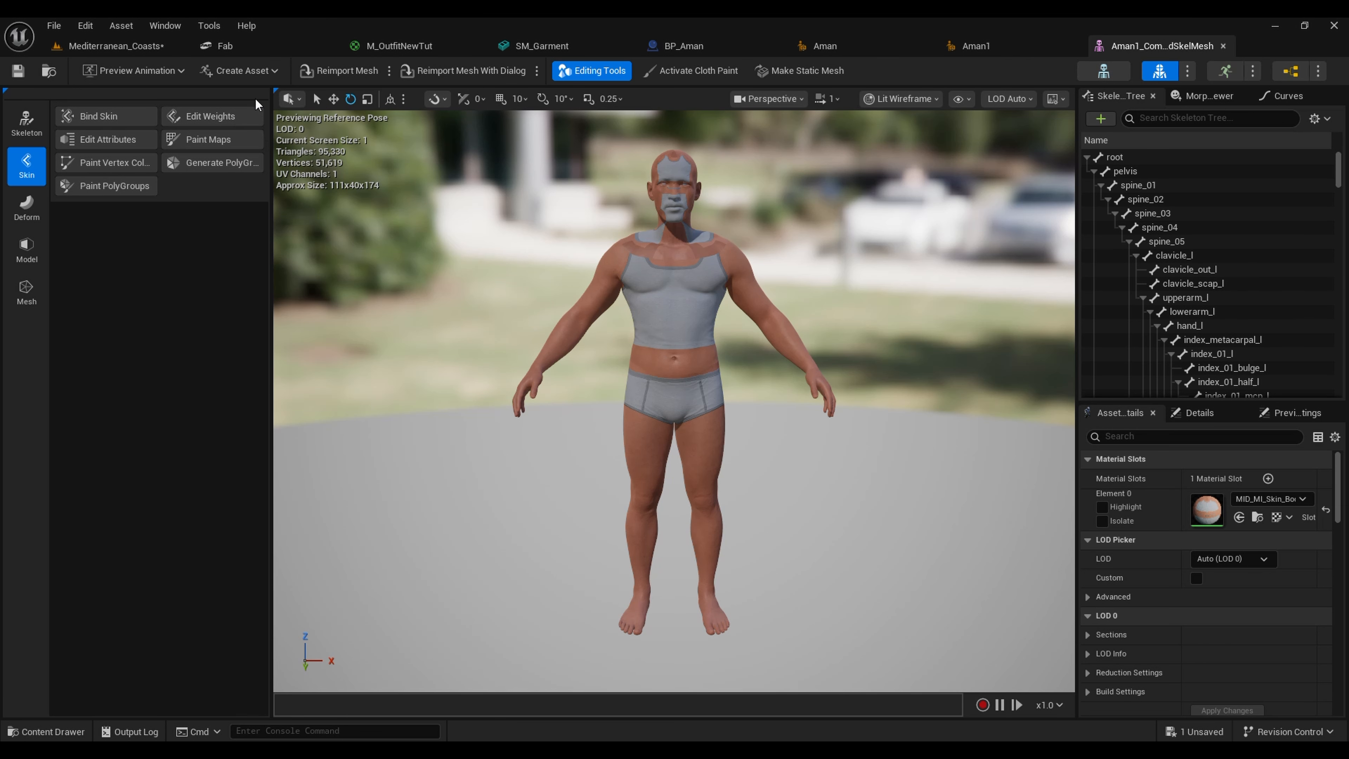
Step: Create an animation from the skeletal mesh's reference pose in the AmanTut folder, keeping the name metahuman_base_skel_Sequence
left_click(270, 71)
mouse_move(277, 113)
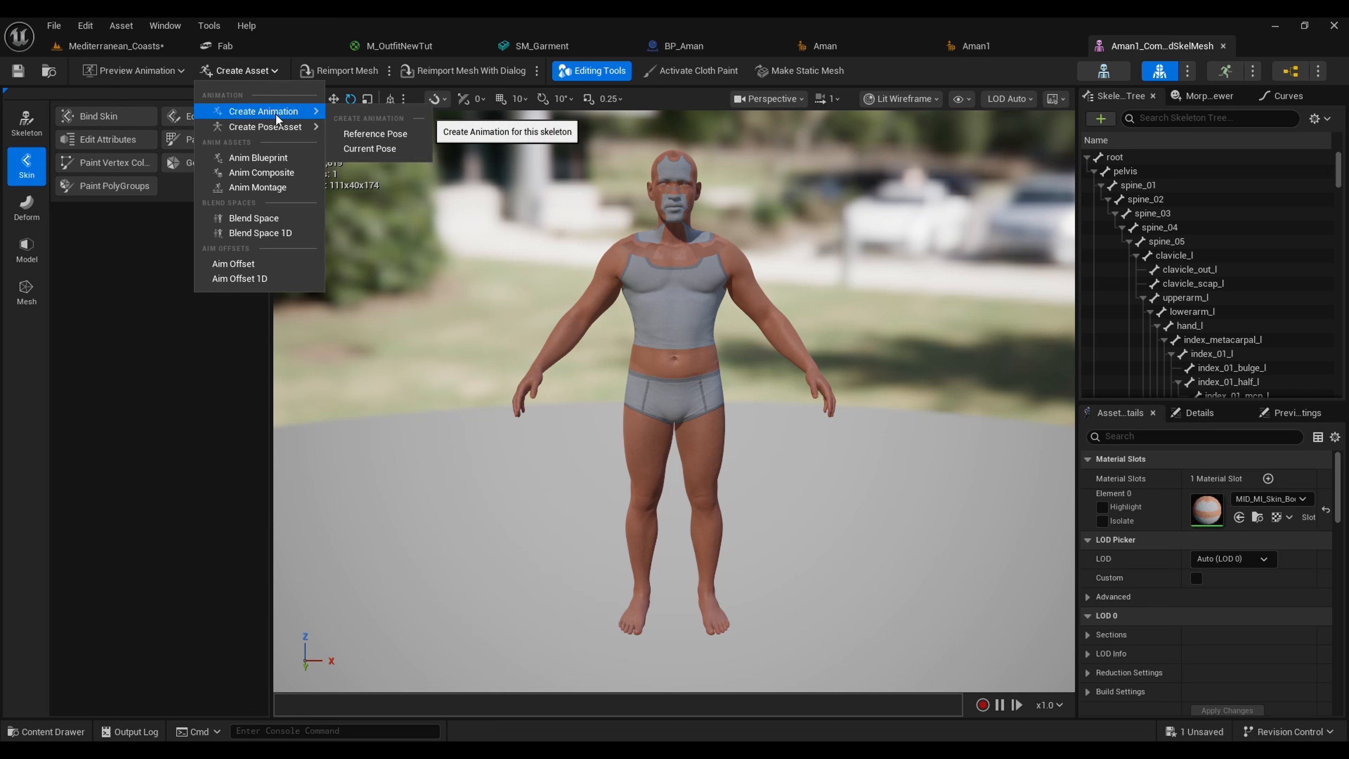
left_click(393, 135)
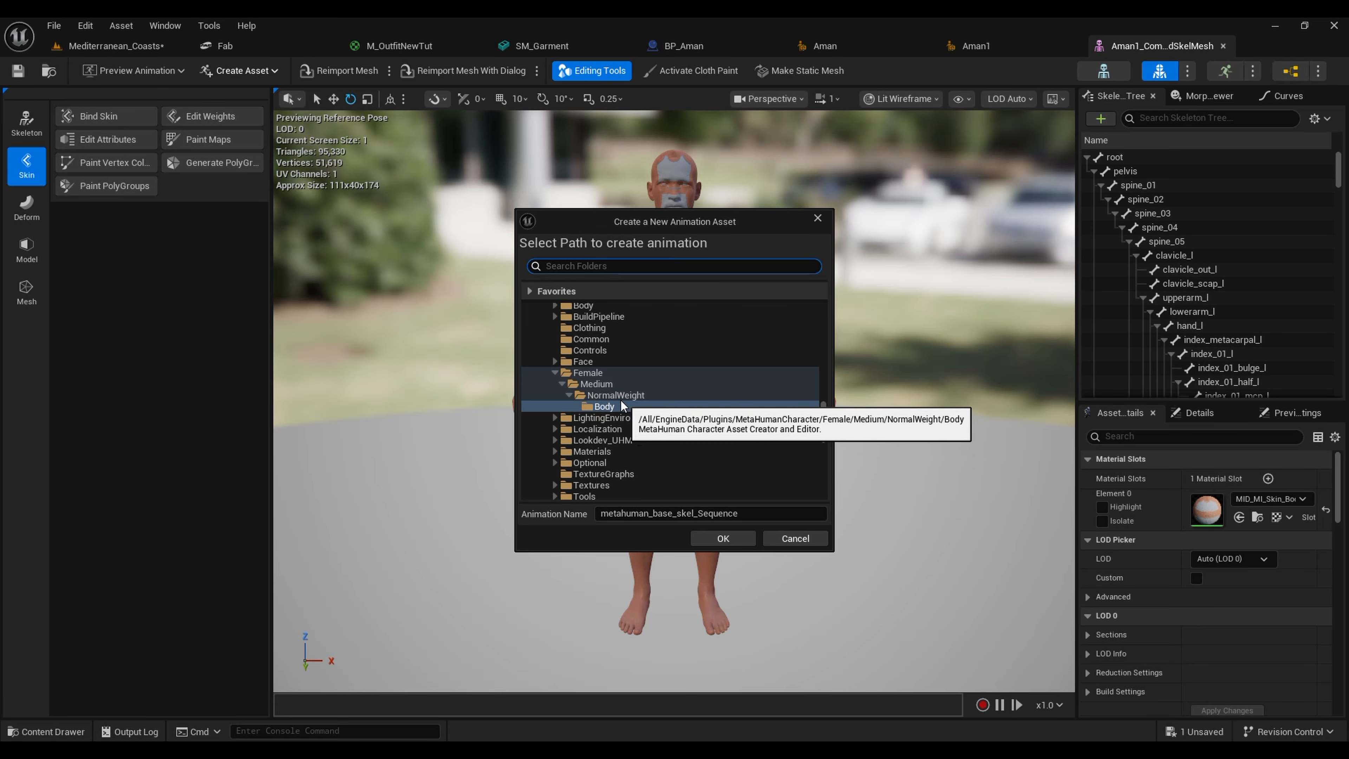
scroll(654, 440, "up", 10)
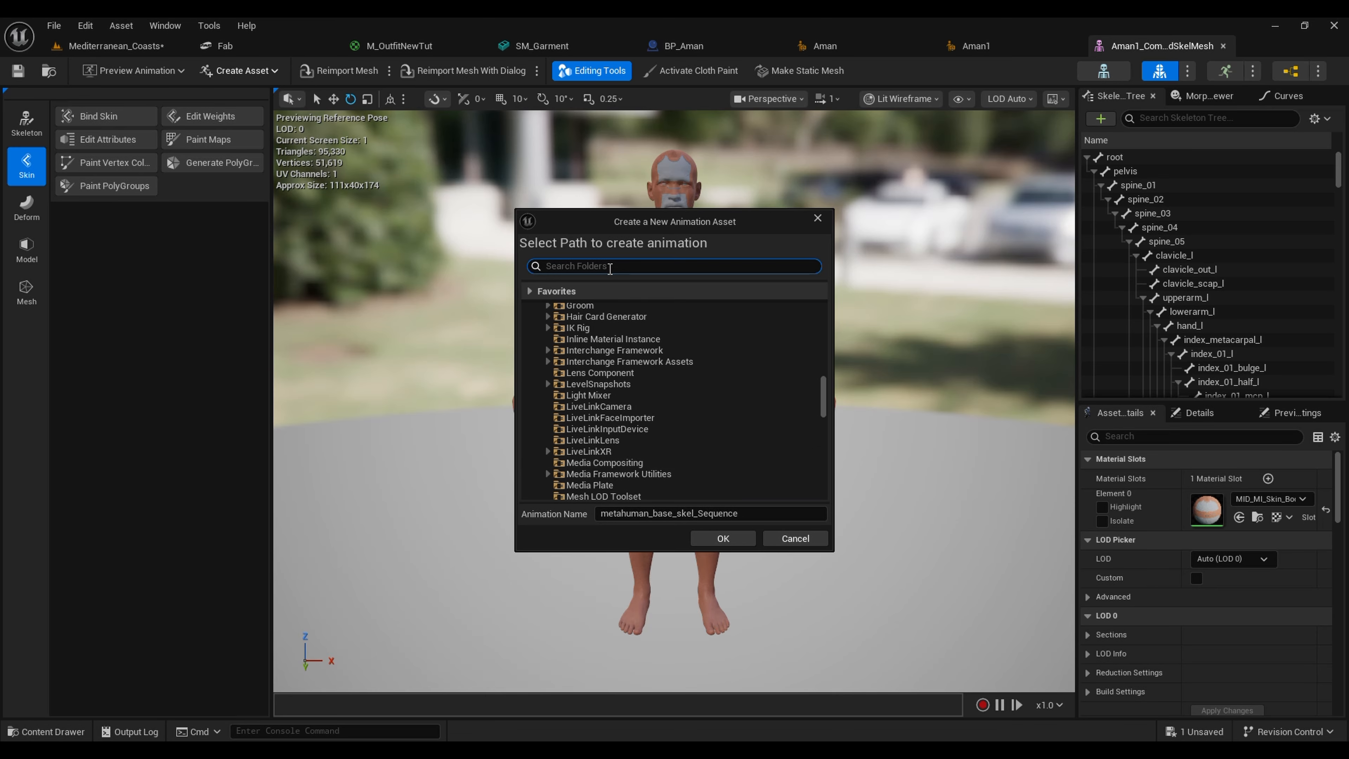
type("aman")
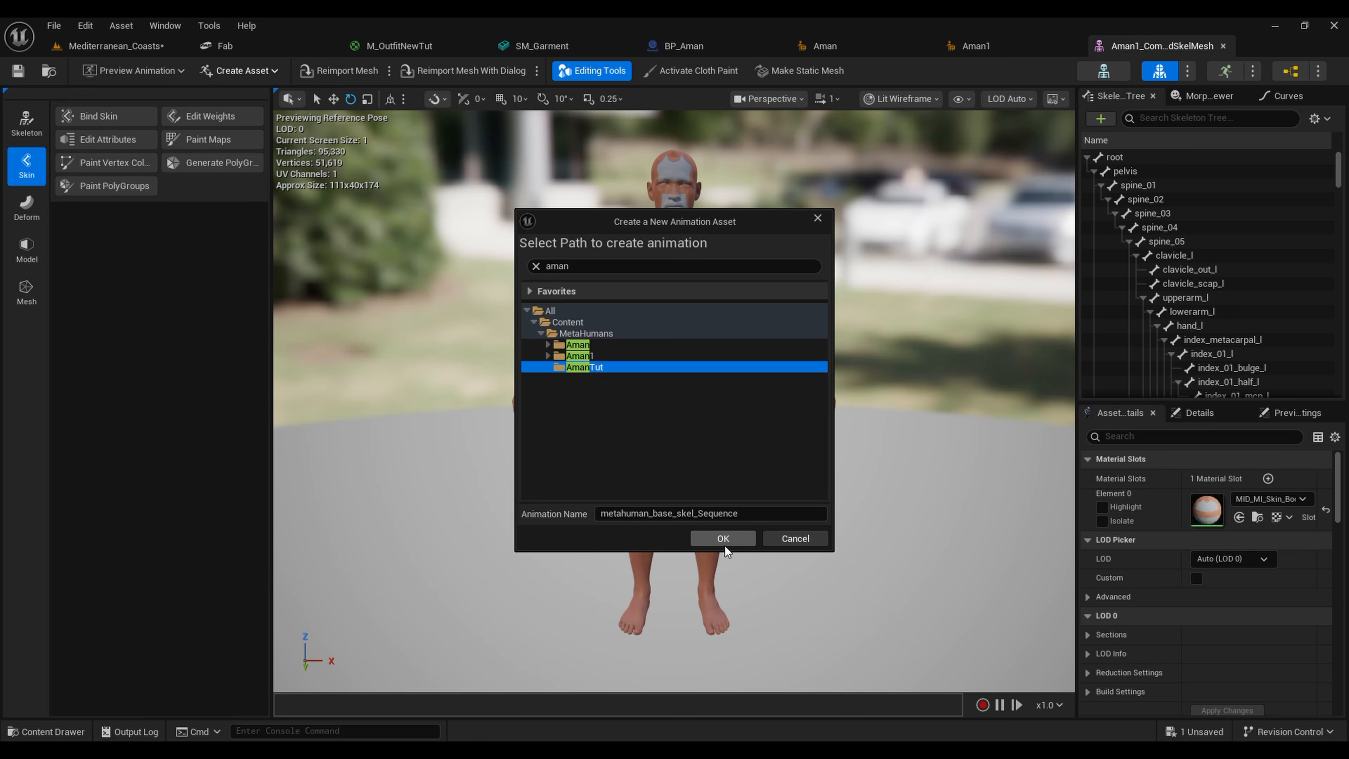
left_click(725, 544)
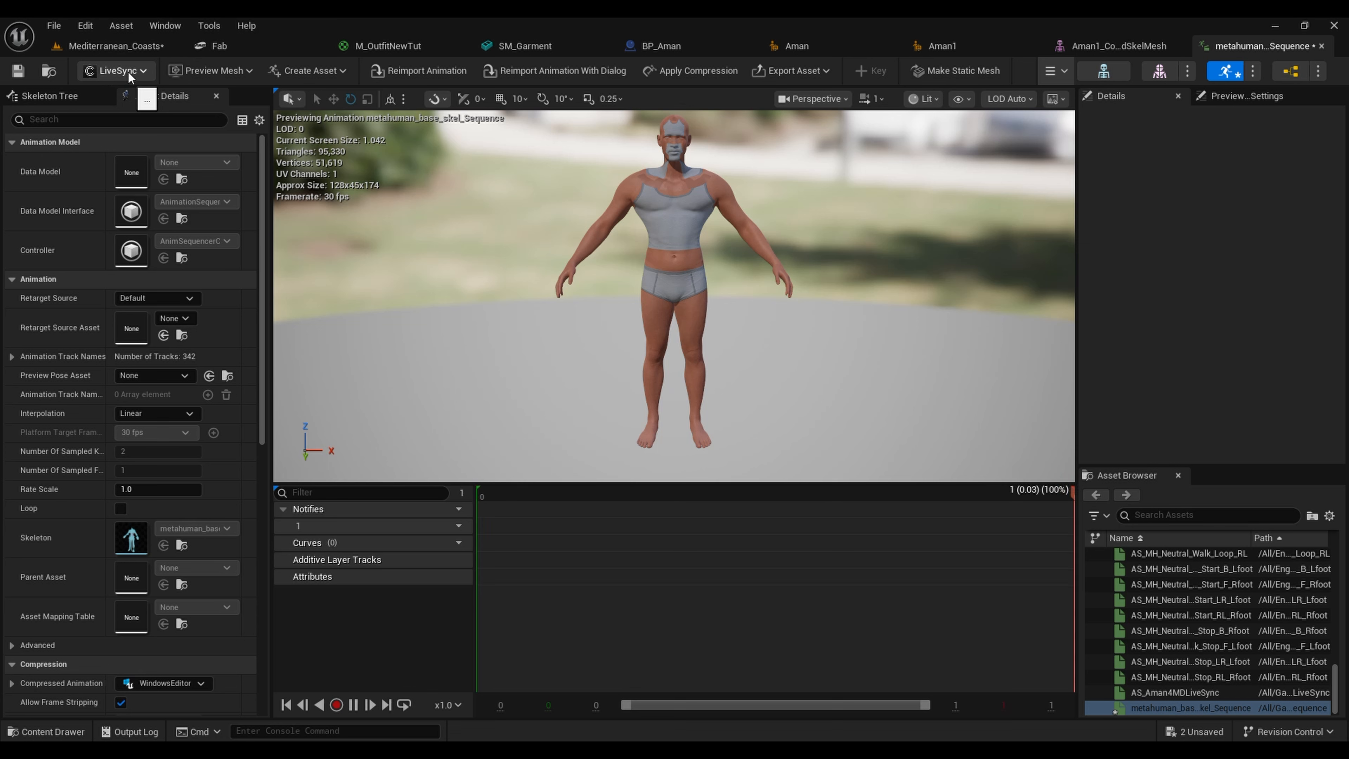
Step: Export the metahuman_base_skel_Sequence pose through LiveSync as a skeletal mesh
left_click(142, 71)
mouse_move(148, 113)
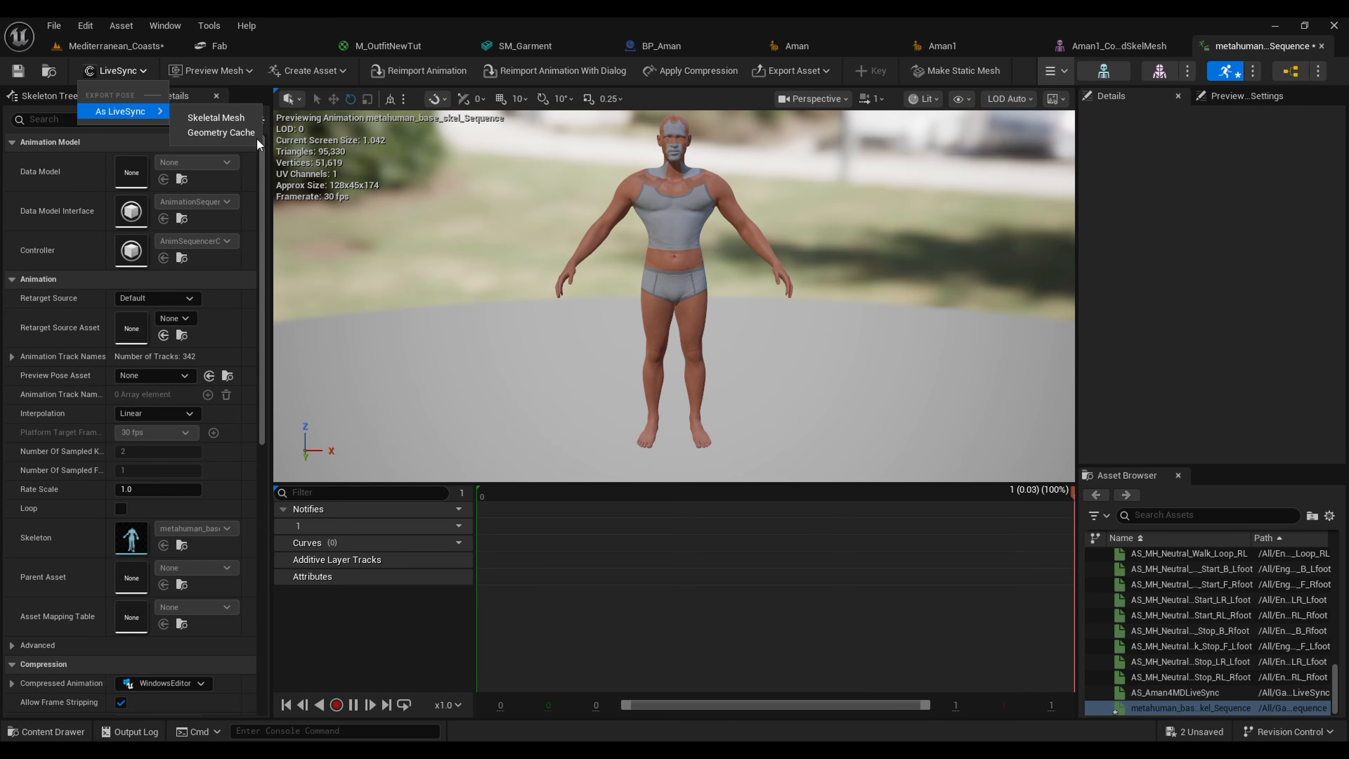
left_click(216, 118)
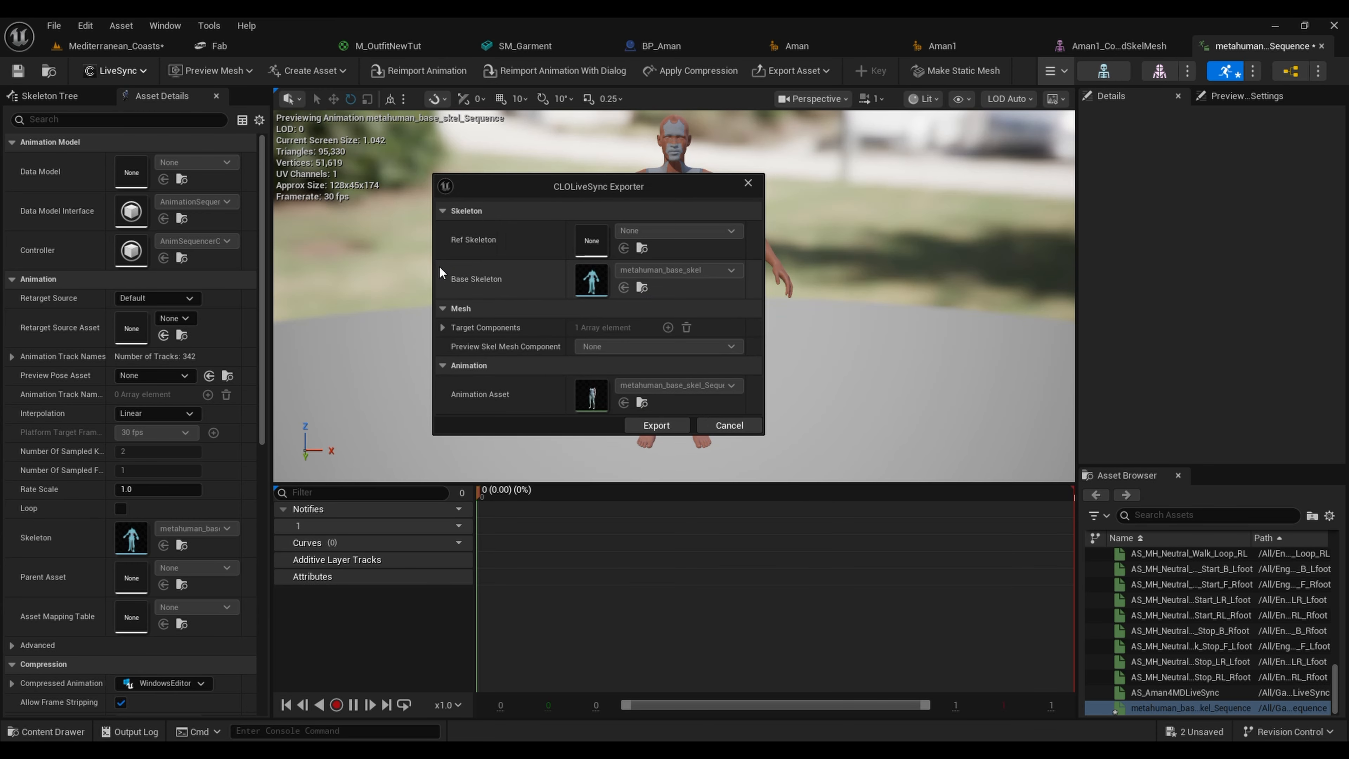
left_click(655, 425)
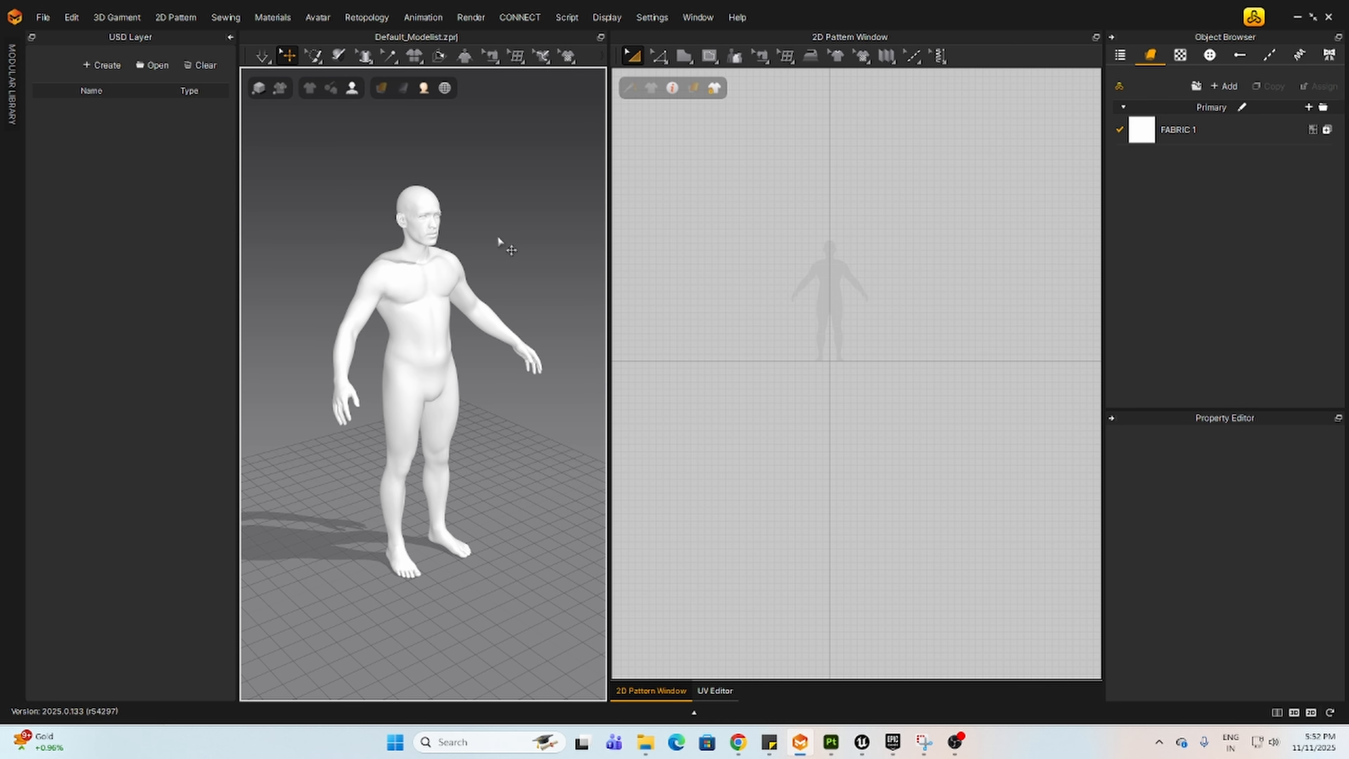
Step: Switch to Marvelous Designer and drape a fitting suit over the imported avatar in the Avatar Editor
right_click_drag(533, 389, 490, 422)
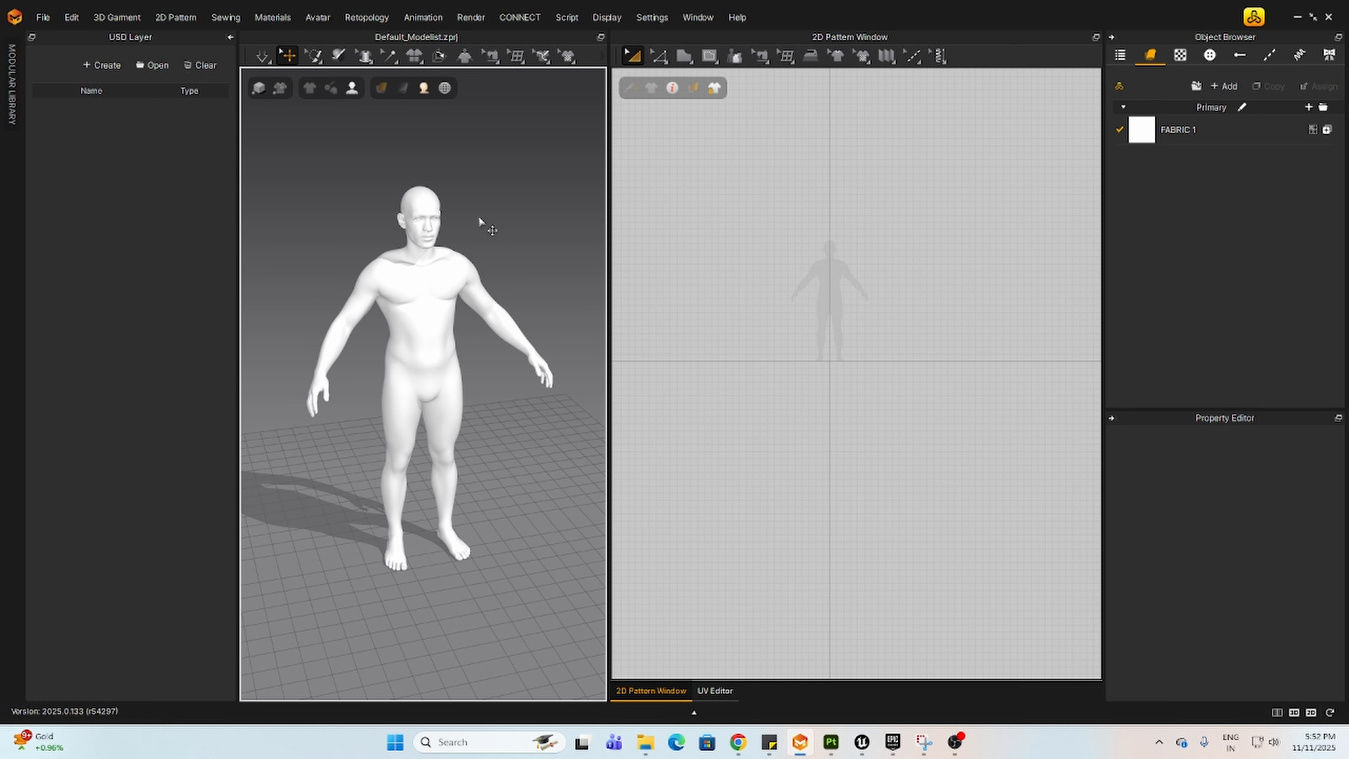
left_click(326, 18)
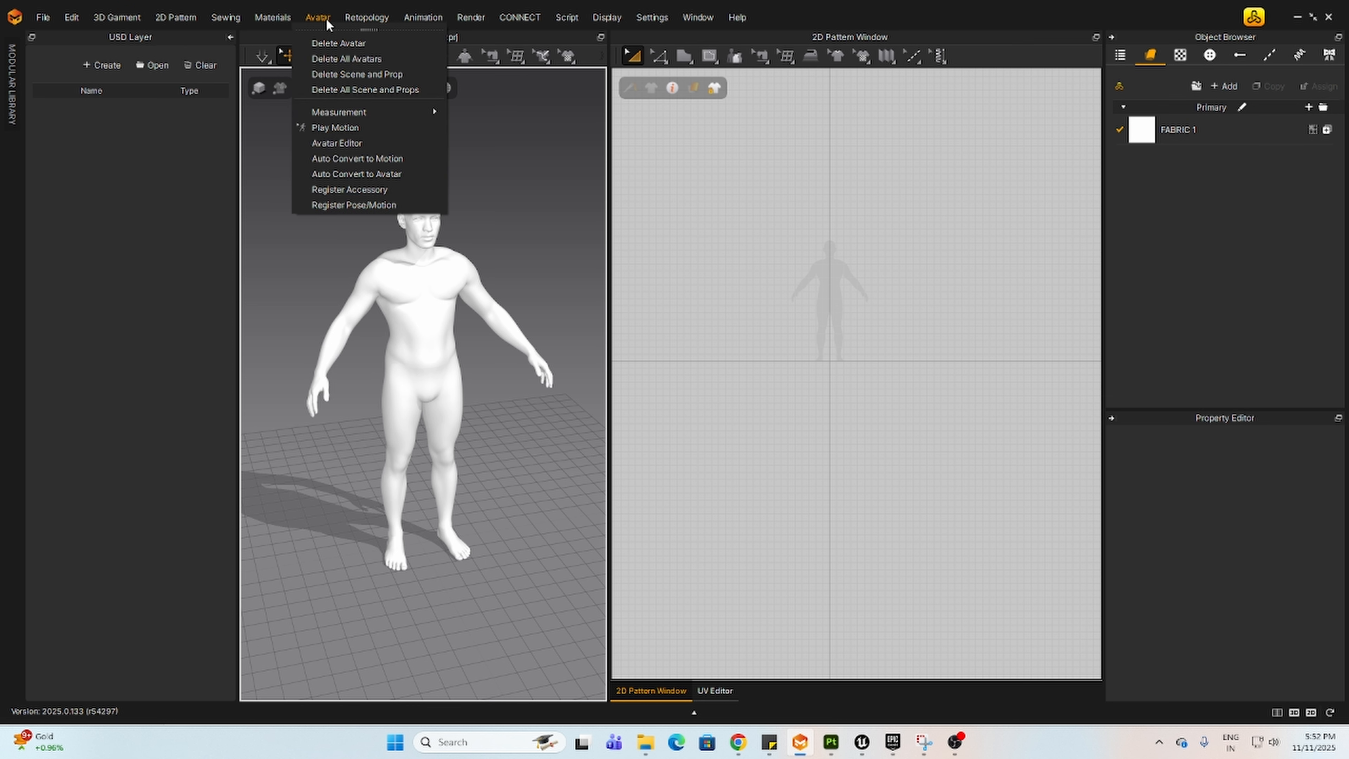
left_click(346, 142)
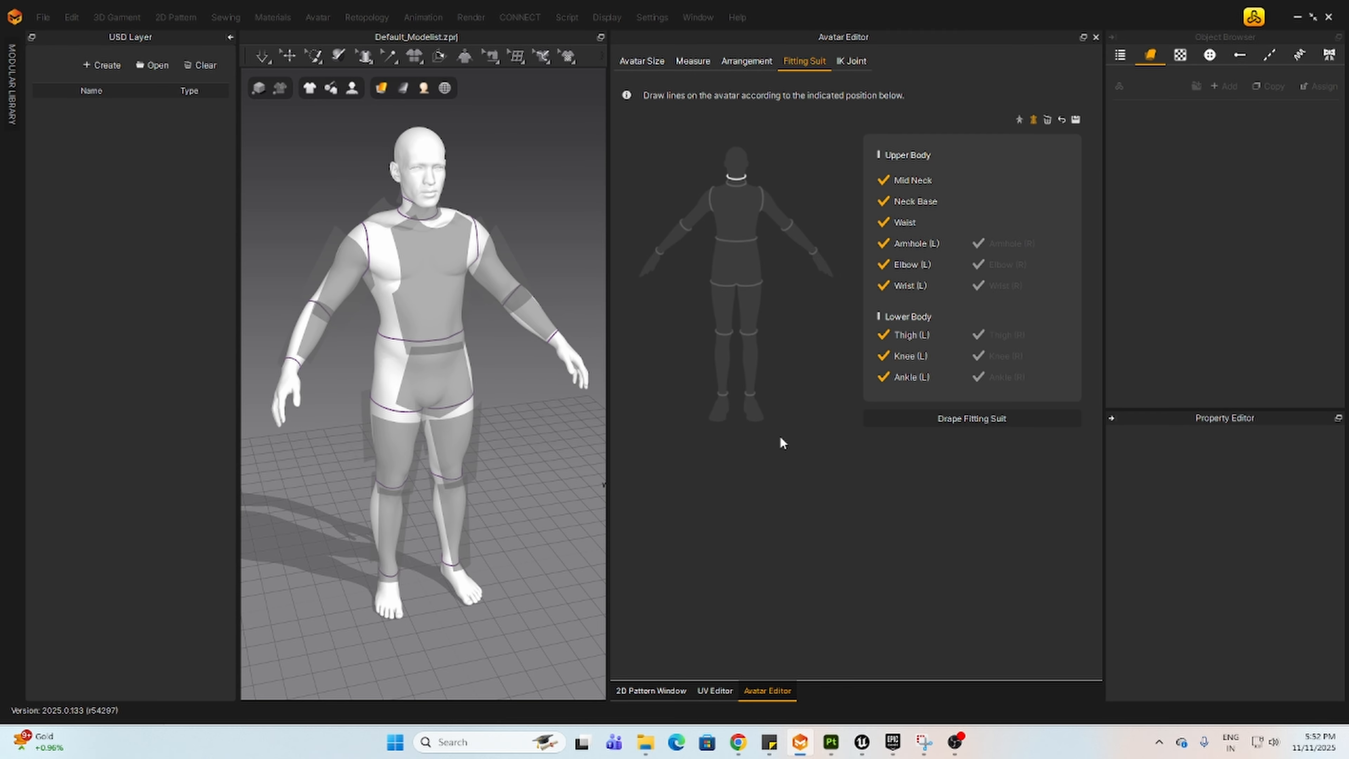
left_click(1019, 120)
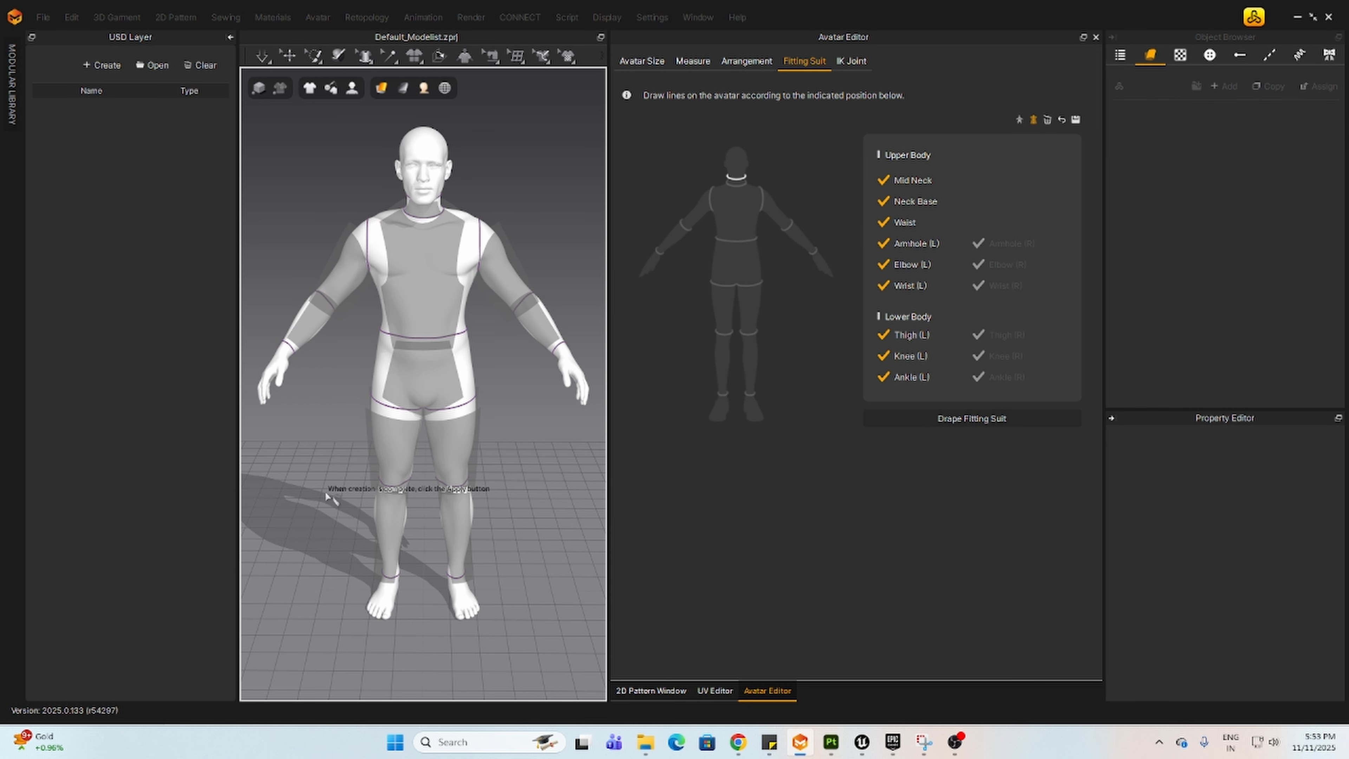
mouse_move(315, 513)
right_mouse_down()
mouse_move(396, 524)
mouse_move(320, 519)
right_mouse_up()
left_click(957, 422)
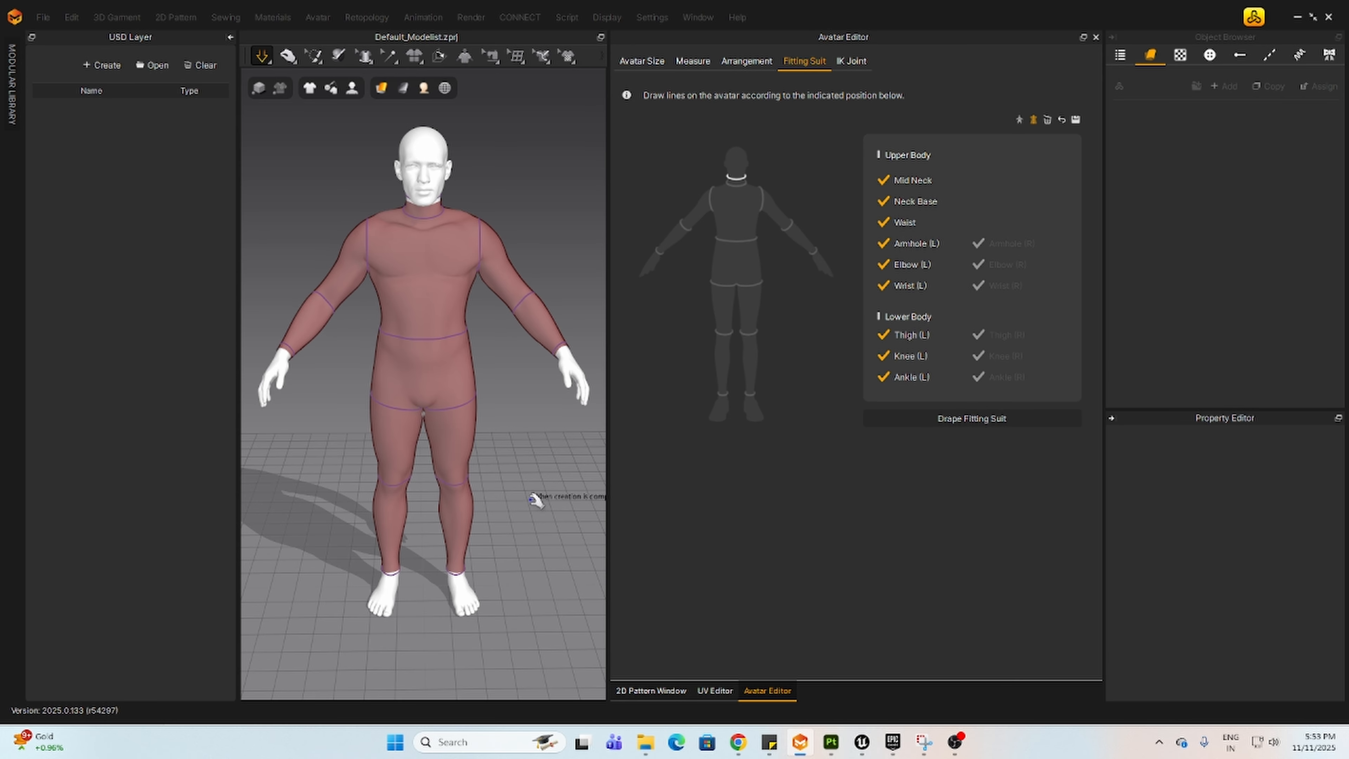
Step: Inspect the draped suit from several angles, save the fitting suit and close the Avatar Editor
right_click_drag(350, 461, 610, 457)
right_click_drag(452, 453, 394, 453)
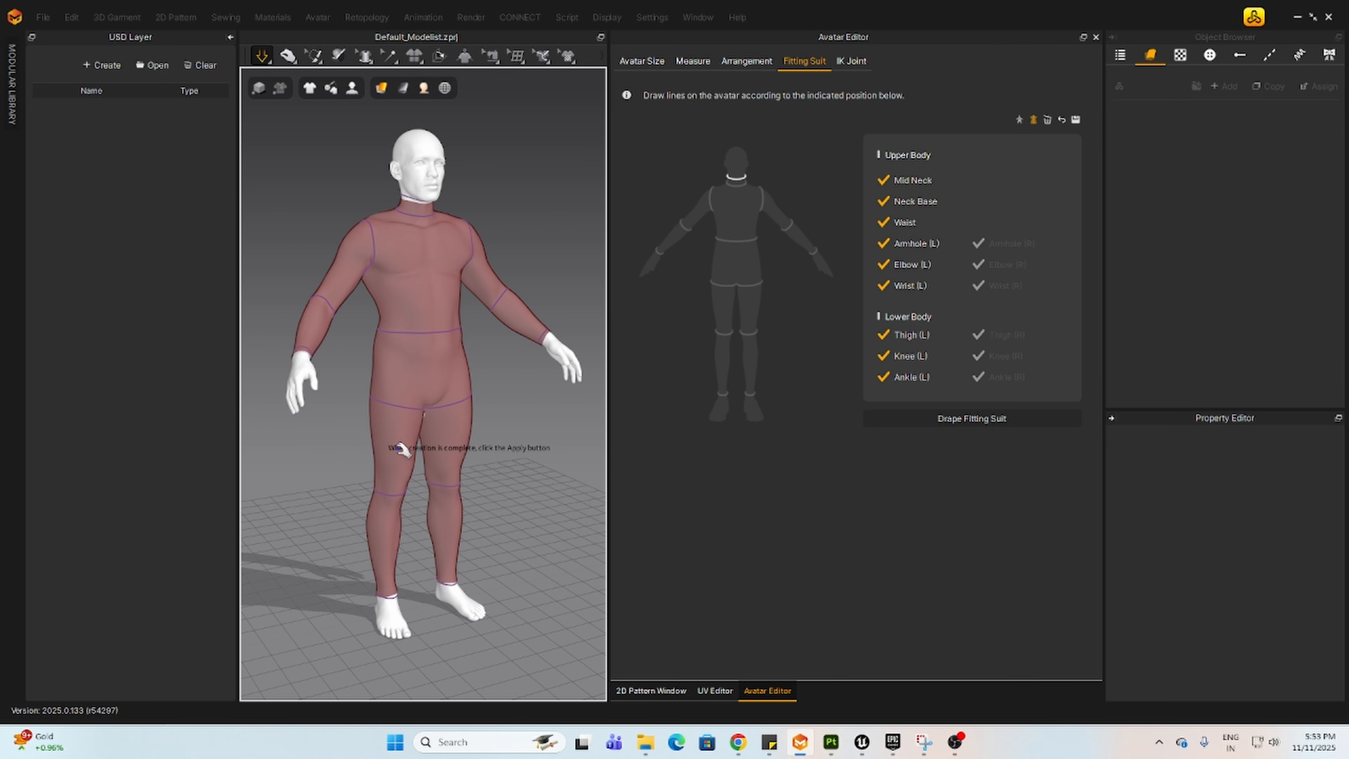
scroll(518, 416, "down", 2)
right_click_drag(518, 422, 457, 428)
left_click(1061, 121)
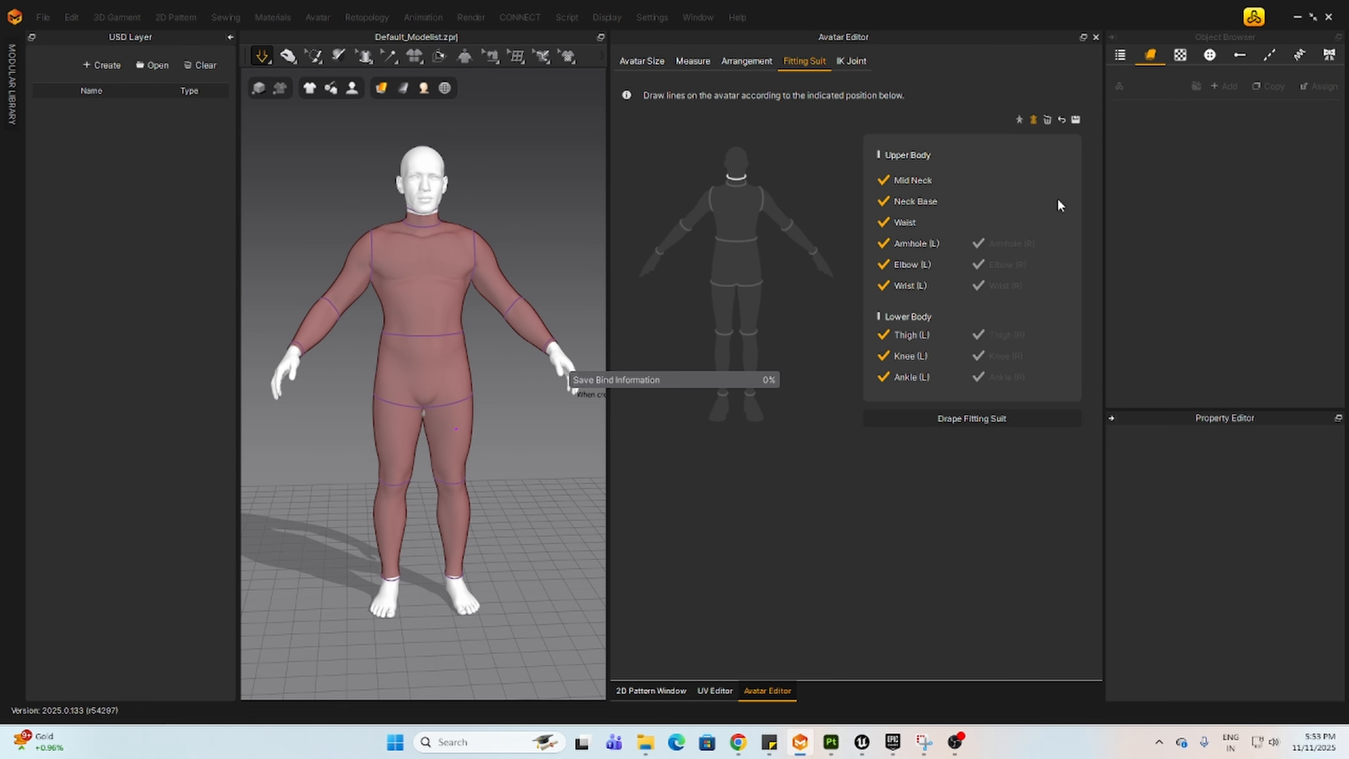
key("Return")
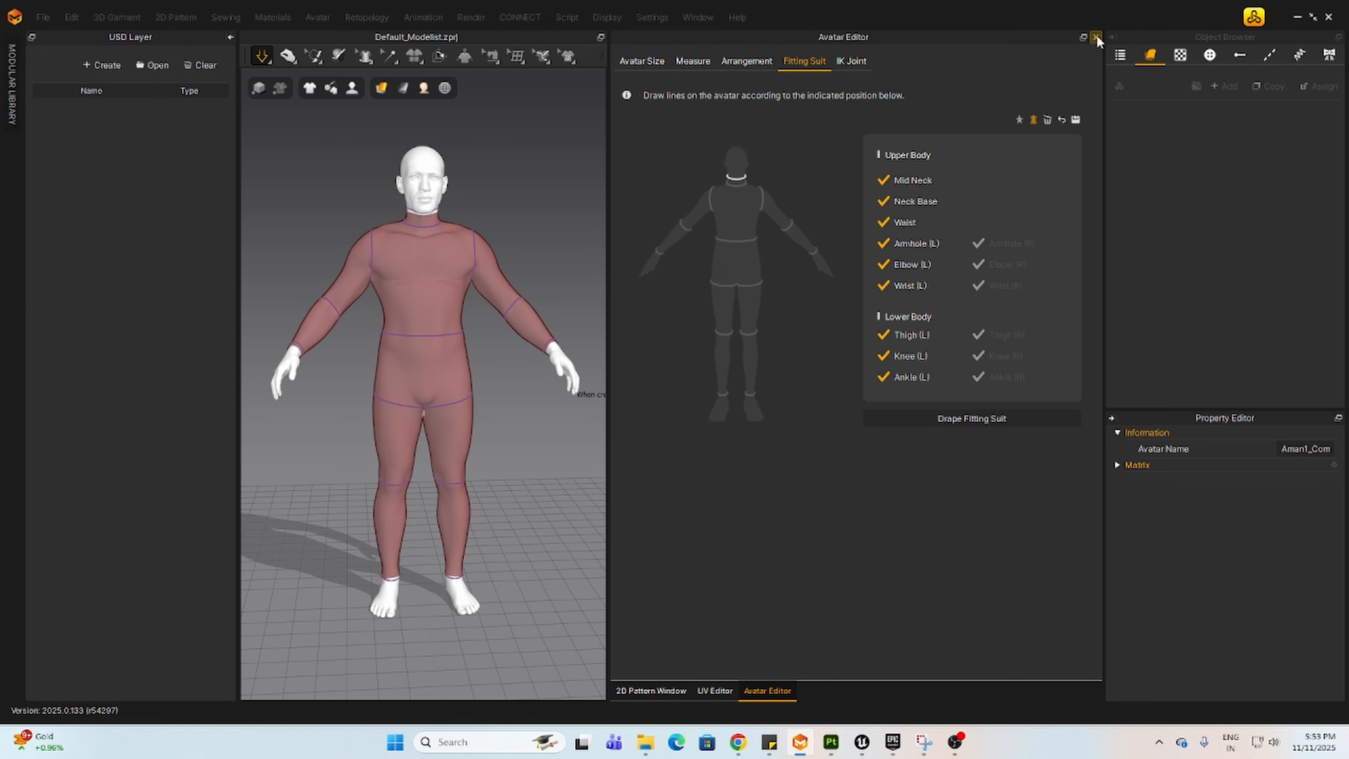
left_click(1095, 37)
left_click(662, 693)
right_click_drag(518, 425, 342, 416)
scroll(341, 416, "down", 2)
scroll(340, 416, "up", 2)
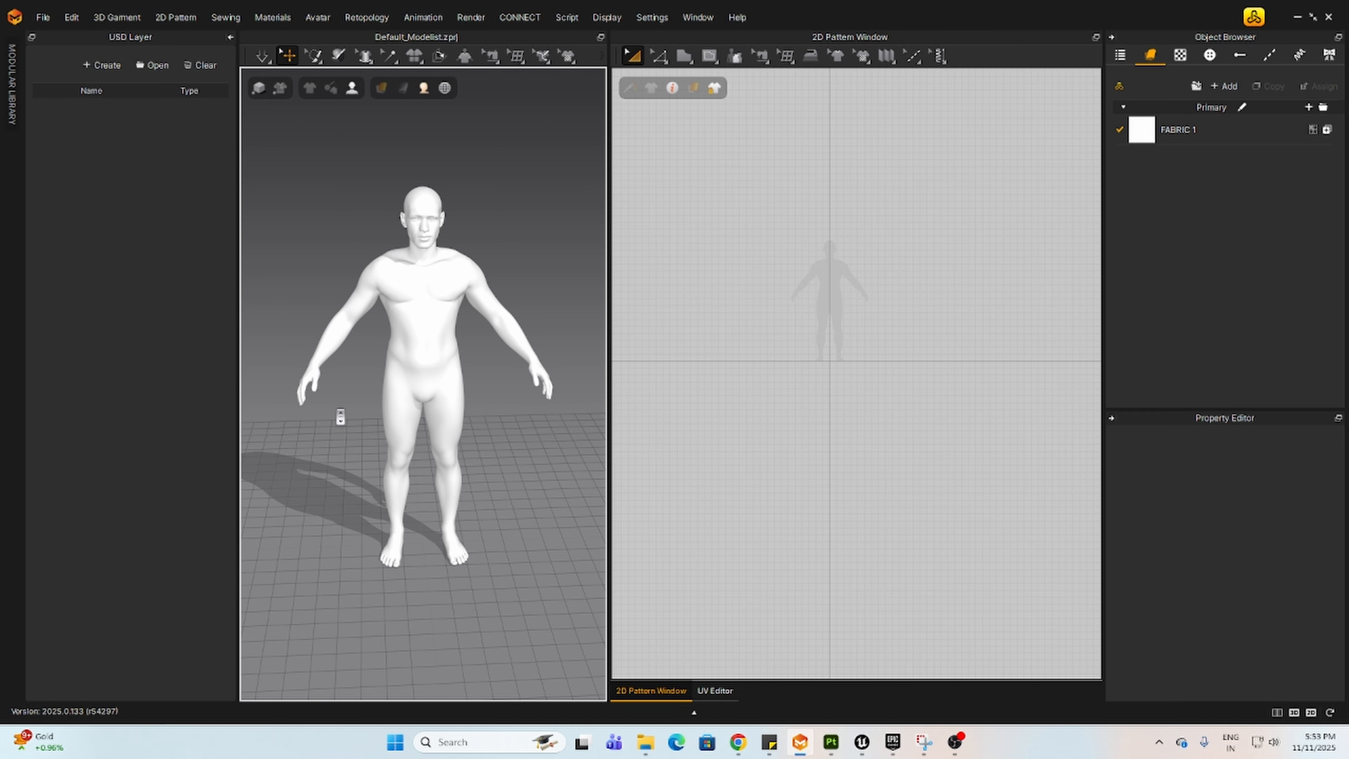
Step: Switch to the web browser and open the garment category of the CONNECT store
left_click(739, 747)
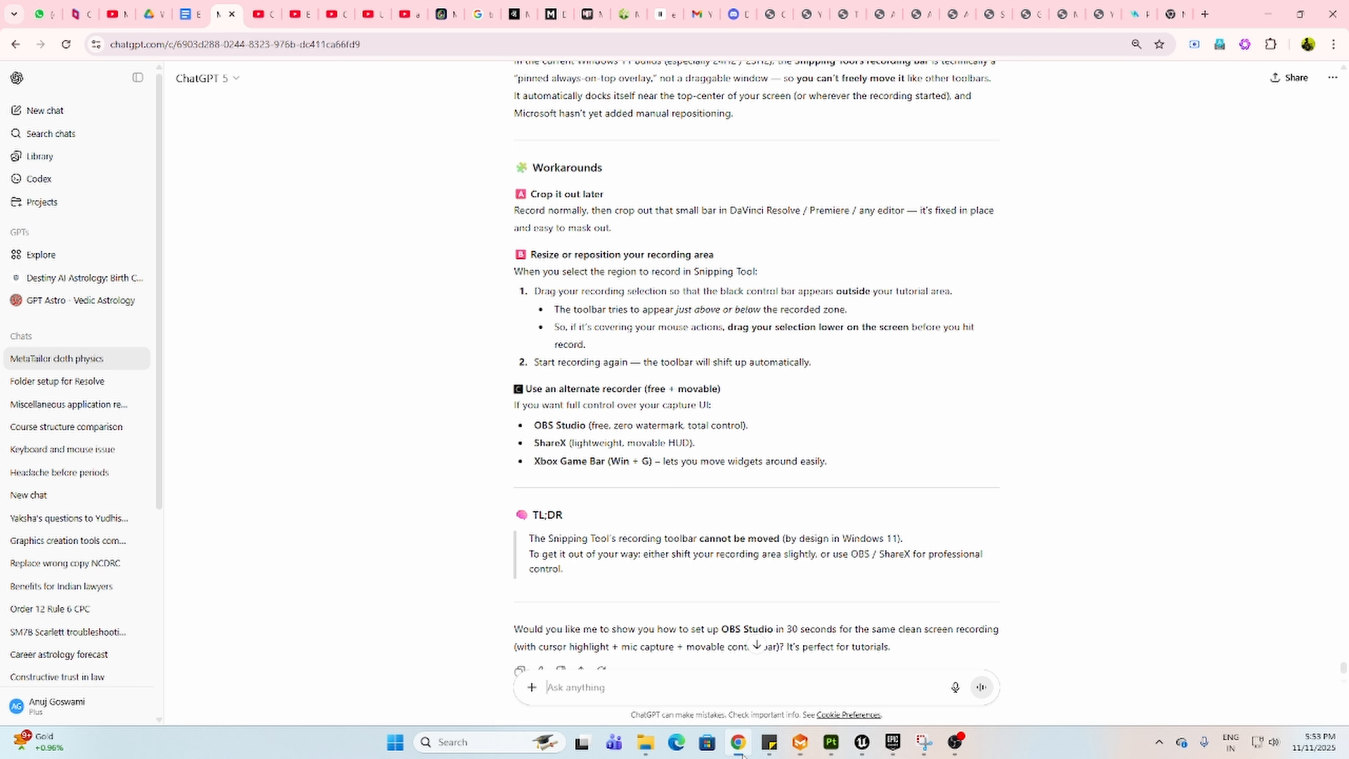
left_click(1136, 15)
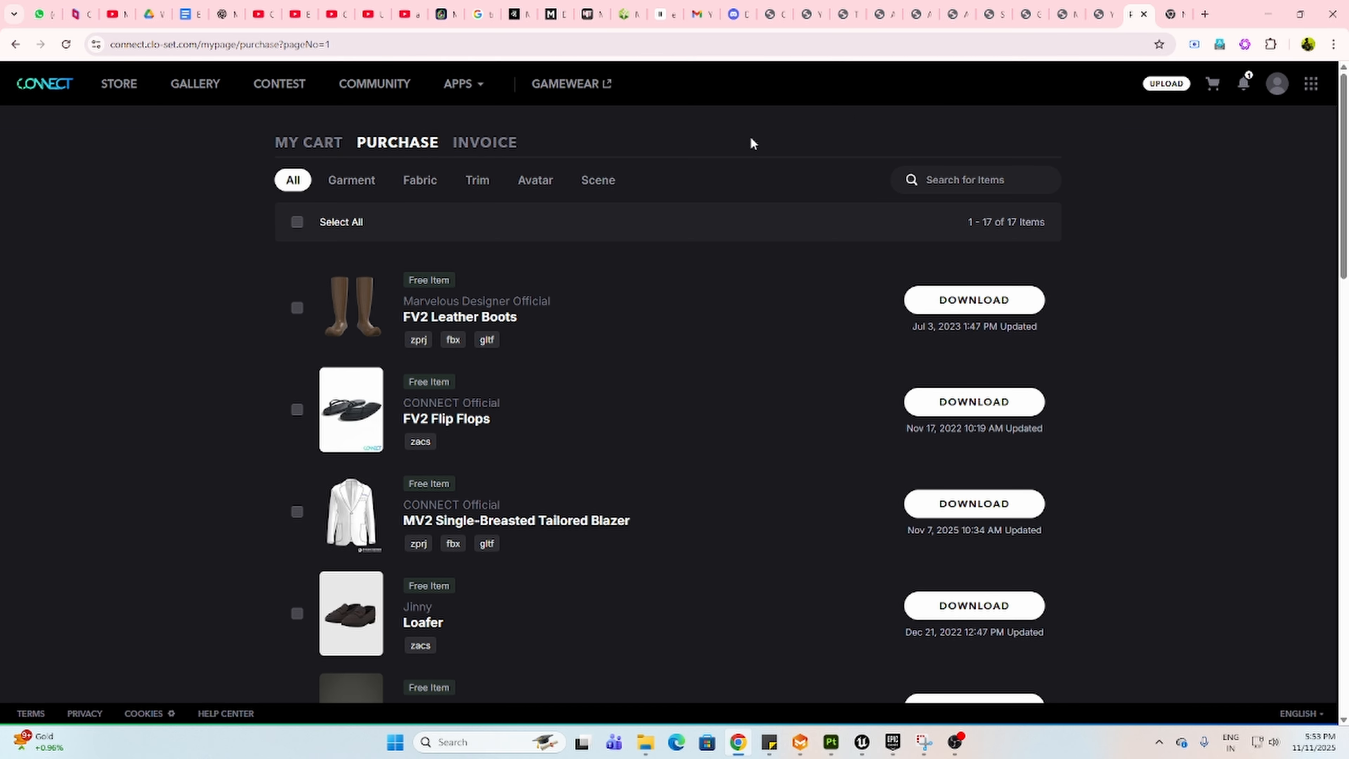
left_click(119, 83)
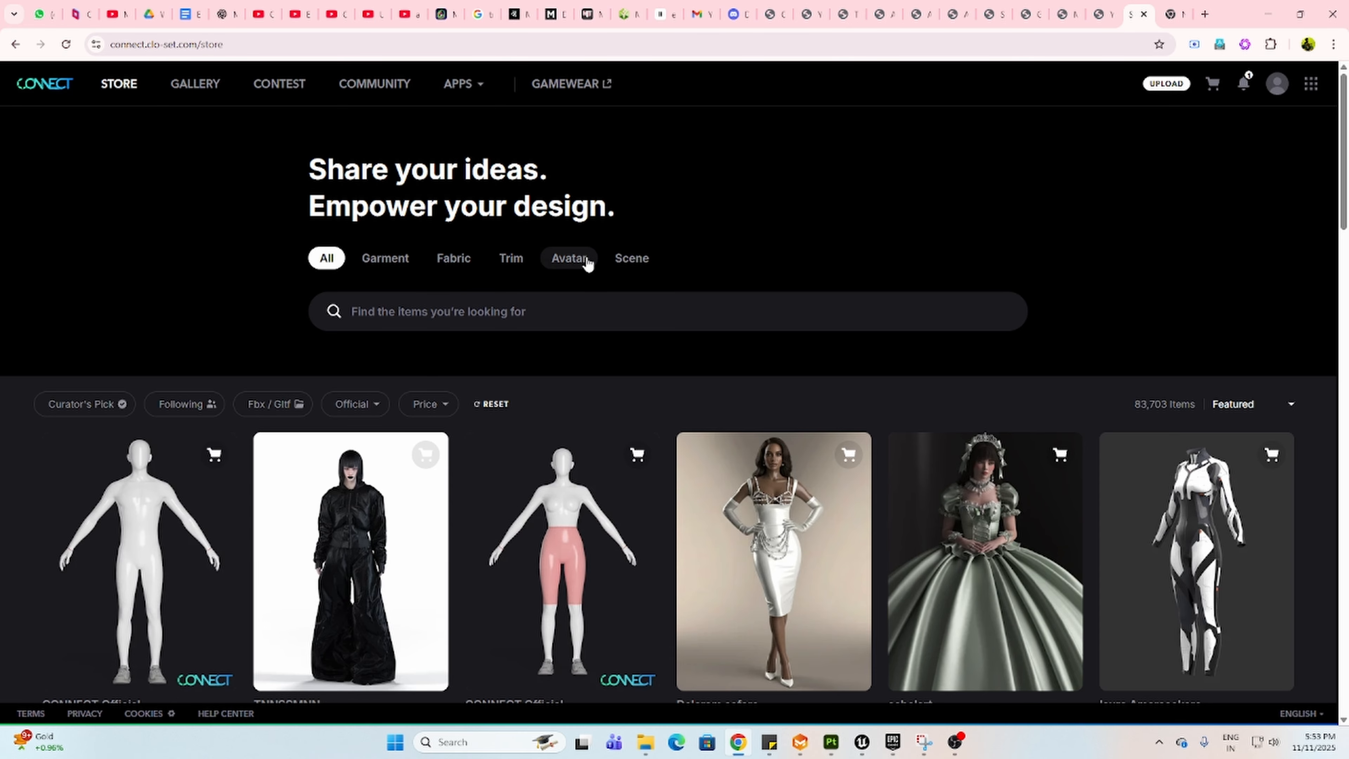
left_click(572, 260)
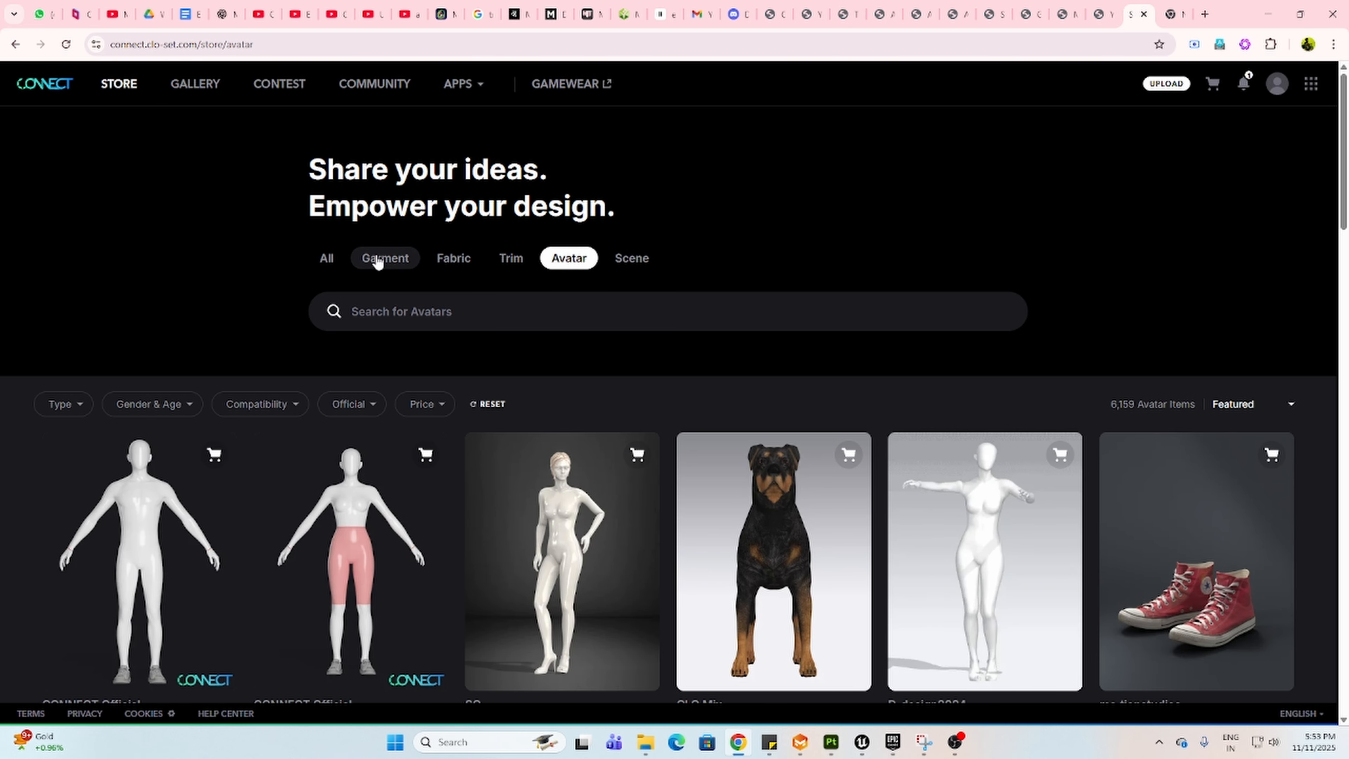
left_click(390, 260)
Step: Filter the store's garments to free items made for Marvelous Designer
left_click(785, 403)
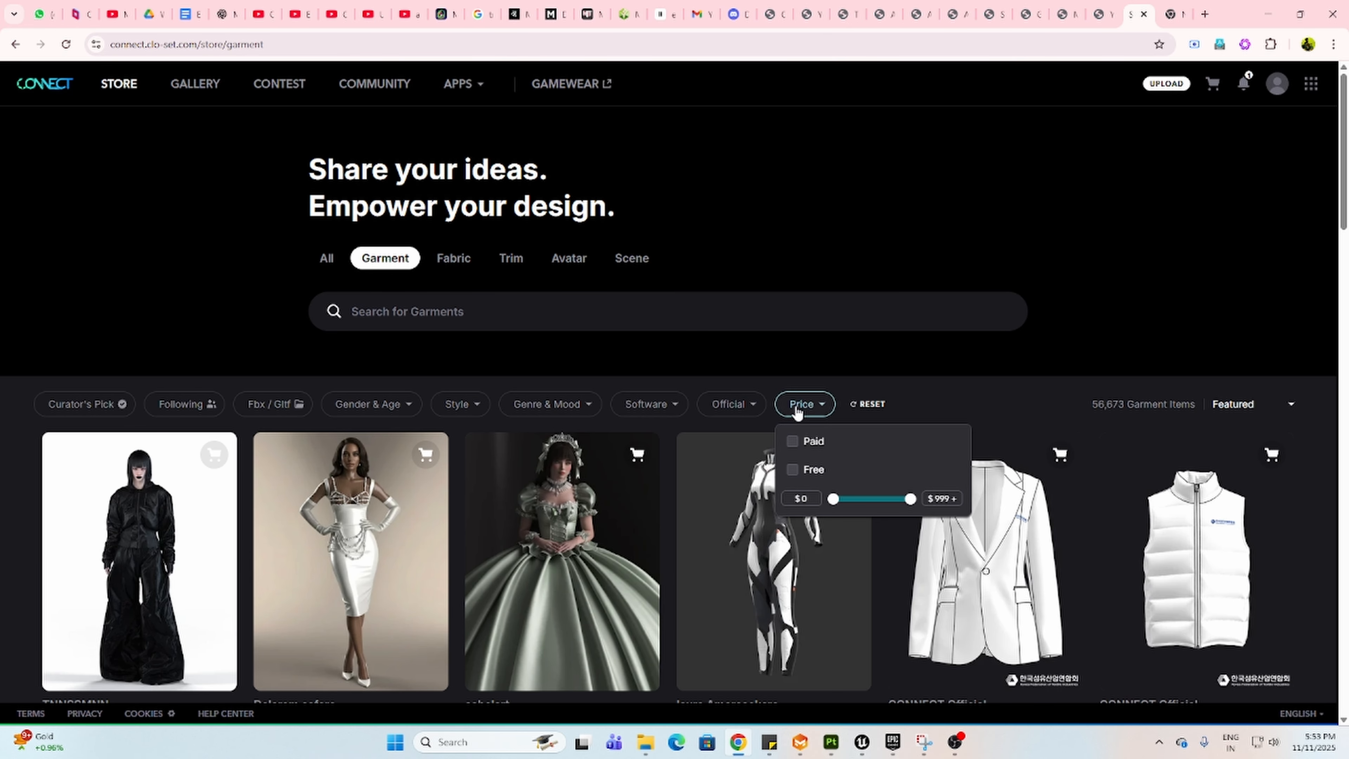
left_click(803, 473)
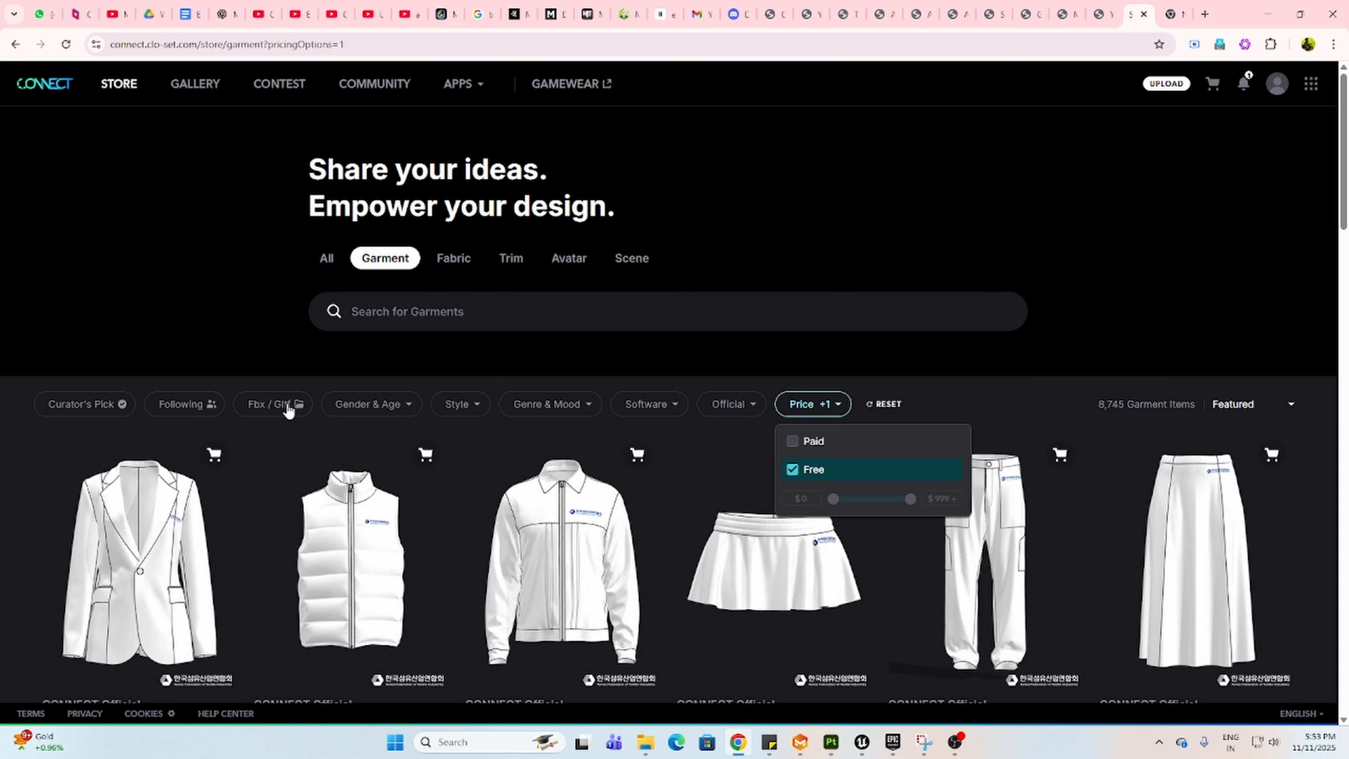
left_click(460, 405)
left_click(647, 405)
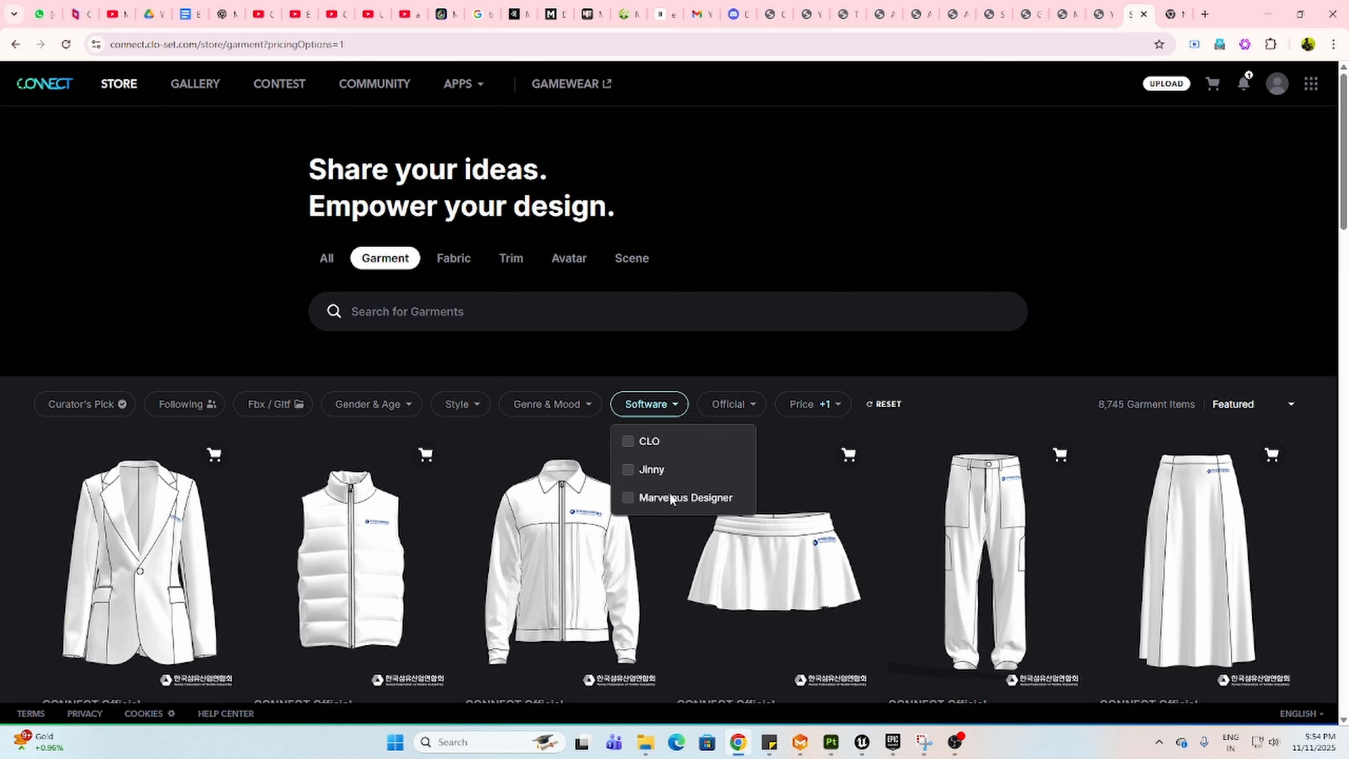
left_click(645, 508)
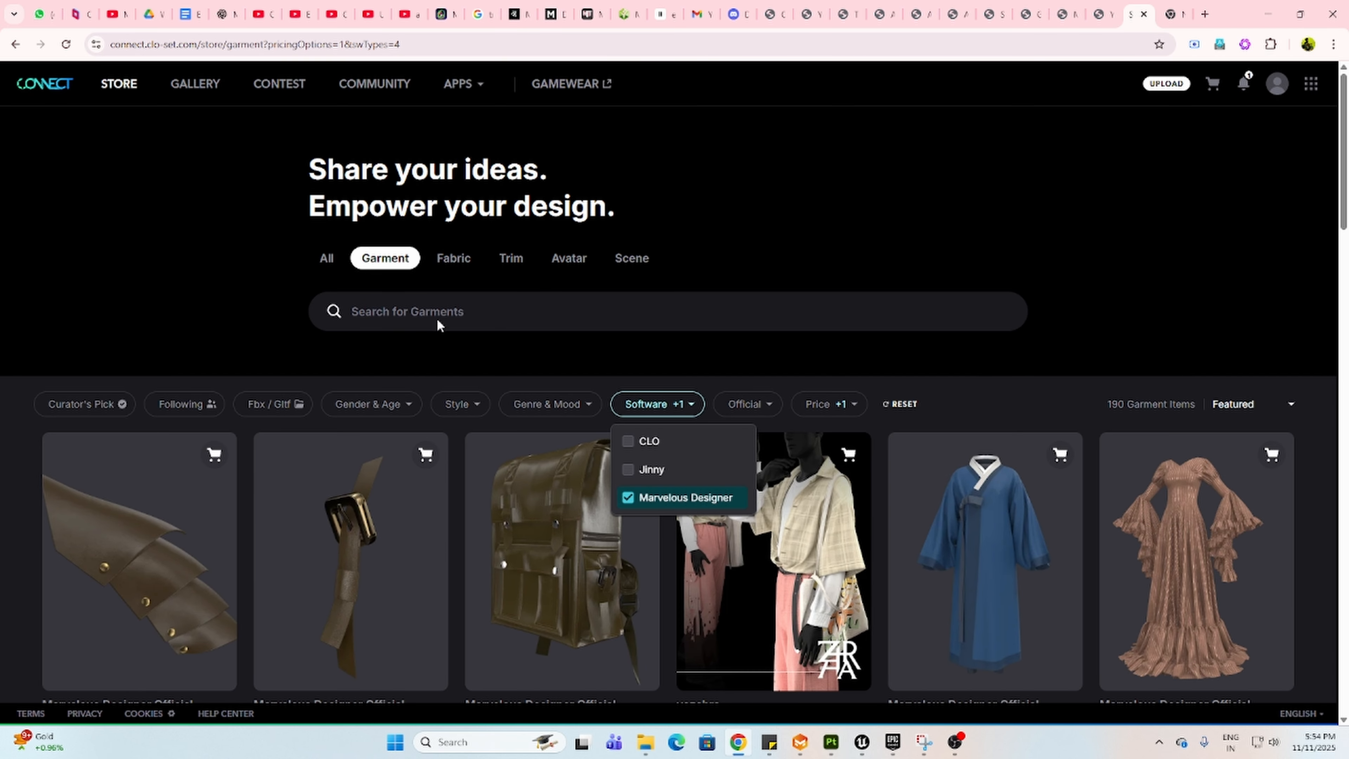
Step: Look through the free Marvelous Designer garments in the filtered store listing
scroll(644, 487, "down", 20)
scroll(654, 499, "down", 5)
scroll(655, 498, "up", 15)
scroll(655, 498, "up", 15)
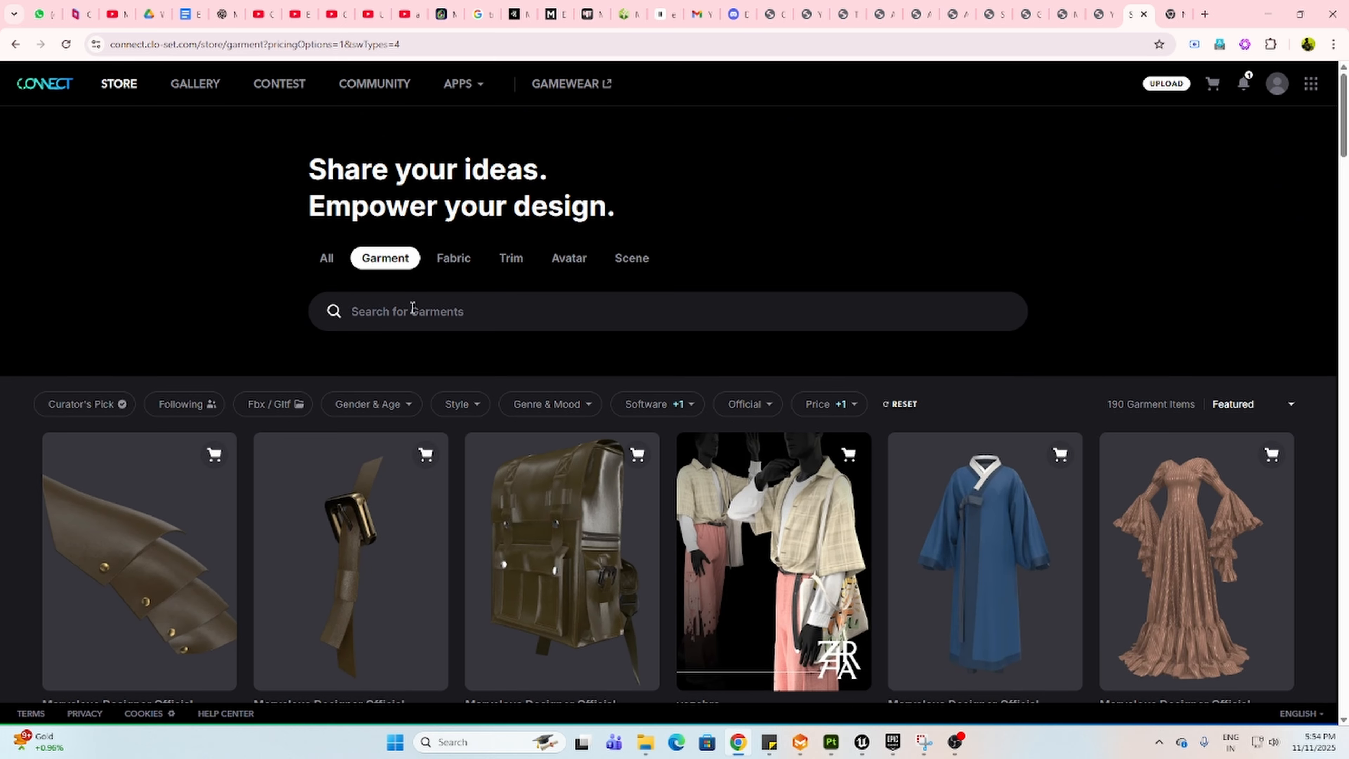
scroll(844, 593, "down", 7)
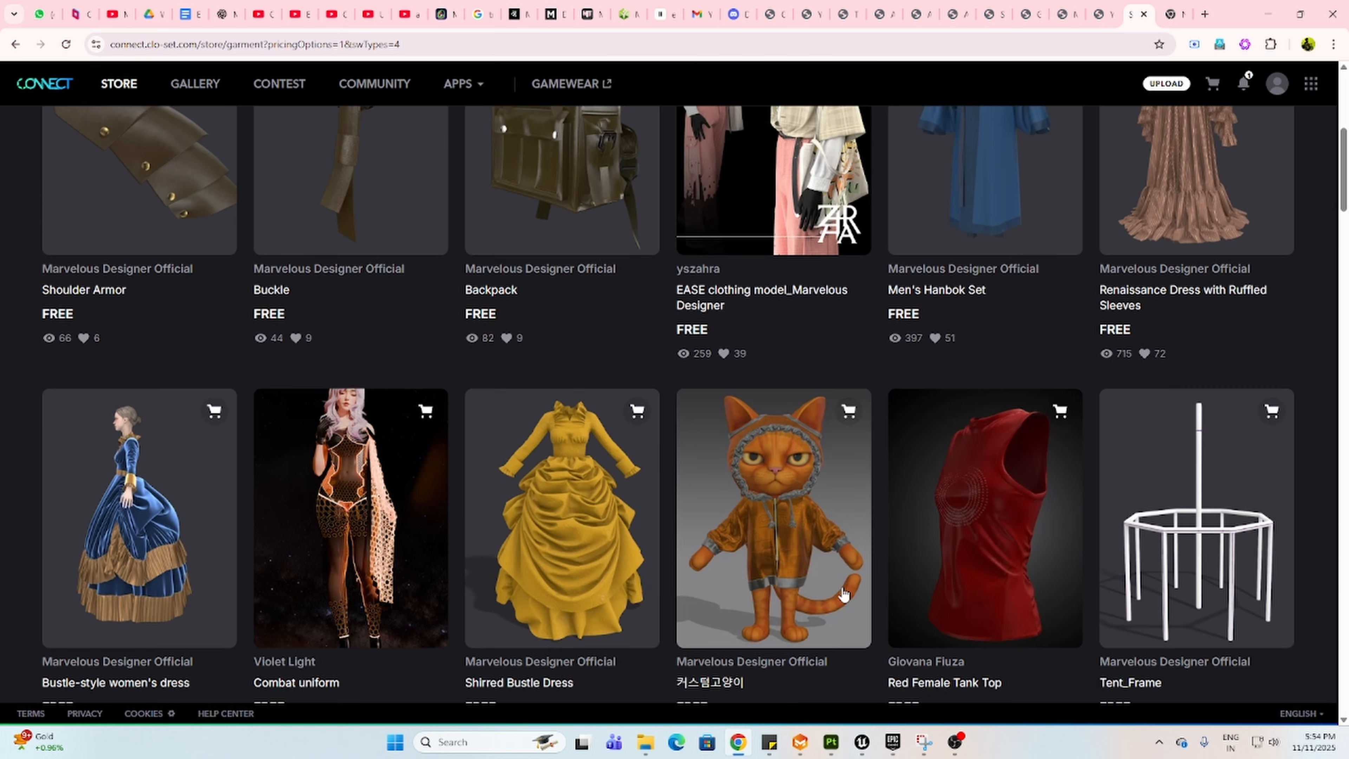
scroll(778, 576, "down", 13)
scroll(781, 580, "up", 20)
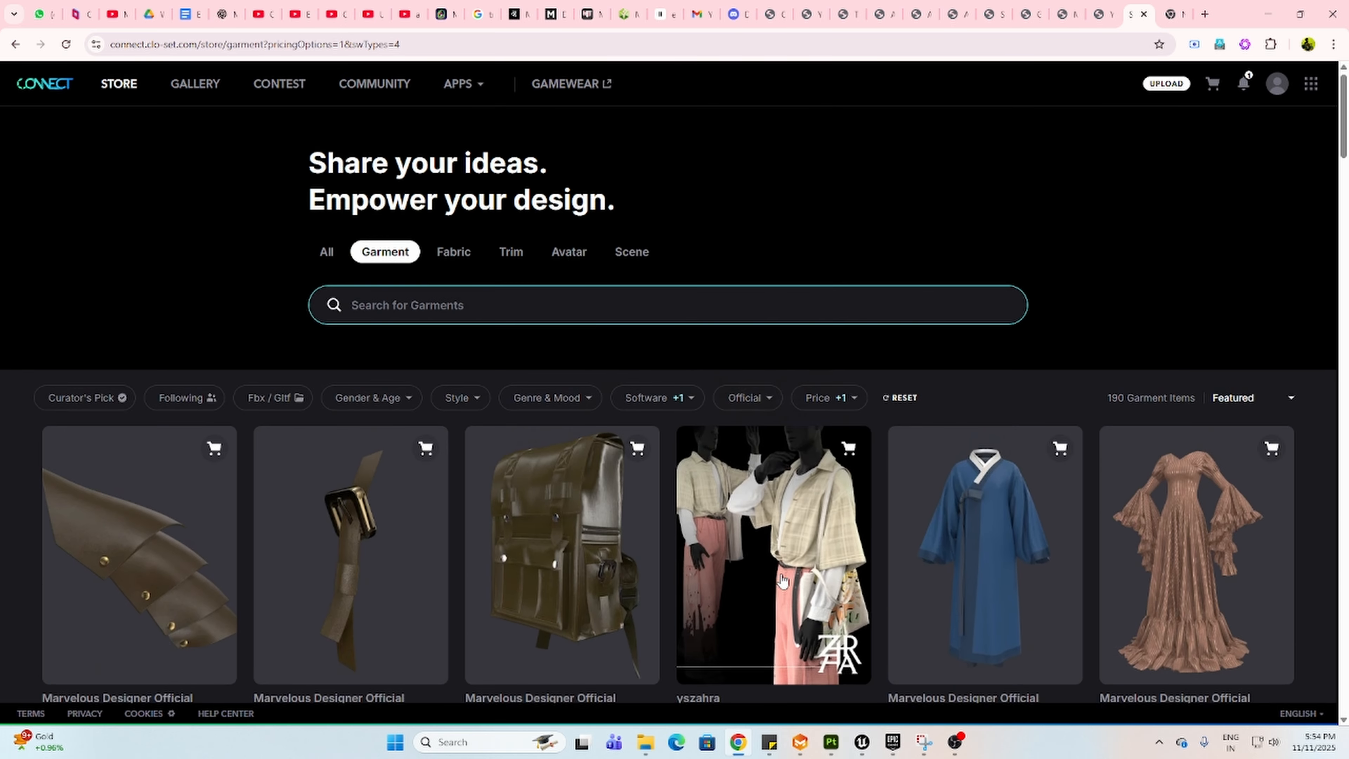
Step: Search the garments for boots and add the free FV2 Leather Boots to the cart
left_click(403, 315)
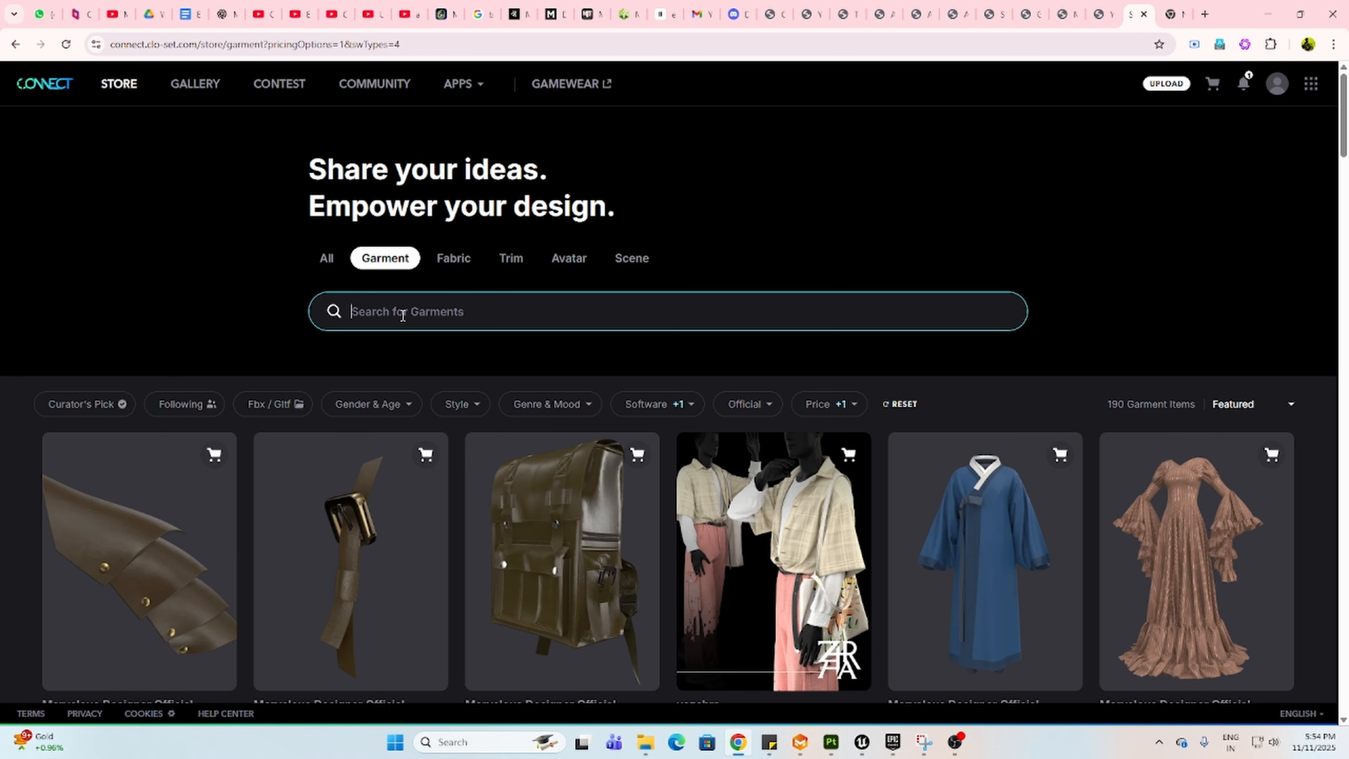
type("boots")
key("Return")
scroll(235, 519, "down", 2)
left_click(228, 518)
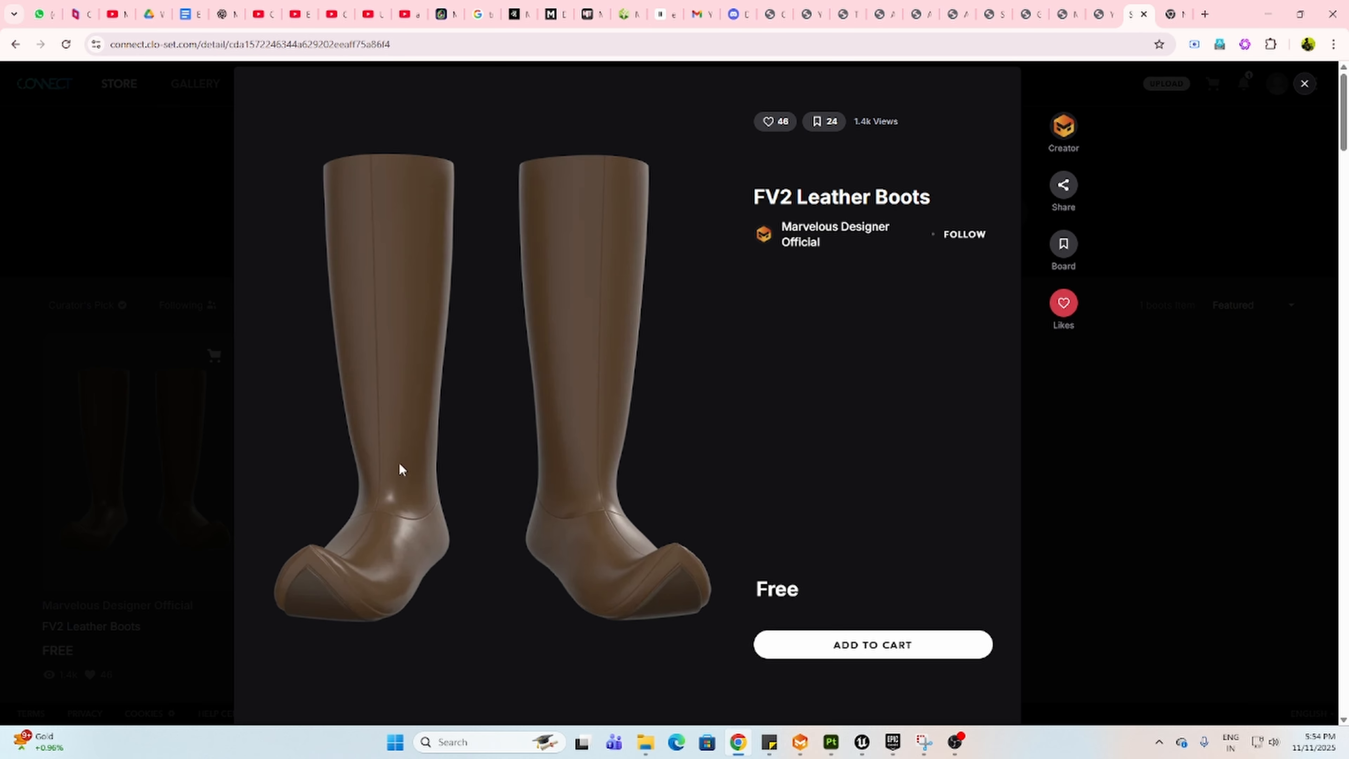
left_click(91, 458)
left_click(120, 478)
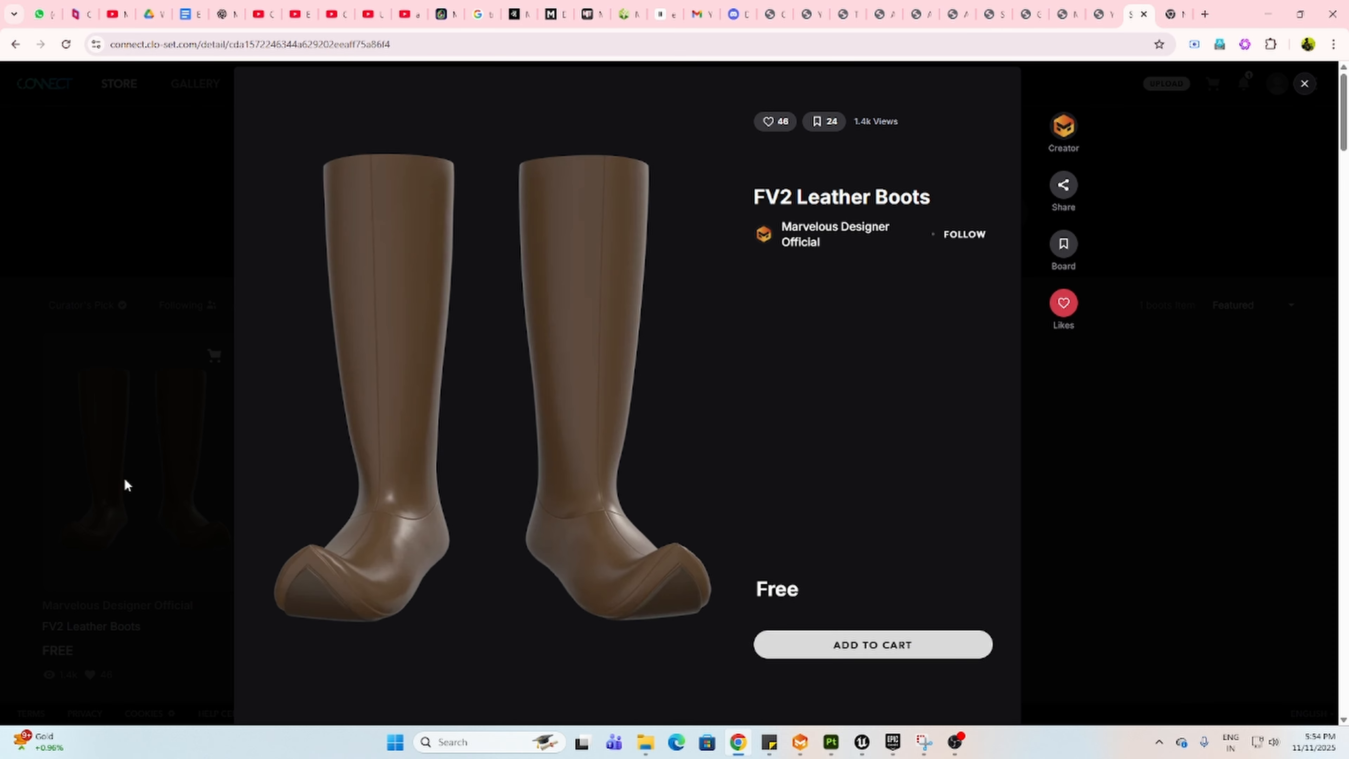
left_click(846, 645)
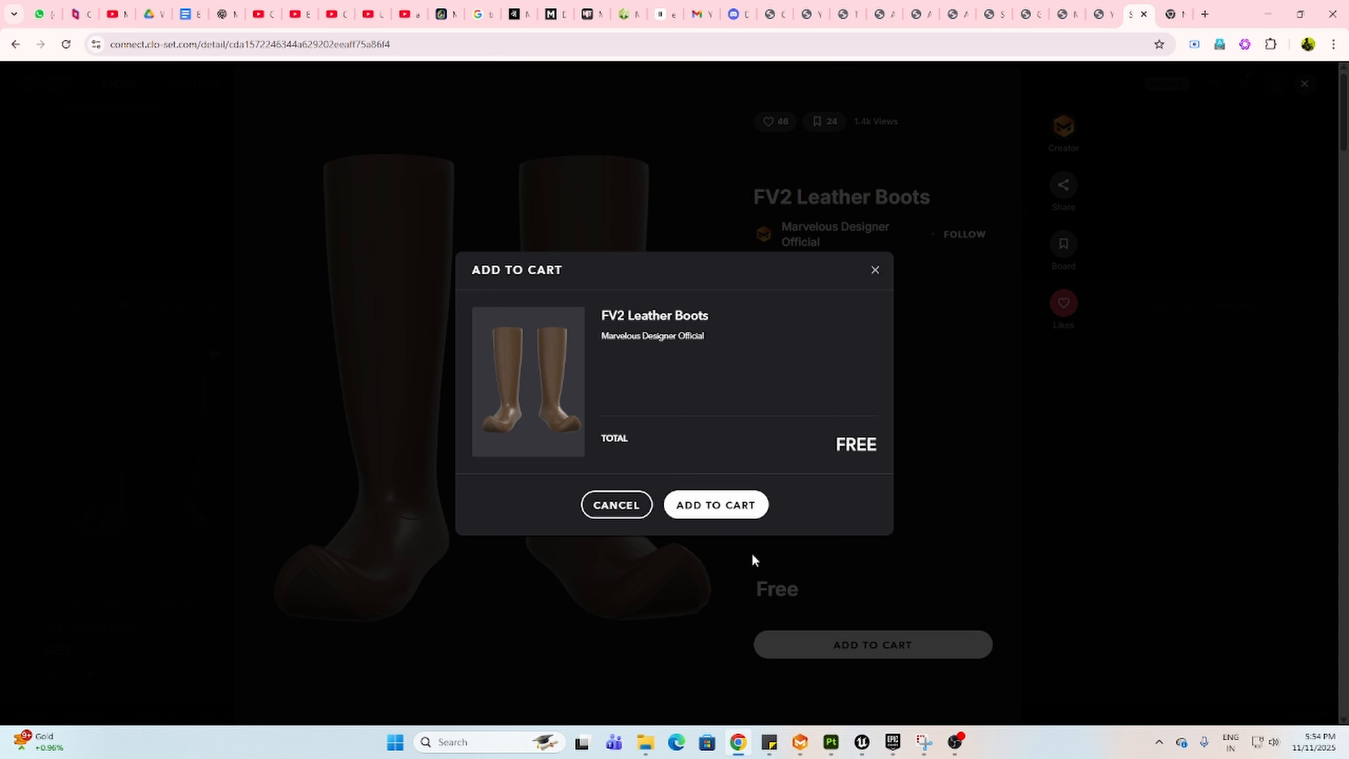
left_click(726, 512)
Step: Check the download format options for the purchased FV2 Leather Boots and close the dialog without downloading
left_click(915, 301)
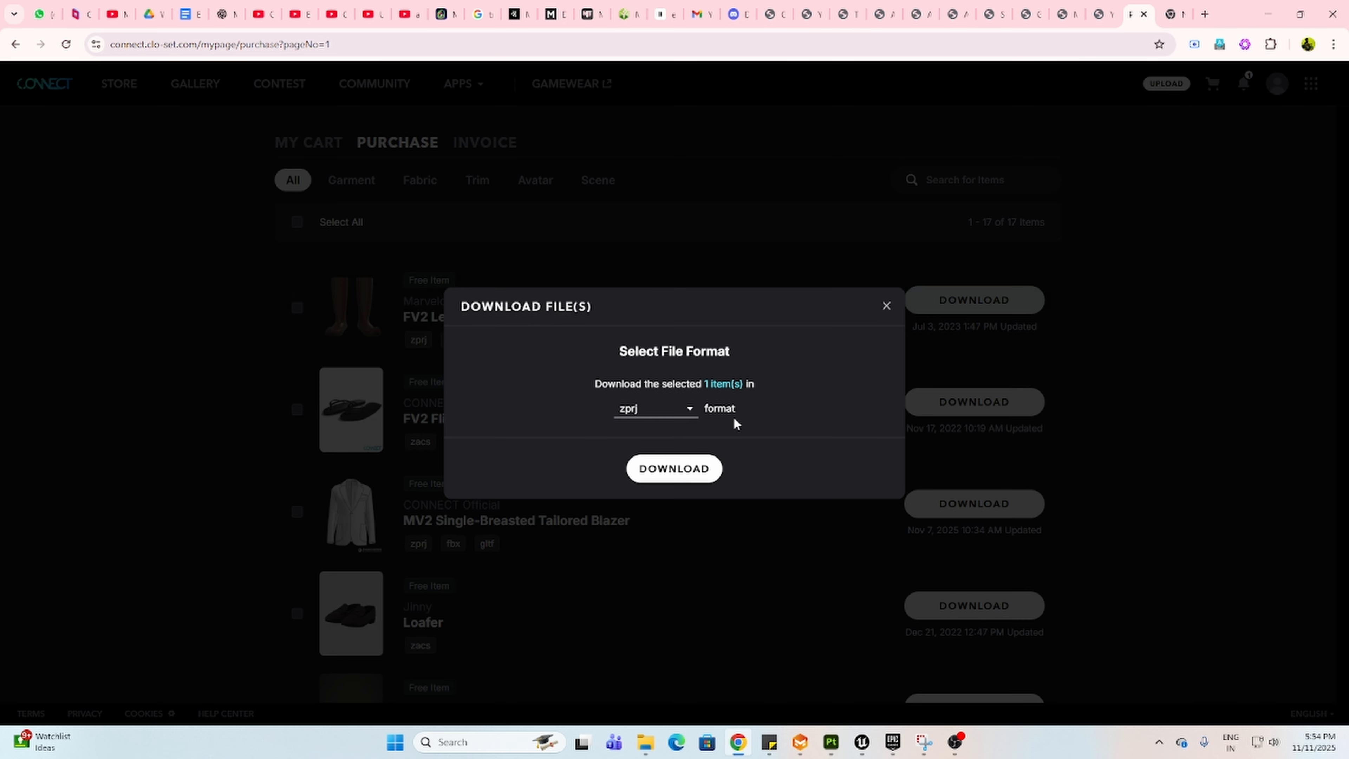
left_click(689, 409)
left_click(664, 452)
left_click(887, 304)
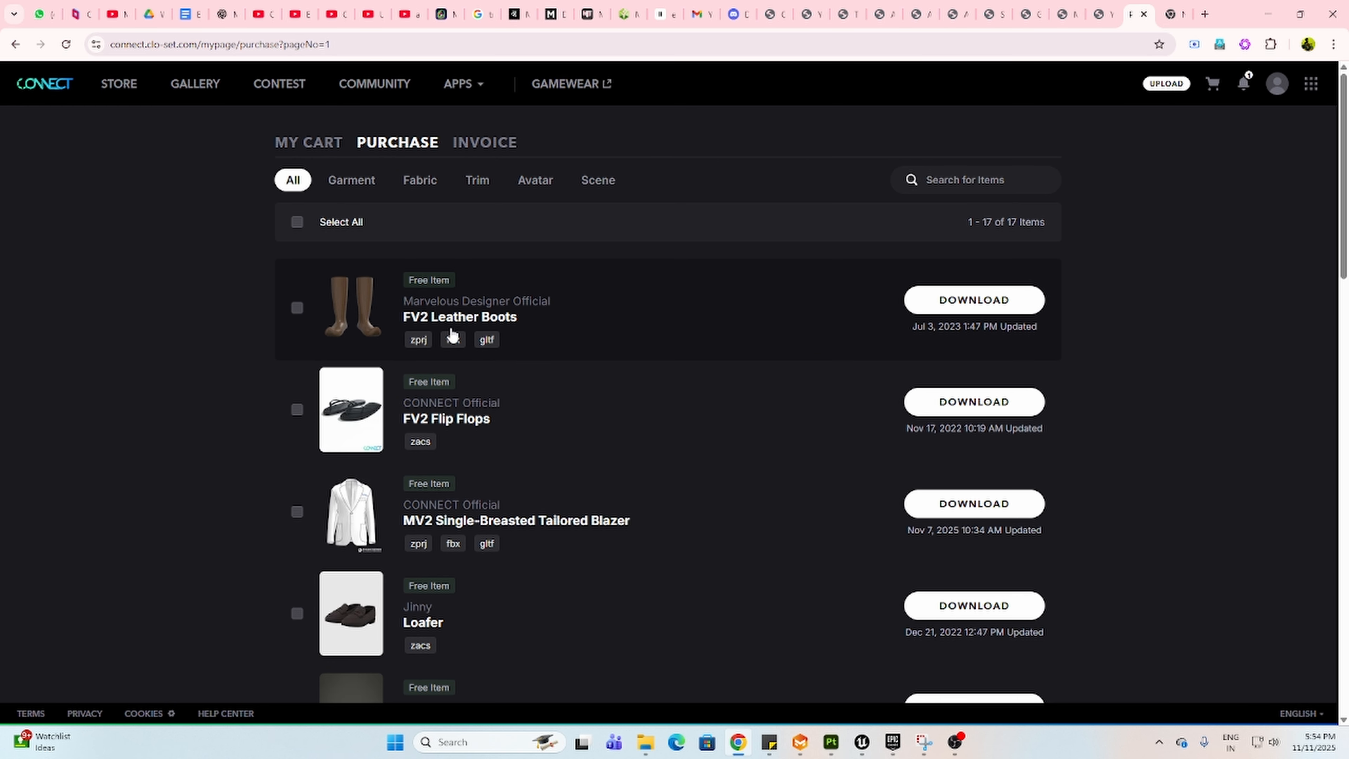
Step: Switch to Marvelous Designer and open the Raglan style of the men's basic shirts in the Modular Library
left_click(801, 741)
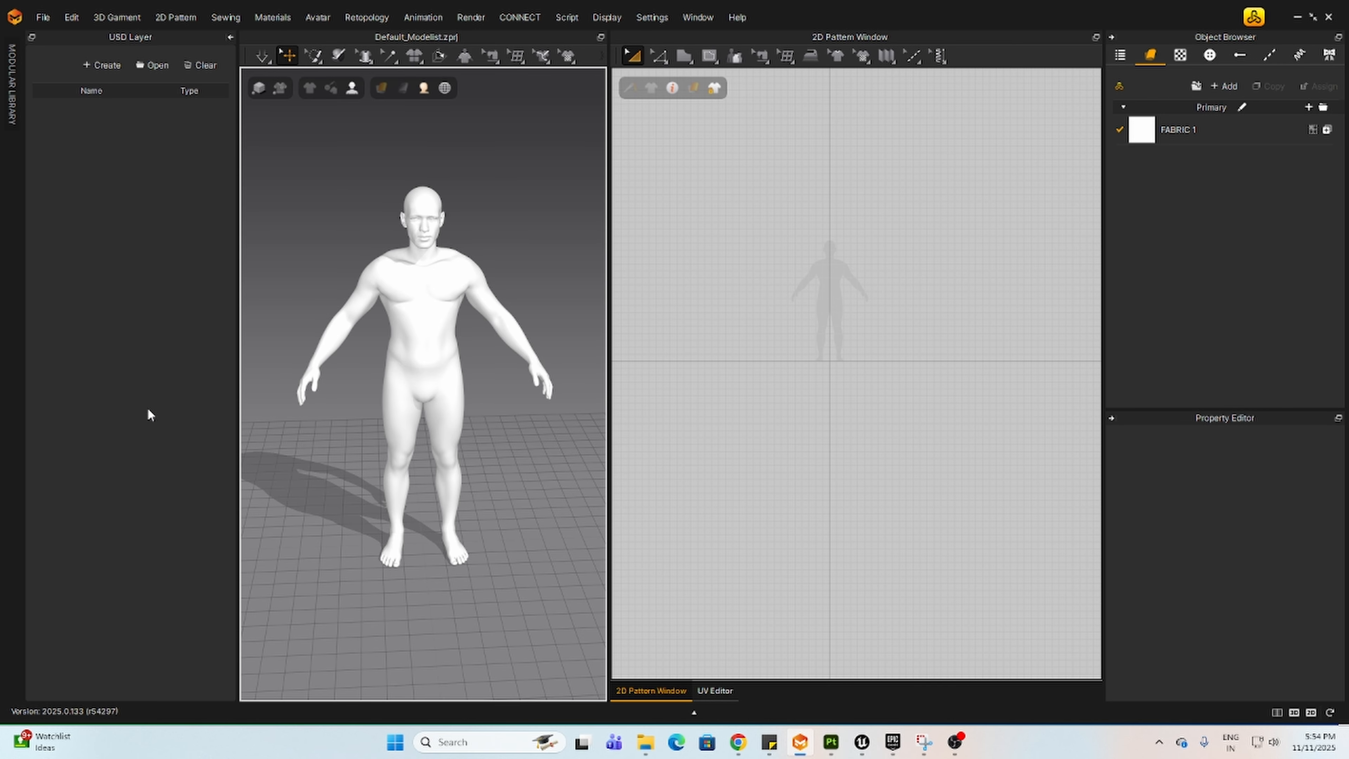
scroll(327, 412, "up", 2)
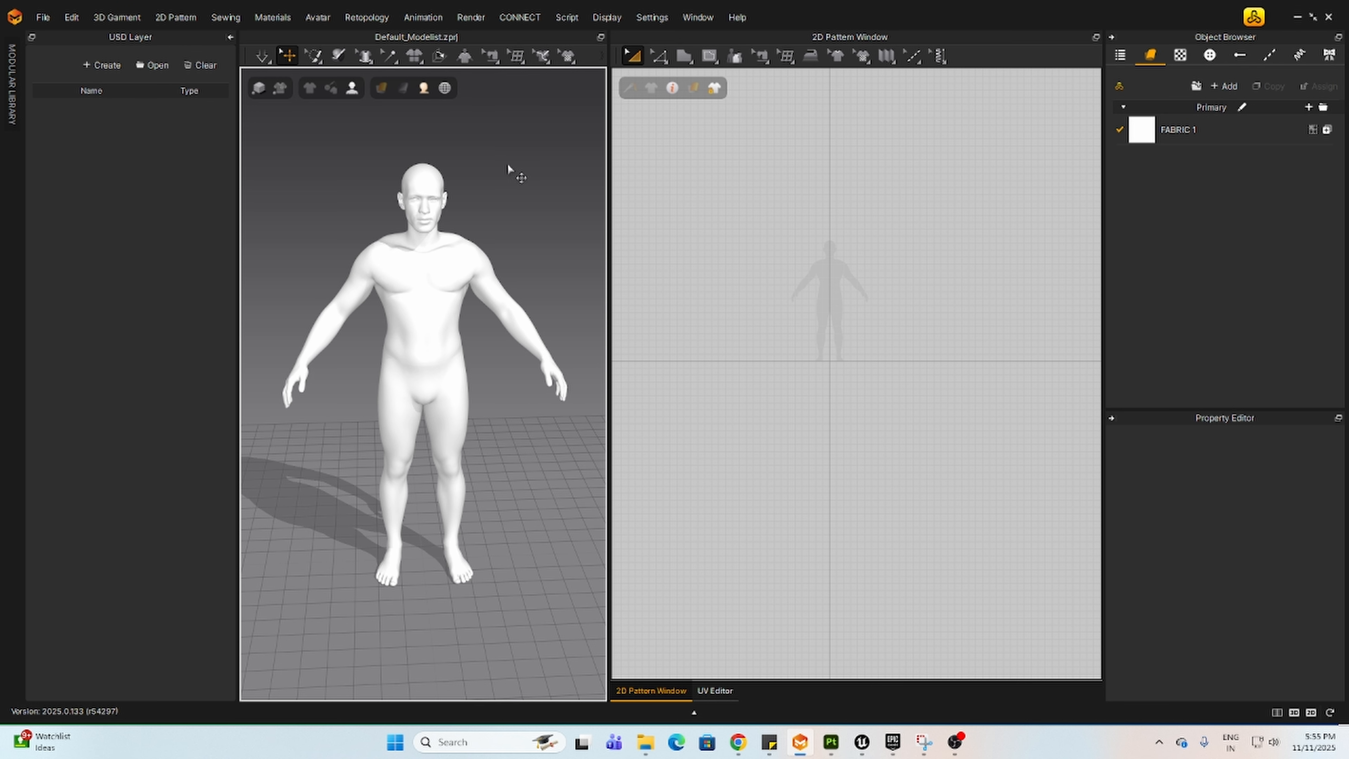
left_click(694, 18)
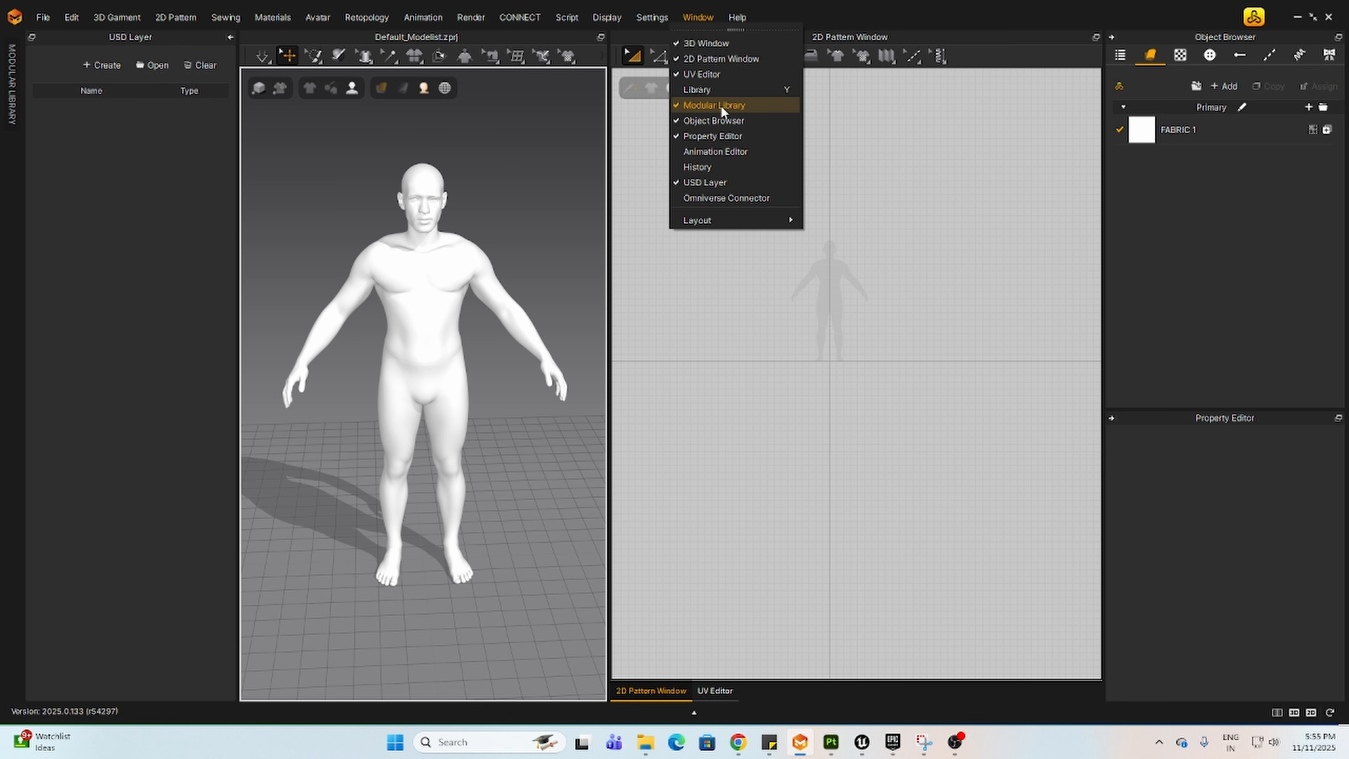
left_click(12, 68)
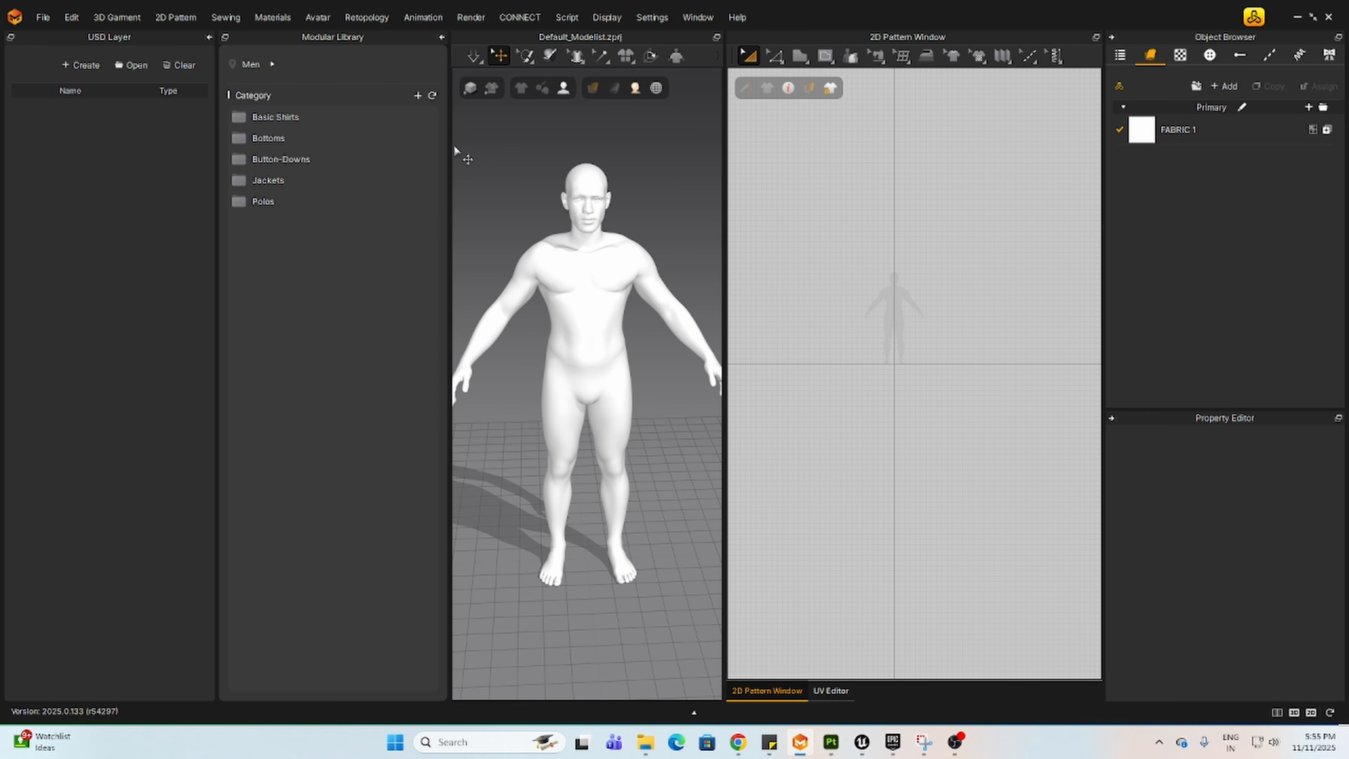
left_click(287, 118)
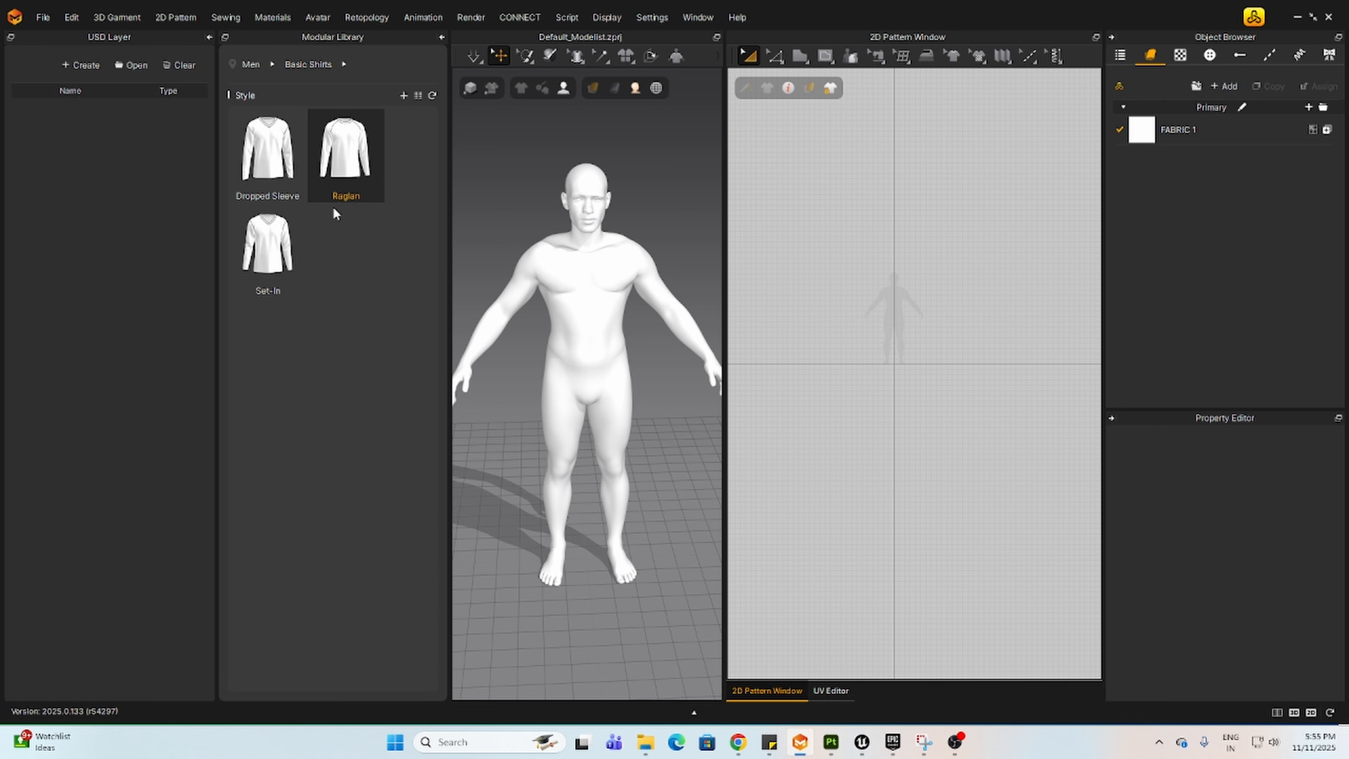
left_click(343, 162)
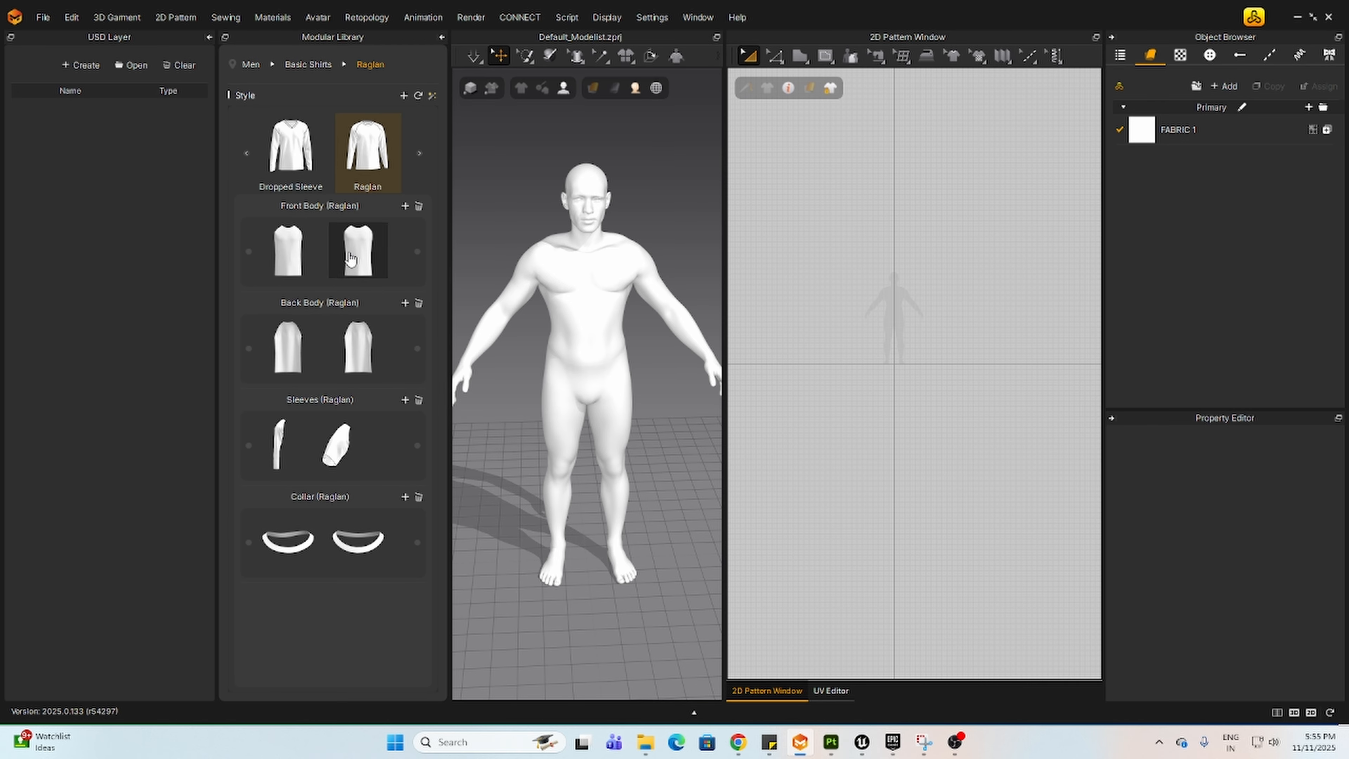
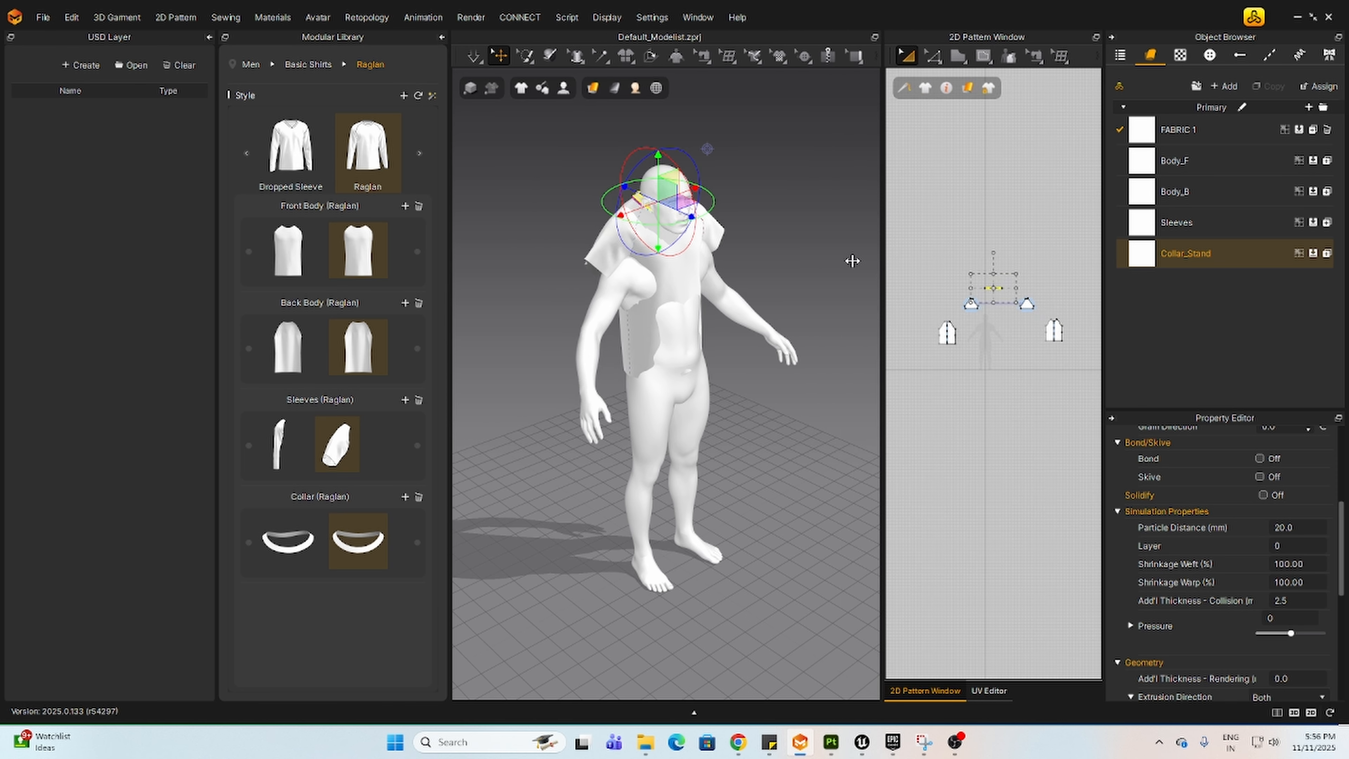
Step: Select all the raglan shirt pattern pieces and shift the shirt slightly forward over the avatar's torso
left_click_drag(735, 150, 1056, 417)
right_click_drag(494, 484, 553, 473)
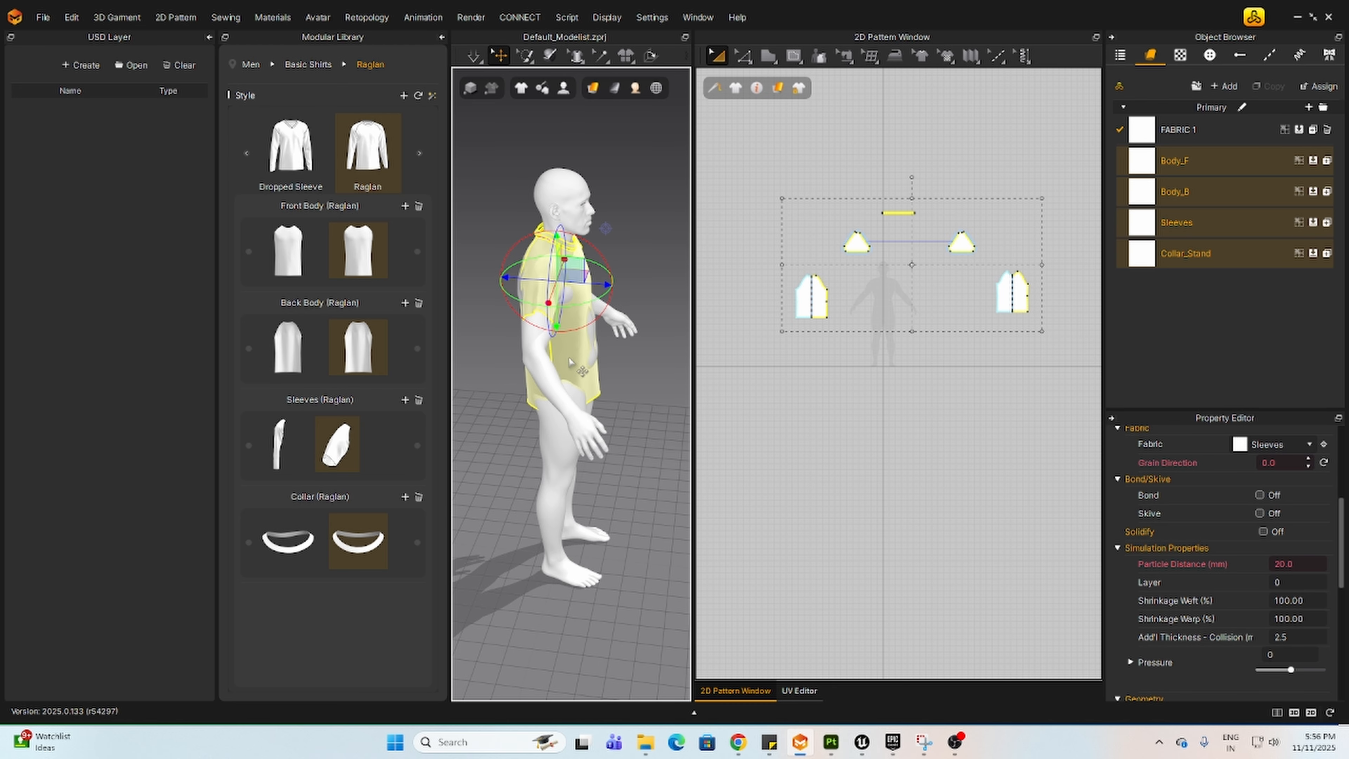
right_click_drag(569, 362, 612, 368)
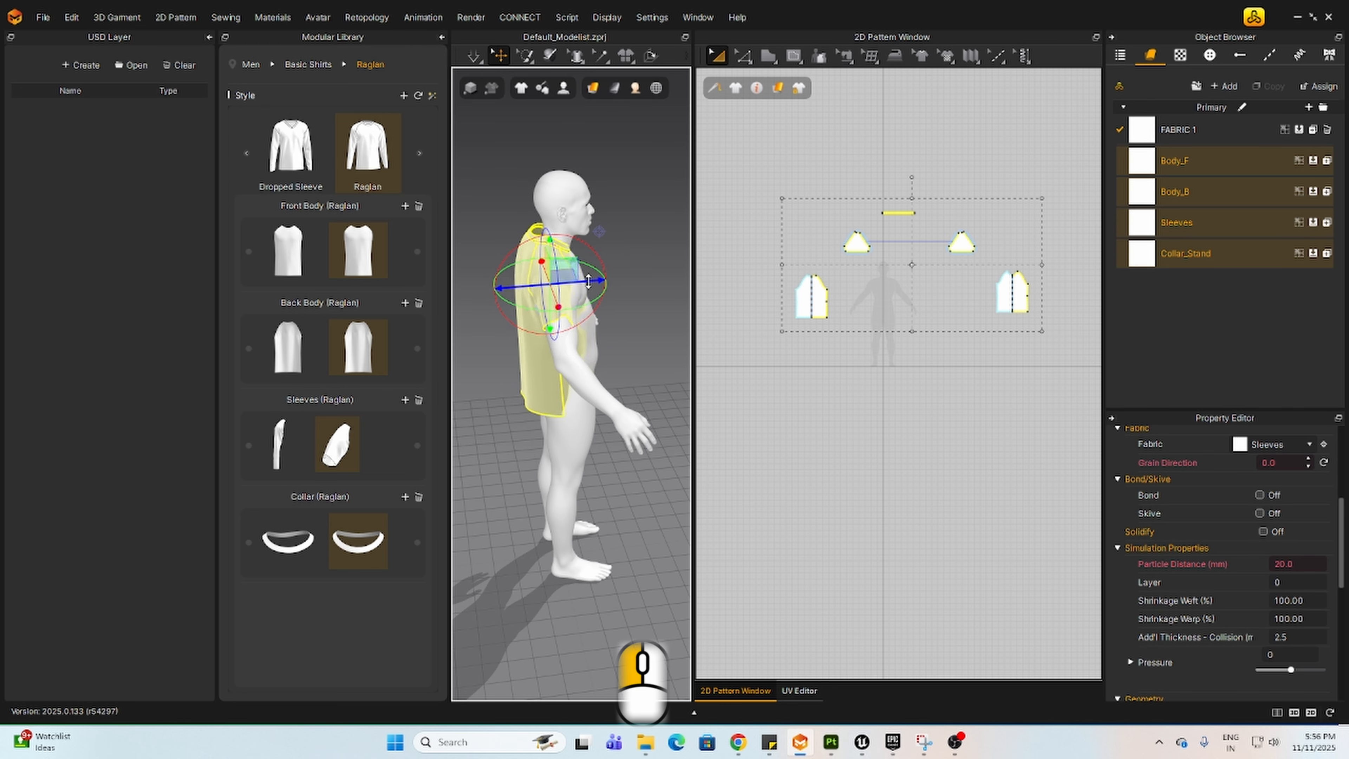
left_click_drag(588, 282, 593, 283)
key("2")
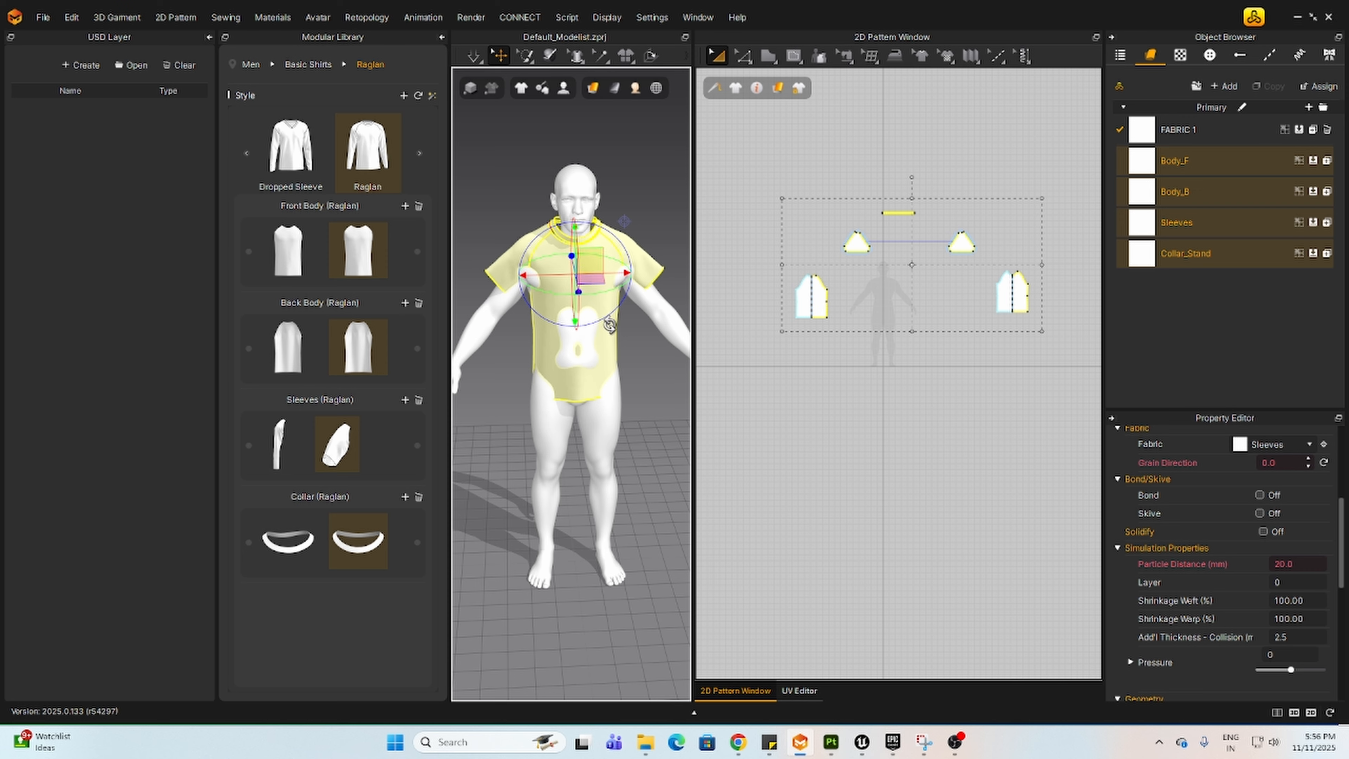
Step: Show the garment fitting suit and the avatar fitting suit in the 3D window to compare their alignment
left_click(521, 89)
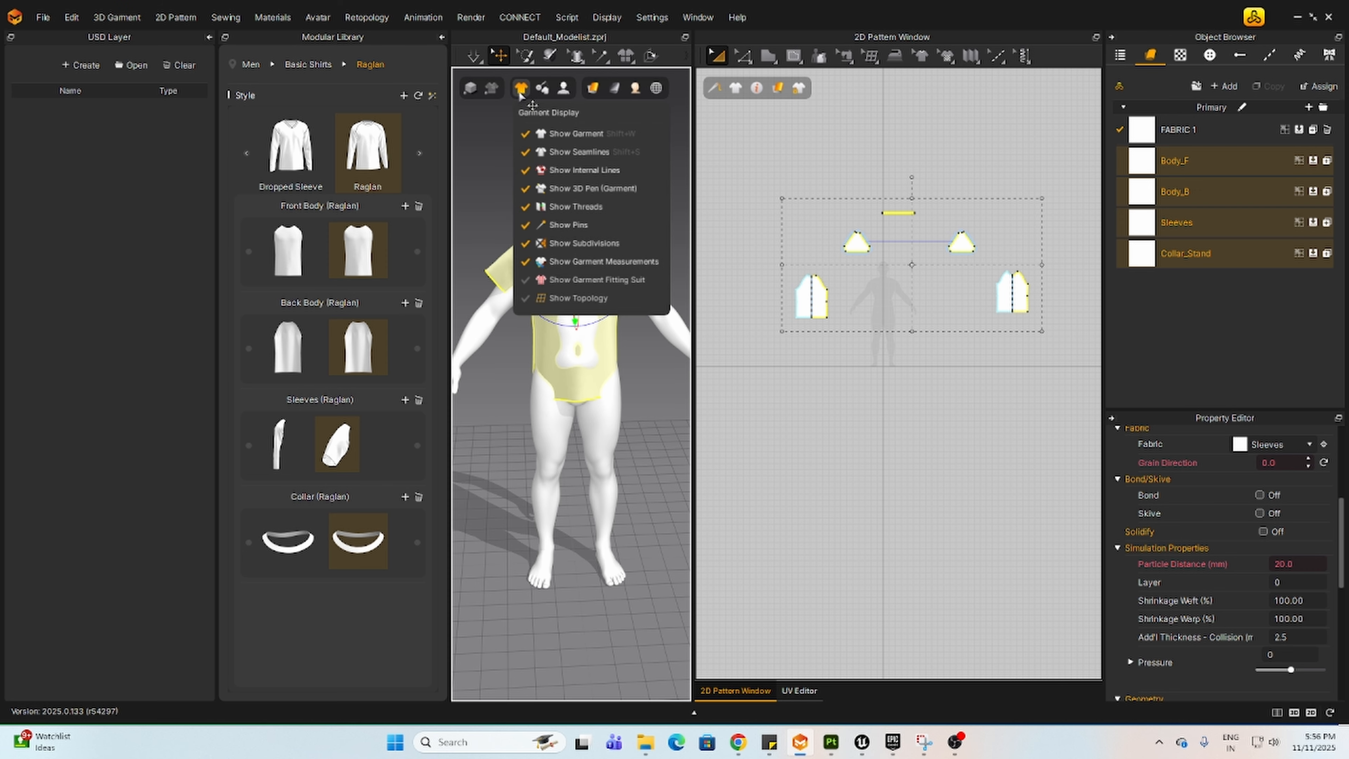
left_click(536, 277)
right_click_drag(563, 440, 546, 202)
mouse_move(565, 89)
left_click(594, 244)
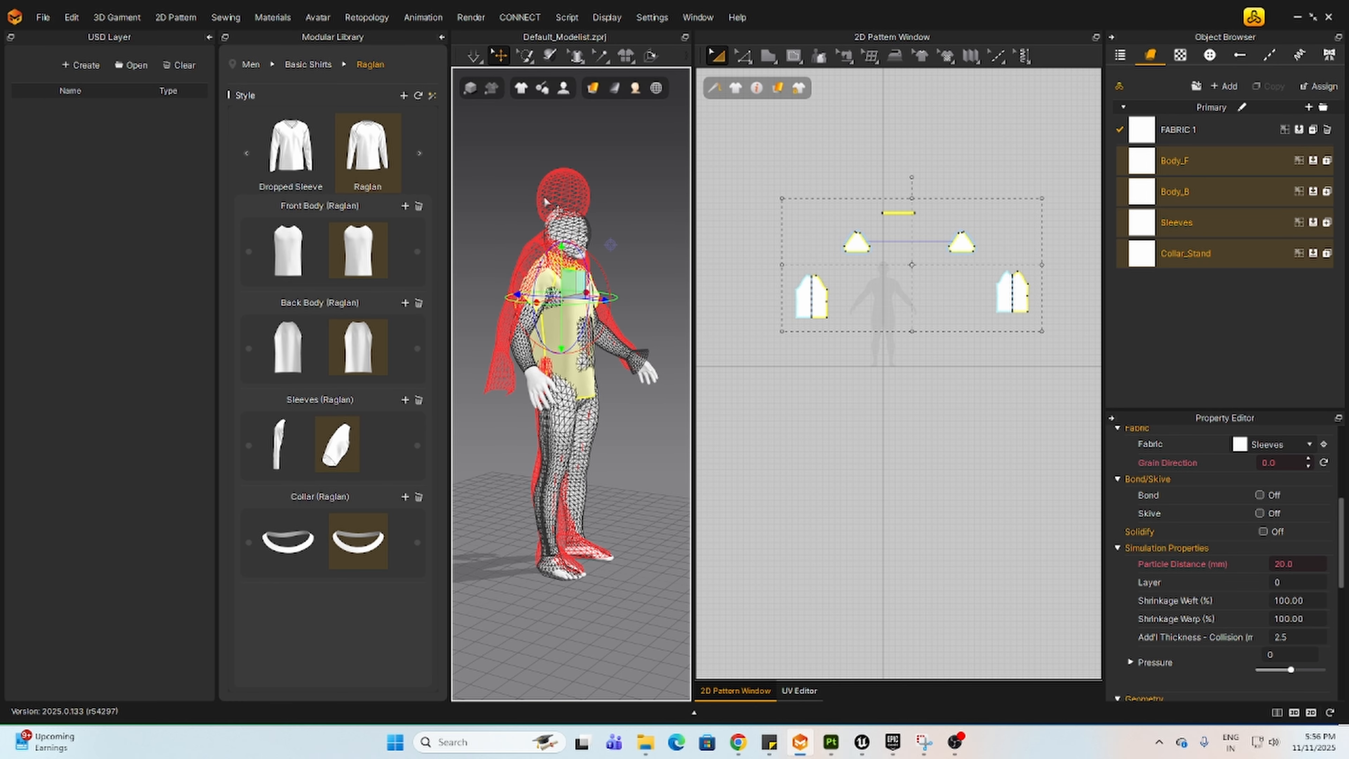
right_click_drag(636, 480, 591, 476)
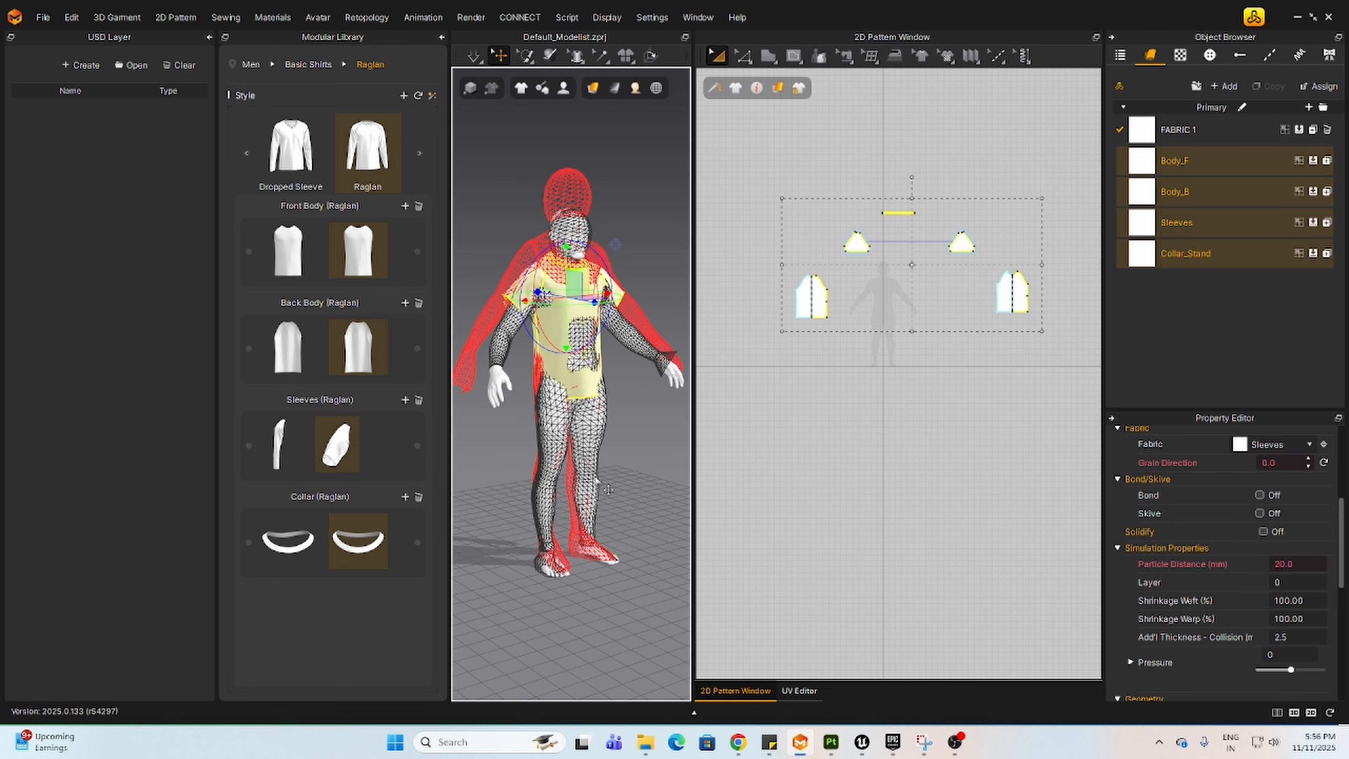
Step: Widen the 3D window and re-drape the shirt's 3D arrangement onto the avatar
left_click(631, 62)
left_click_drag(690, 98, 762, 98)
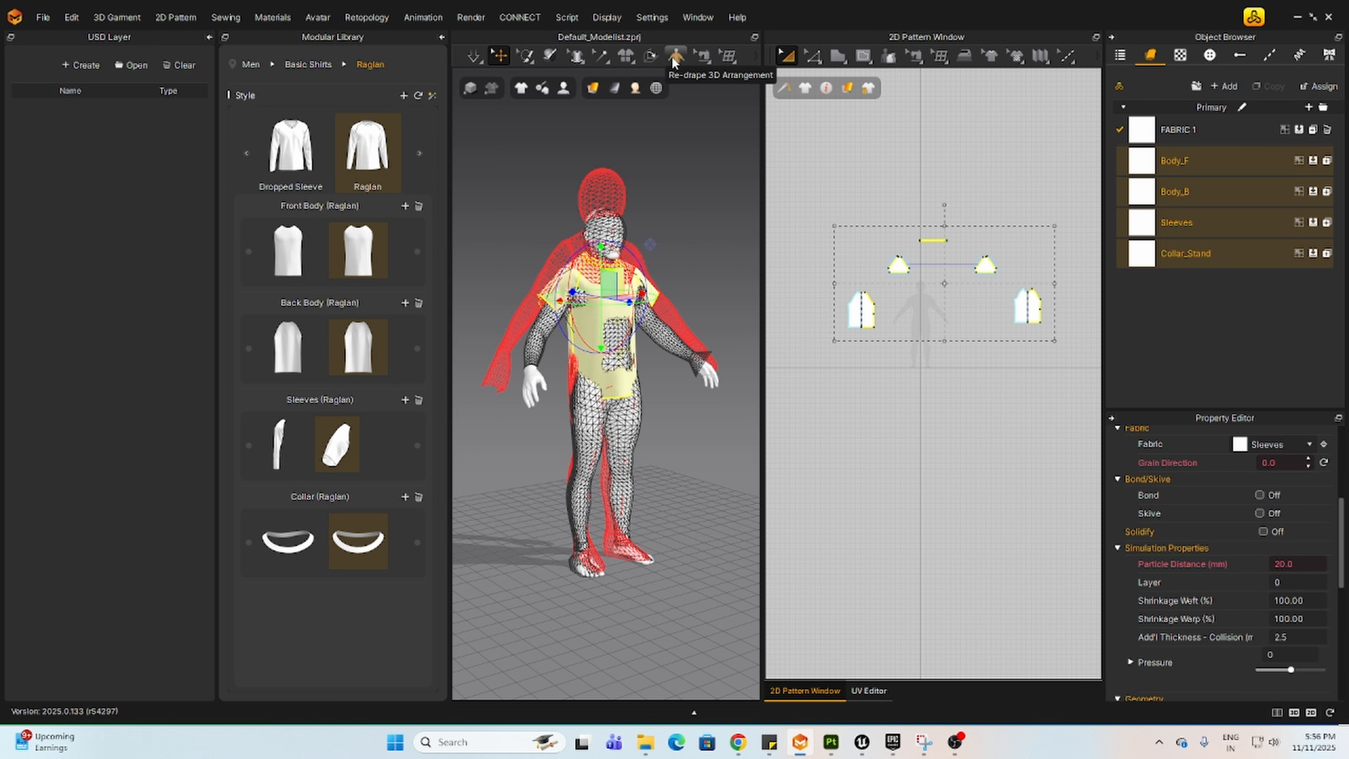
left_click(678, 60)
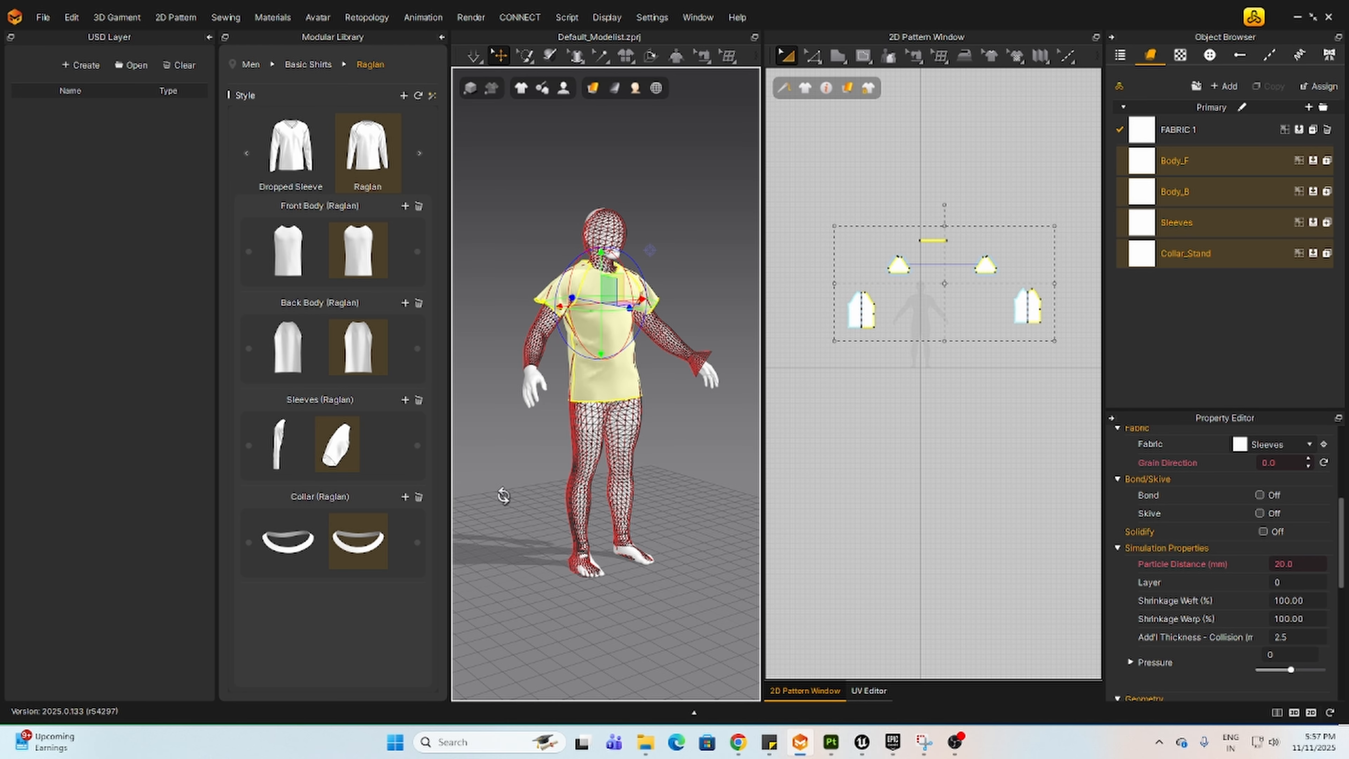
right_click_drag(509, 495, 639, 502)
Step: Hide the garment and avatar fitting suits and inspect the re-draped shirt from the side
left_click(521, 88)
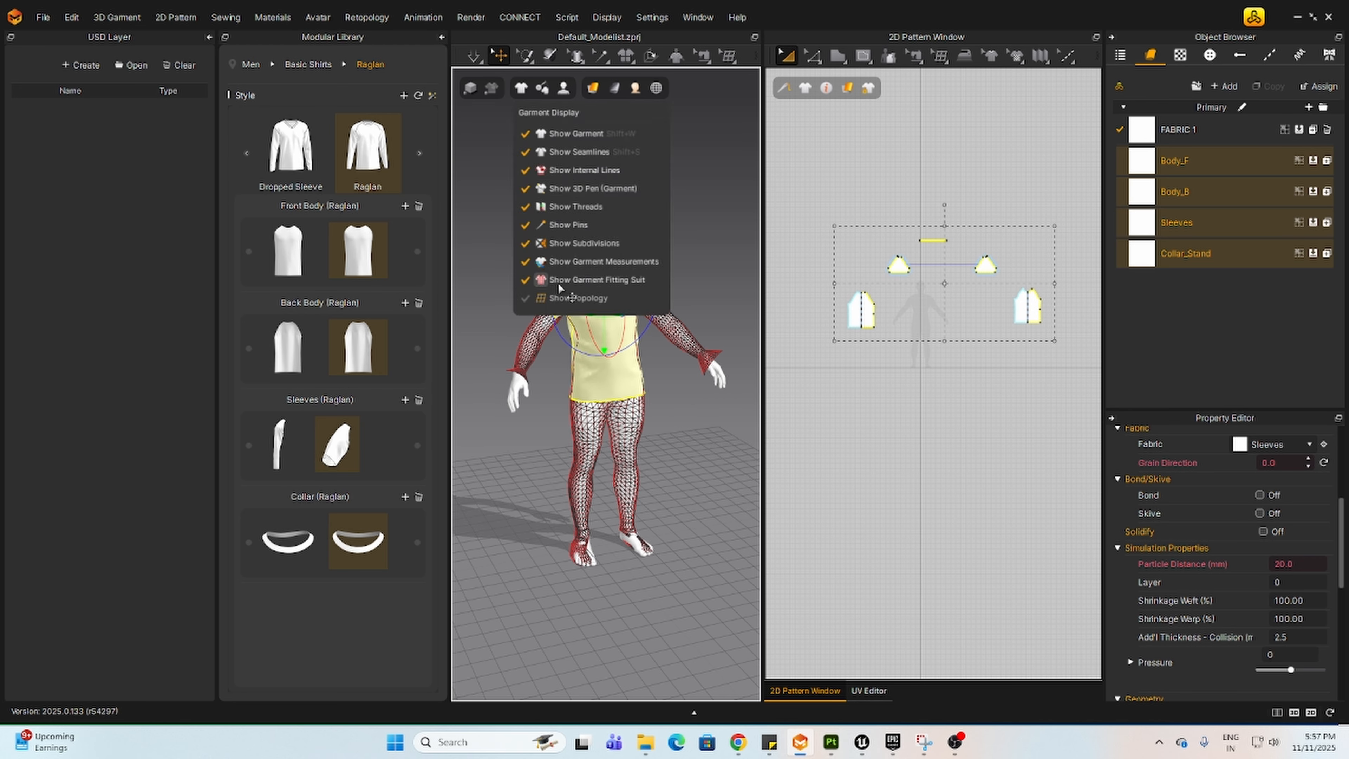
left_click(579, 280)
mouse_move(564, 91)
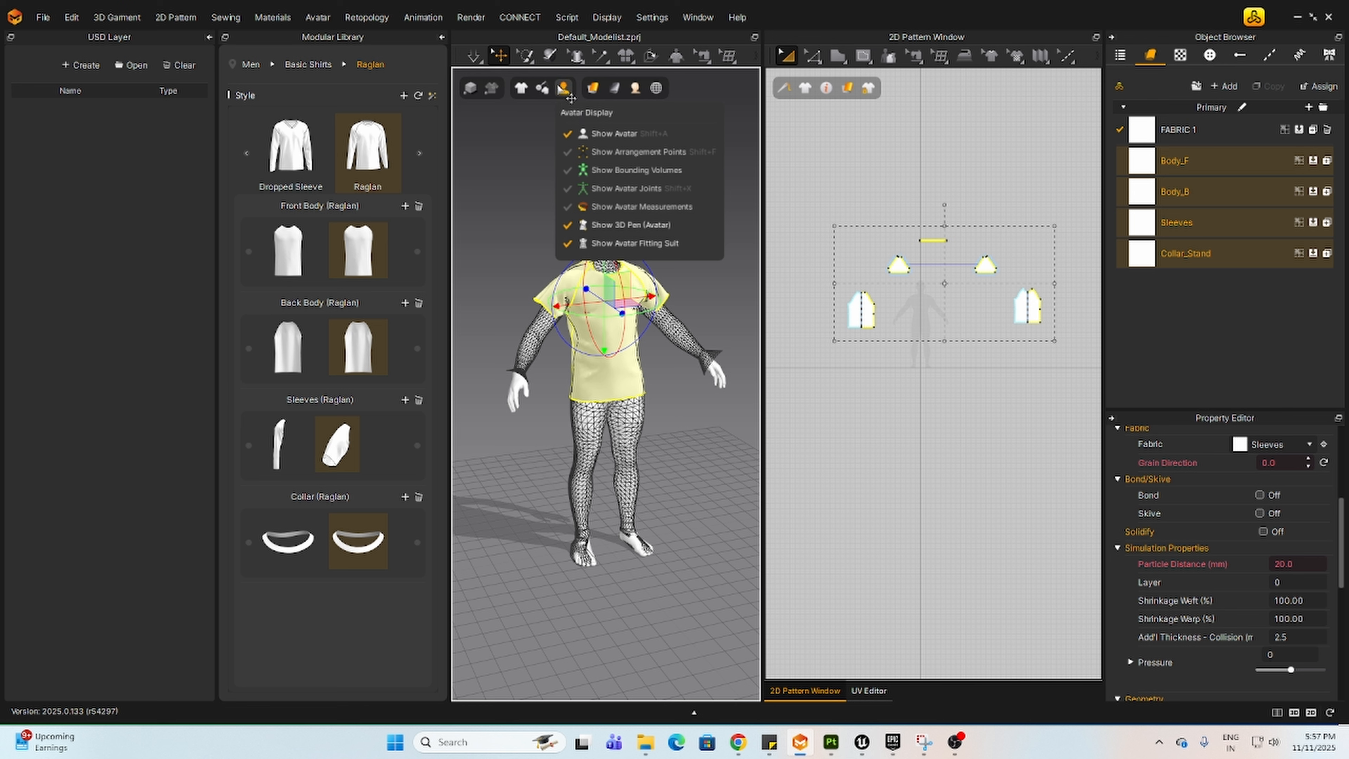
left_click(608, 244)
scroll(551, 367, "up", 4)
right_click_drag(550, 357, 690, 359)
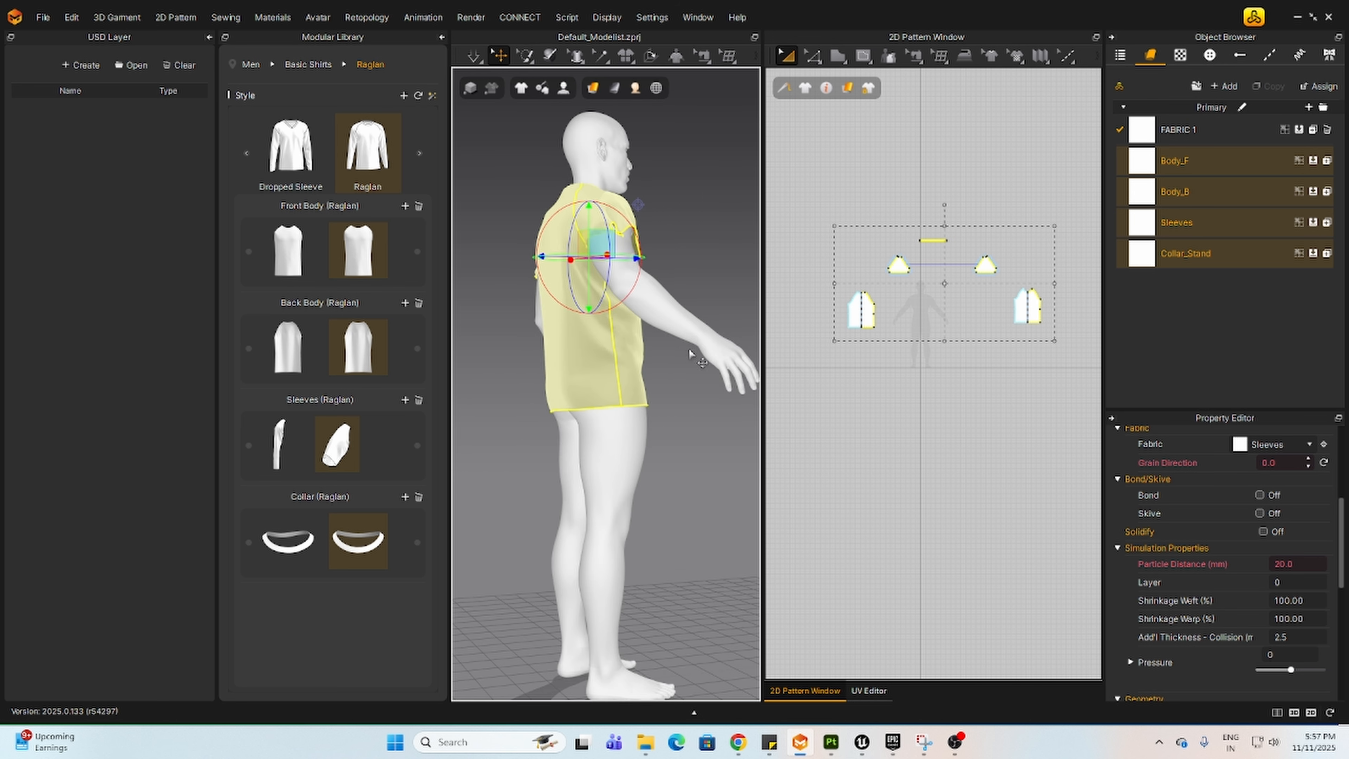
Step: Simulate the raglan shirt and tug its sleeves, back and collar until it settles on the avatar
key("space")
right_click_drag(712, 244, 661, 264)
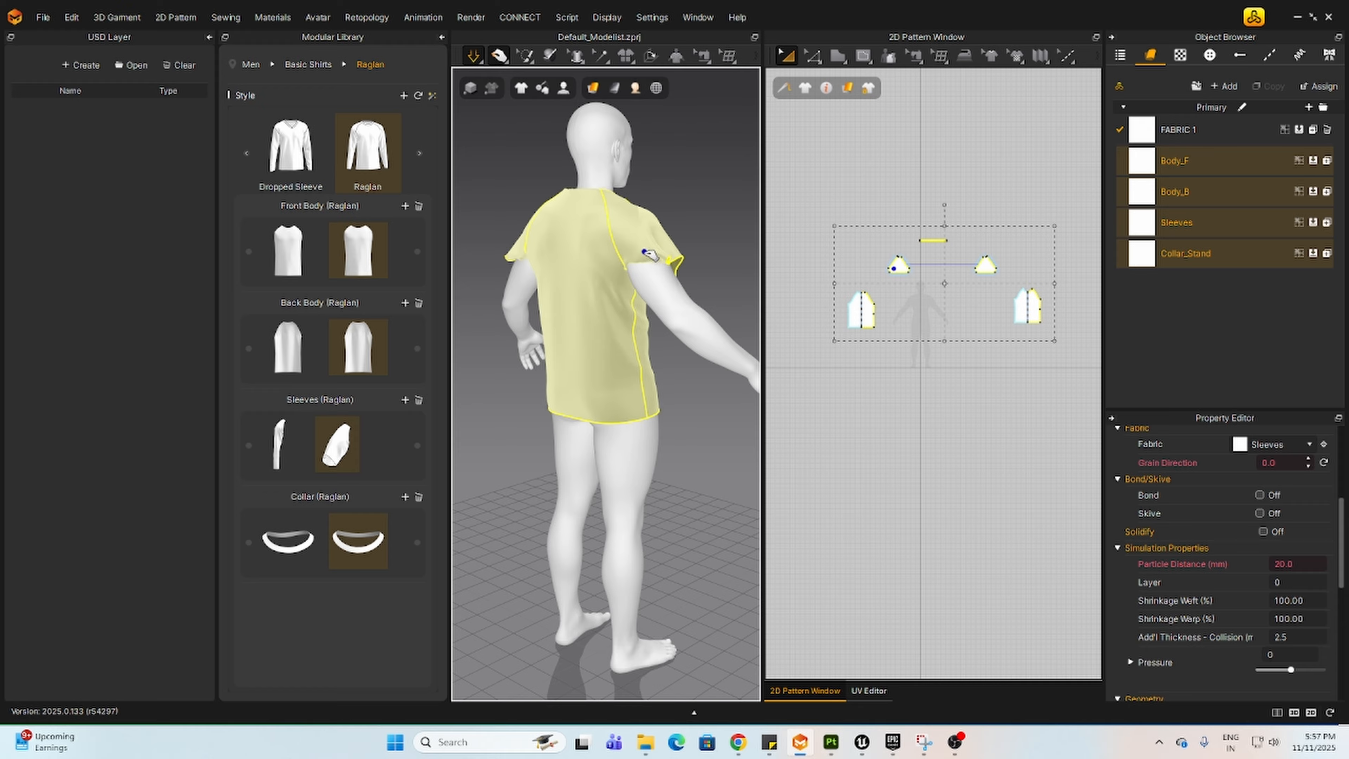
scroll(609, 270, "up", 5)
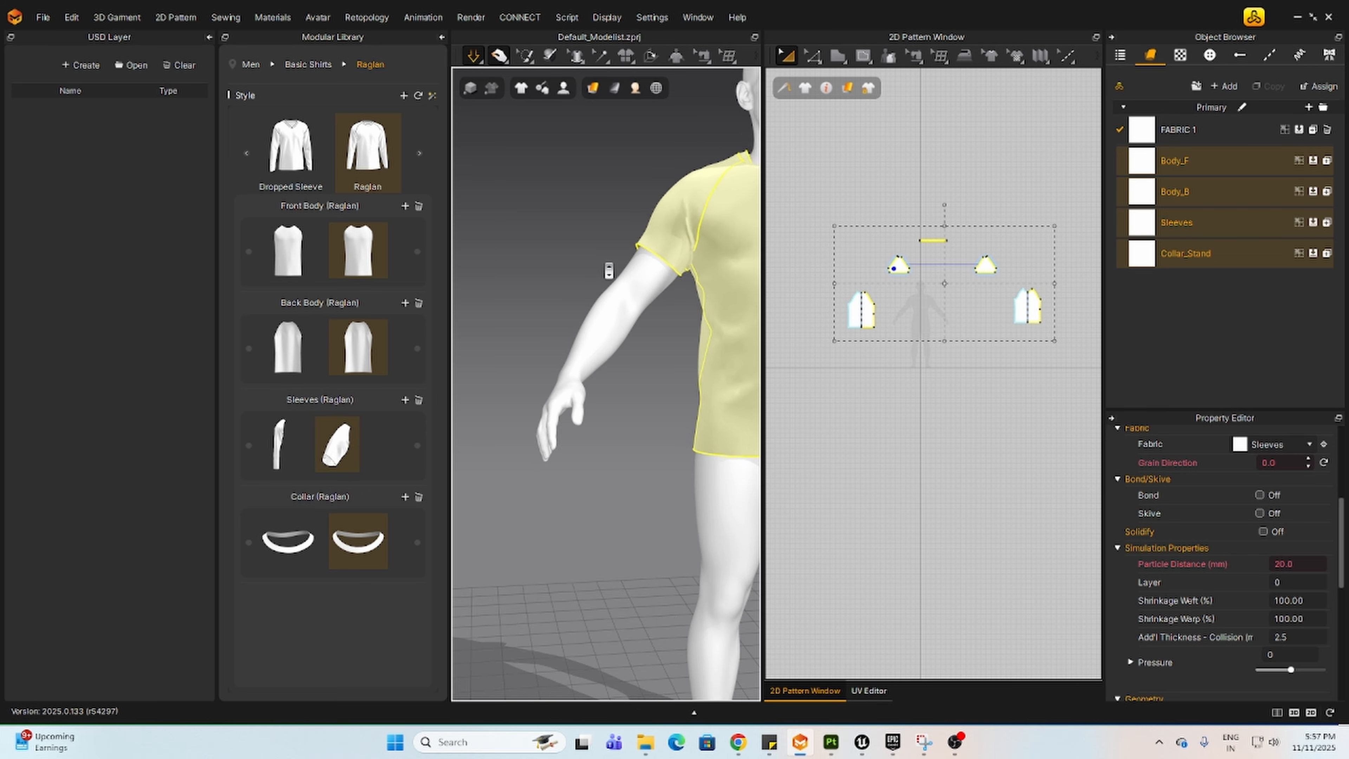
scroll(609, 270, "down", 5)
right_click_drag(626, 506, 470, 406)
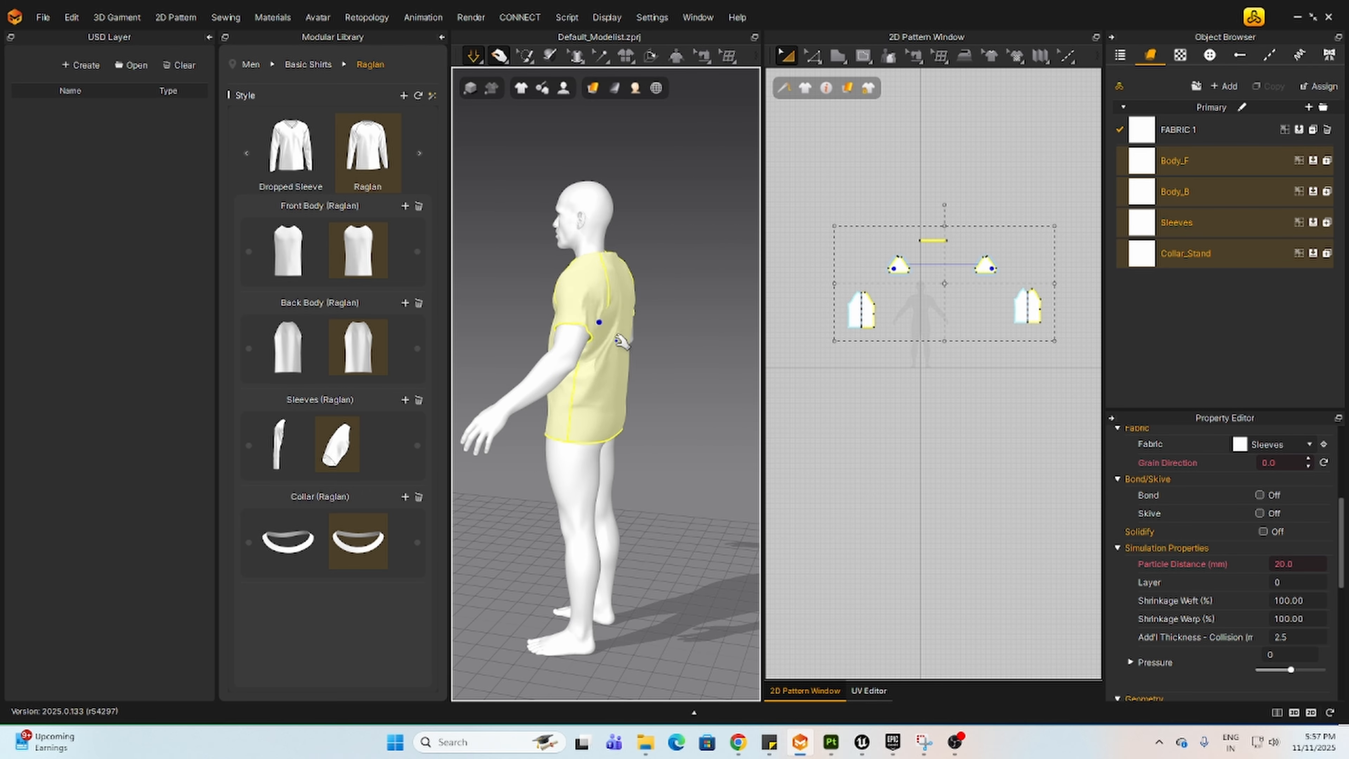
right_click_drag(622, 343, 541, 305)
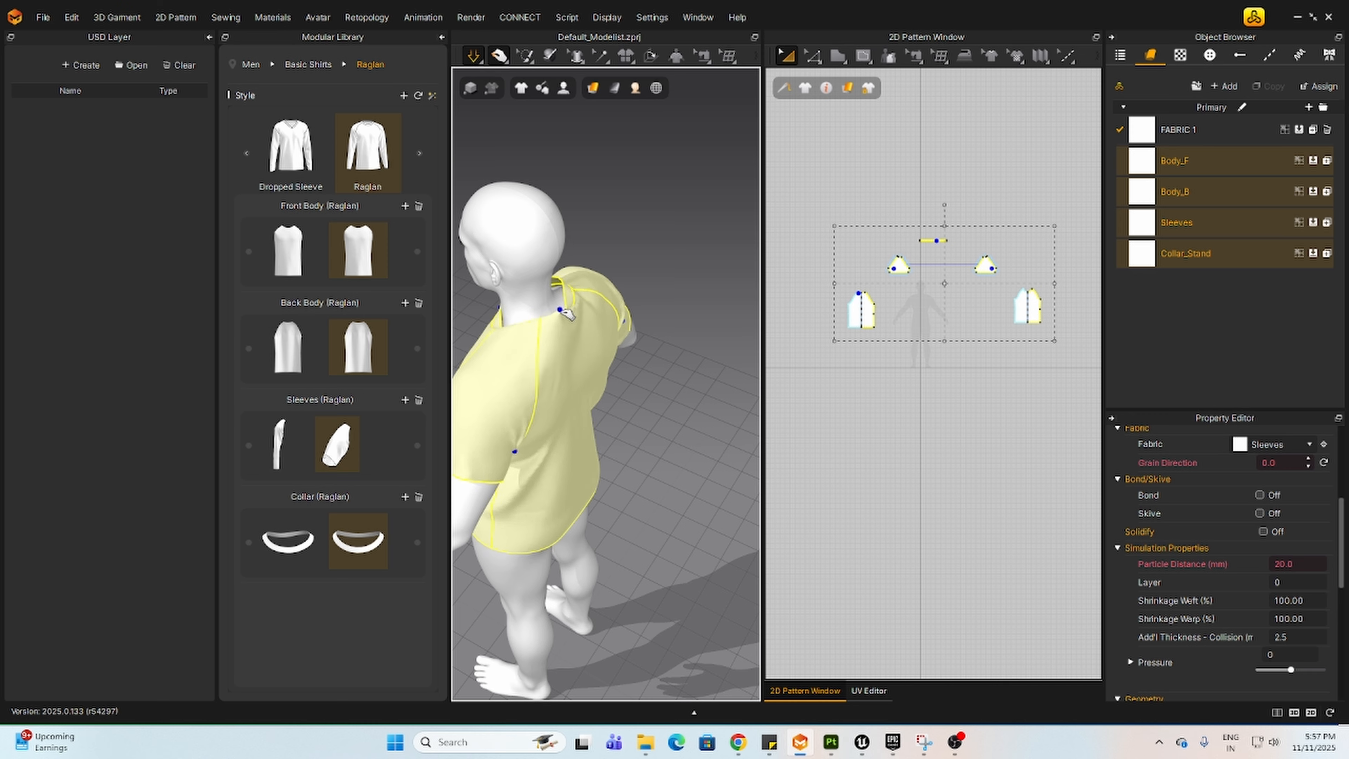
right_click_drag(530, 352, 442, 333)
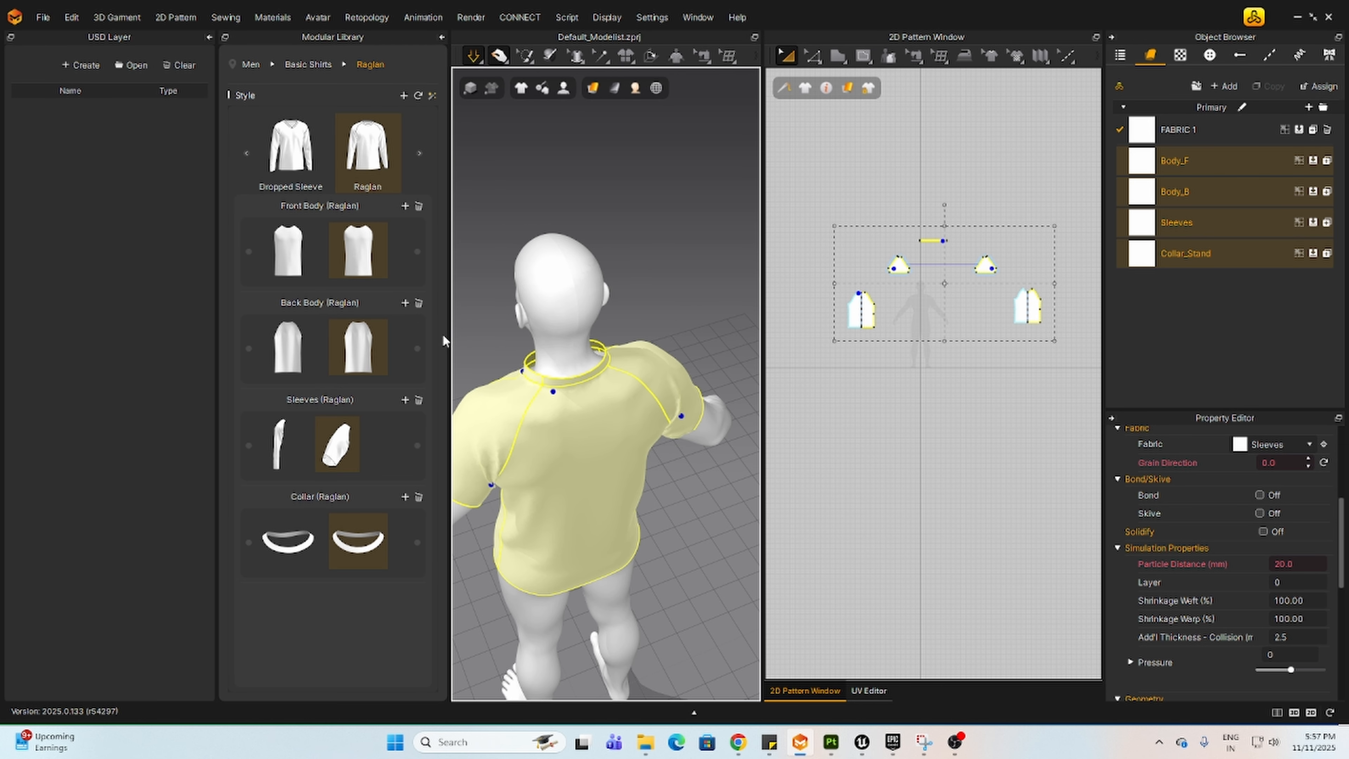
scroll(599, 410, "down", 4)
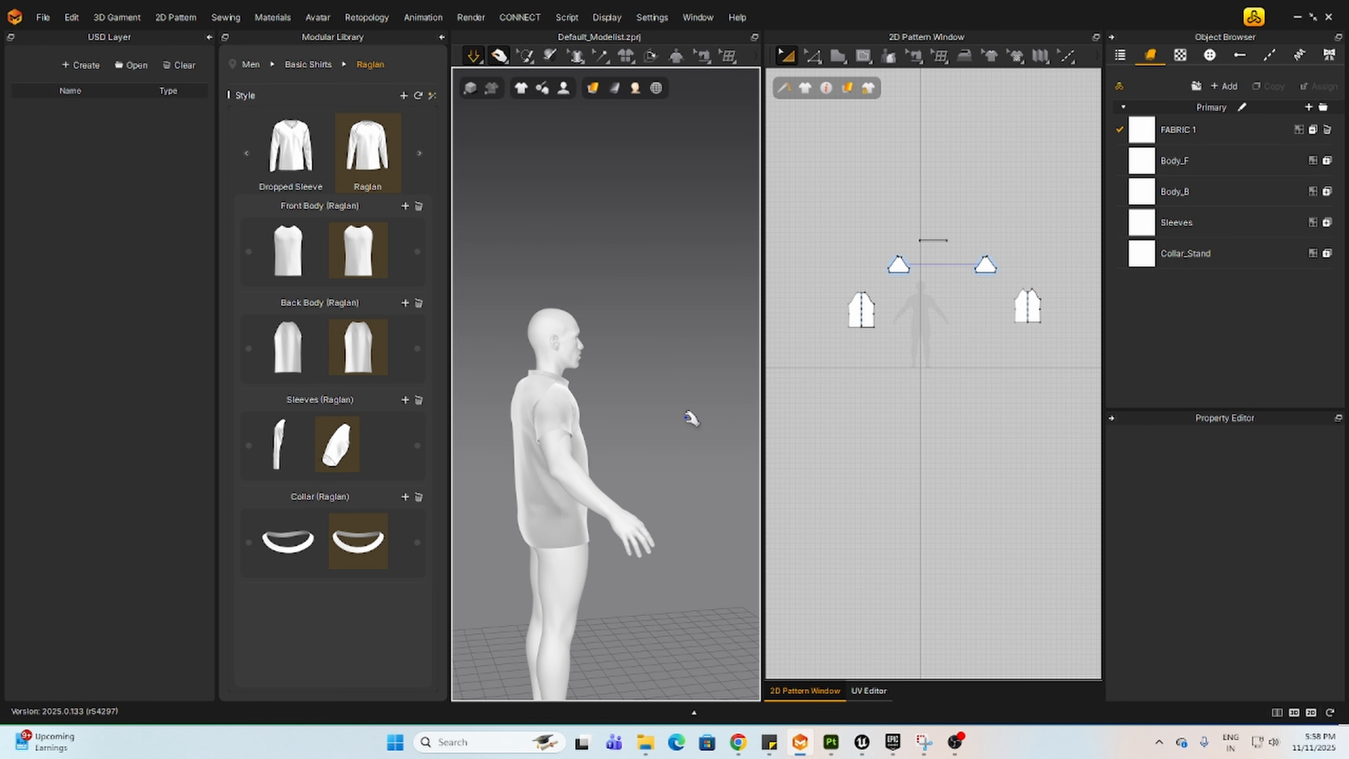
Step: Stop the simulation, then select all the shirt pattern pieces and freeze them
right_click_drag(686, 417, 582, 417)
key("space")
key("ctrl+a")
key("ctrl+k")
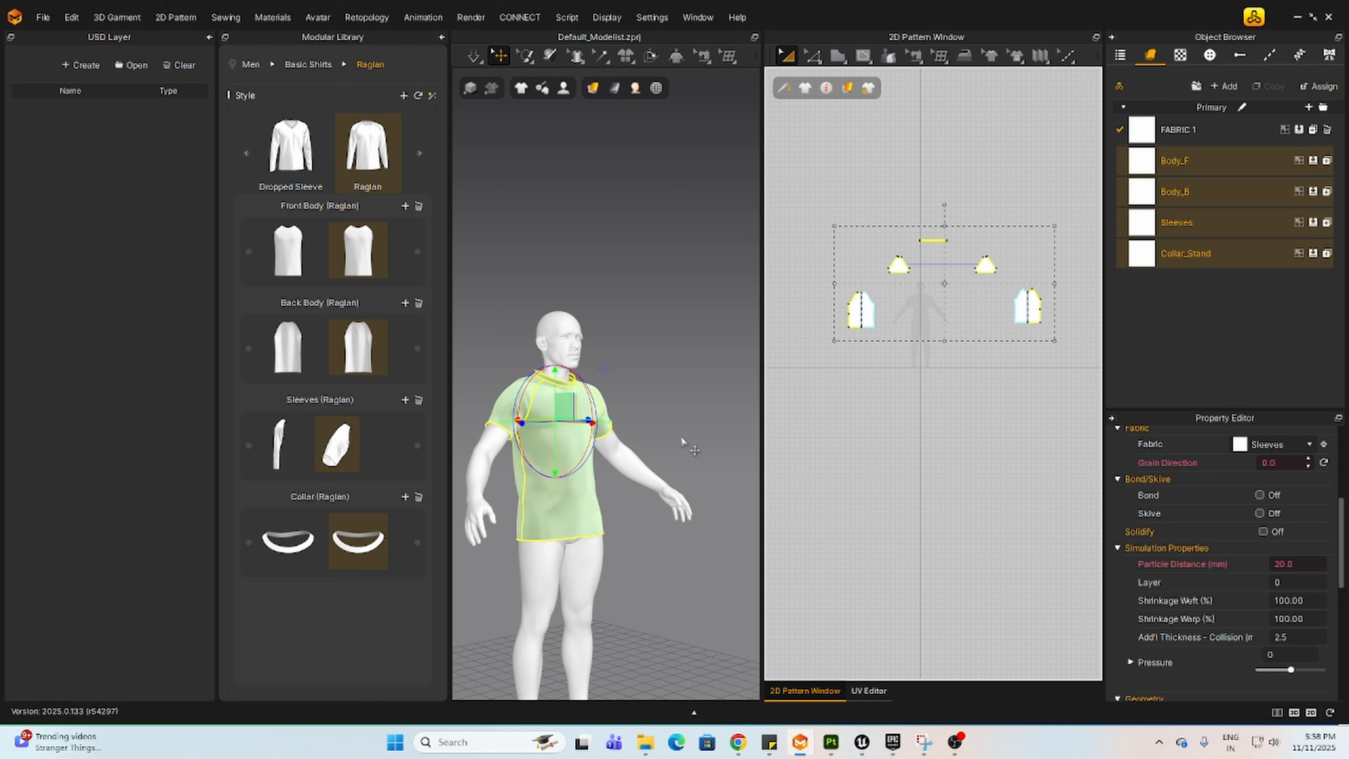
right_click_drag(680, 435, 668, 447)
left_click(635, 477)
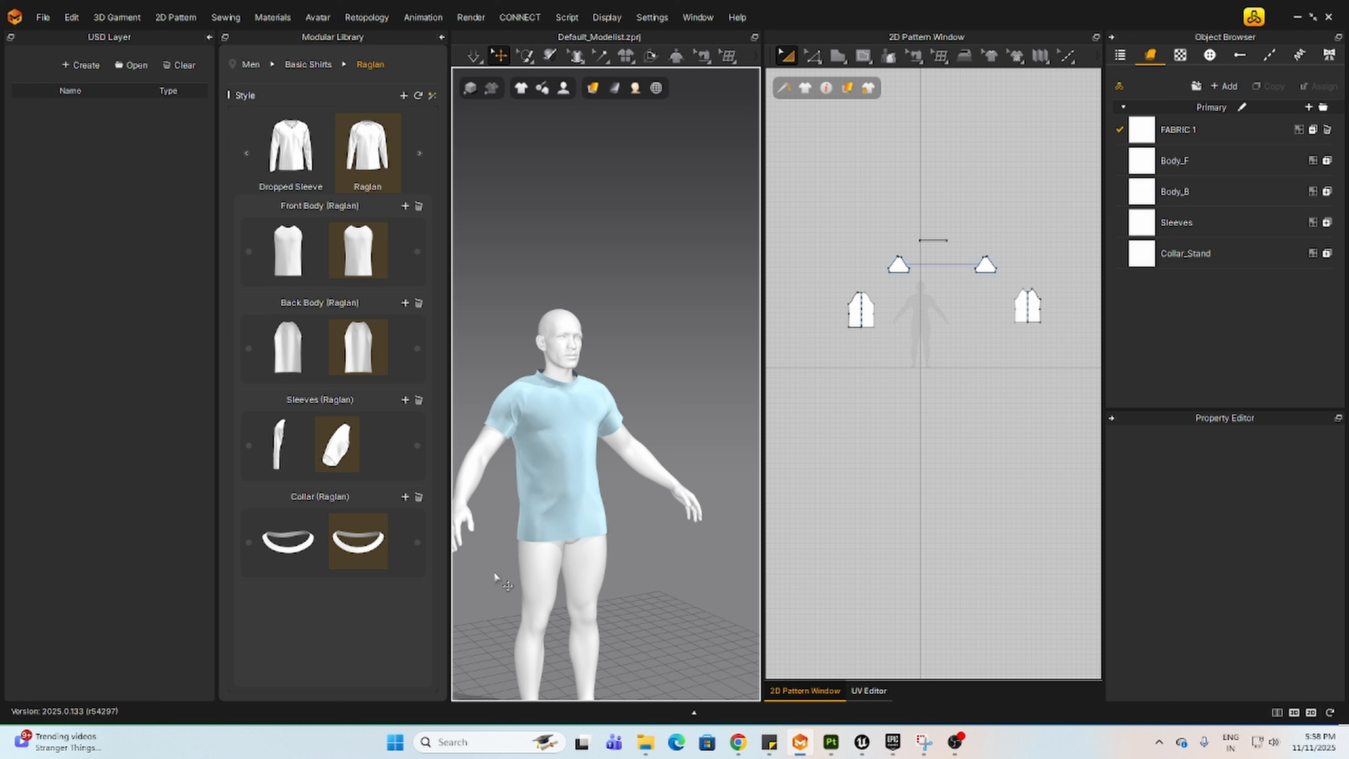
mouse_move(494, 574)
right_mouse_down()
mouse_move(744, 554)
mouse_move(656, 572)
mouse_move(487, 567)
right_mouse_up()
Step: Select all the shirt patterns in the 2D window and hide the shirt in the 3D window
left_click_drag(828, 211, 1067, 405)
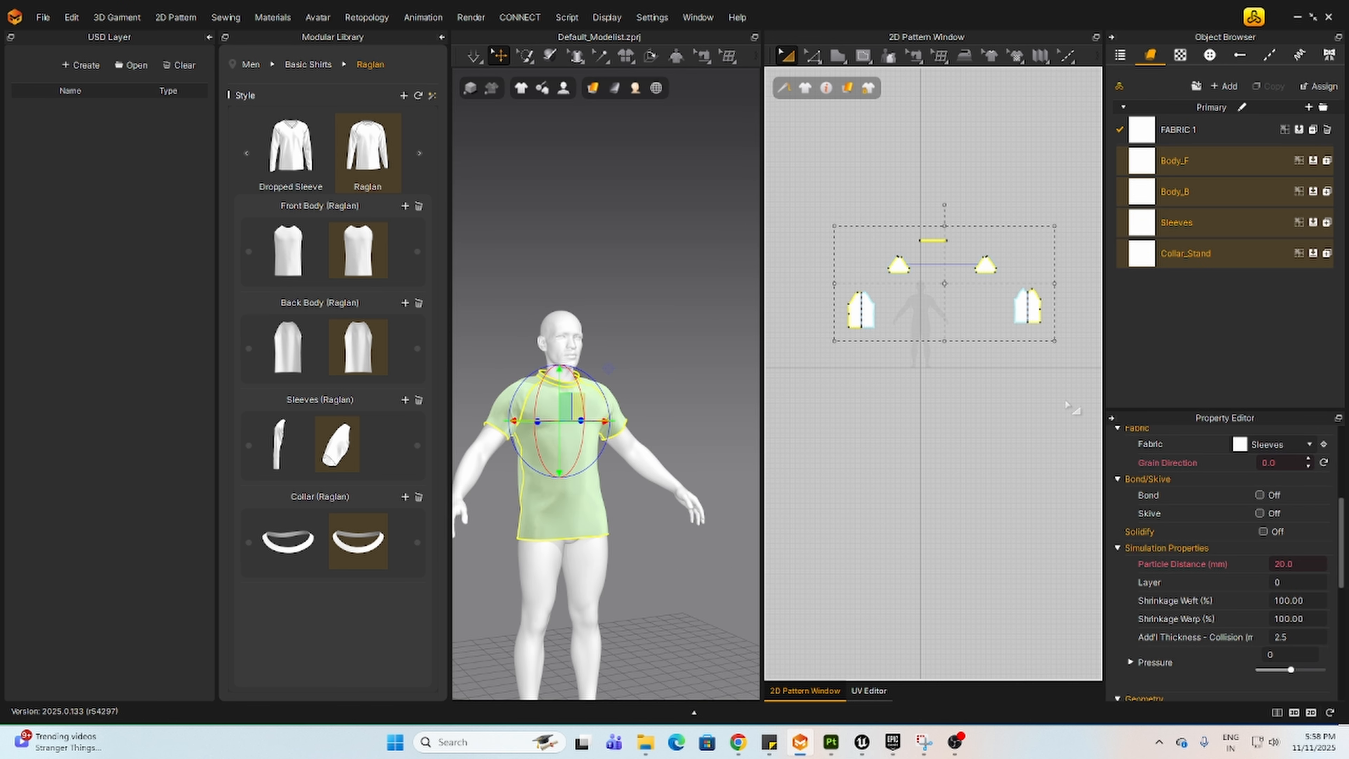
key("shift+q")
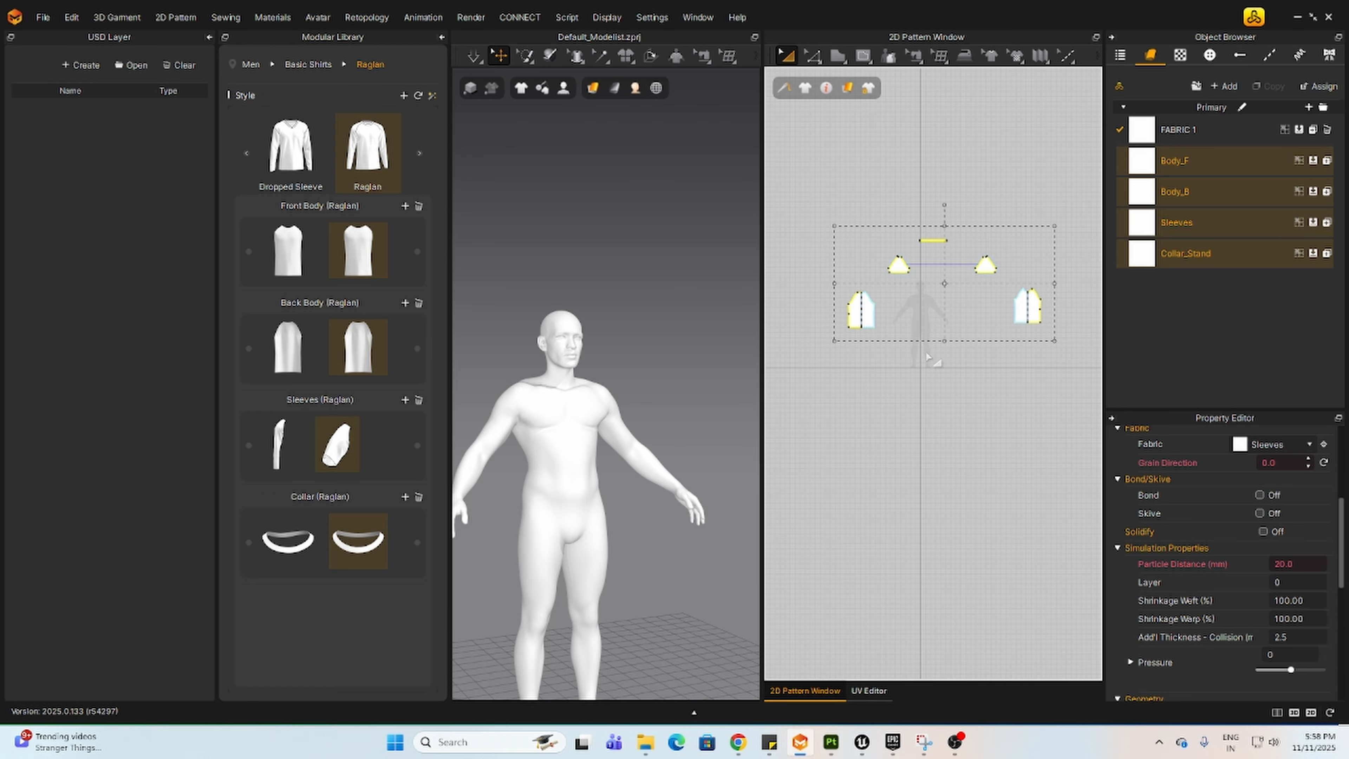
scroll(552, 500, "down", 3)
right_click_drag(511, 508, 551, 535)
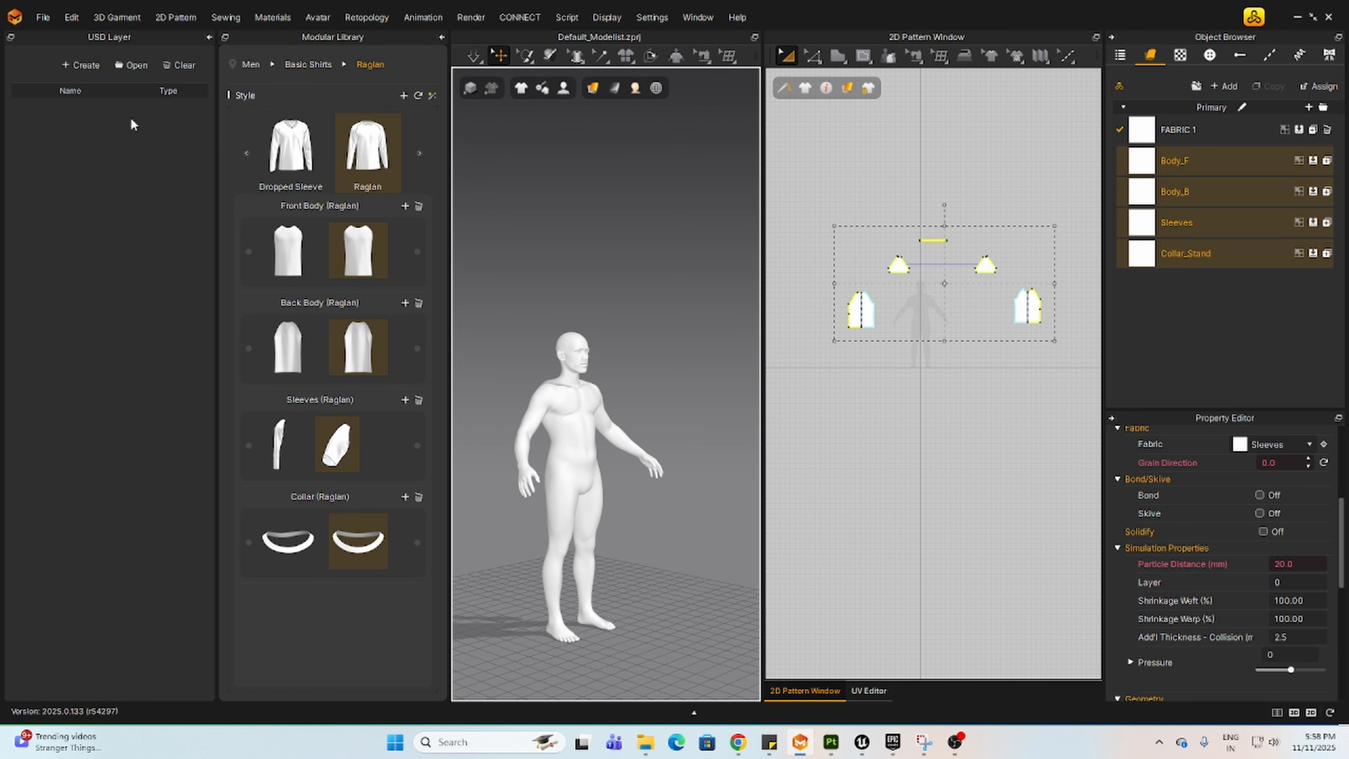
Step: Open the Men > Bottoms > Trousers category in the Modular Library
left_click(247, 69)
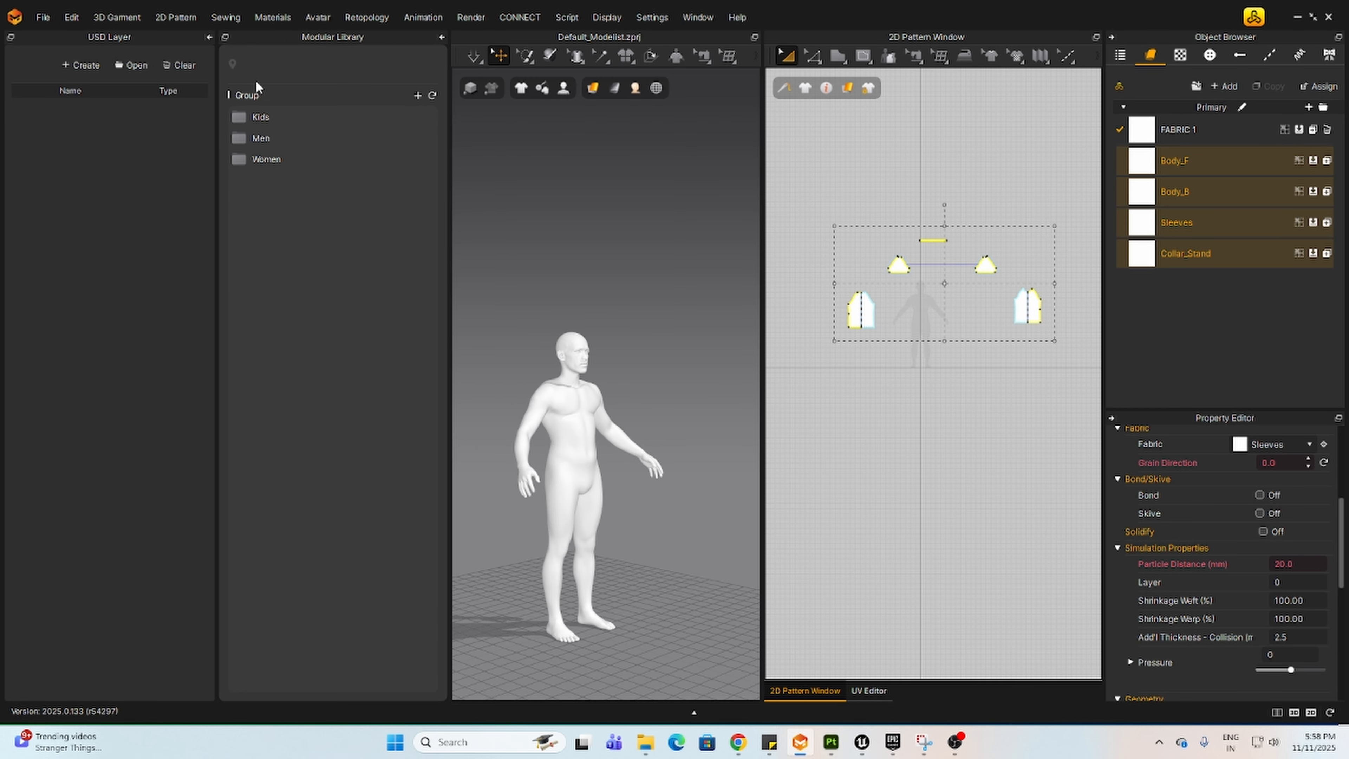
left_click(278, 144)
left_click(281, 160)
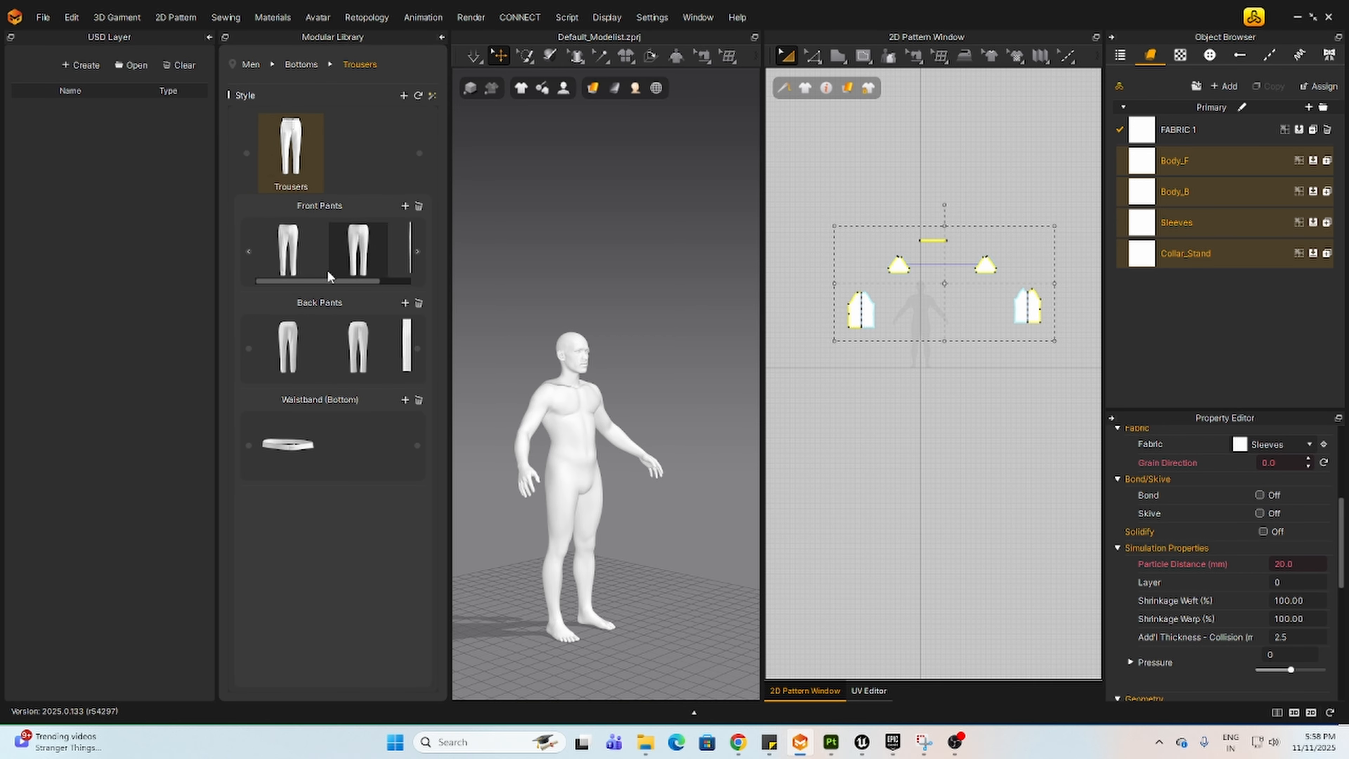
Step: Move all the shirt patterns up above the avatar silhouette in the 2D pattern layout
left_click(836, 220)
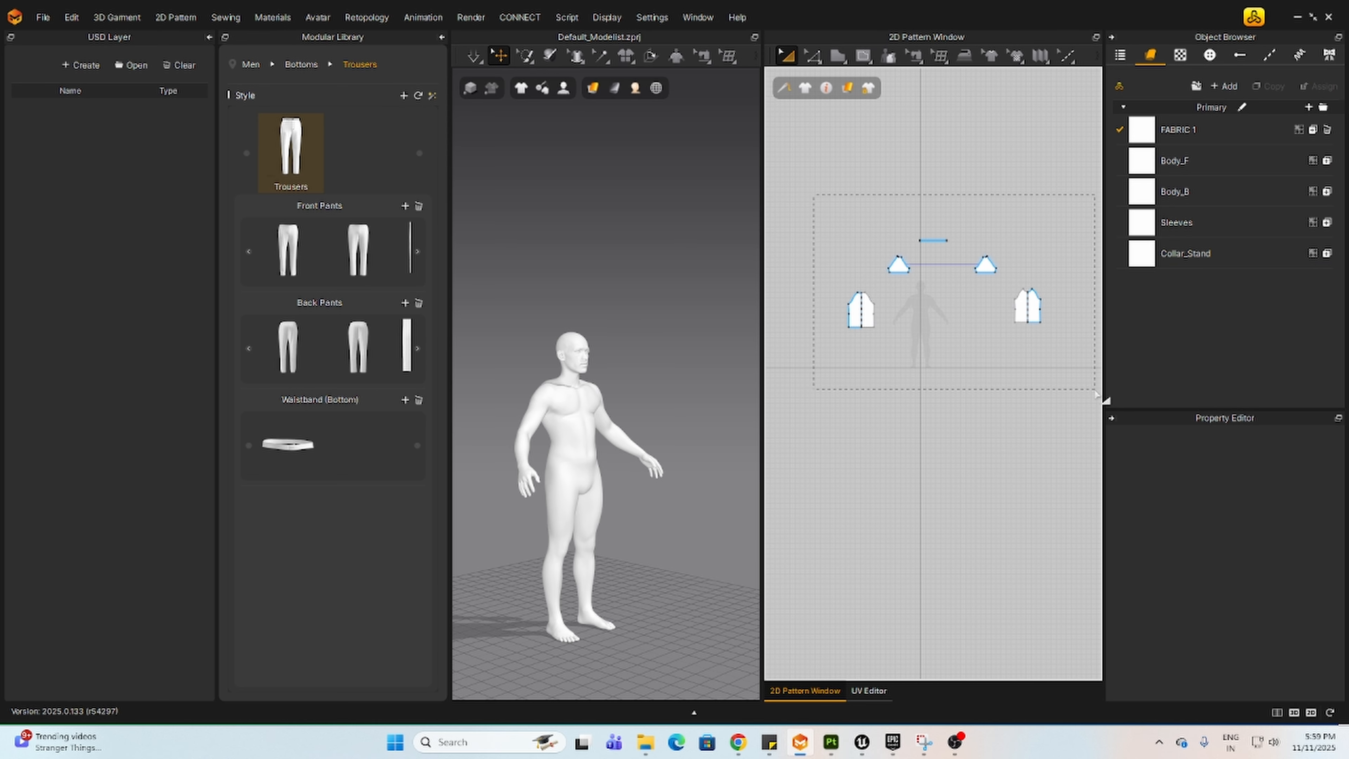
left_click_drag(1096, 394, 1096, 394)
left_click_drag(984, 268, 963, 165)
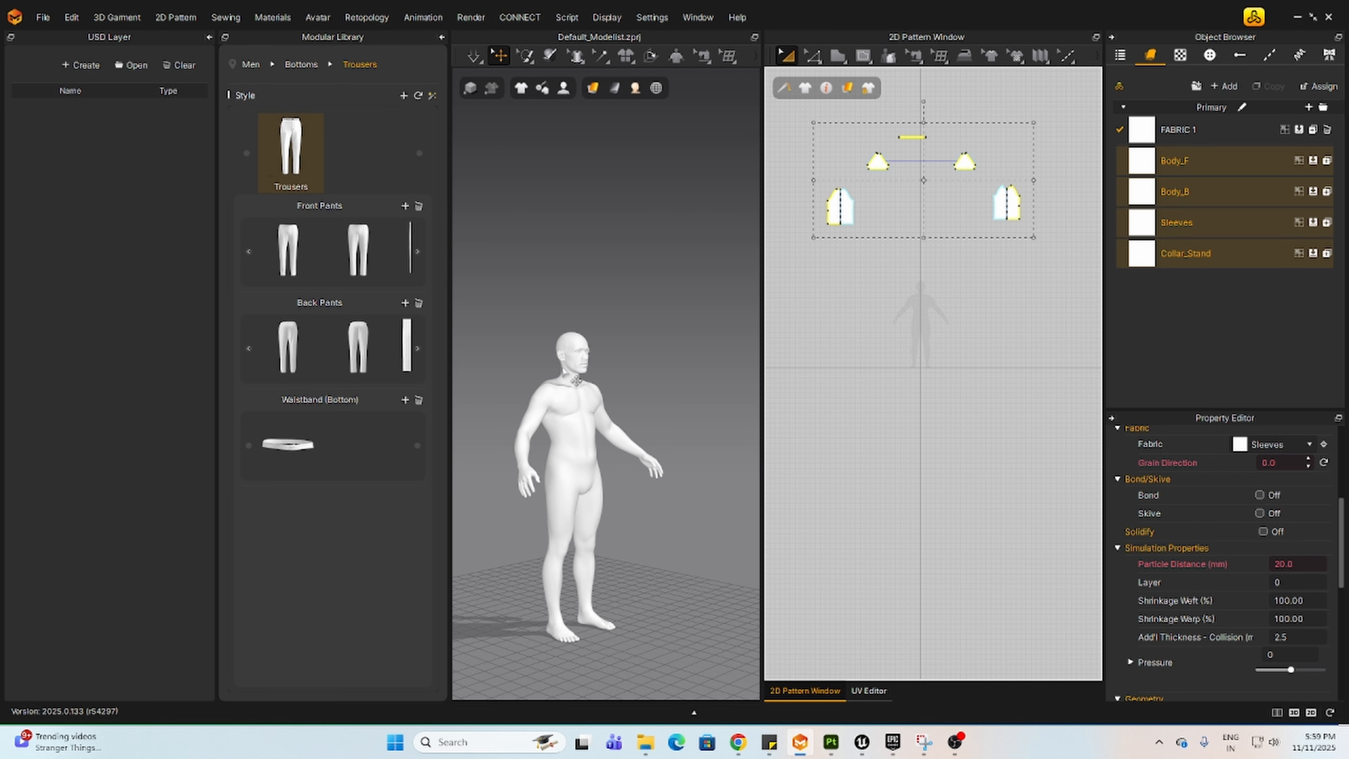
Step: Add the second Front Pants and second Back Pants modules and place their patterns side by side below the avatar silhouette
left_click(358, 250)
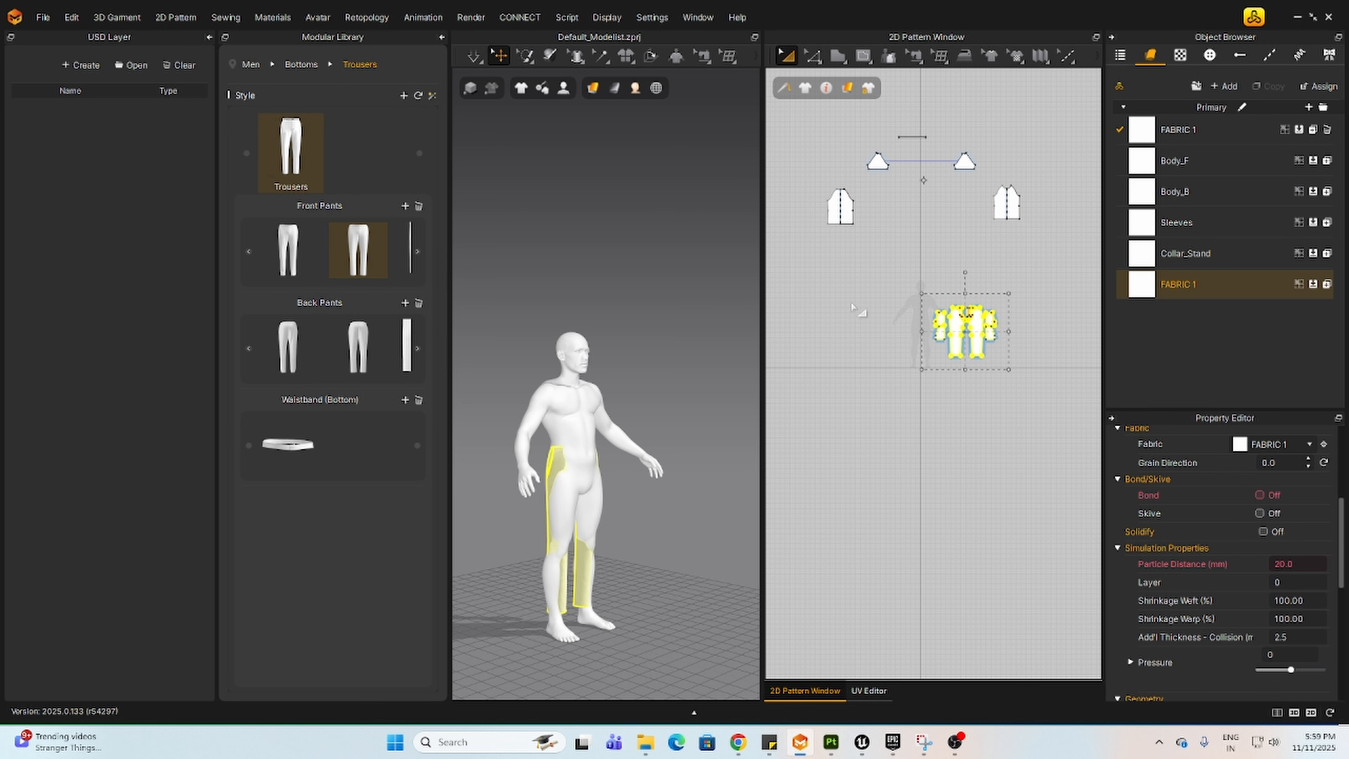
left_click_drag(967, 329, 844, 459)
left_click(359, 350)
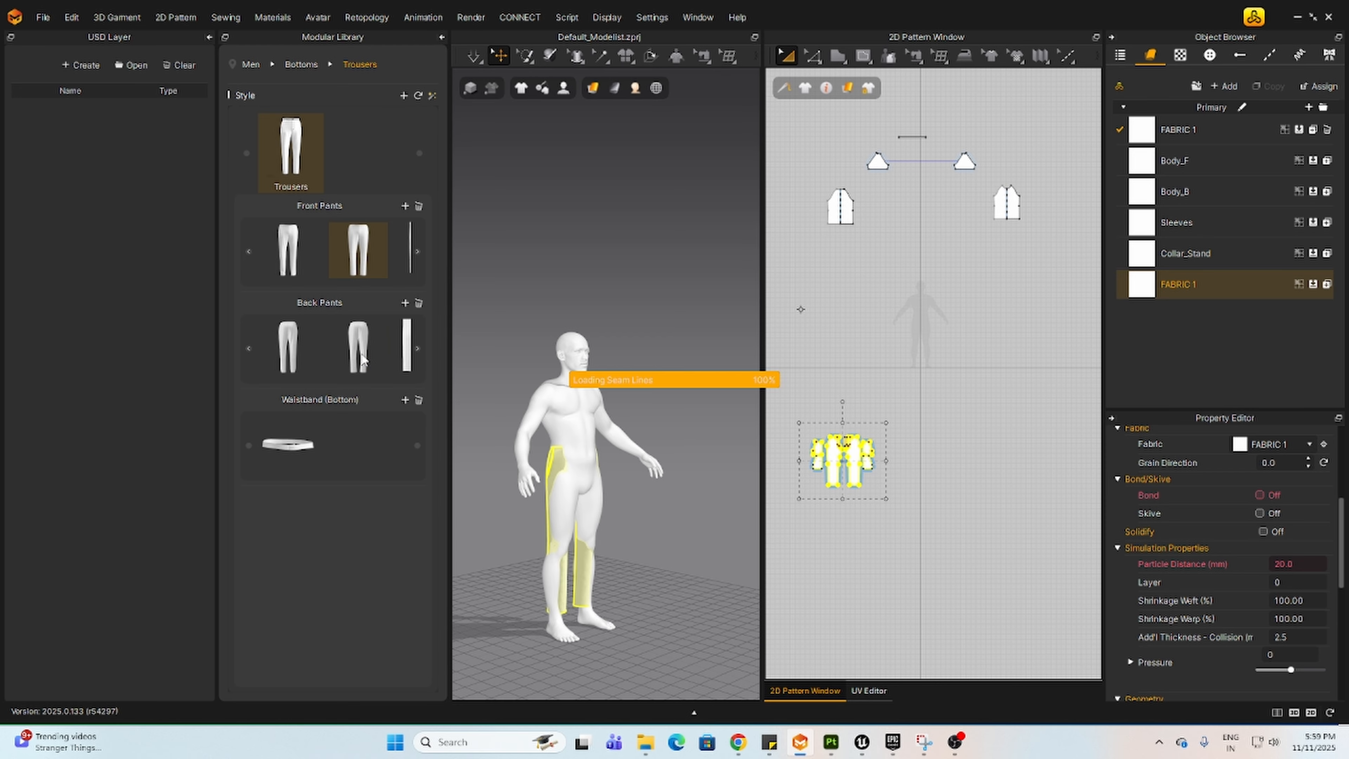
left_click_drag(1017, 323, 1008, 449)
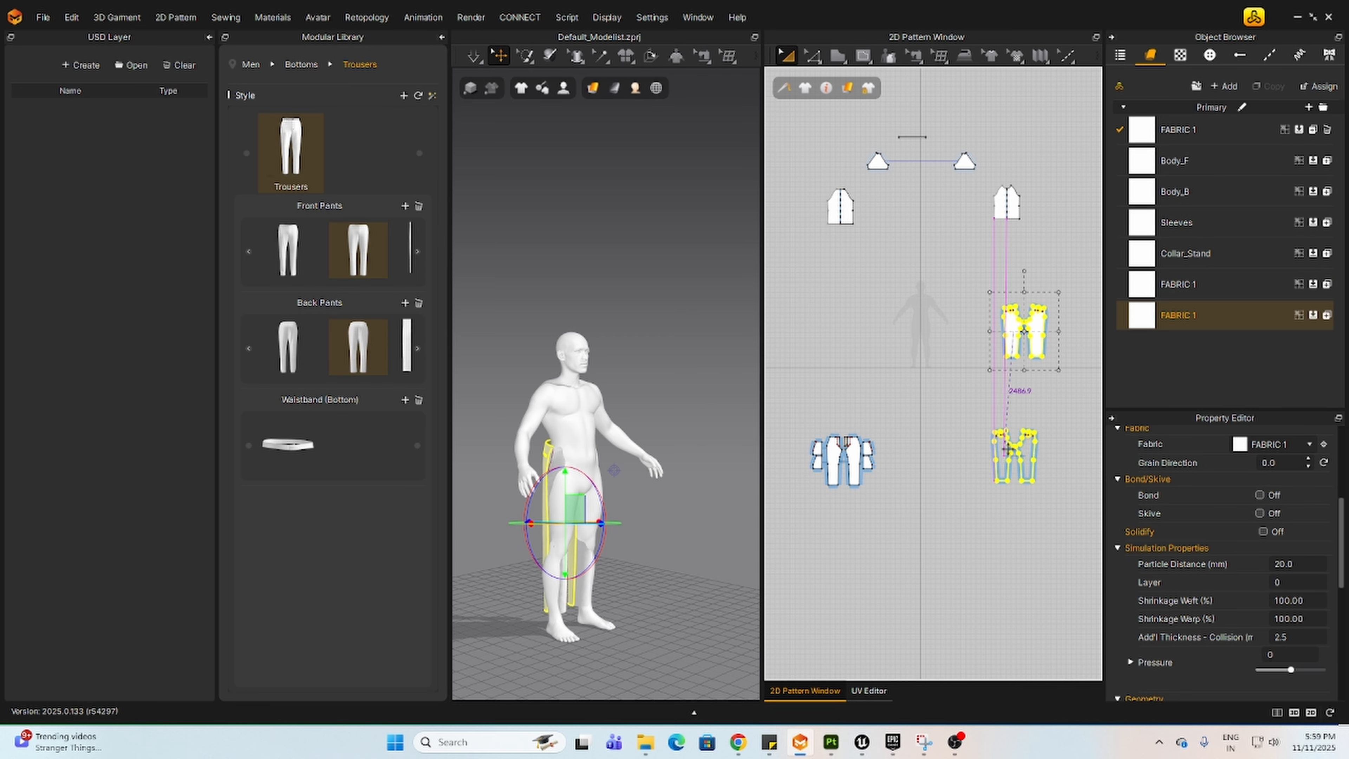
Step: Add the Waistband (Bottom) module and place its pattern between and just above the front and back pants patterns
left_click(287, 444)
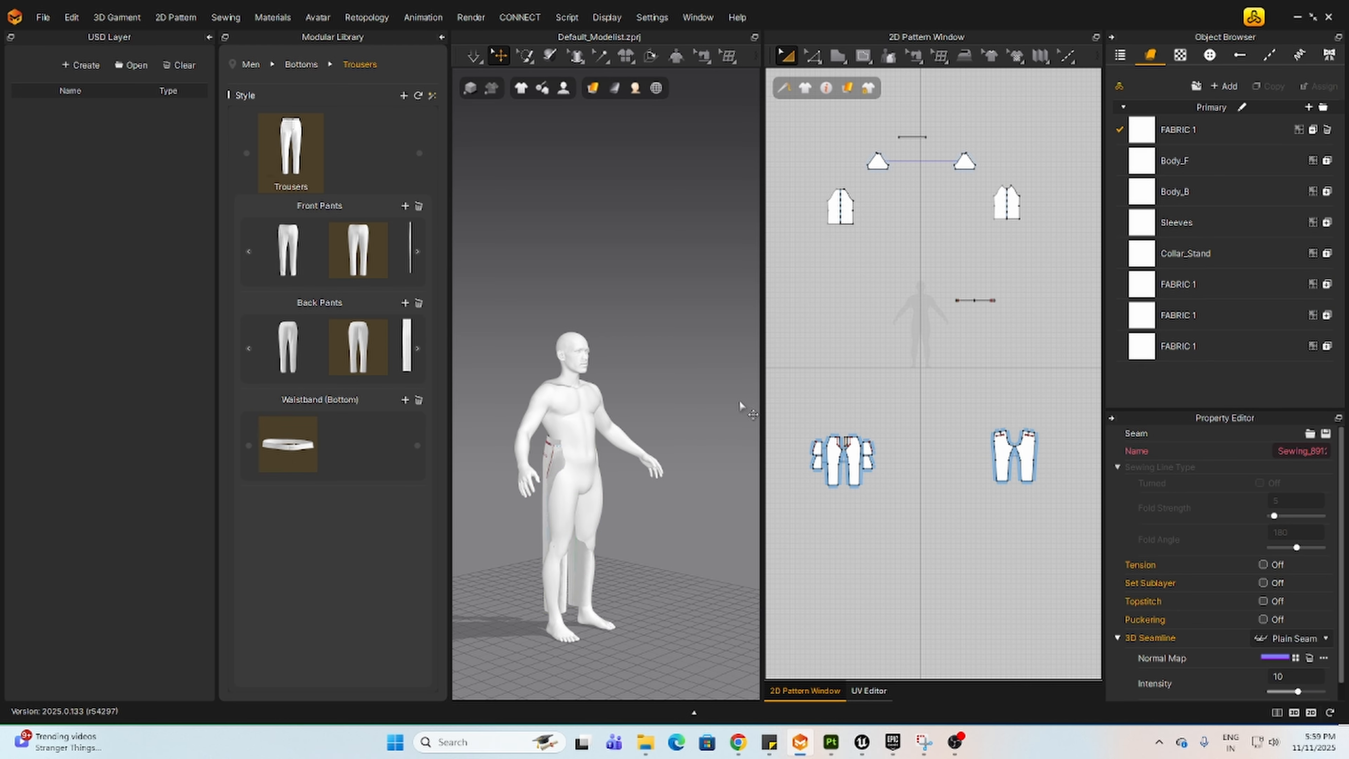
left_click_drag(930, 279, 1048, 341)
left_click_drag(992, 300, 943, 409)
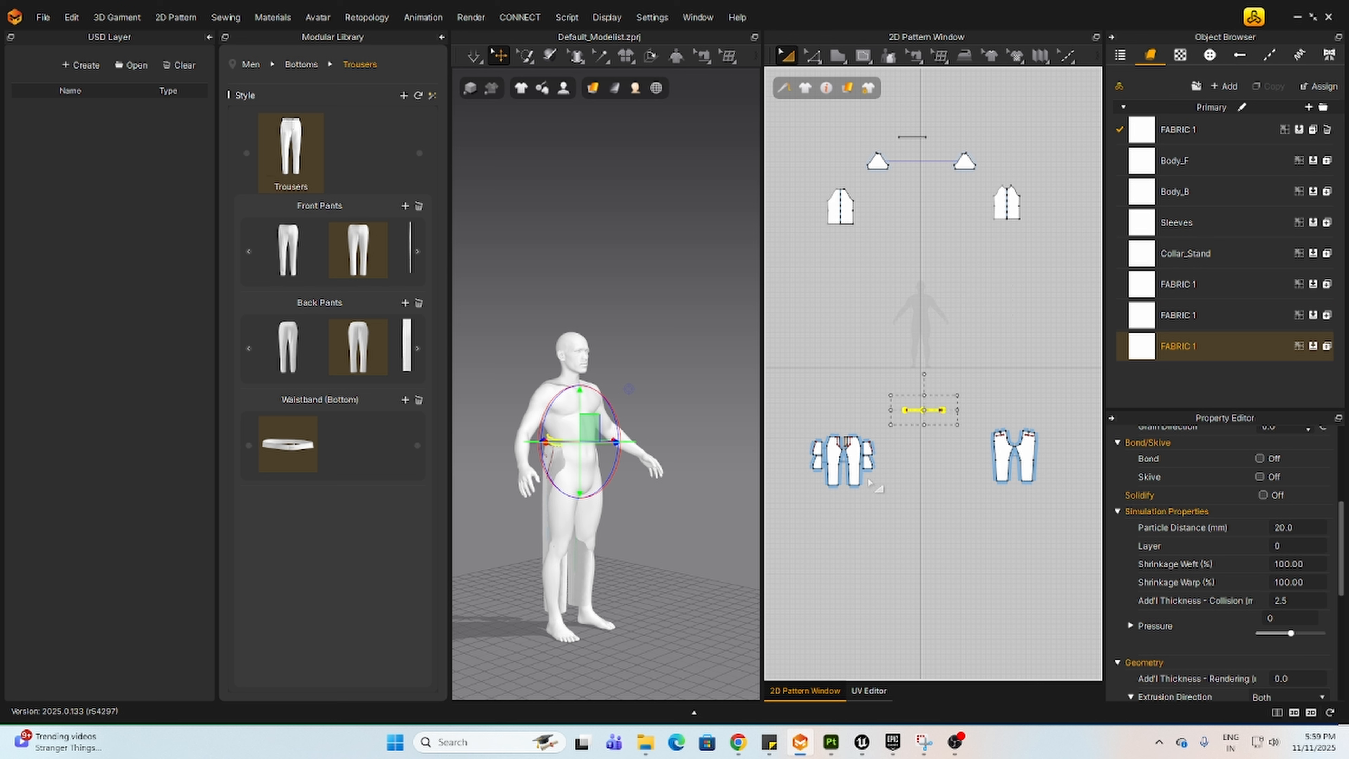
Step: Select all the trouser pattern pieces and shift them slightly around the avatar's legs in 3D
right_click_drag(632, 543, 664, 547)
left_click_drag(785, 359, 1044, 494)
right_click_drag(595, 561, 637, 579)
left_click_drag(619, 504, 625, 504)
right_click_drag(514, 611, 677, 623)
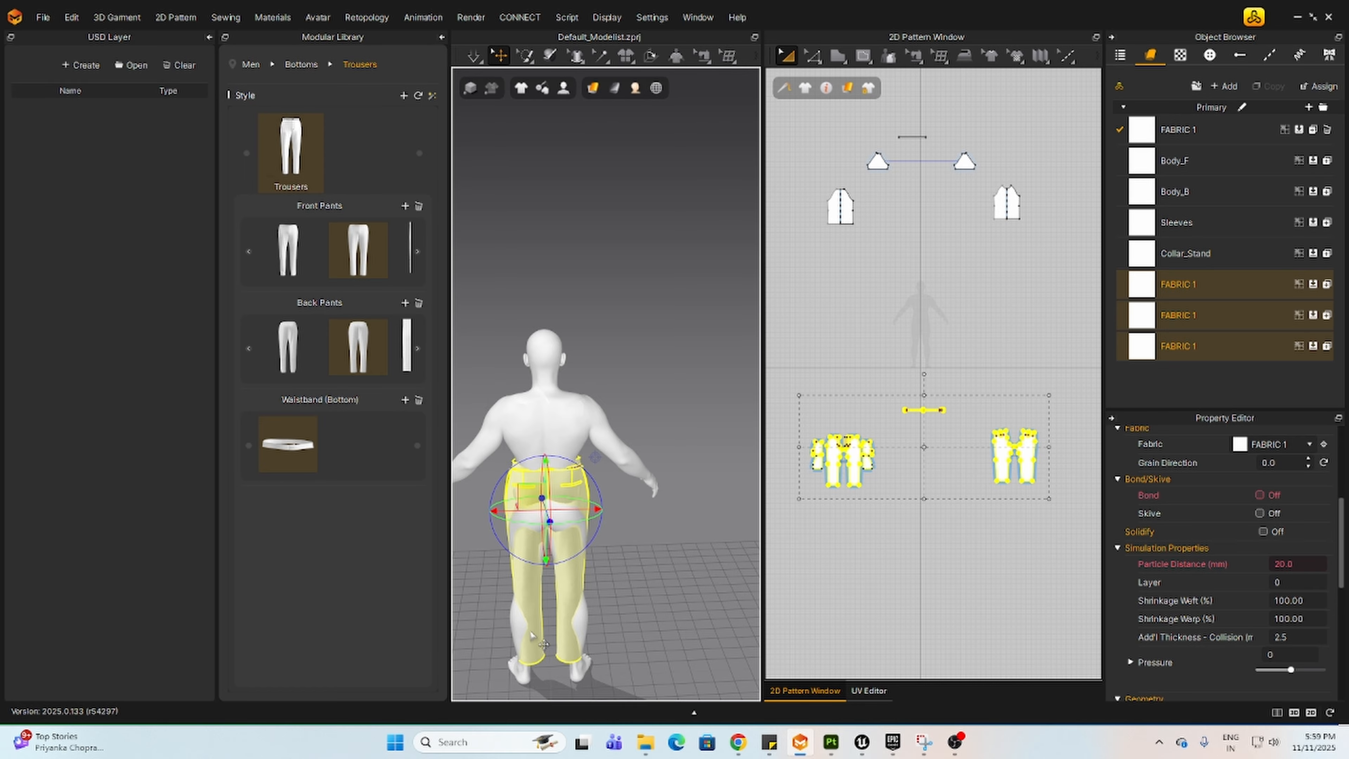
right_click_drag(531, 635, 835, 663)
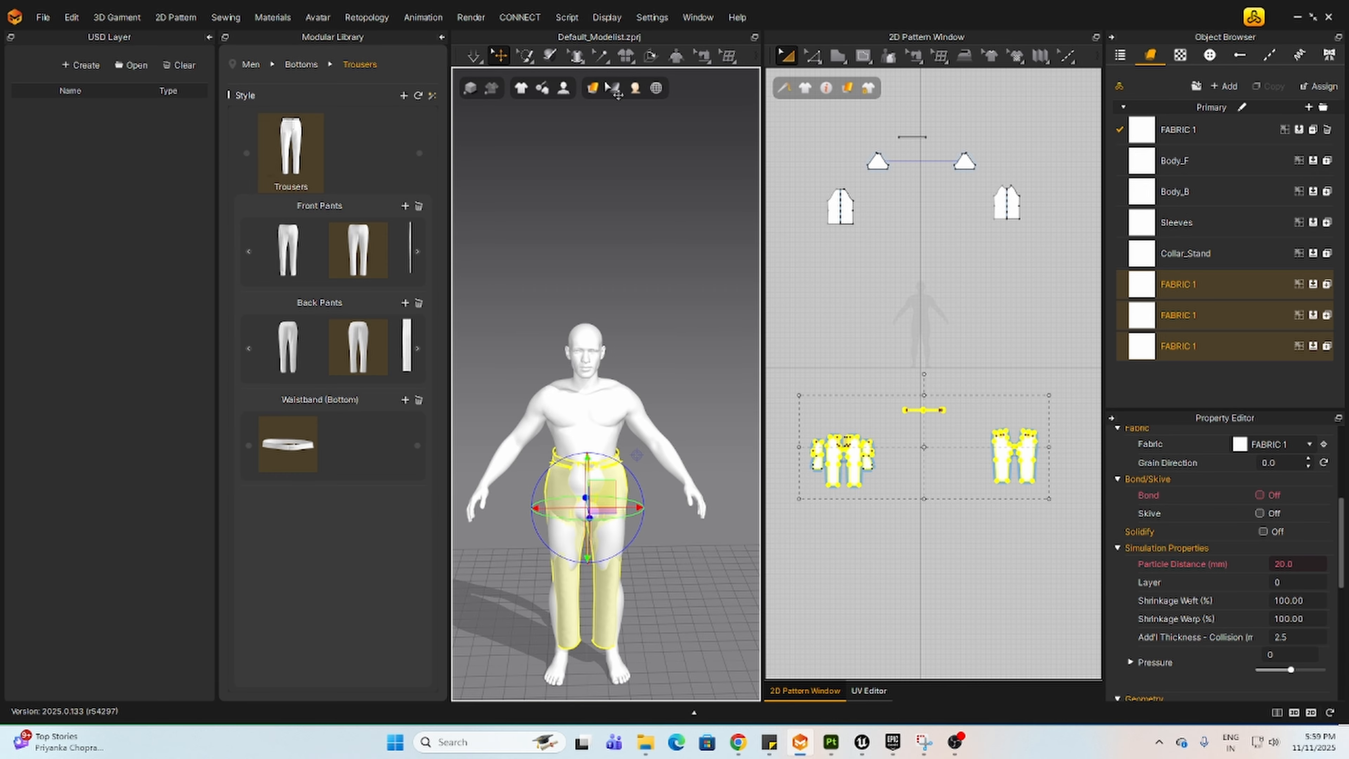
Step: Show the garment and avatar fitting suits and re-drape the trousers' 3D arrangement onto the avatar
left_click(521, 88)
left_click(563, 280)
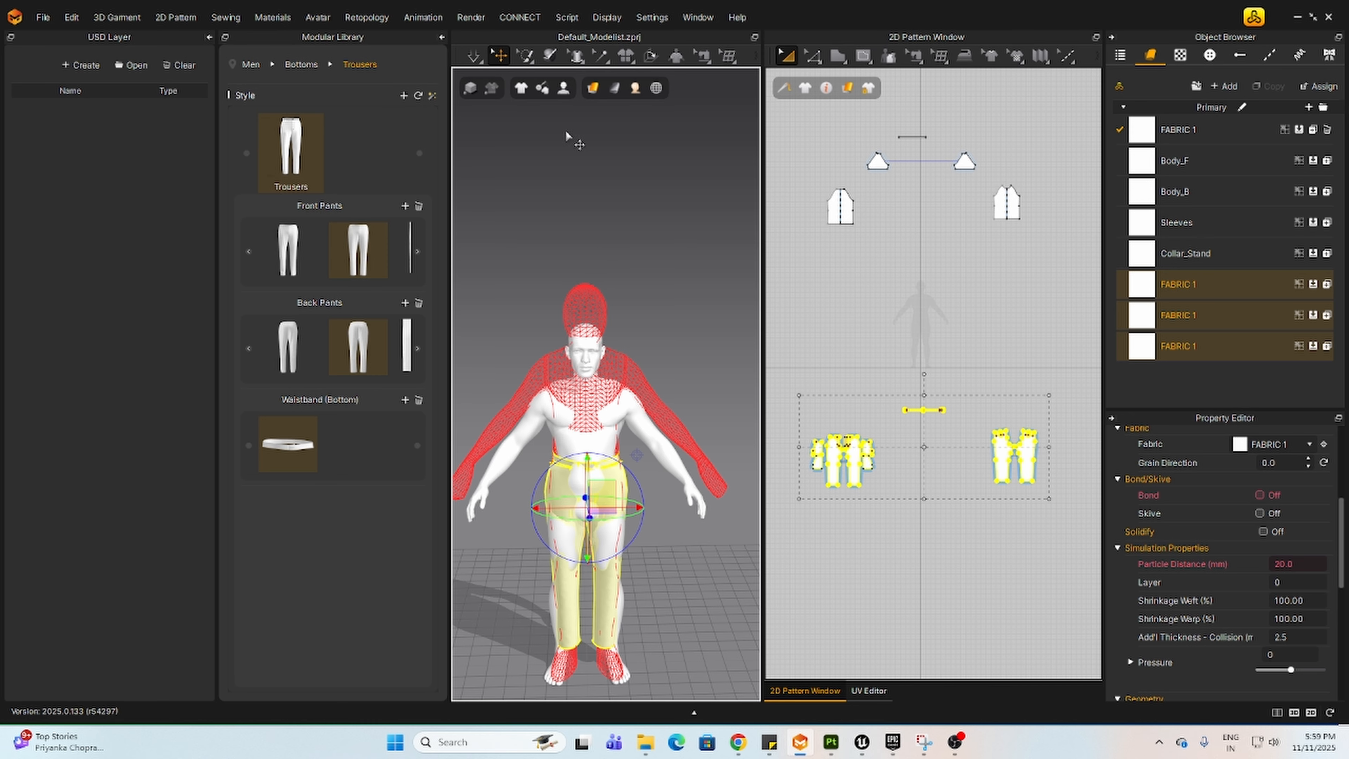
left_click(563, 88)
left_click(611, 237)
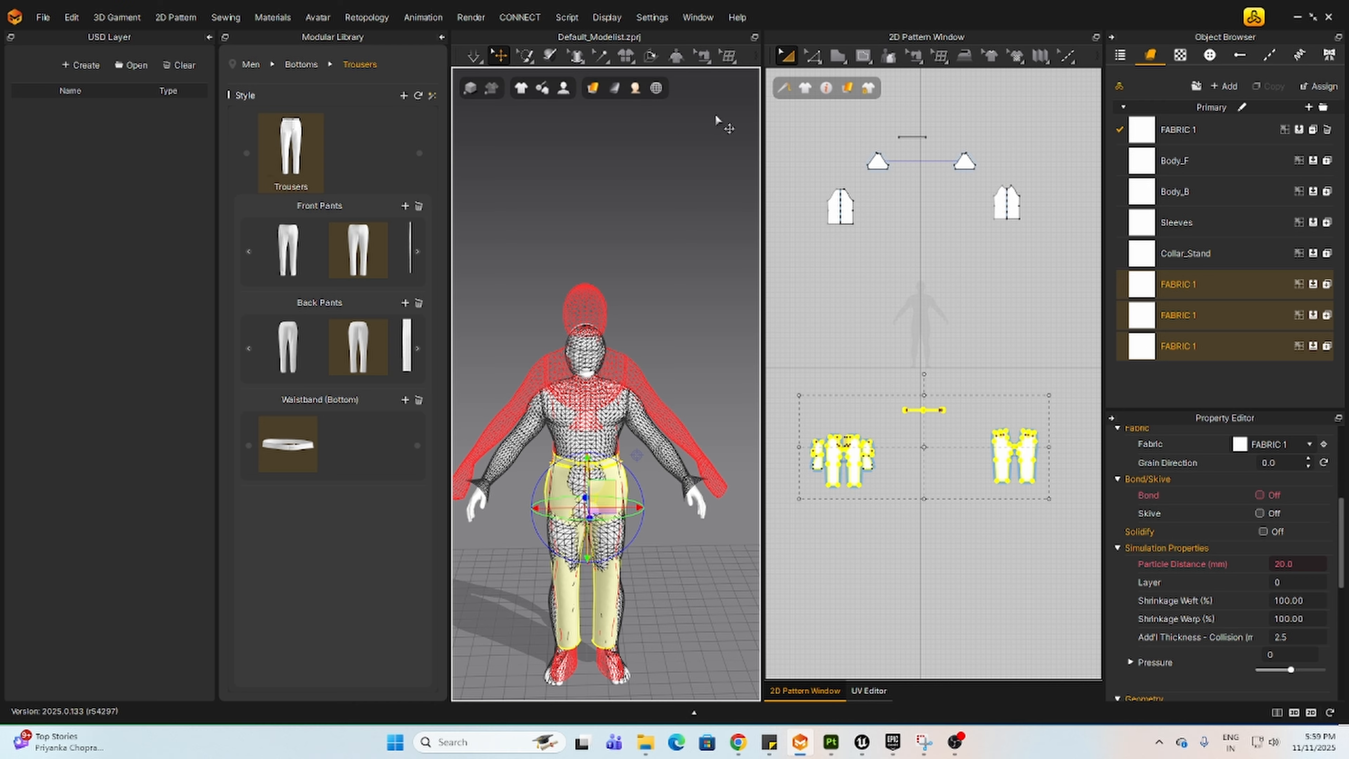
right_click_drag(696, 236, 599, 568)
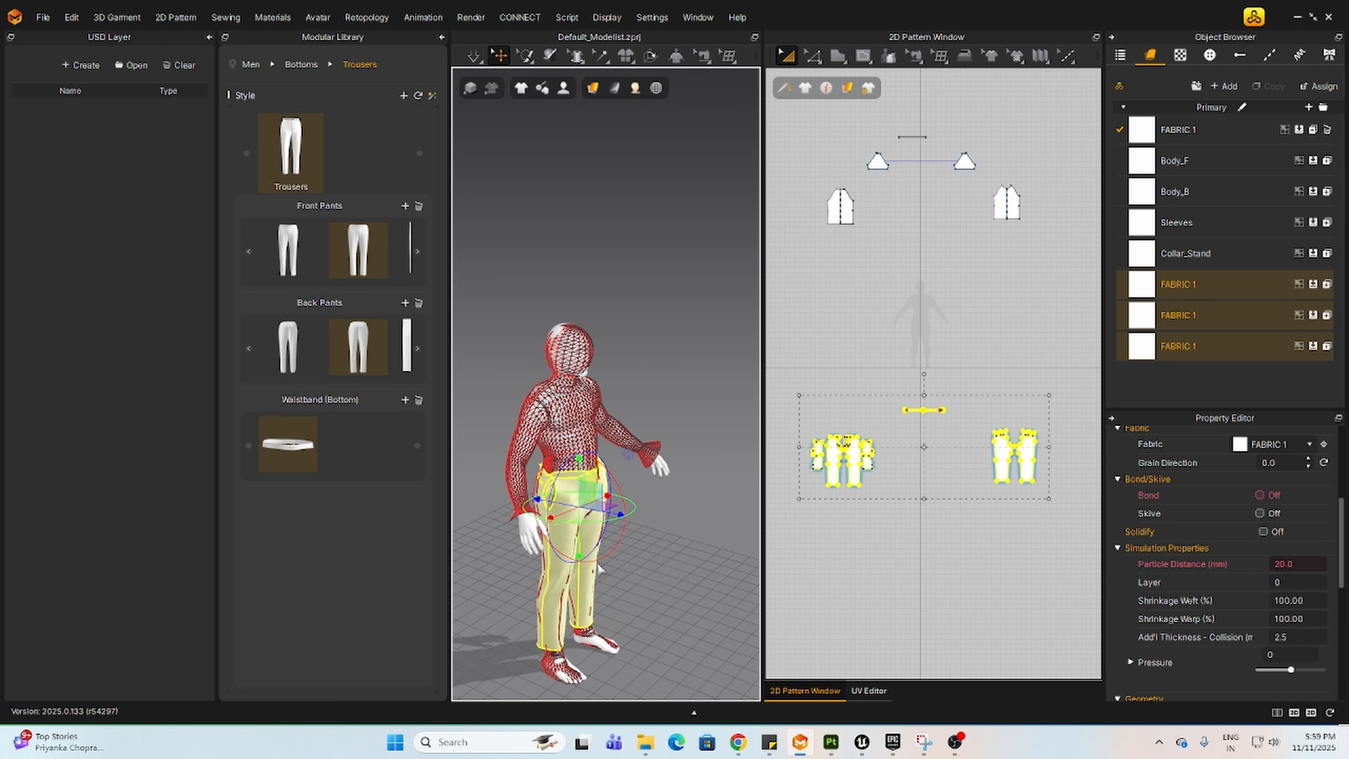
Step: Hide the garment fitting suit and the avatar fitting suit in the 3D window
mouse_move(521, 88)
left_click(547, 281)
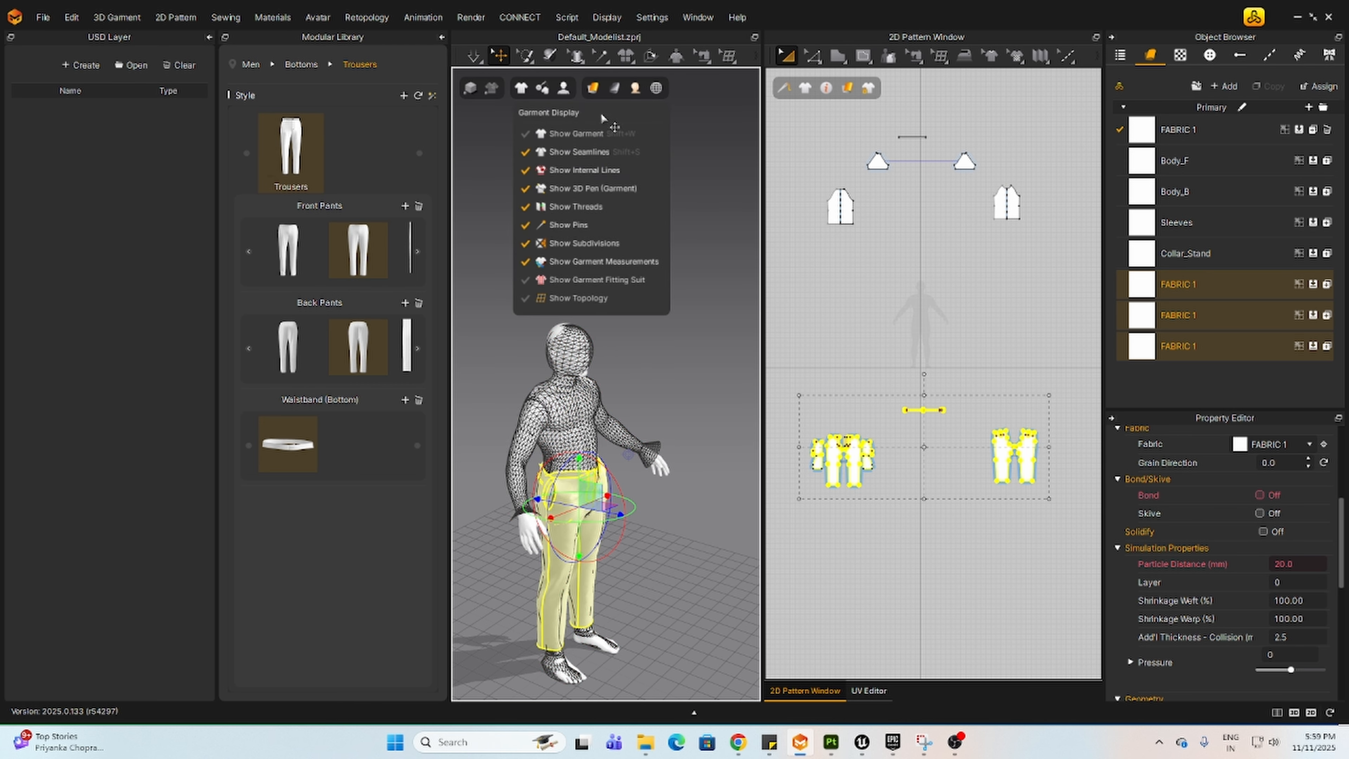
mouse_move(640, 93)
left_click(685, 134)
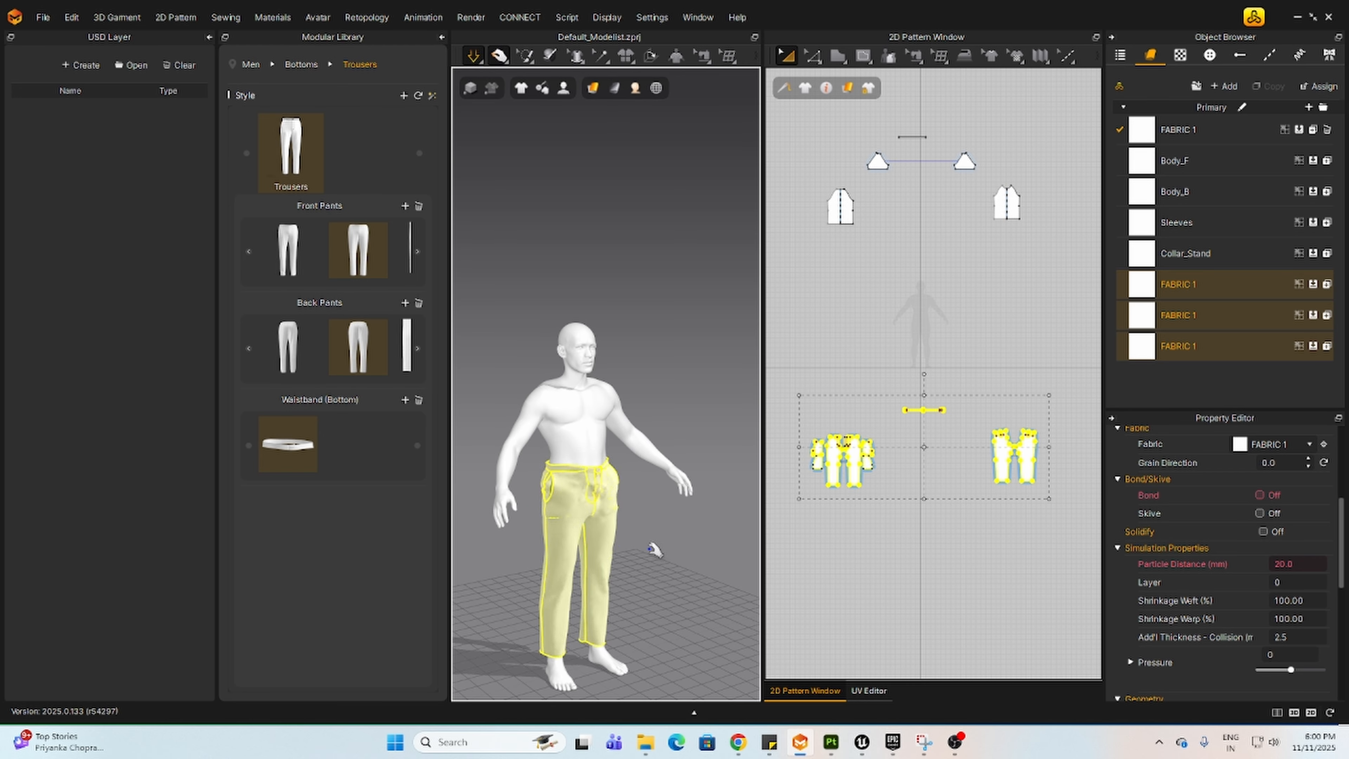
Step: Simulate the trousers, tugging them into place on the avatar, and inspect their fit from the back
right_click_drag(587, 558, 348, 596)
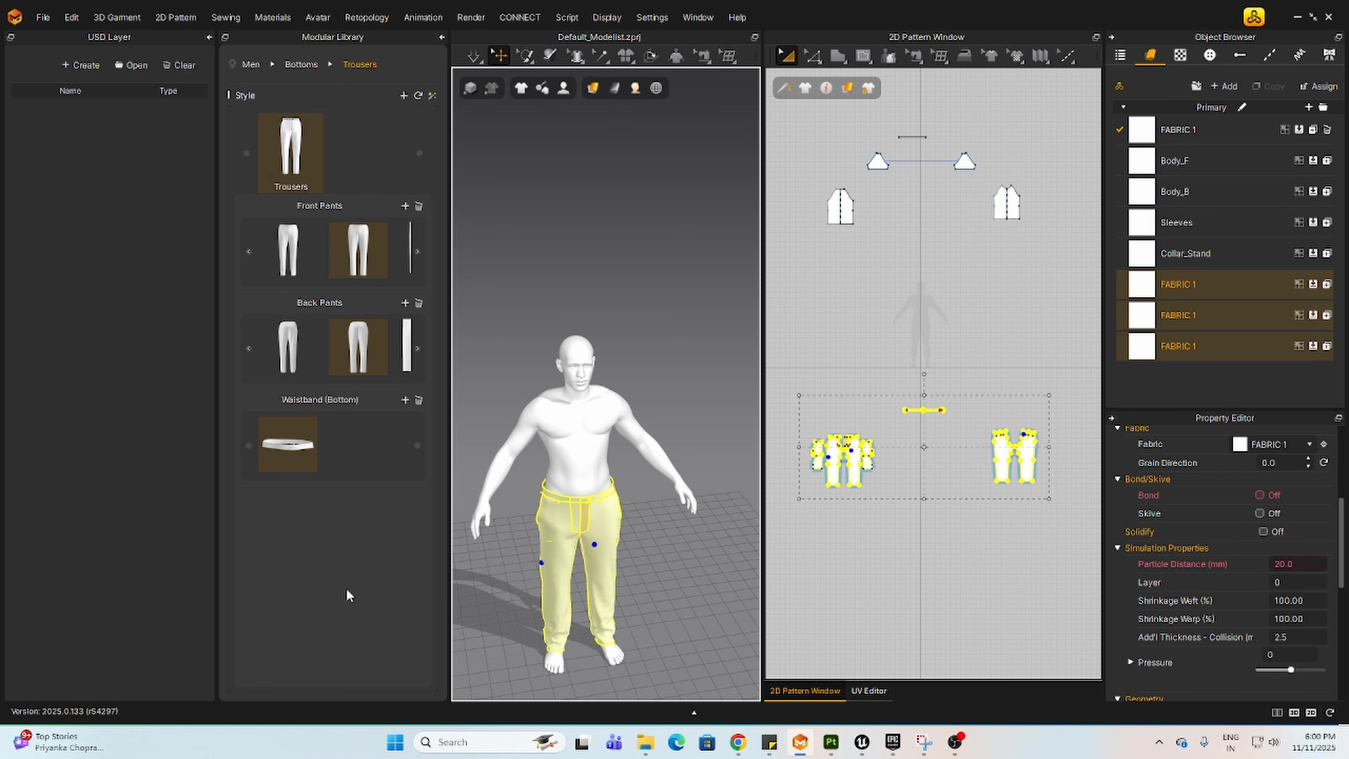
right_click_drag(653, 613, 813, 594)
scroll(666, 580, "down", 2)
right_click_drag(583, 551, 498, 604)
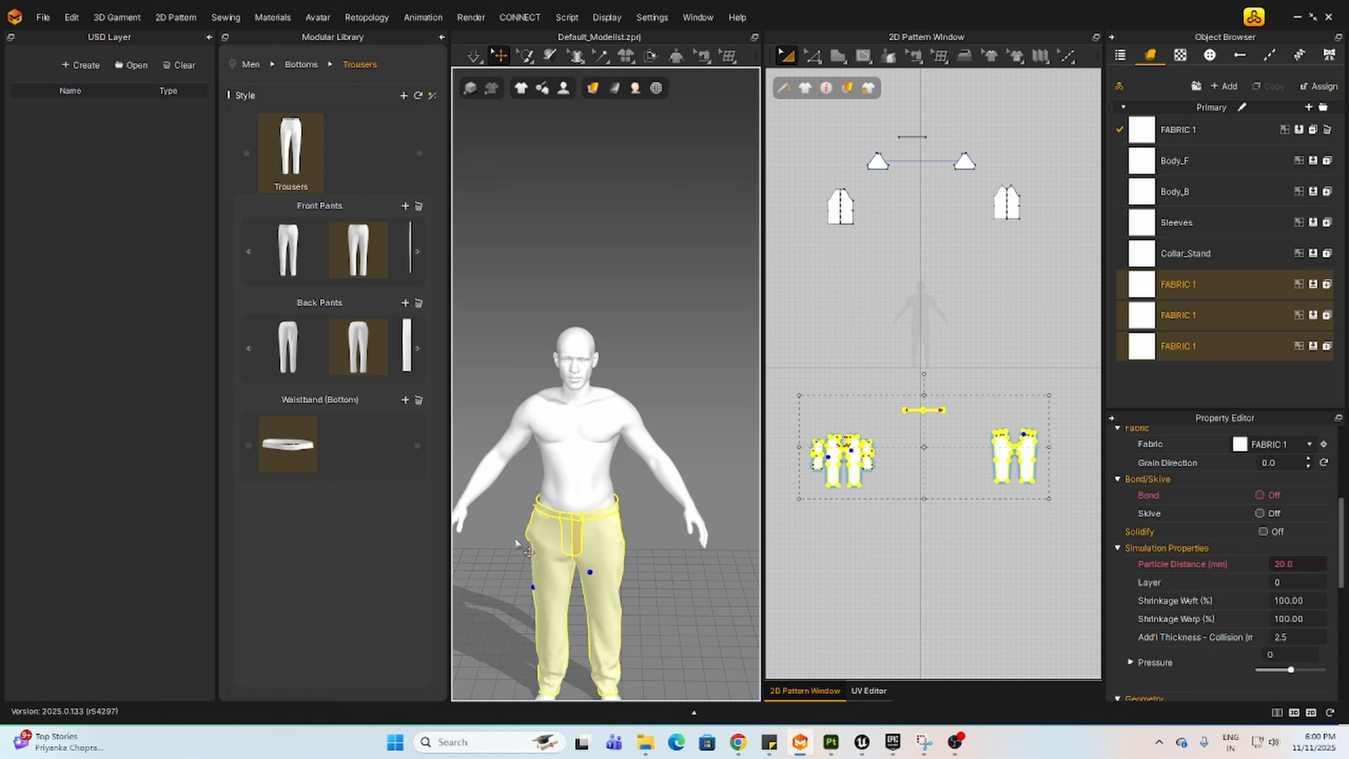
key("space")
middle_click_drag(500, 559, 543, 428)
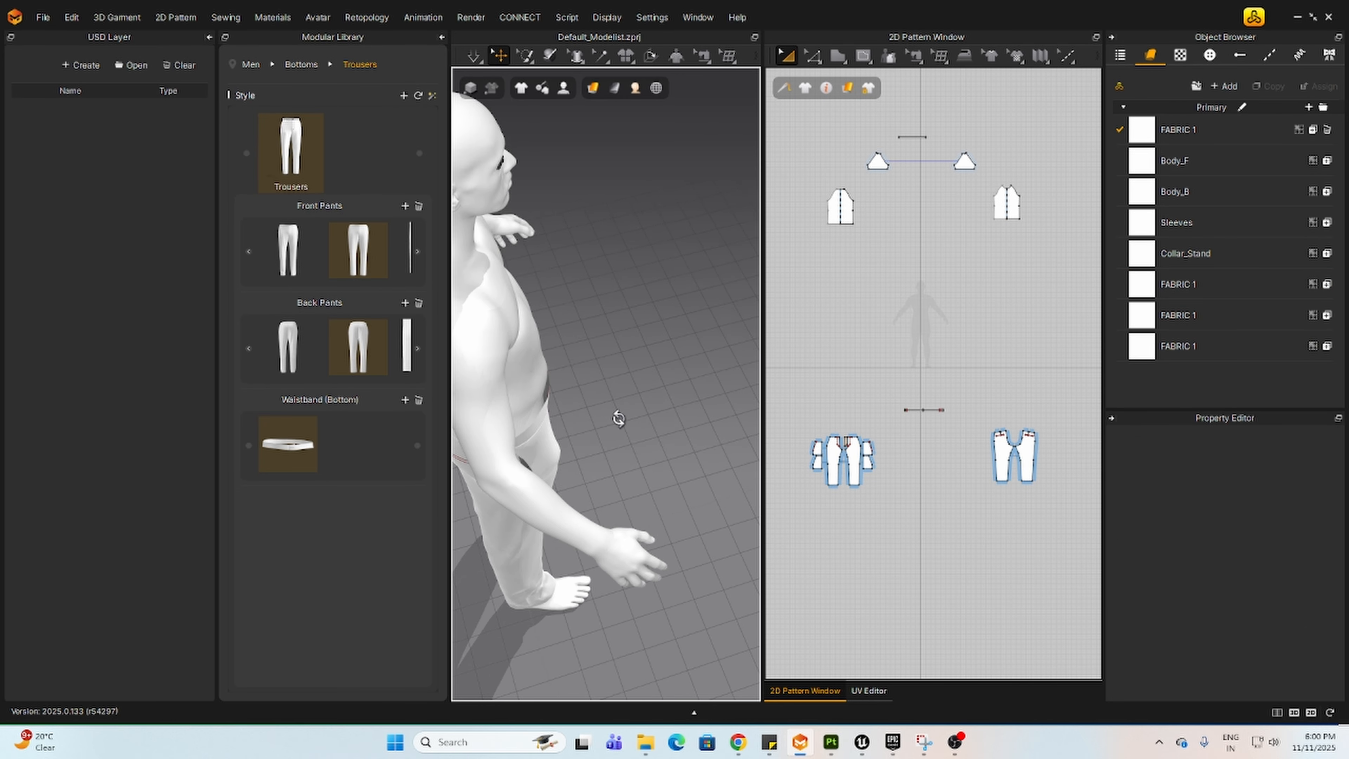
right_click_drag(617, 419, 792, 521)
scroll(613, 470, "down", 5)
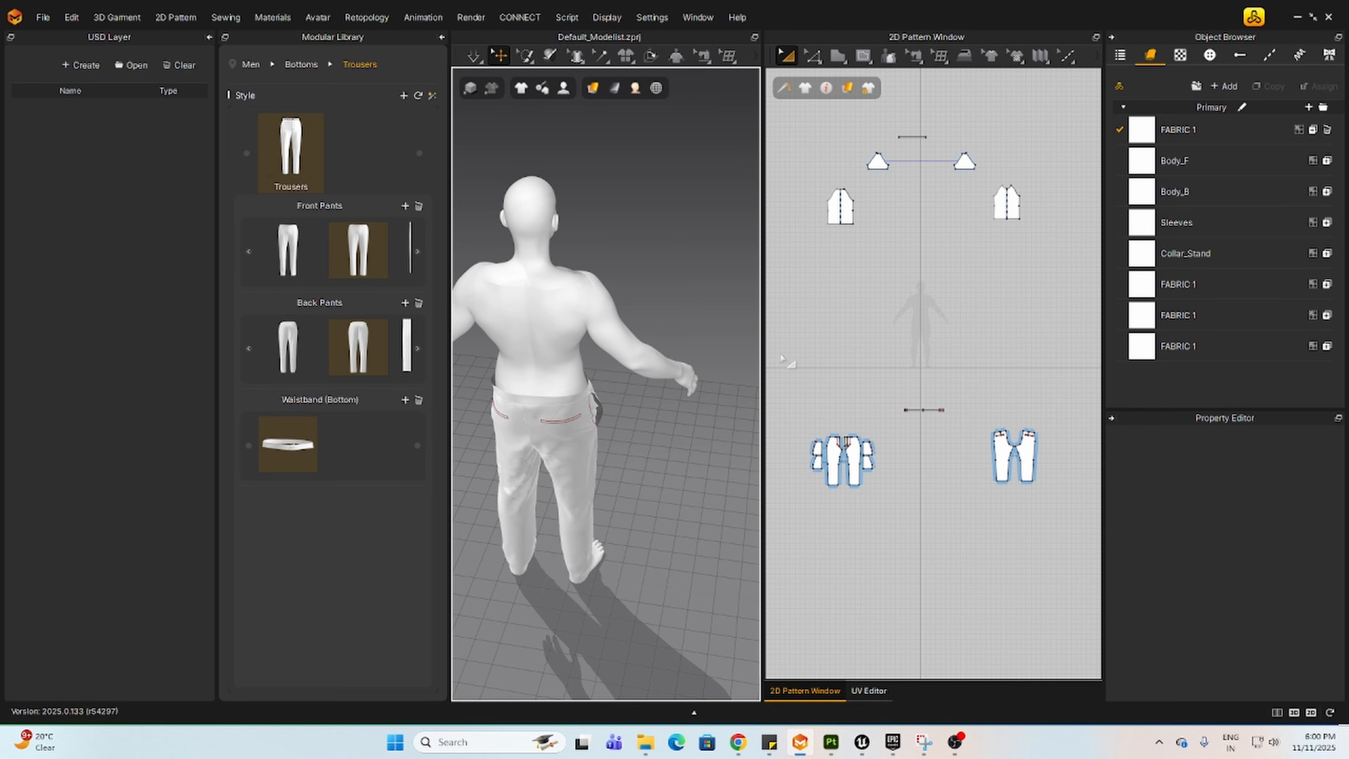
Step: Set Shrinkage Weft and Shrinkage Warp to 90% for all the trouser pattern pieces
left_click_drag(781, 359, 1063, 550)
left_click(1286, 601)
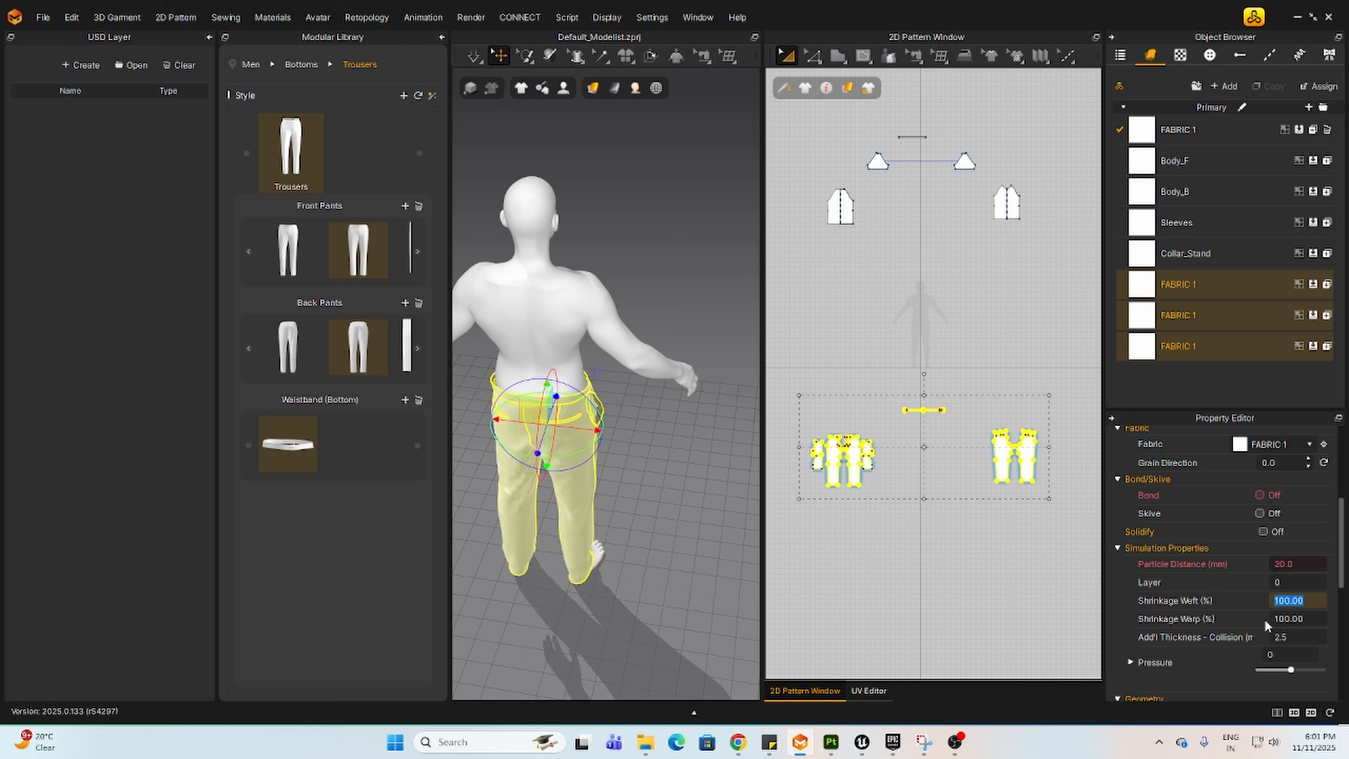
type("90")
left_click(1284, 619)
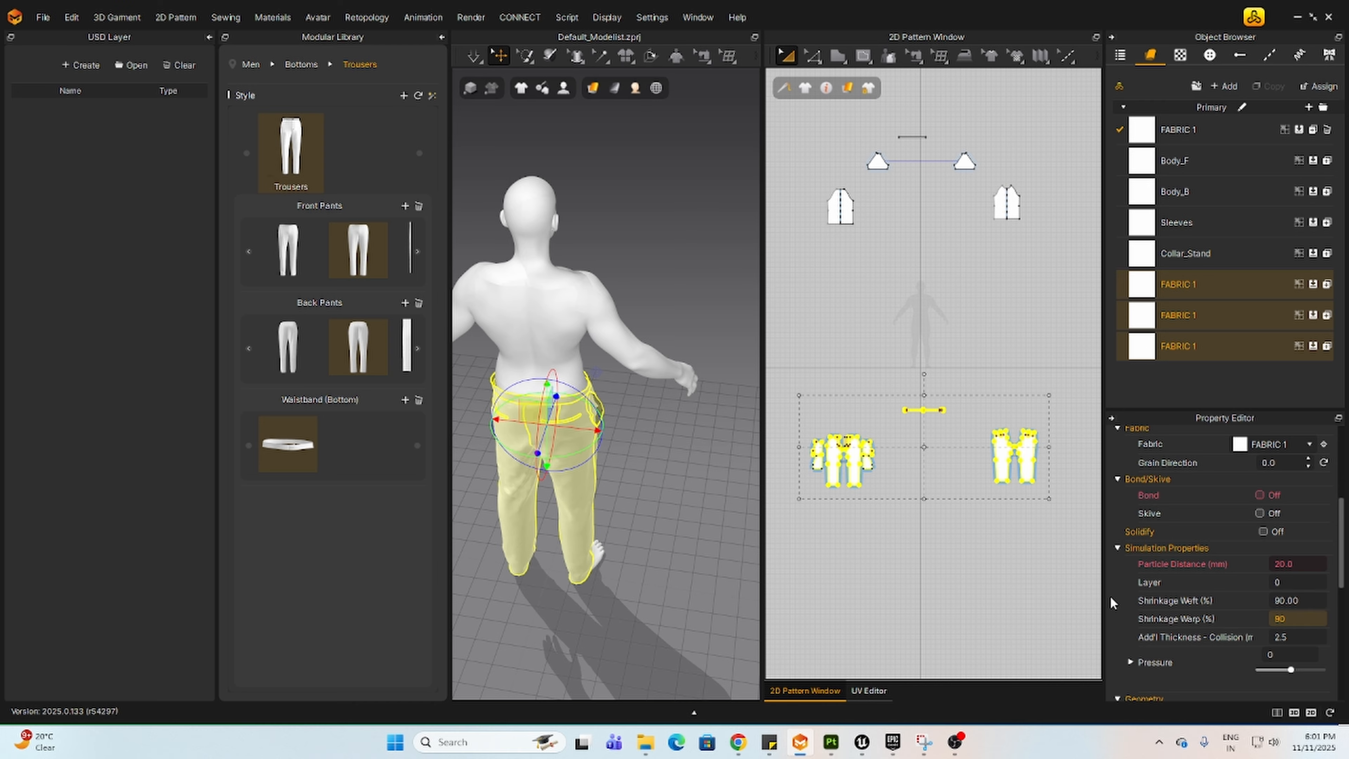
left_click(1076, 605)
Step: Reselect the trouser patterns and run the simulation briefly to settle the shrunken trousers on the avatar
left_click_drag(796, 391, 1067, 533)
right_click_drag(701, 523, 481, 482)
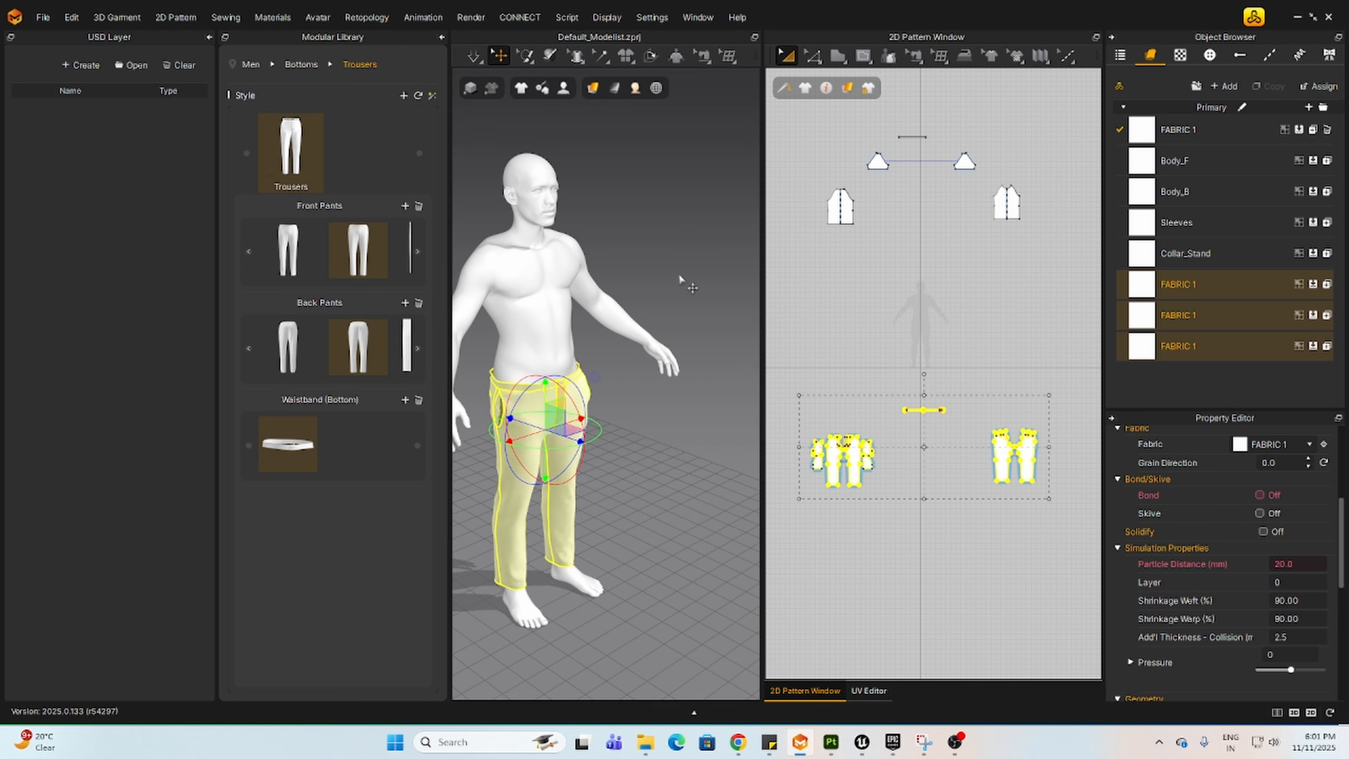
key("space")
key("space")
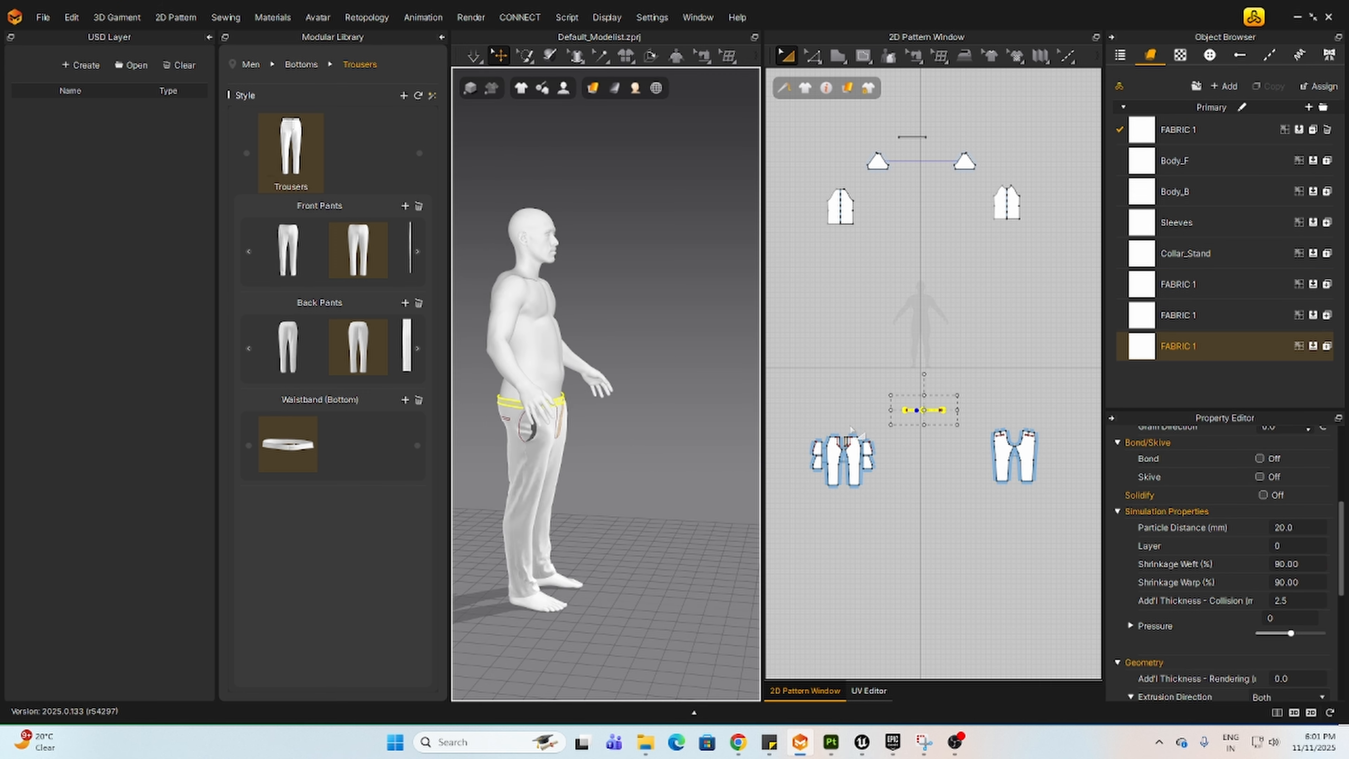
Step: Run the simulation again with all the trouser patterns selected and inspect the trousers' fit from the back and front
left_click_drag(777, 371, 895, 464)
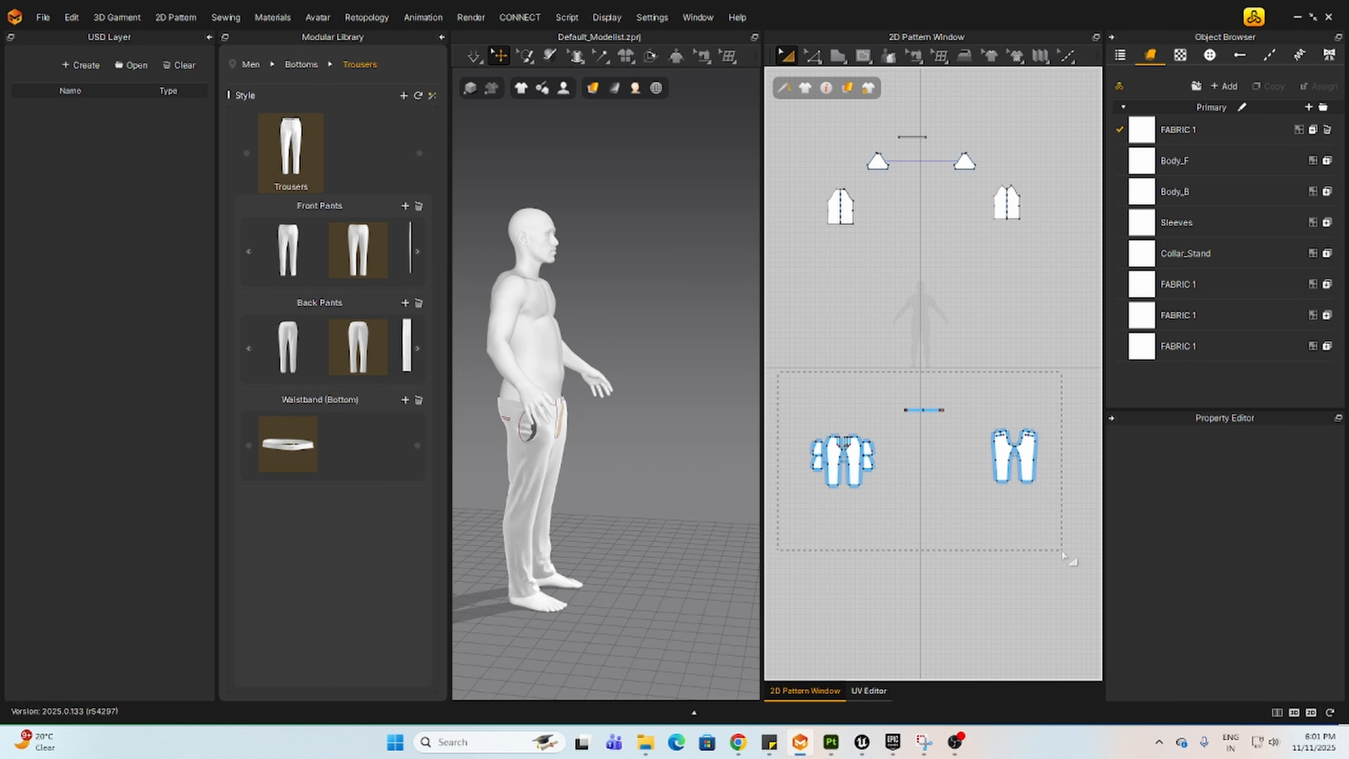
left_click_drag(1062, 553, 1063, 554)
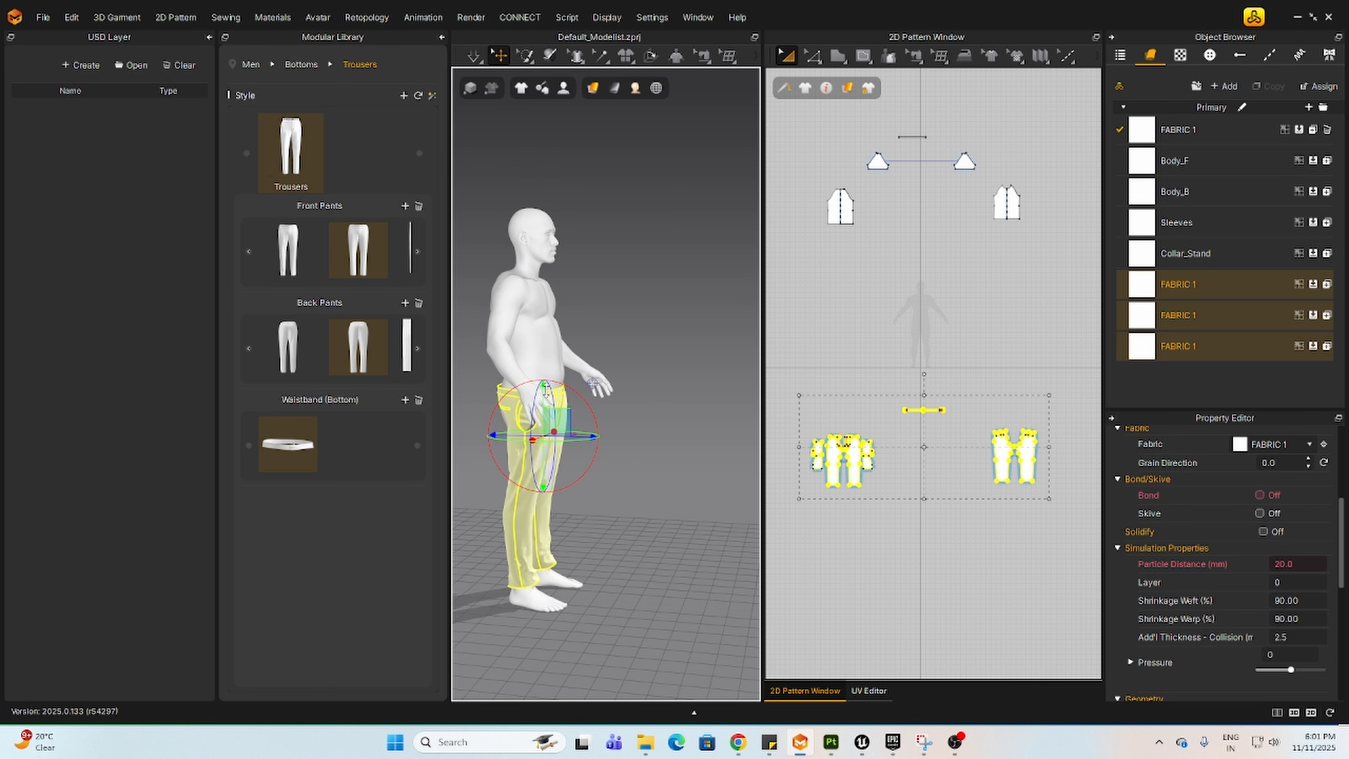
key("space")
key("space")
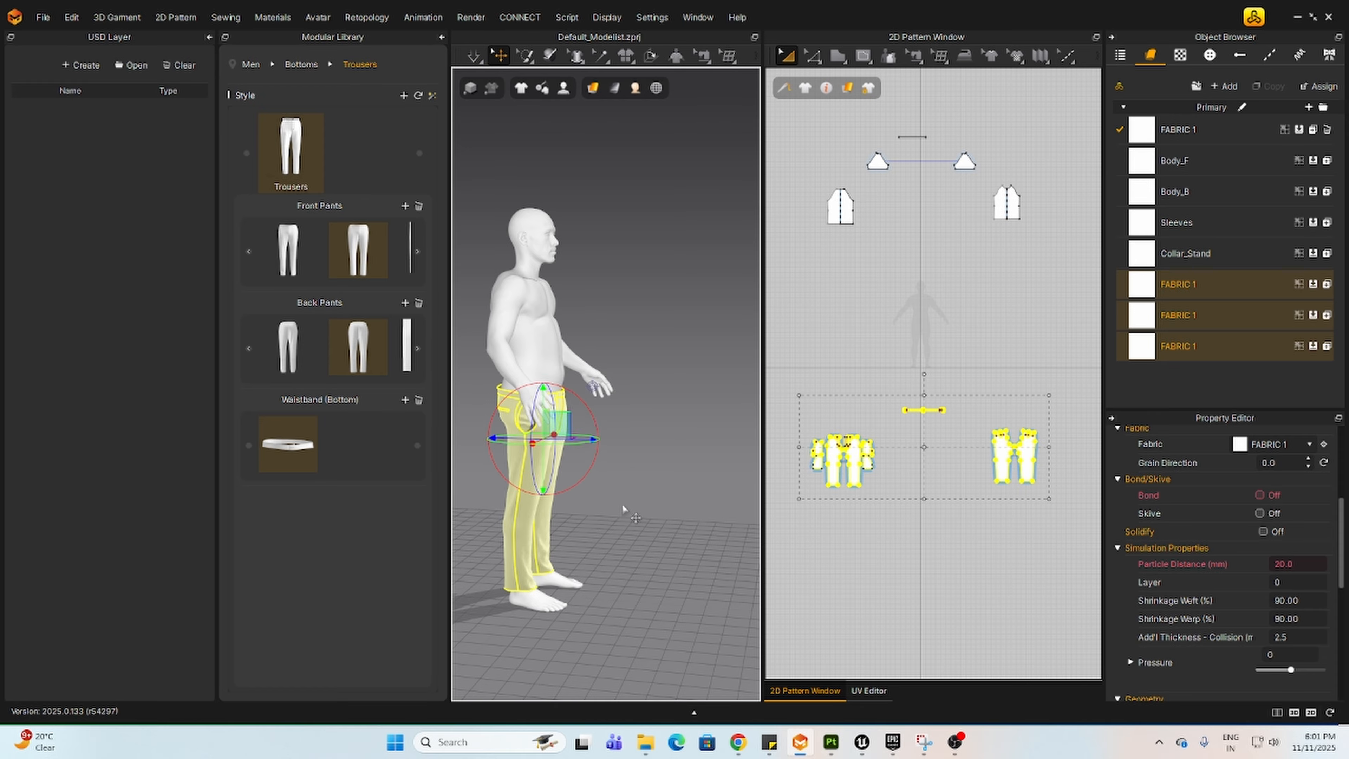
right_click_drag(636, 518, 738, 510)
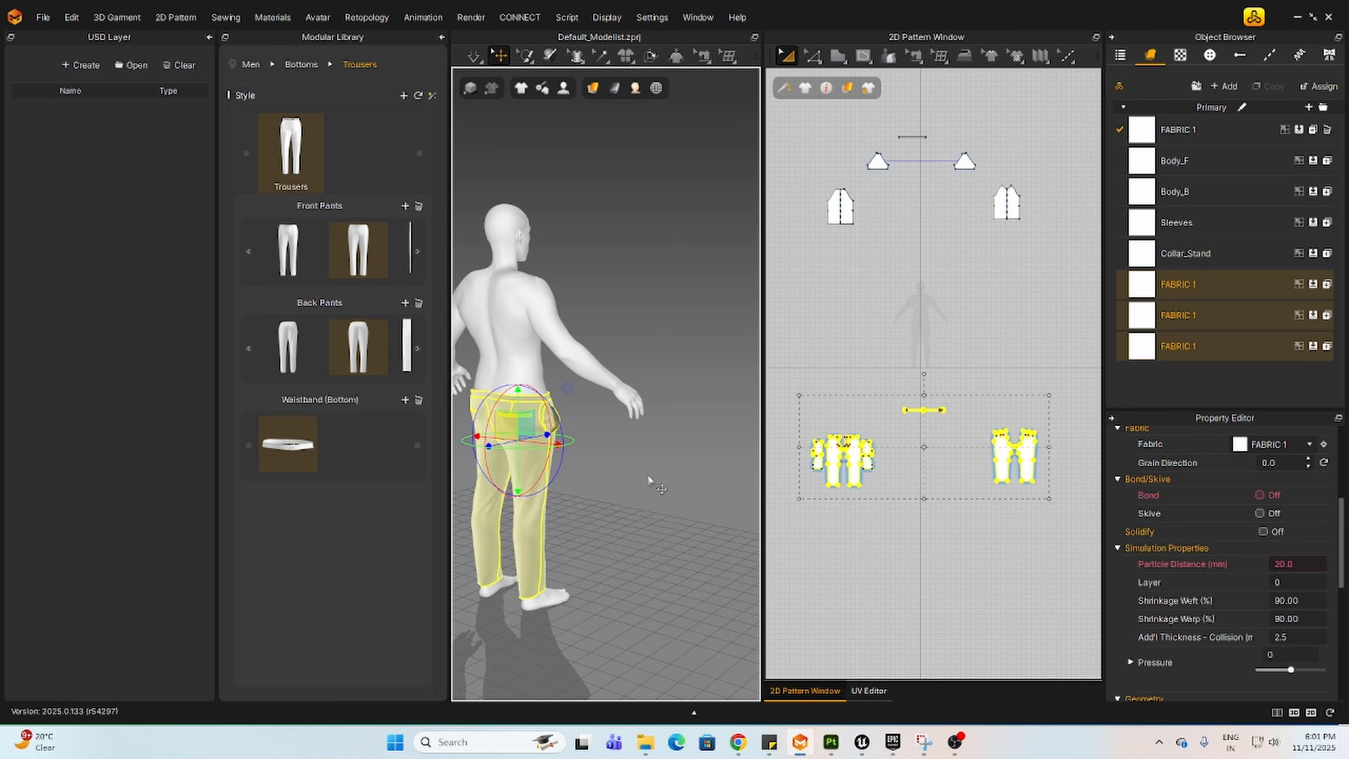
right_click_drag(649, 477, 568, 479)
left_click(686, 429)
right_click_drag(672, 433, 548, 426)
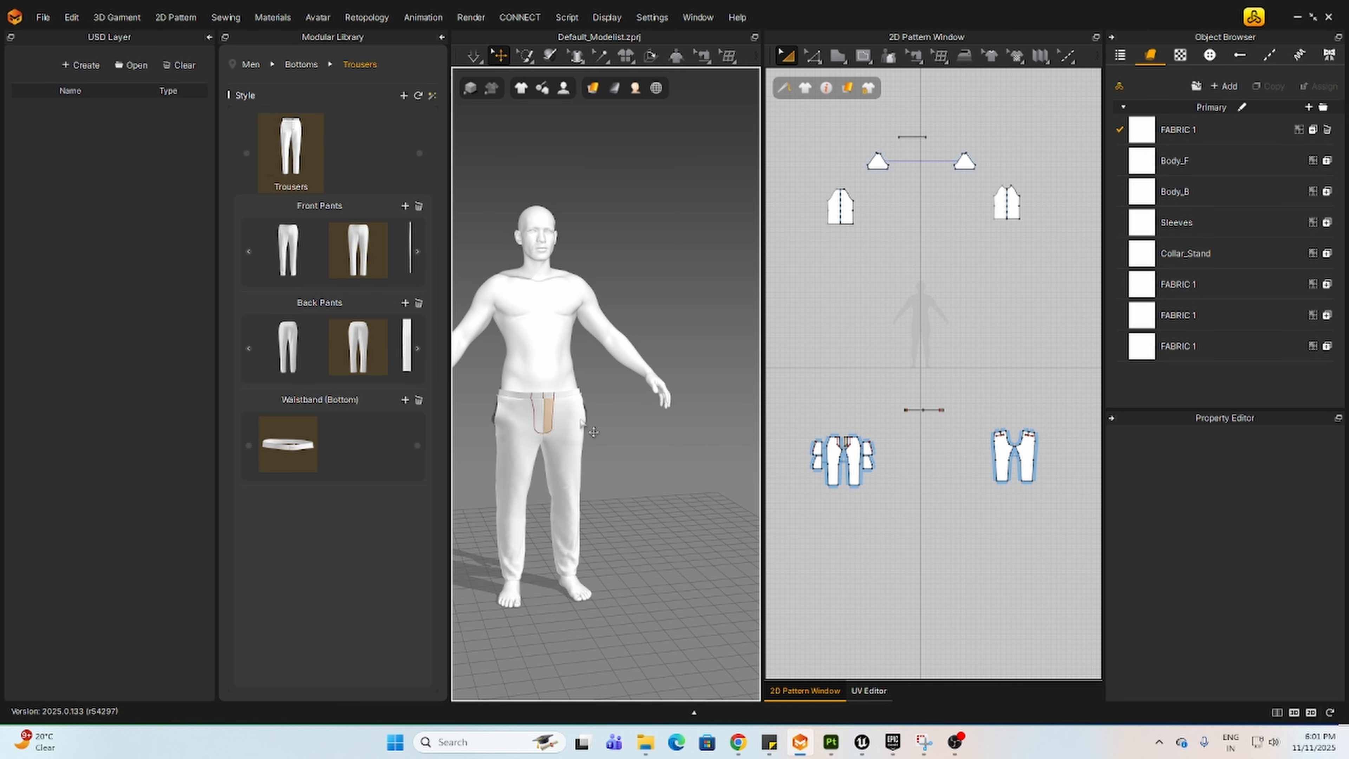
scroll(641, 431, "up", 1)
scroll(670, 467, "down", 1)
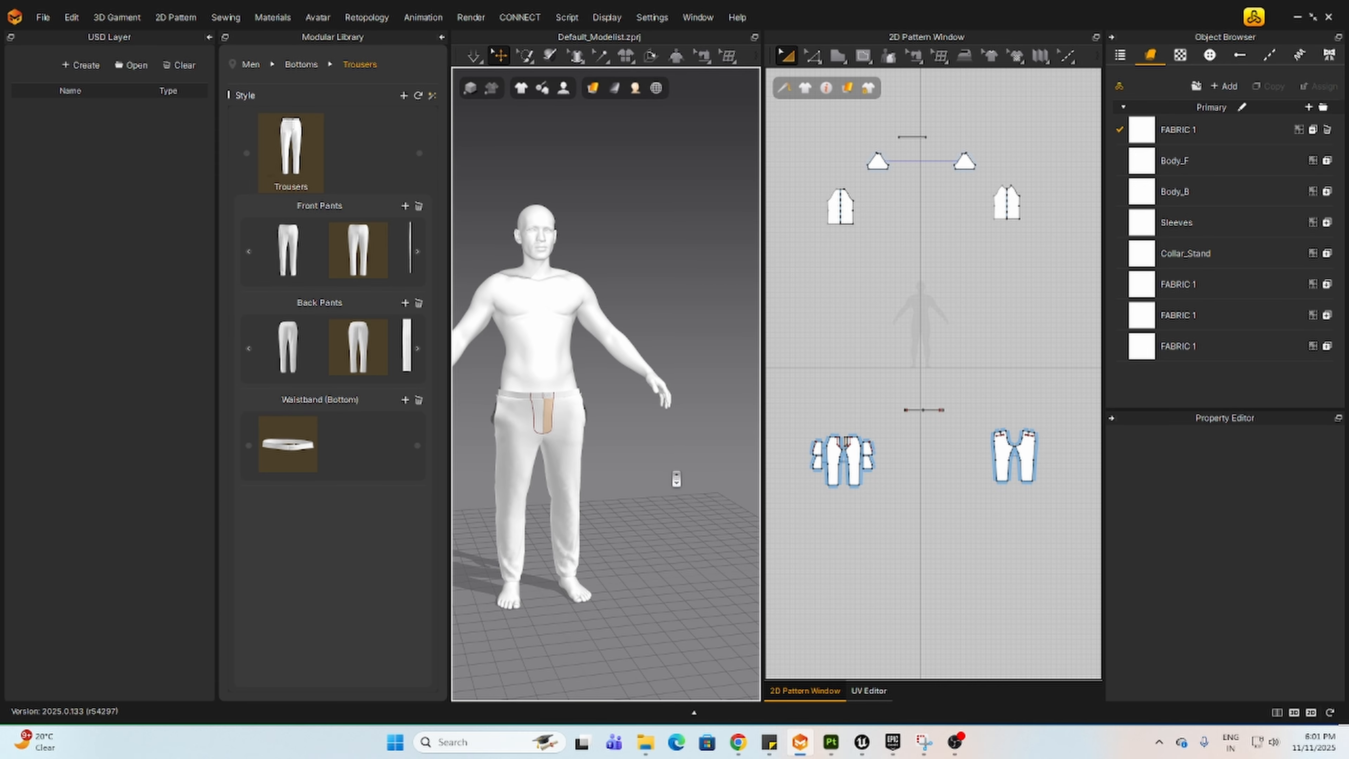
Step: Freeze all the trouser patterns and hide them in the 3D window
left_click_drag(791, 385, 1065, 548)
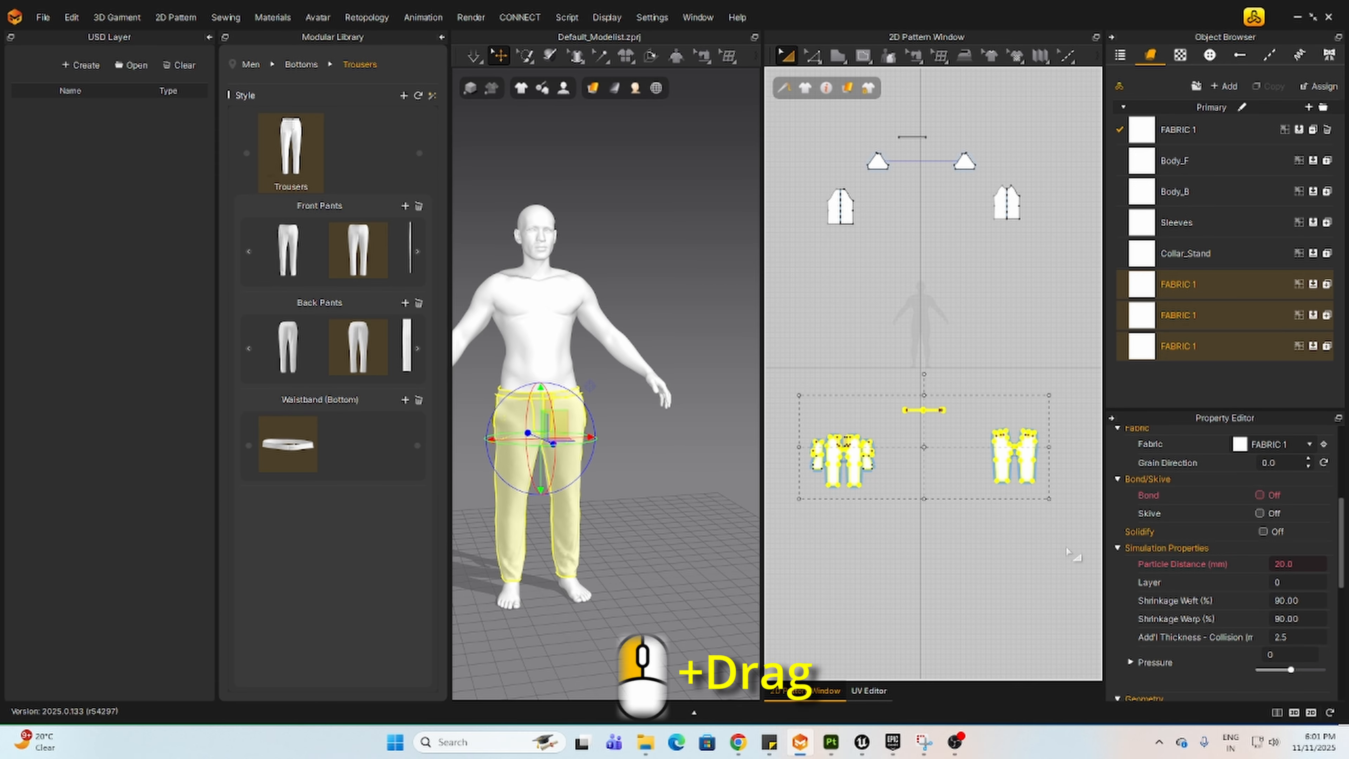
key("ctrl+k")
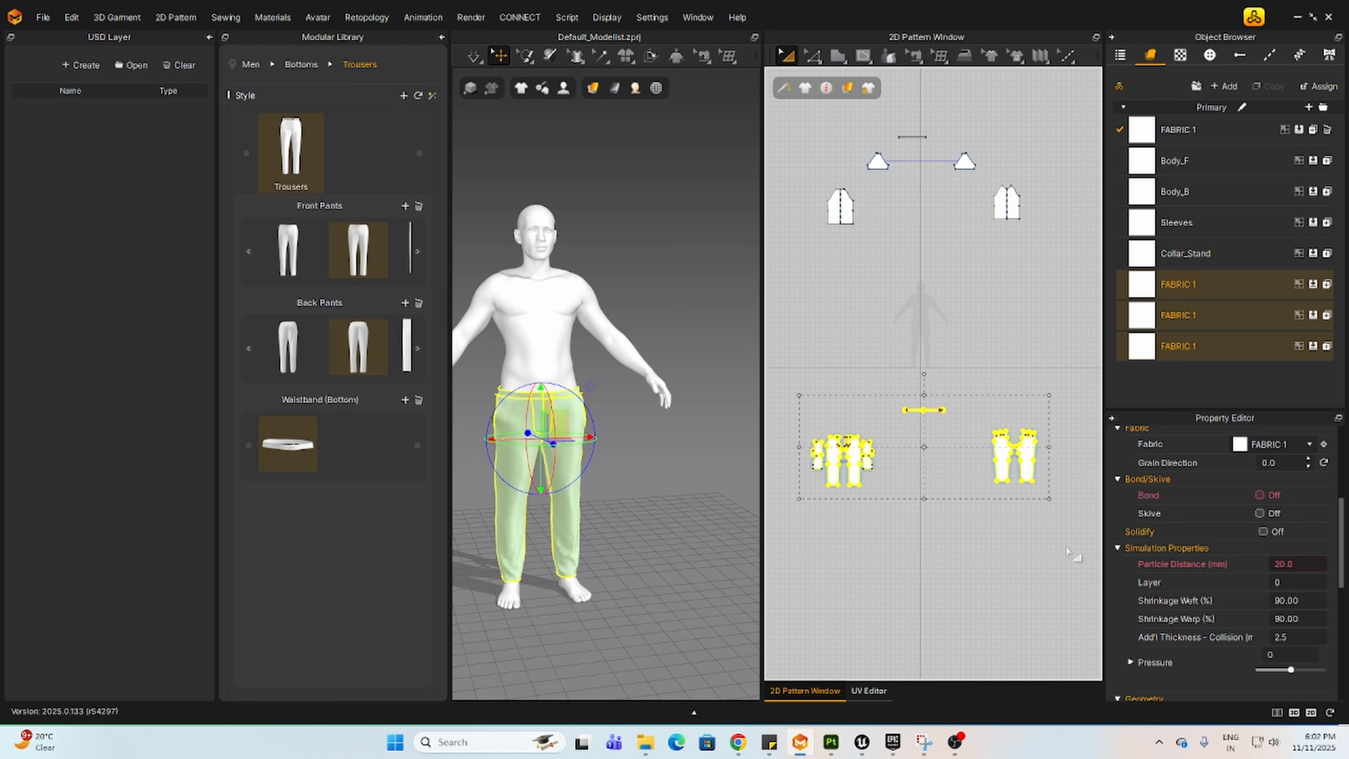
key("shift+q")
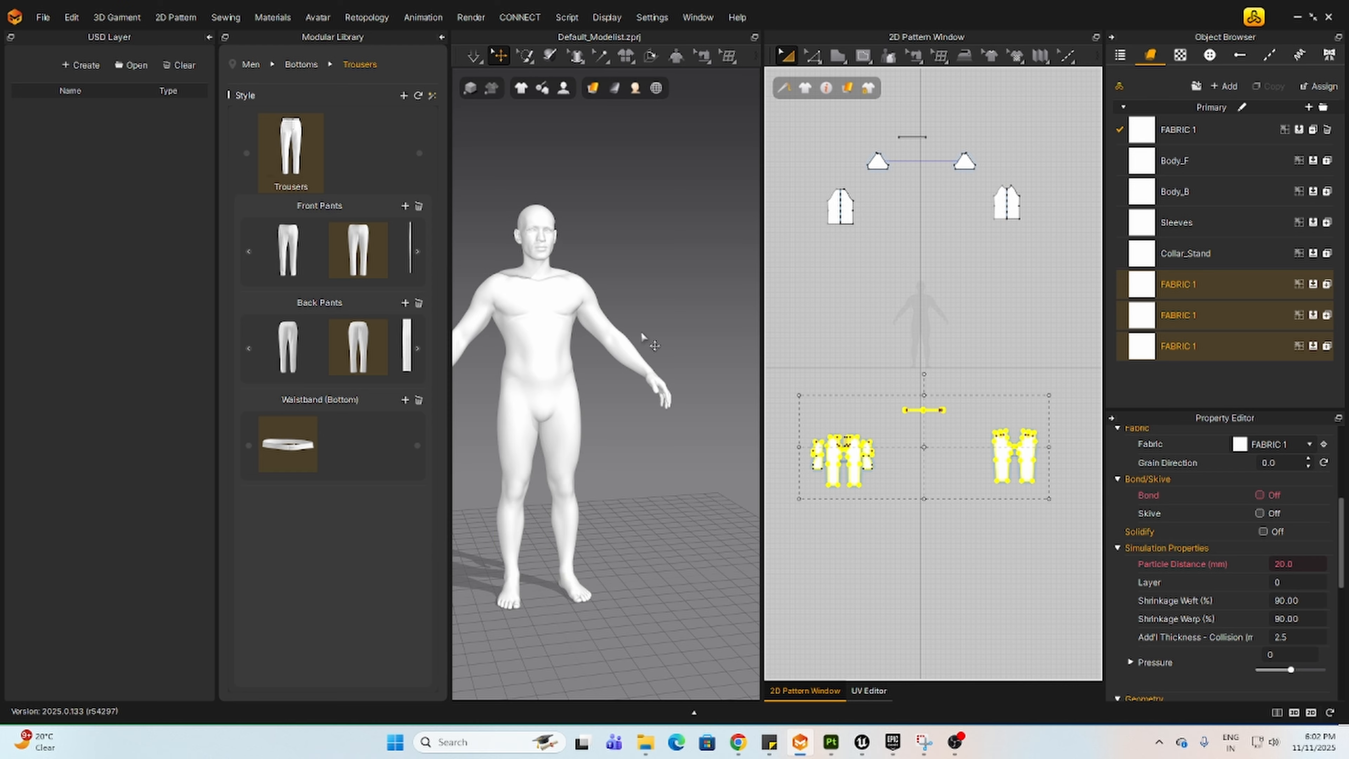
Step: Return the Modular Library to its top level and add the garment from the project Mia_Boots.zprj to the scene
left_click(233, 64)
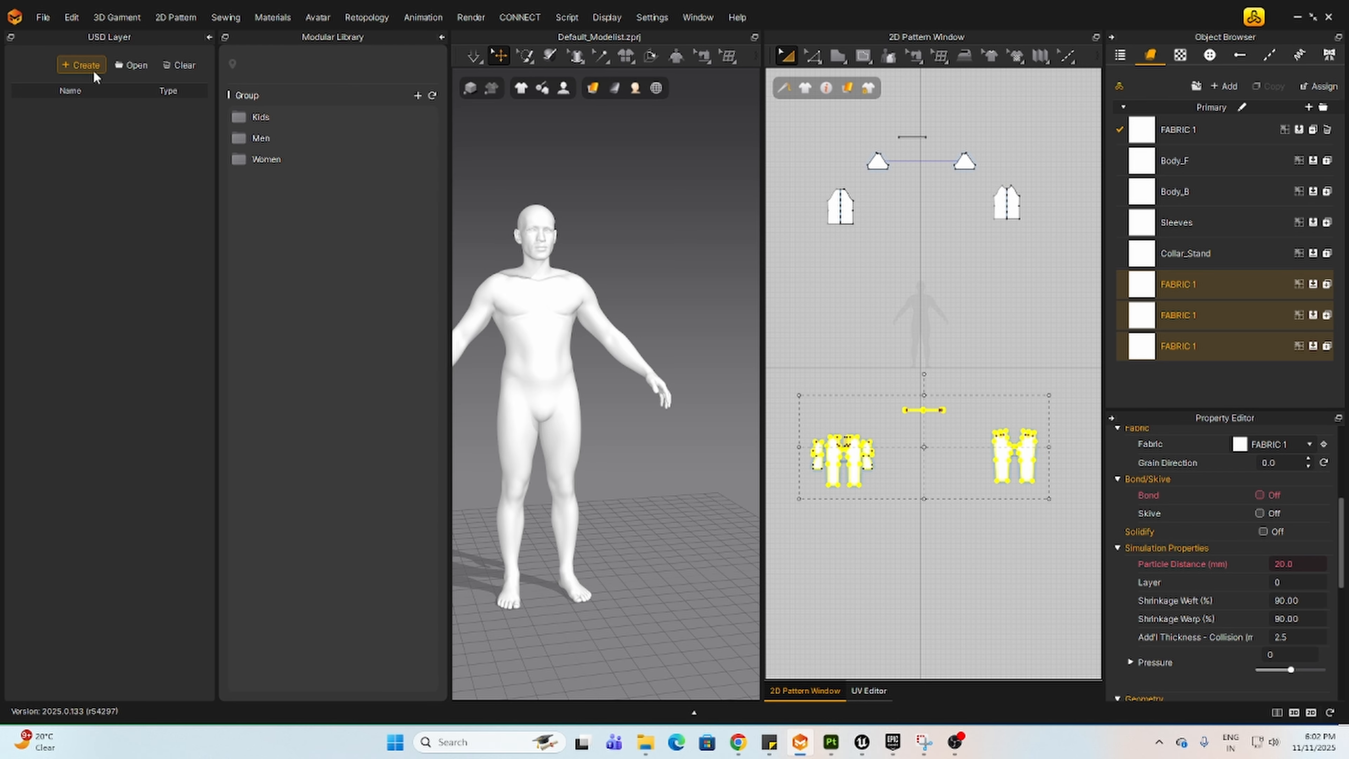
left_click(47, 19)
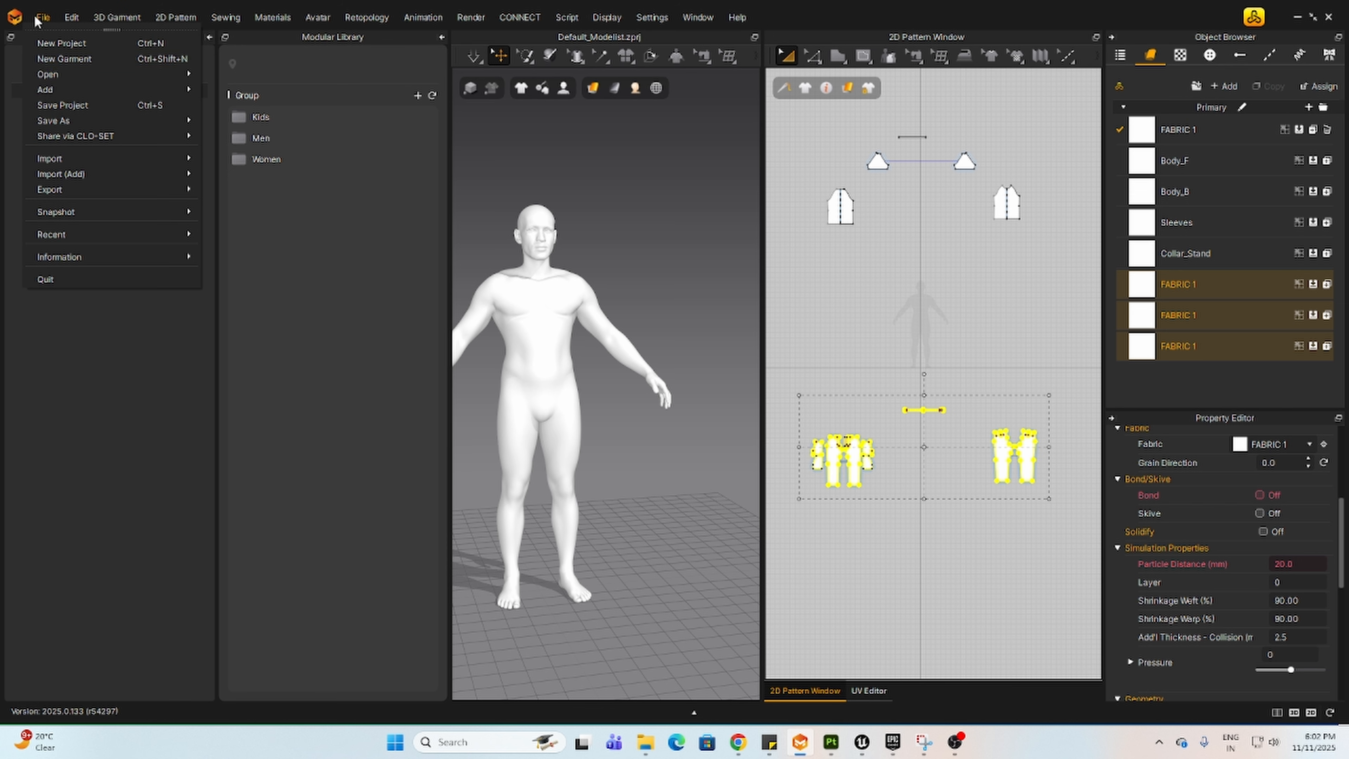
mouse_move(52, 74)
left_click(226, 78)
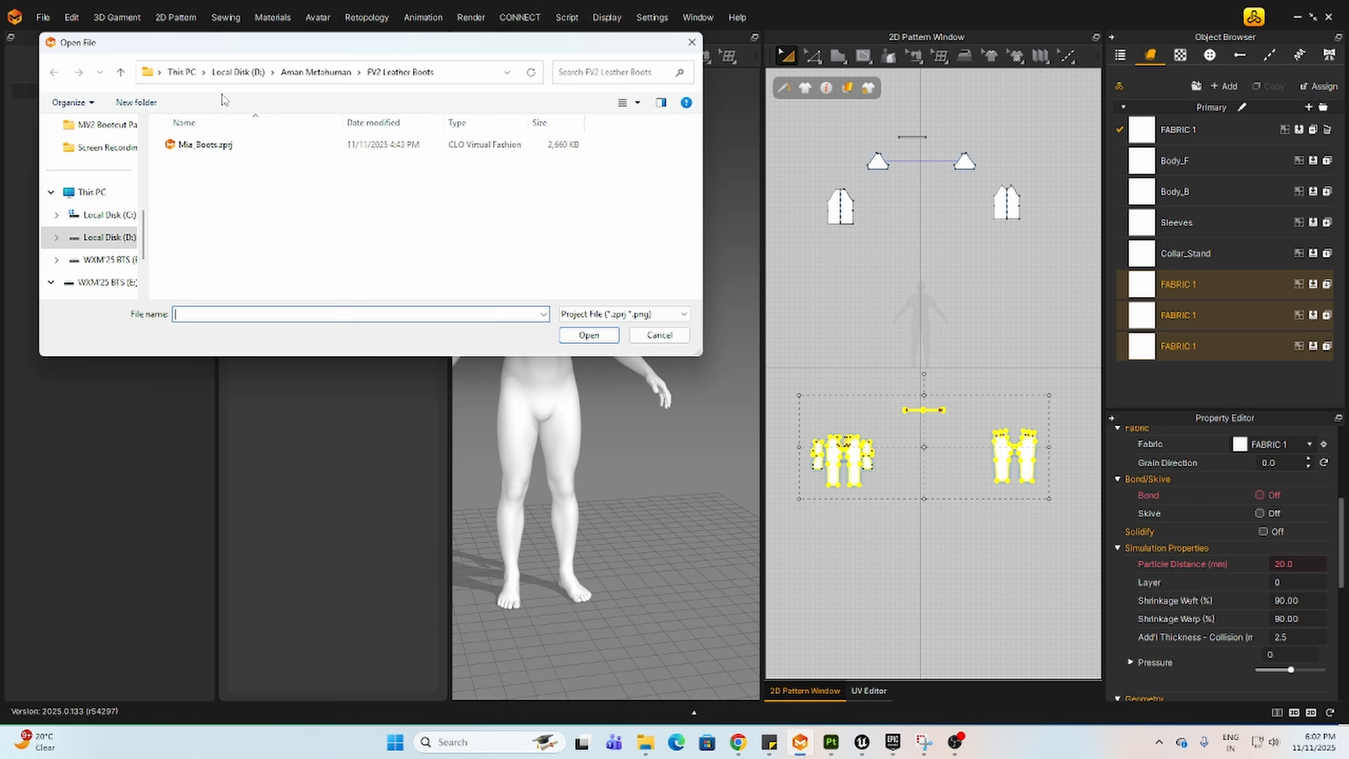
left_click(202, 146)
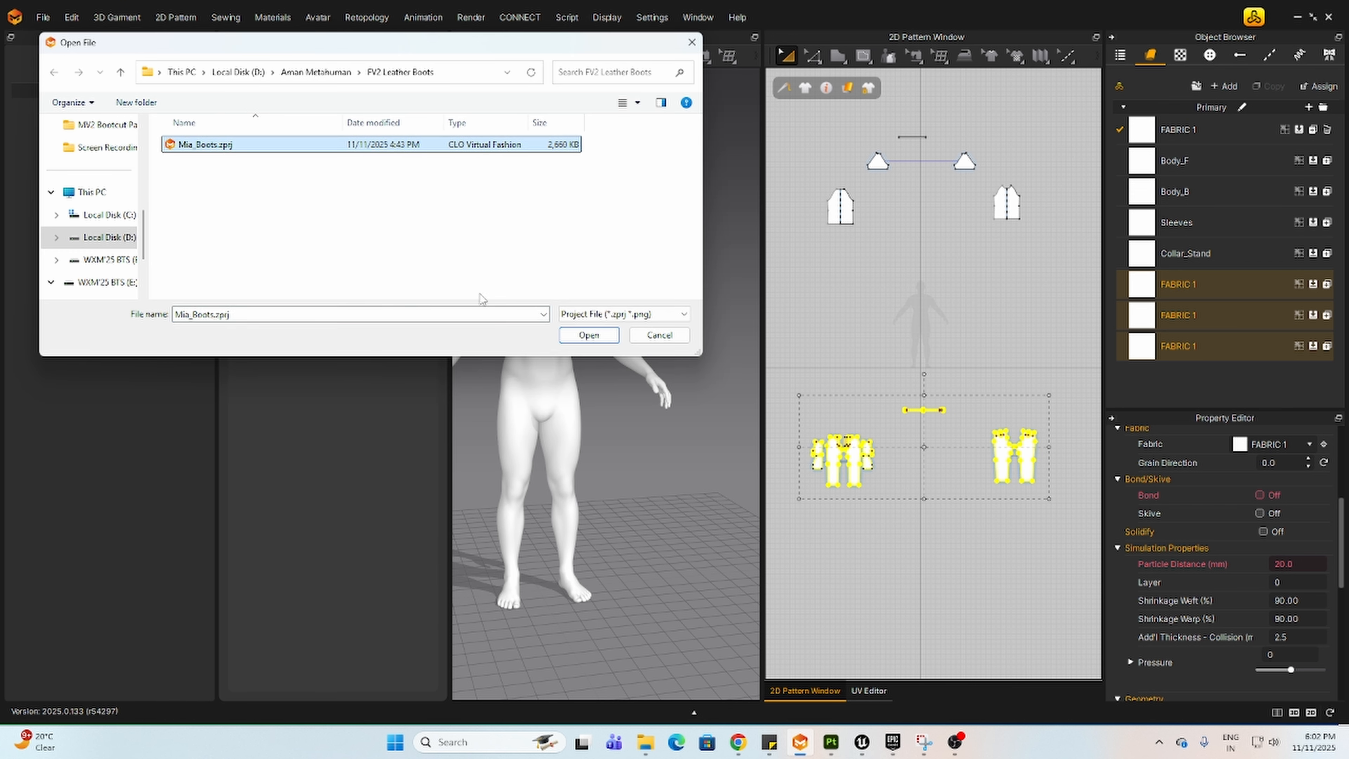
left_click(579, 333)
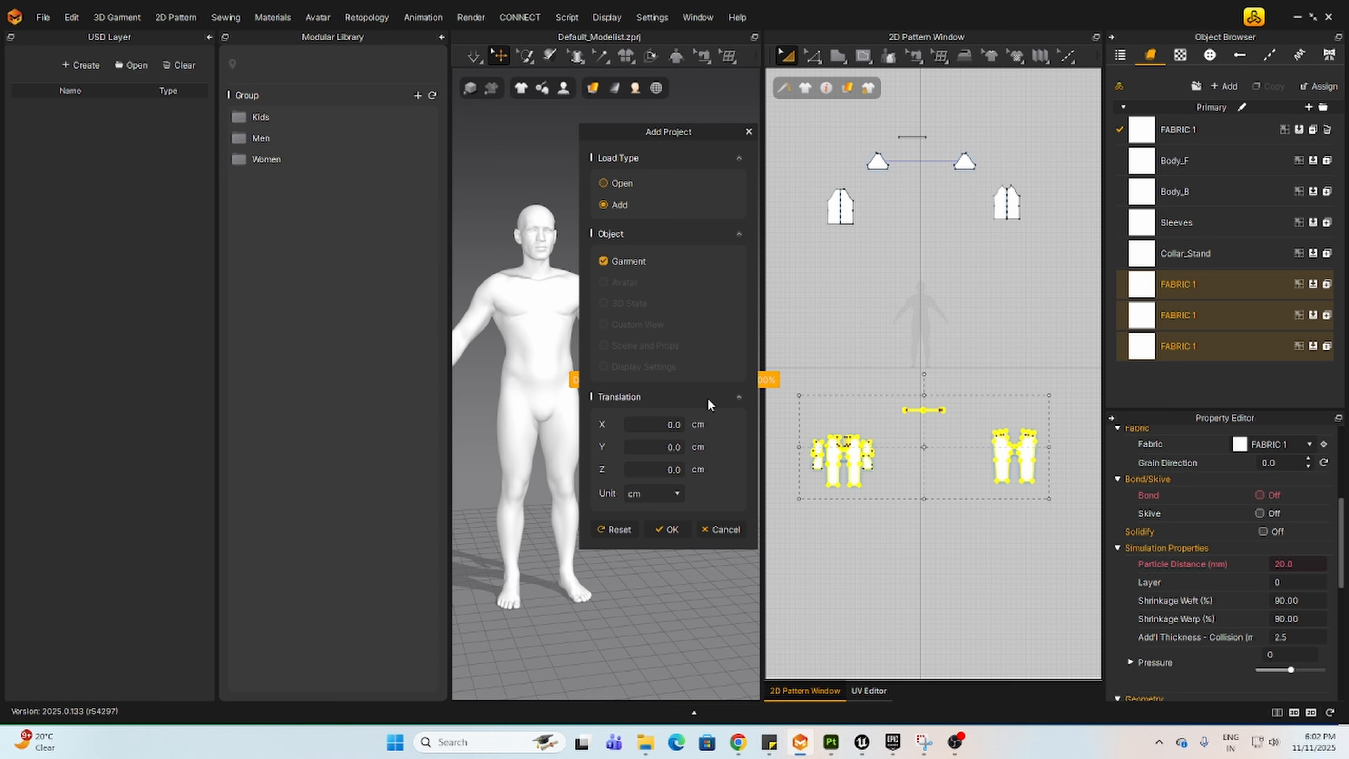
left_click(672, 529)
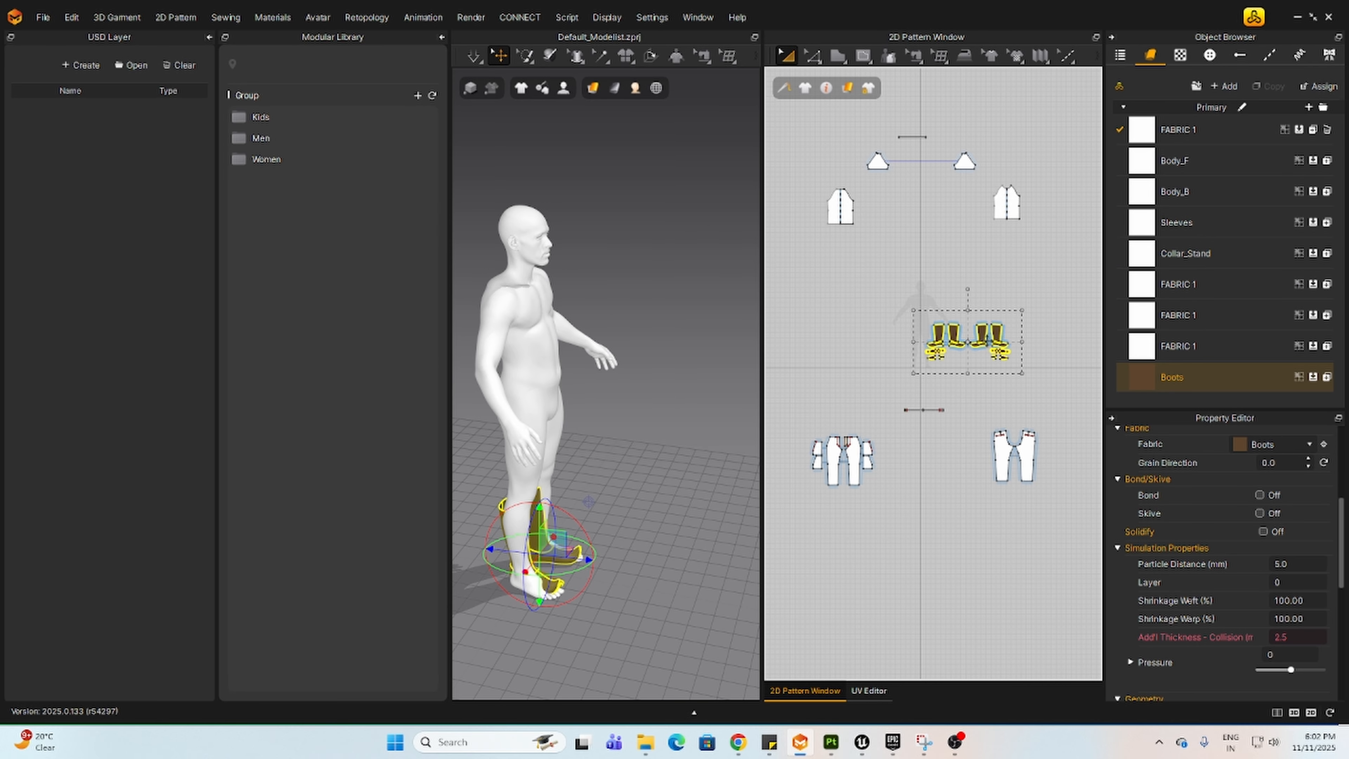
Step: Move the boot patterns below the trouser patterns in the 2D layout
left_click_drag(986, 340, 928, 624)
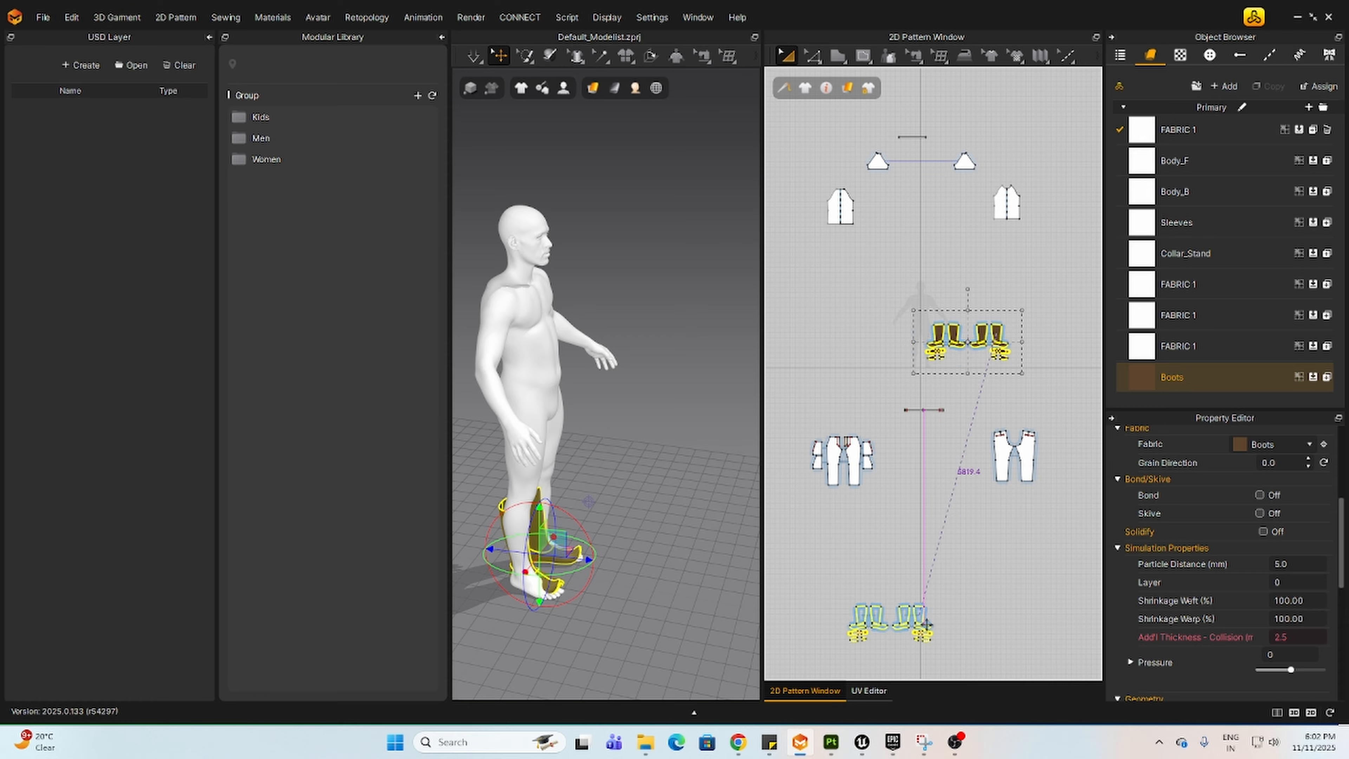
left_click_drag(927, 623, 942, 628)
scroll(911, 479, "up", 3)
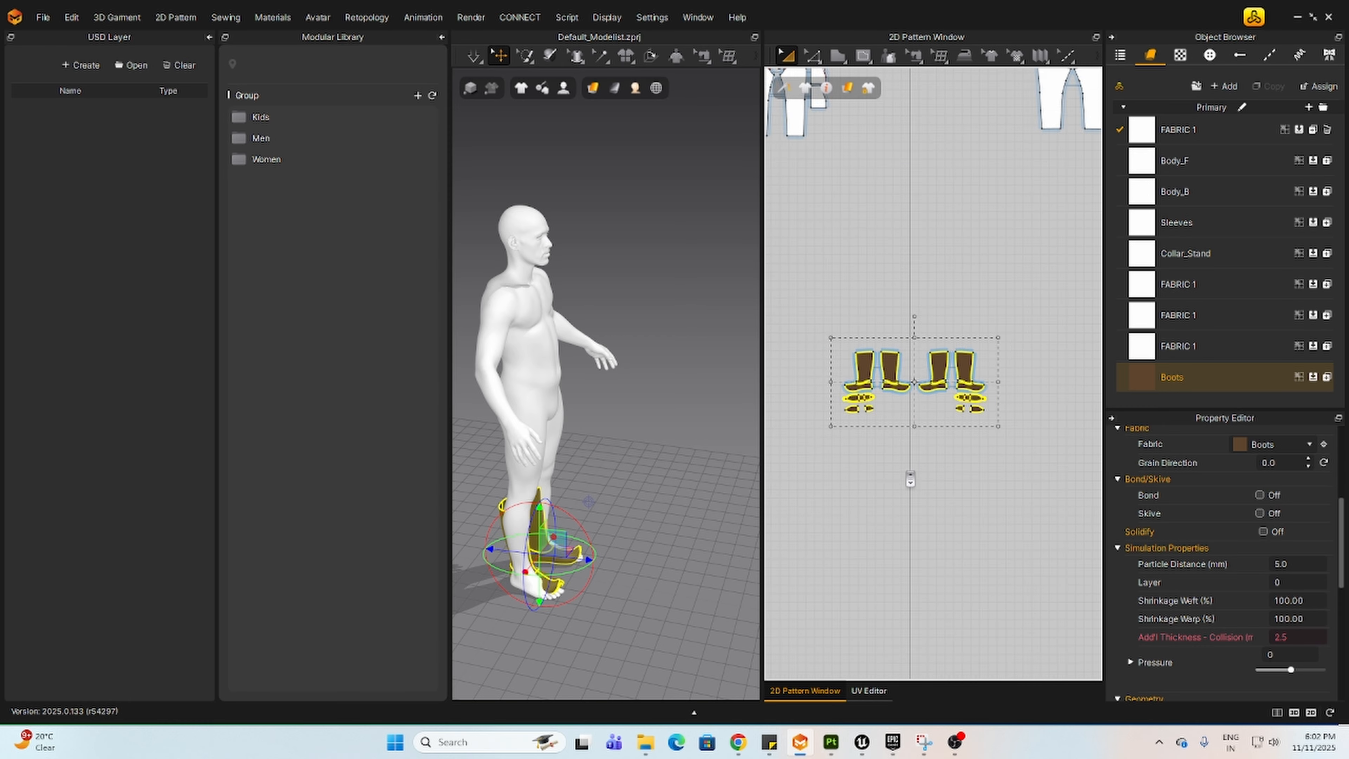
scroll(910, 479, "up", 2)
left_click(943, 475)
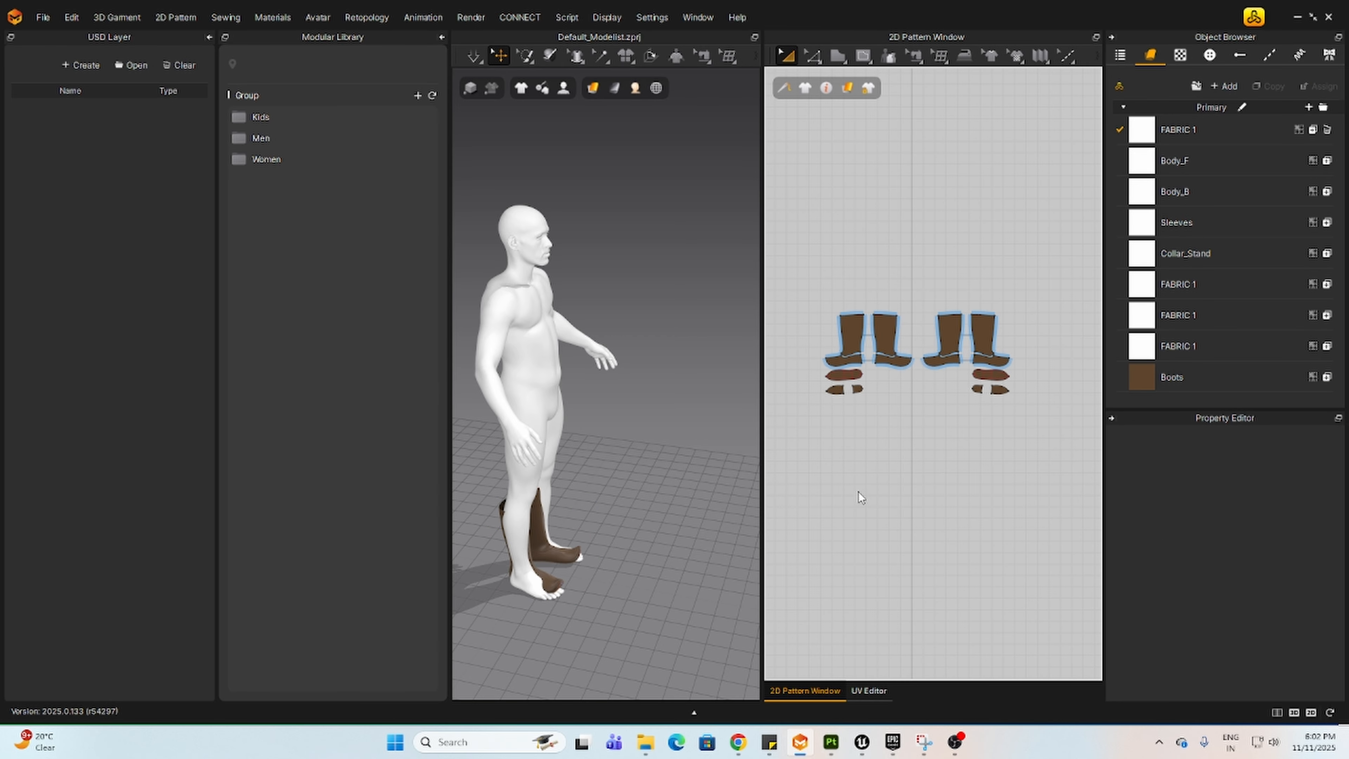
Step: Spread the two boots' pattern groups apart on either side of the centre line in the 2D layout
left_click_drag(816, 291, 909, 440)
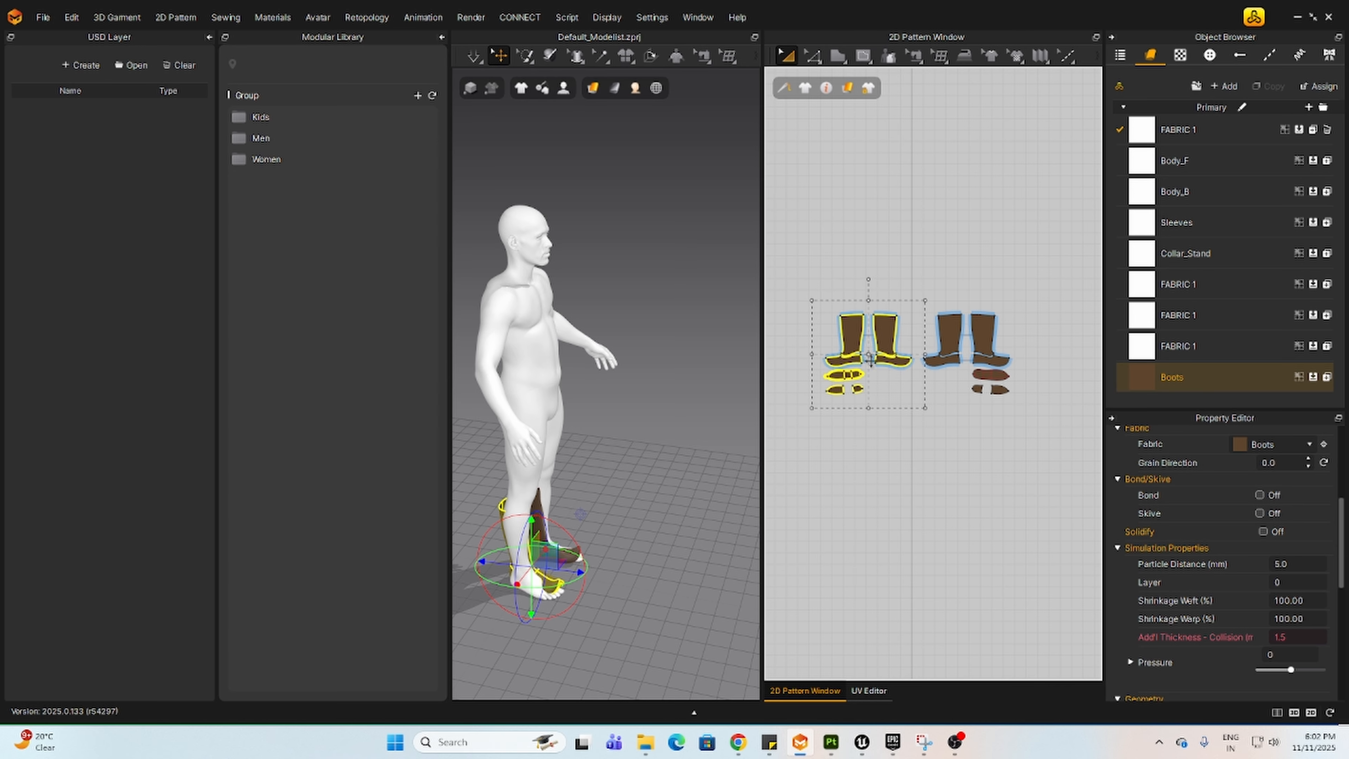
left_click_drag(878, 355, 845, 354, "shift")
left_click_drag(923, 292, 996, 394)
left_click_drag(980, 340, 1003, 340)
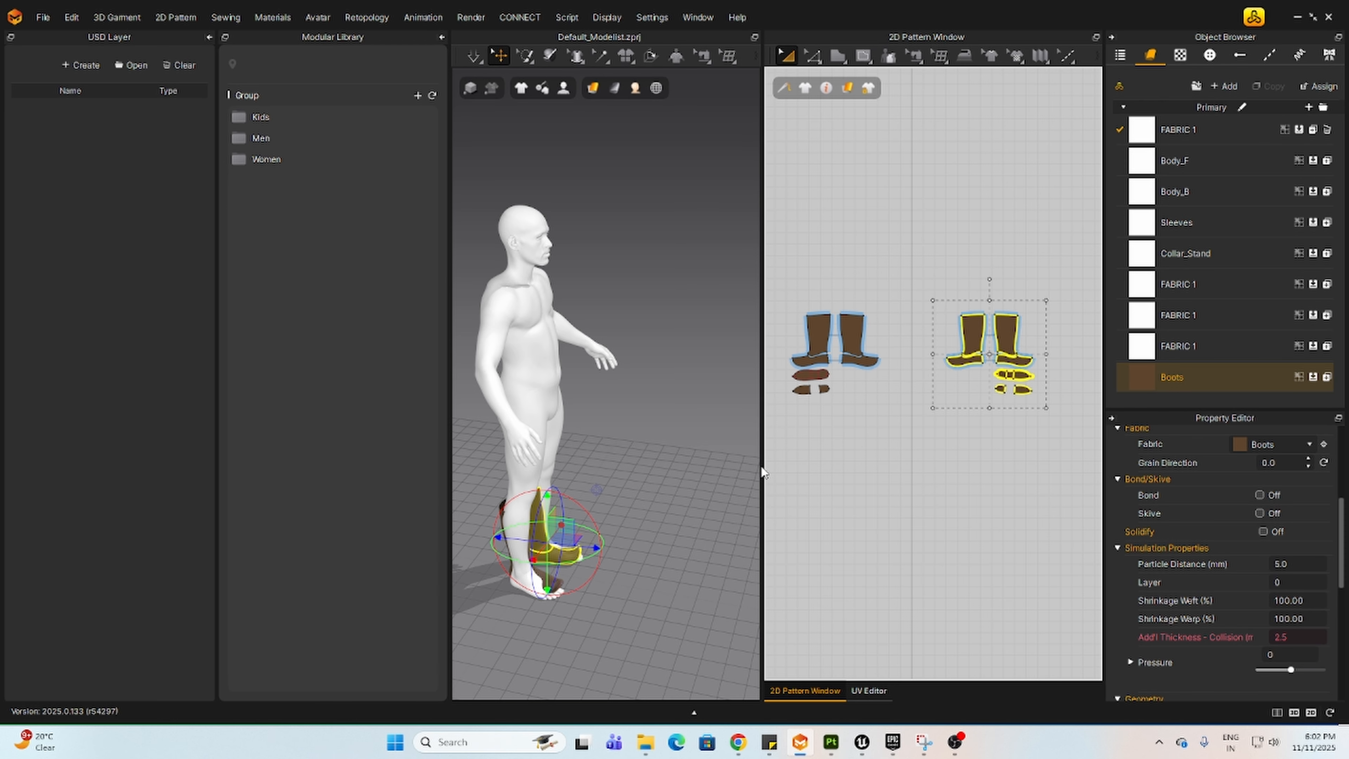
Step: Position the left boot around the avatar's left foot in 3D and check its placement from the front
scroll(624, 566, "up", 3)
right_click_drag(635, 550, 673, 514)
right_click_drag(586, 553, 751, 659)
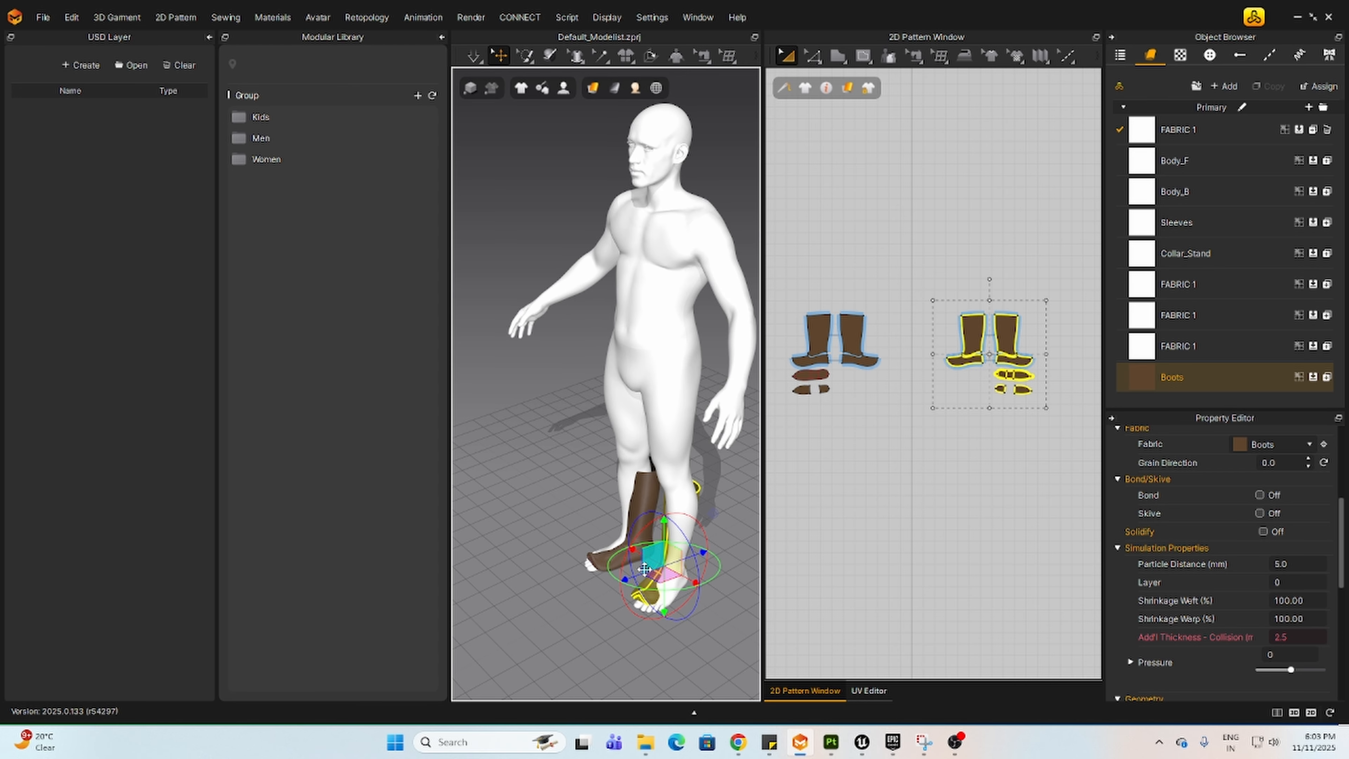
right_click_drag(585, 617, 529, 581)
scroll(534, 576, "up", 3)
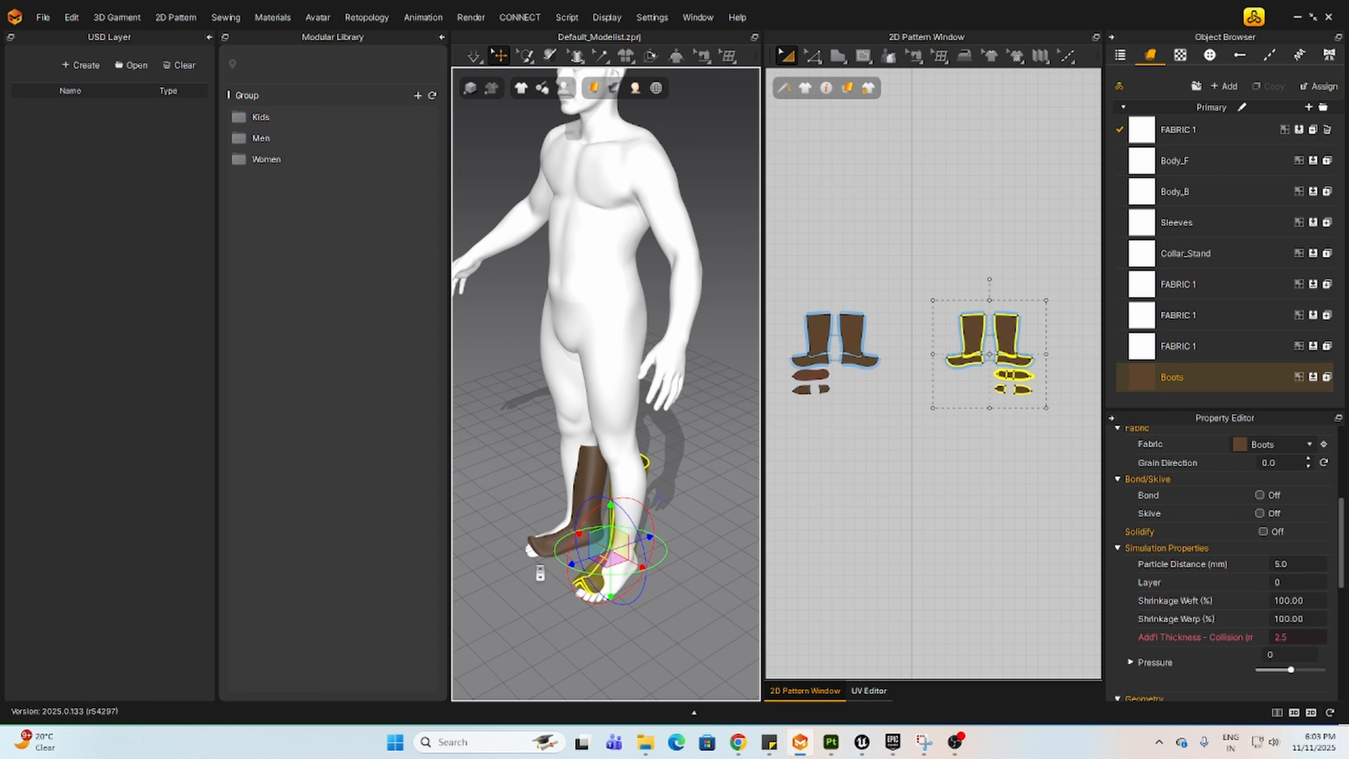
left_click_drag(631, 582, 647, 533)
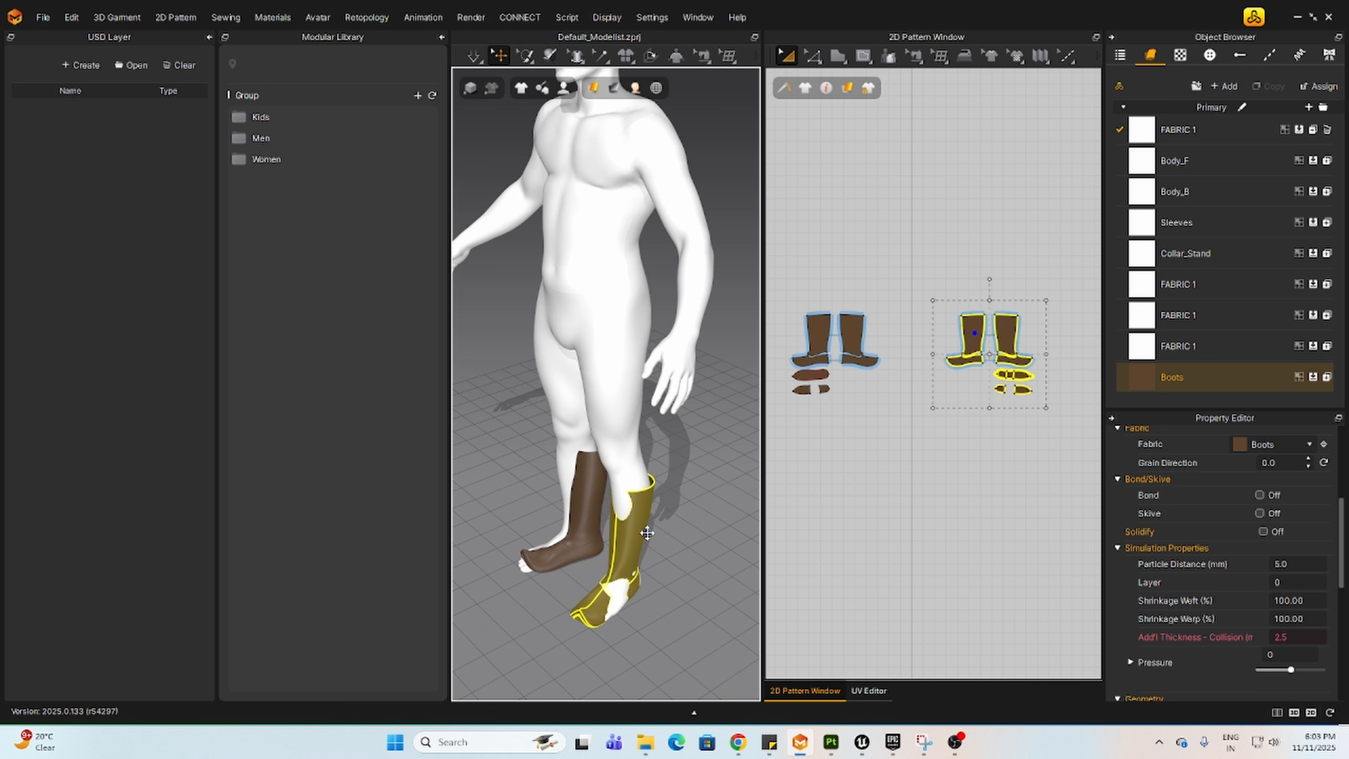
scroll(600, 580, "up", 2)
right_click_drag(600, 579, 667, 609)
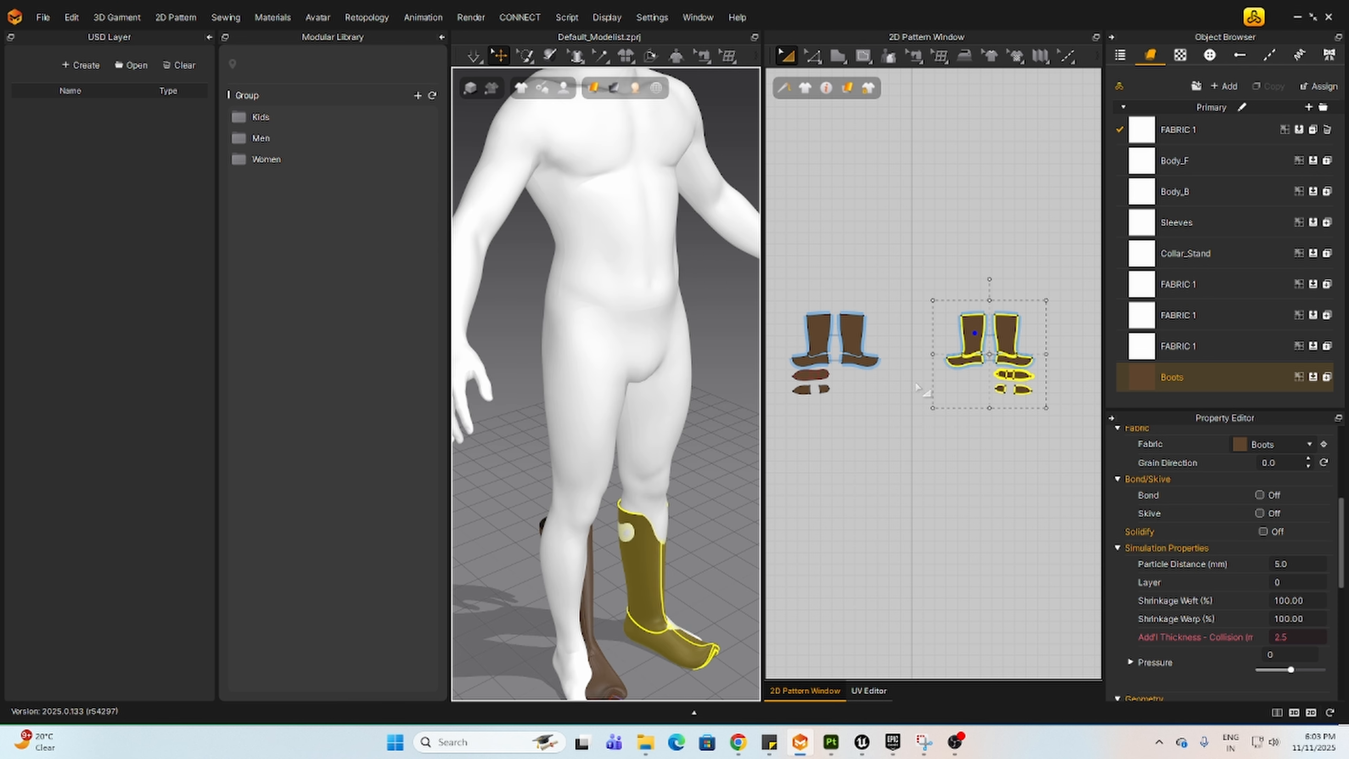
left_click_drag(923, 289, 1063, 451)
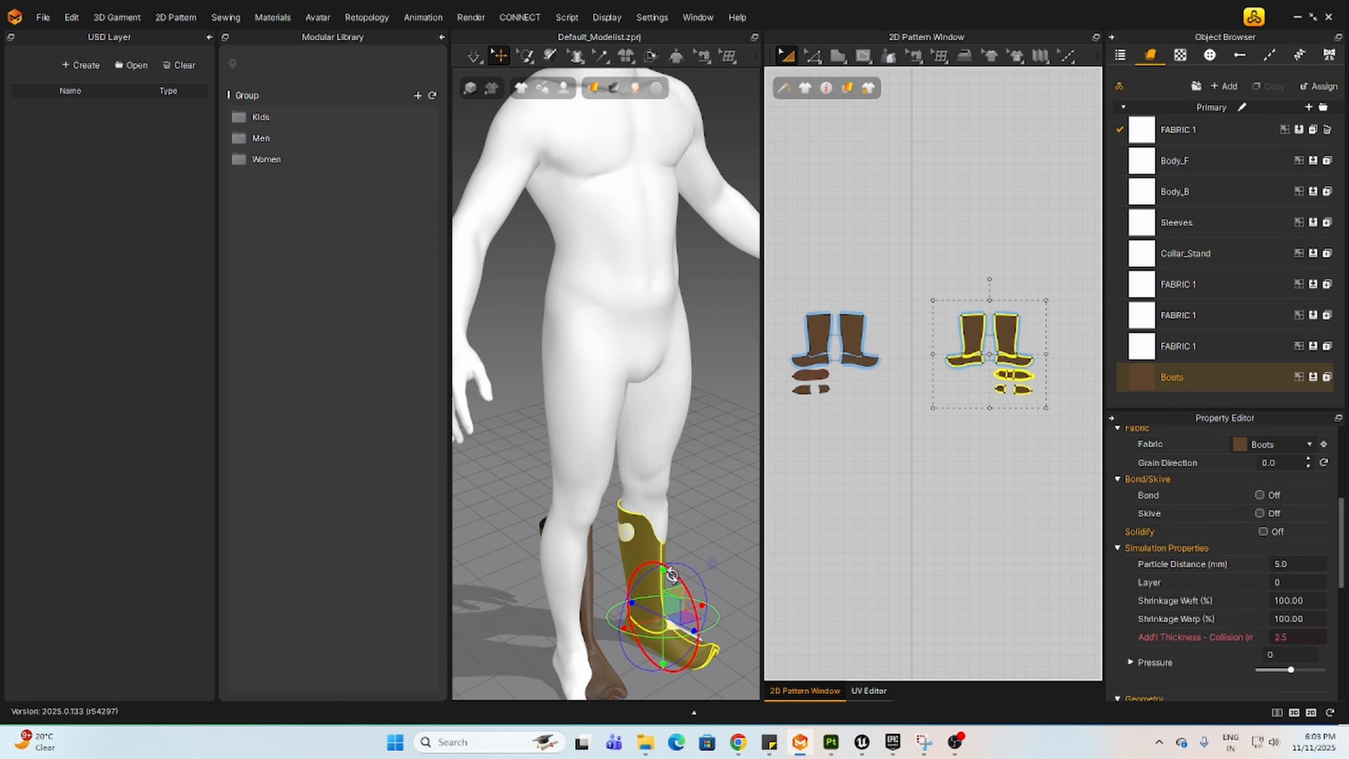
left_click_drag(677, 576, 677, 577)
scroll(626, 654, "up", 2)
scroll(626, 654, "down", 4)
Step: Select the right boot's patterns, nudge them toward the centre line, and position the boot around the avatar's right foot in 3D
left_click_drag(769, 286, 897, 483)
left_click_drag(854, 357, 862, 357)
right_click_drag(518, 646, 633, 556)
left_click_drag(633, 561, 636, 561)
left_click_drag(643, 520, 648, 529)
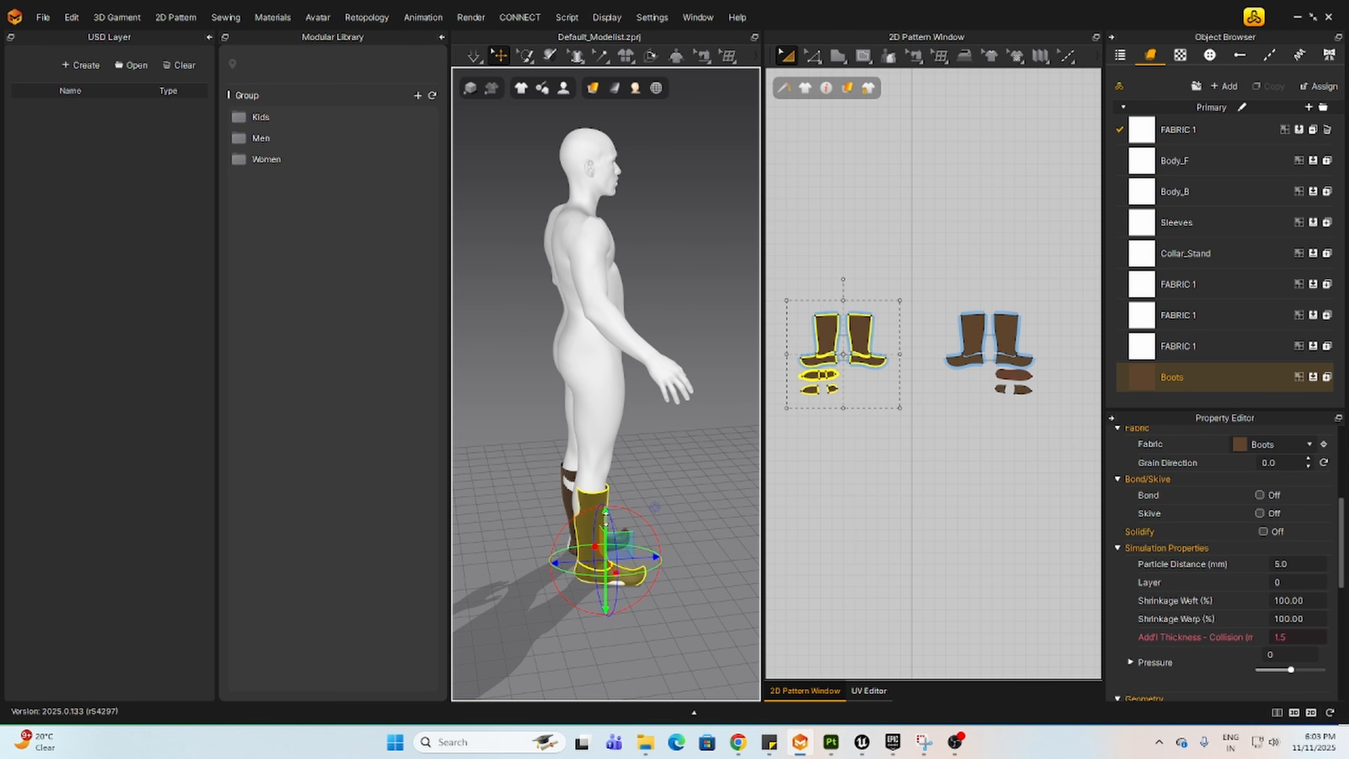
Step: Select the patterns of both boots and simulate them so that they close around the avatar's feet
right_click_drag(608, 519, 575, 488)
scroll(668, 520, "up", 3)
scroll(667, 521, "down", 3)
left_click_drag(809, 276, 1022, 501)
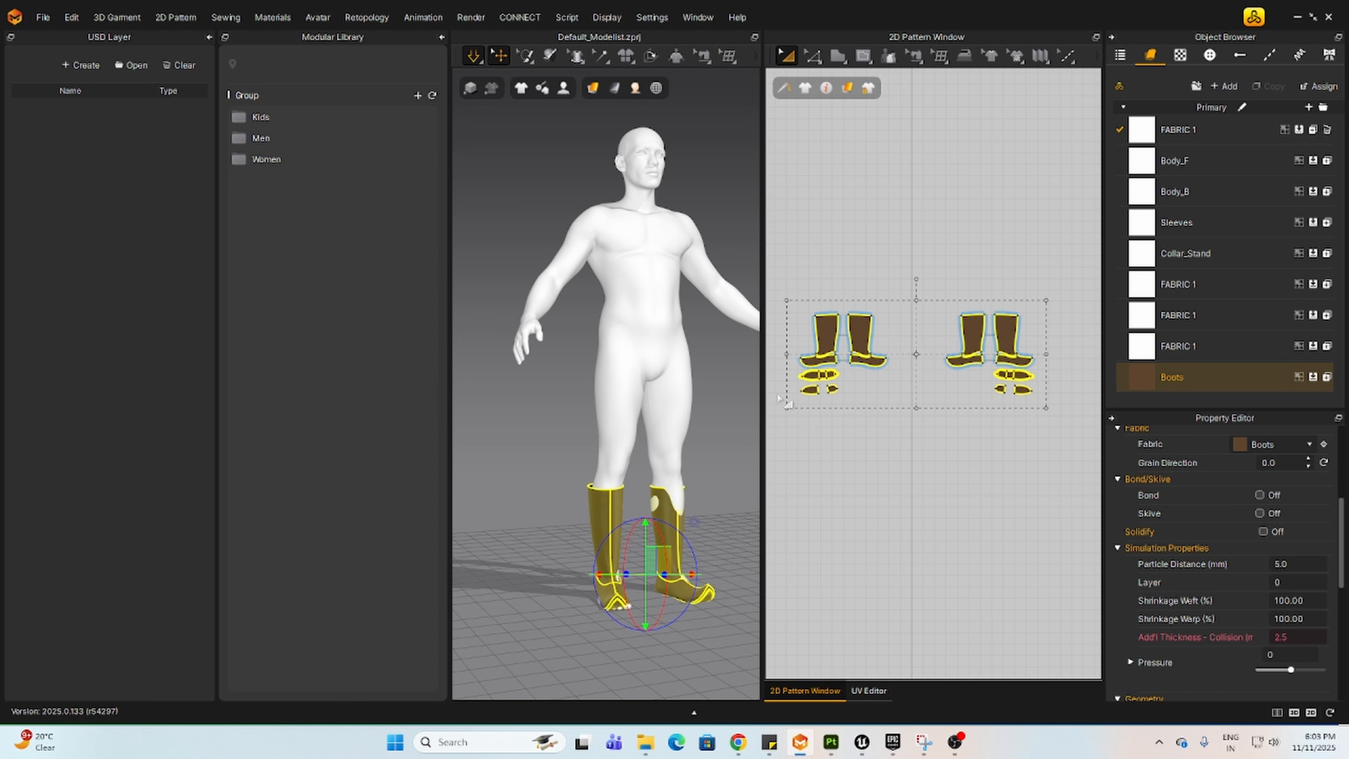
scroll(524, 574, "up", 3)
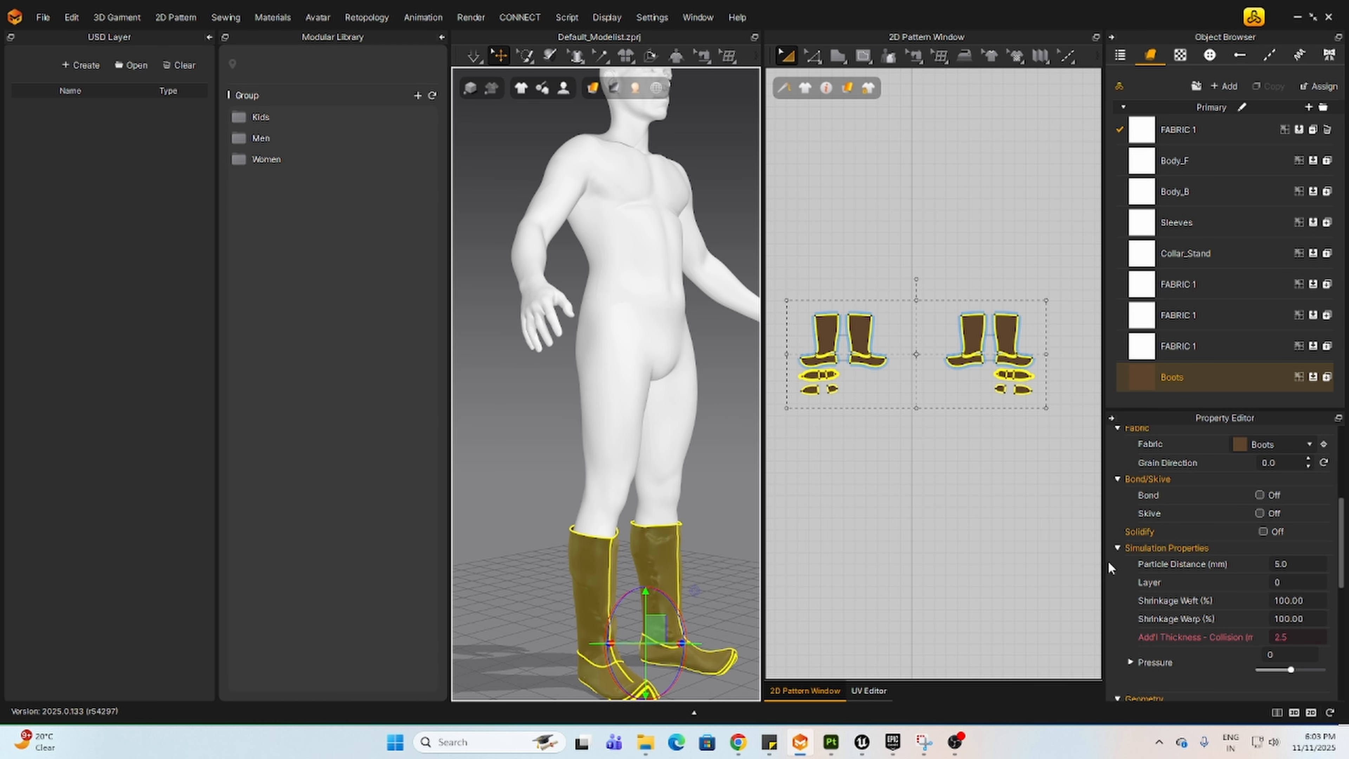
Step: Set the Particle Distance of all the boot patterns to 20 mm, synchronize them, and inspect the boots from the side
left_click(818, 272)
left_click_drag(818, 272, 1037, 500)
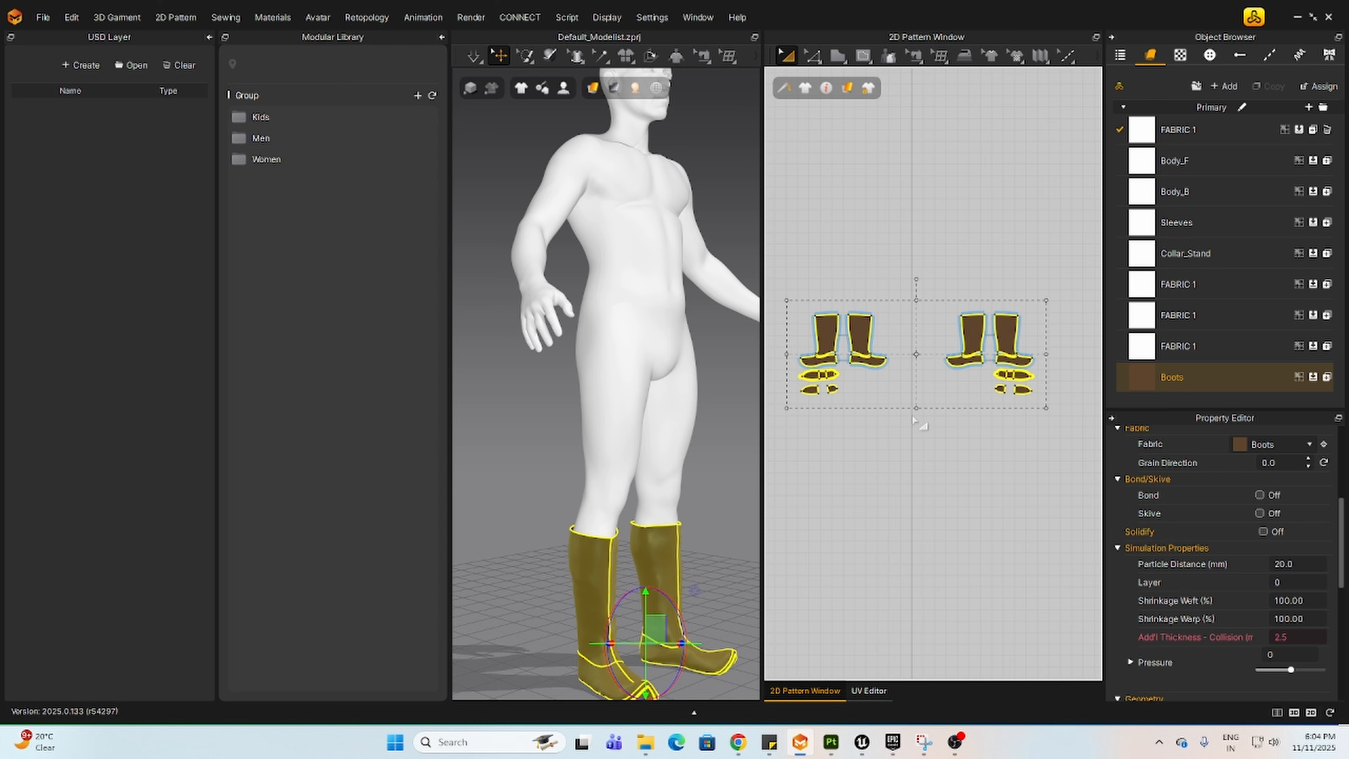
left_click(676, 56)
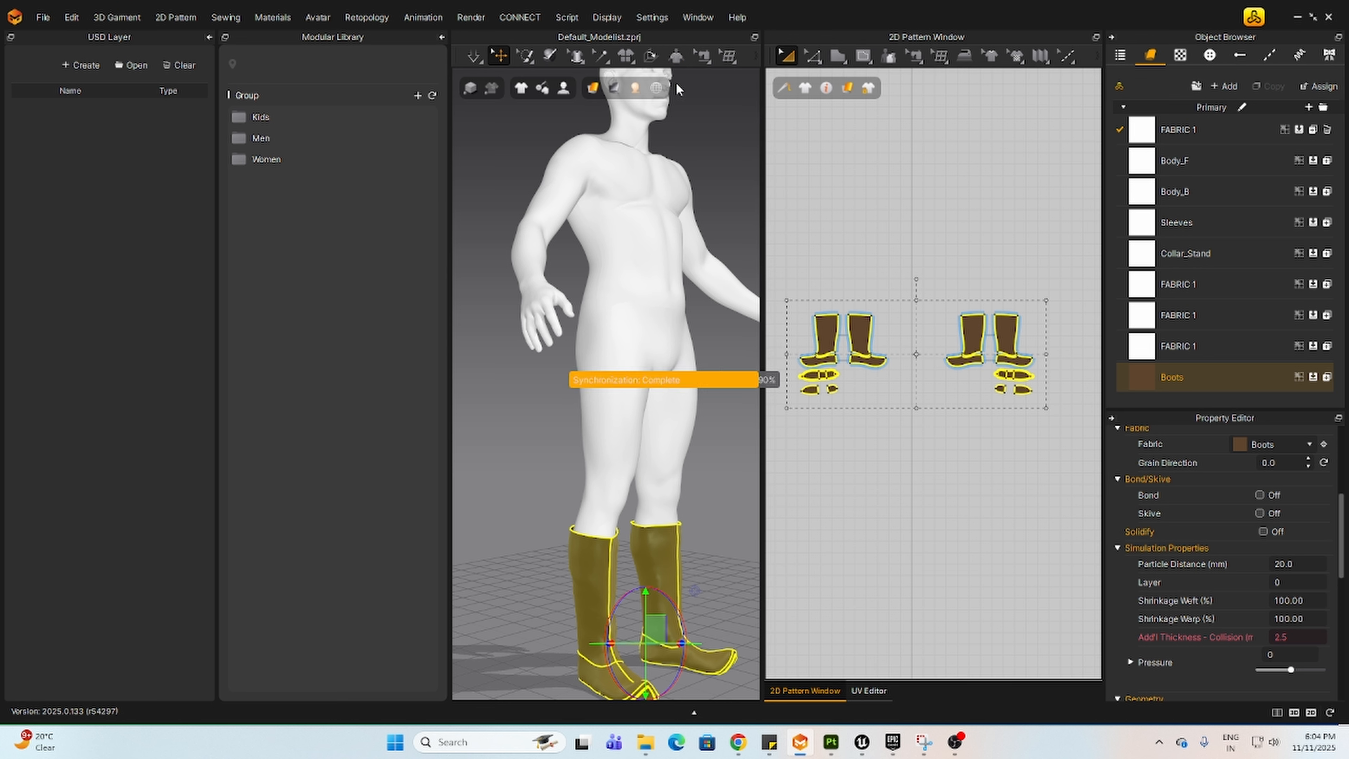
right_click_drag(575, 561, 675, 631)
left_click(870, 559)
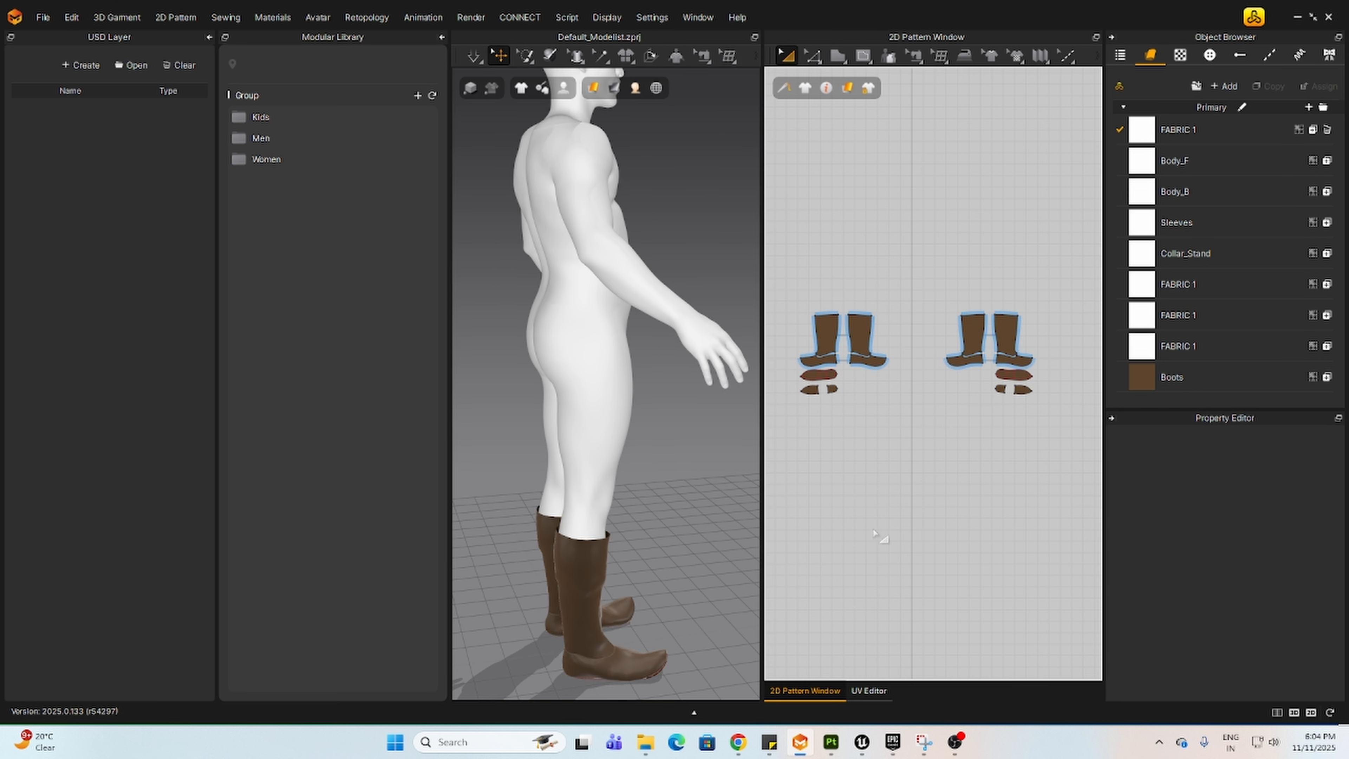
Step: Delete the four upper shaft patterns of the boots, keeping only the low shoe pieces
left_click_drag(1031, 345, 1058, 355)
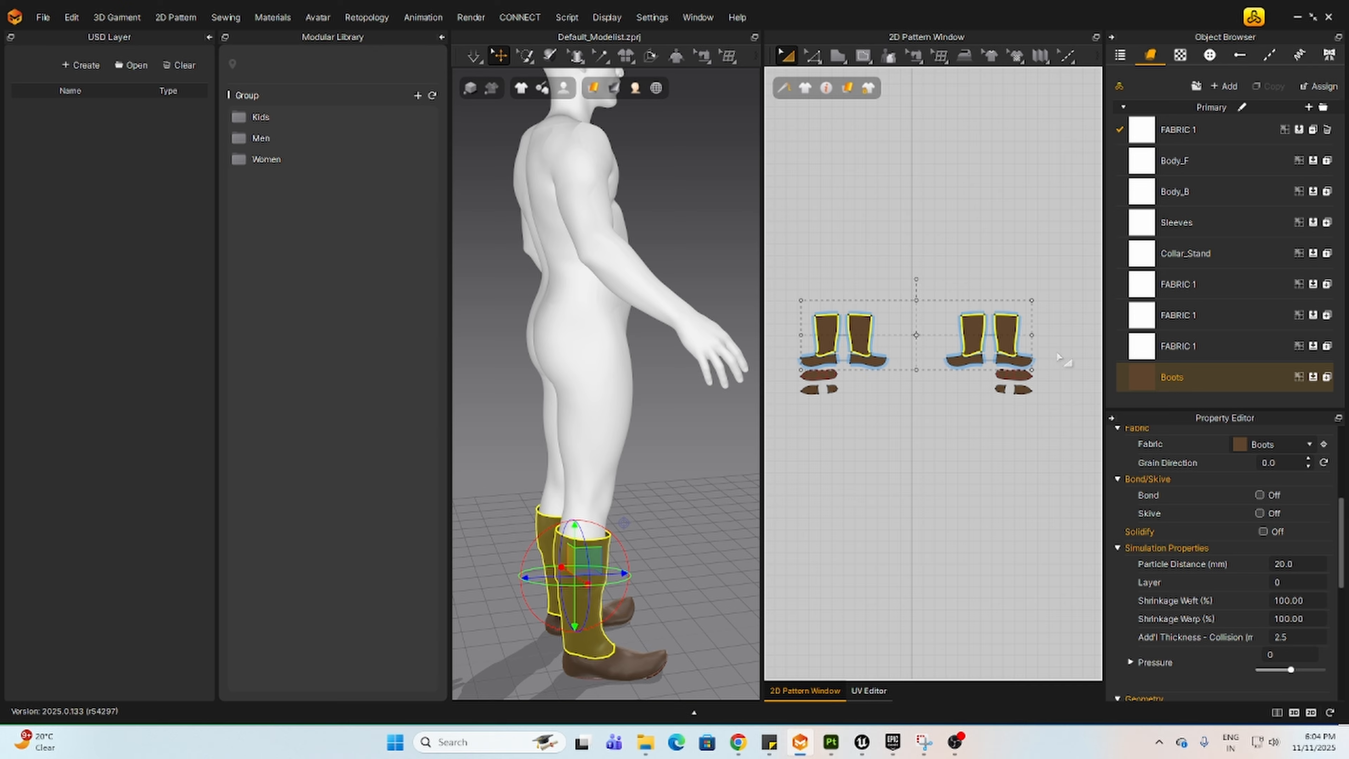
left_click(896, 448)
left_click_drag(1015, 353, 1034, 352)
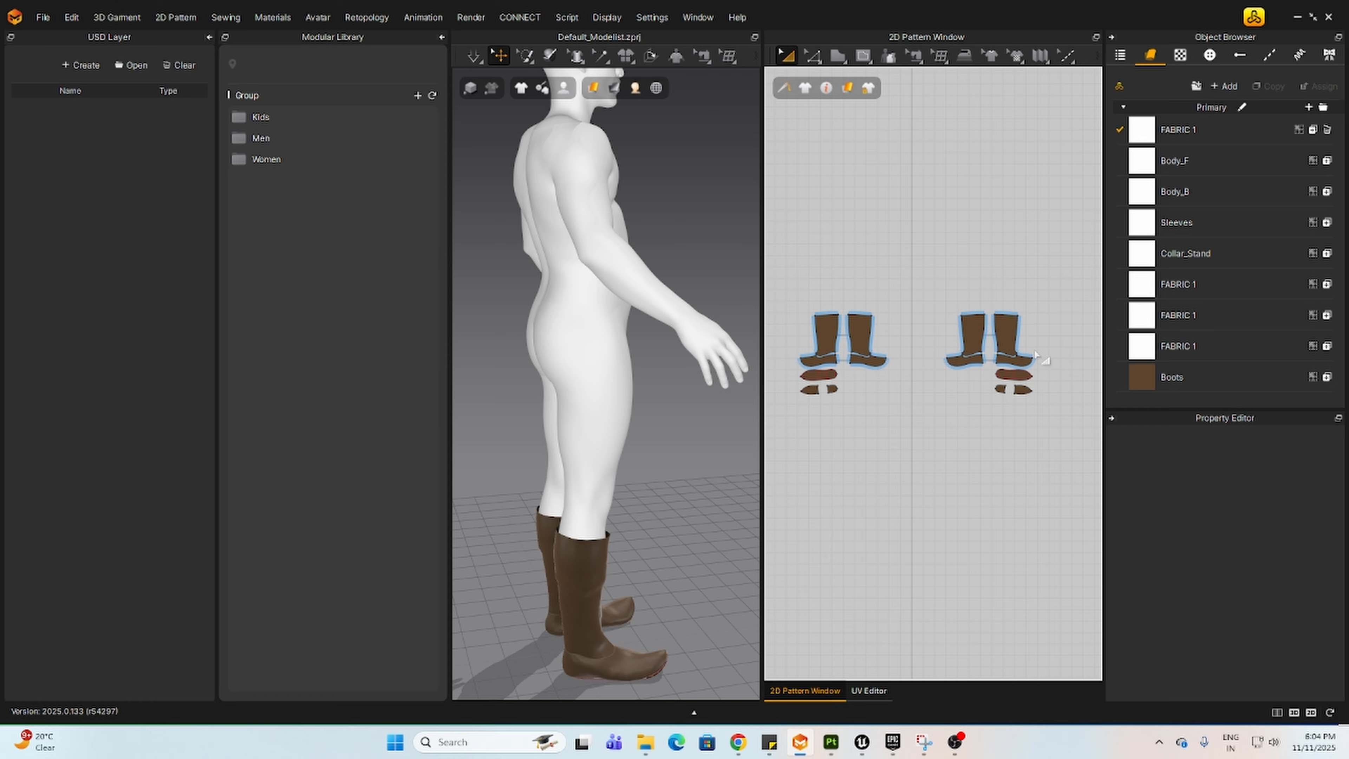
scroll(819, 313, "up", 2)
left_click_drag(779, 298, 1147, 378)
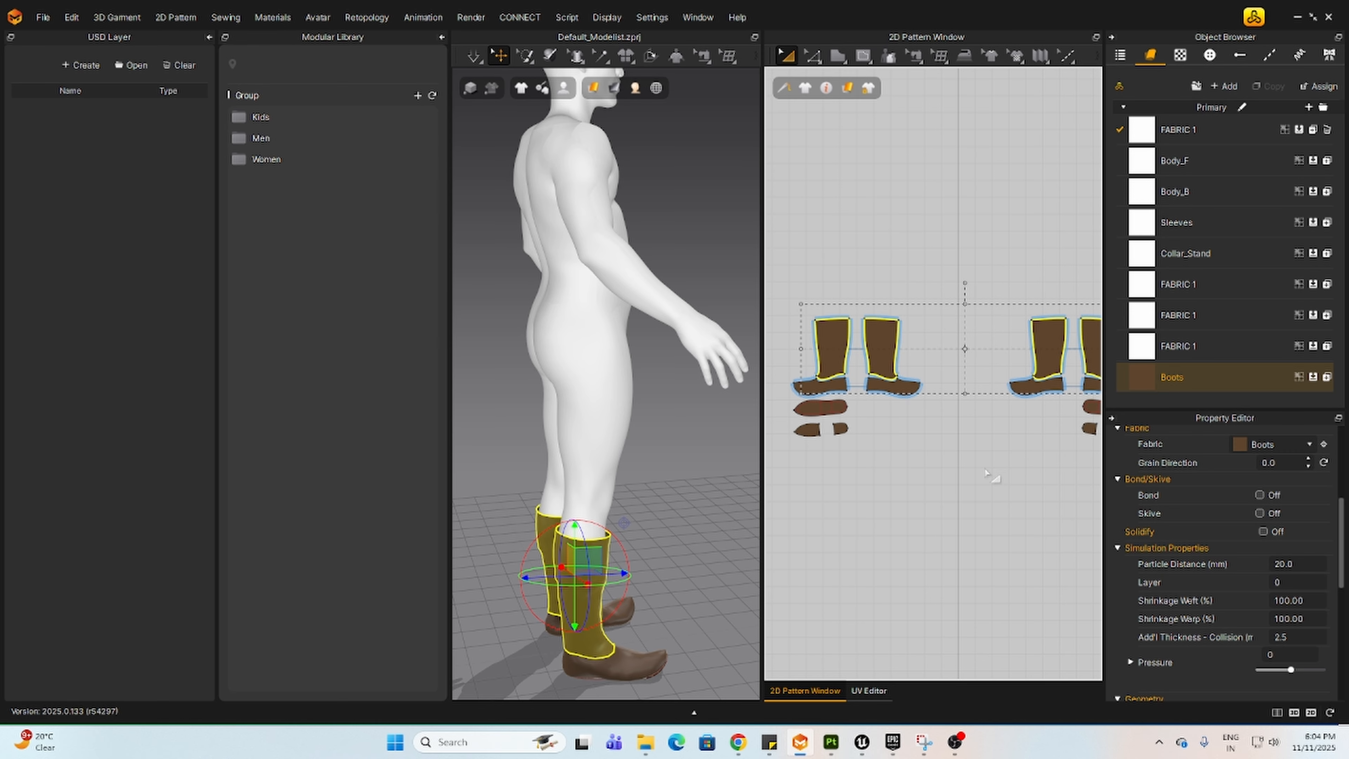
key("Delete")
scroll(672, 492, "down", 2)
scroll(863, 508, "down", 3)
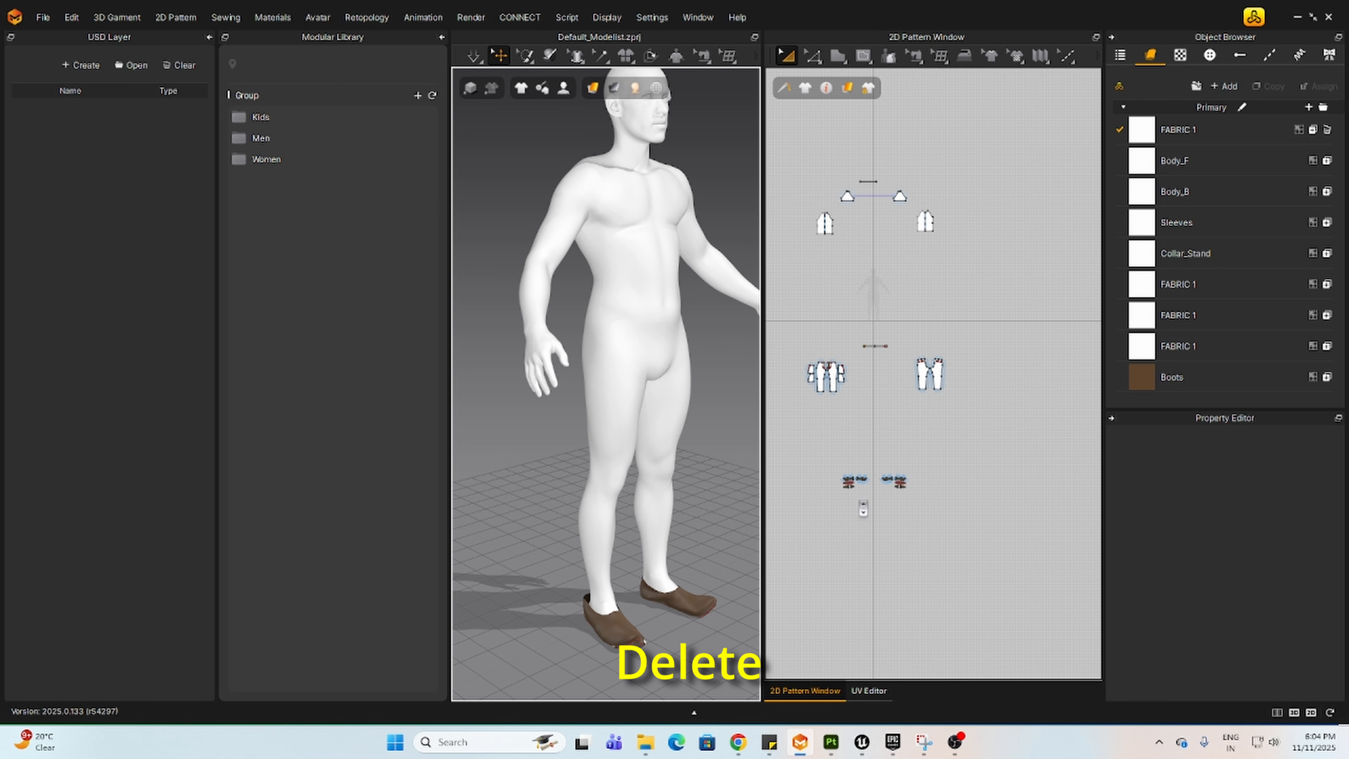
Step: Select all shirt and trouser patterns and show them again on the avatar in 3D
left_click_drag(795, 156, 1055, 464)
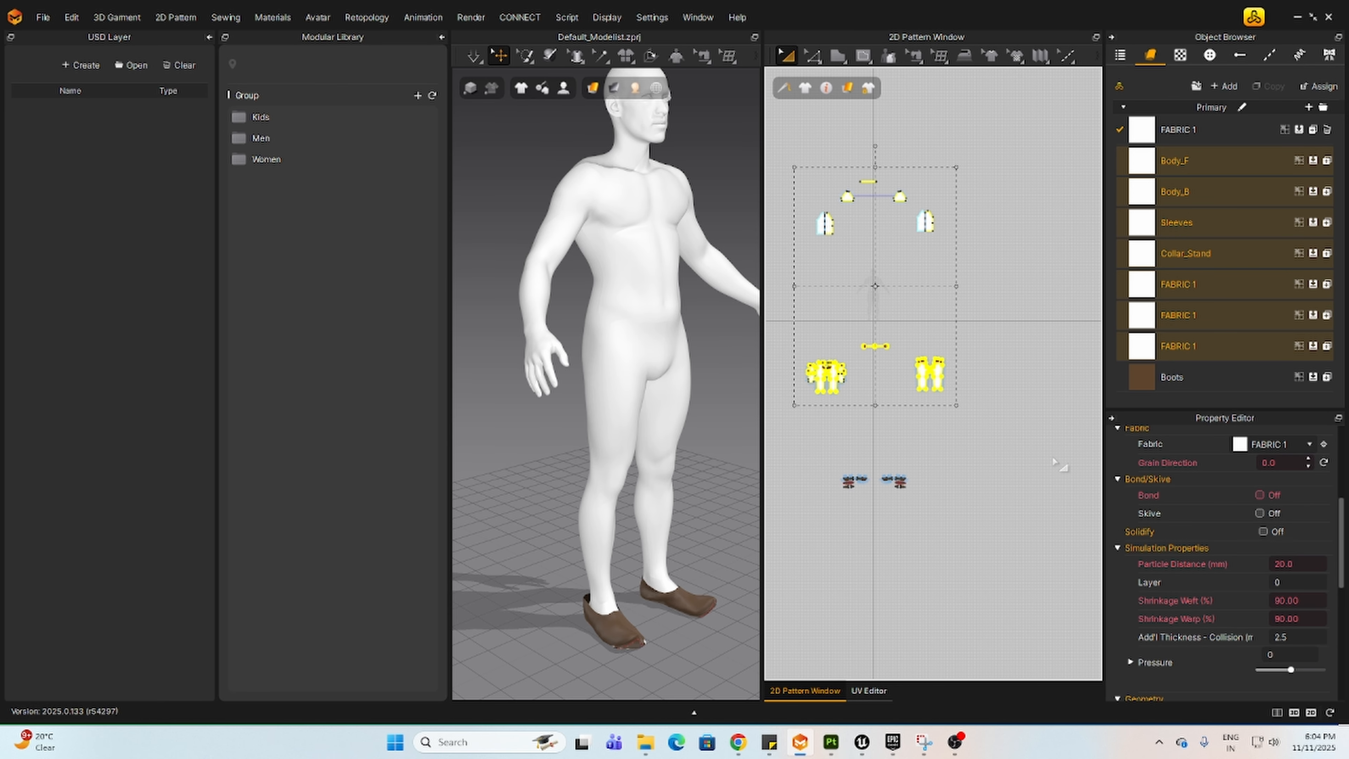
key("shift+q")
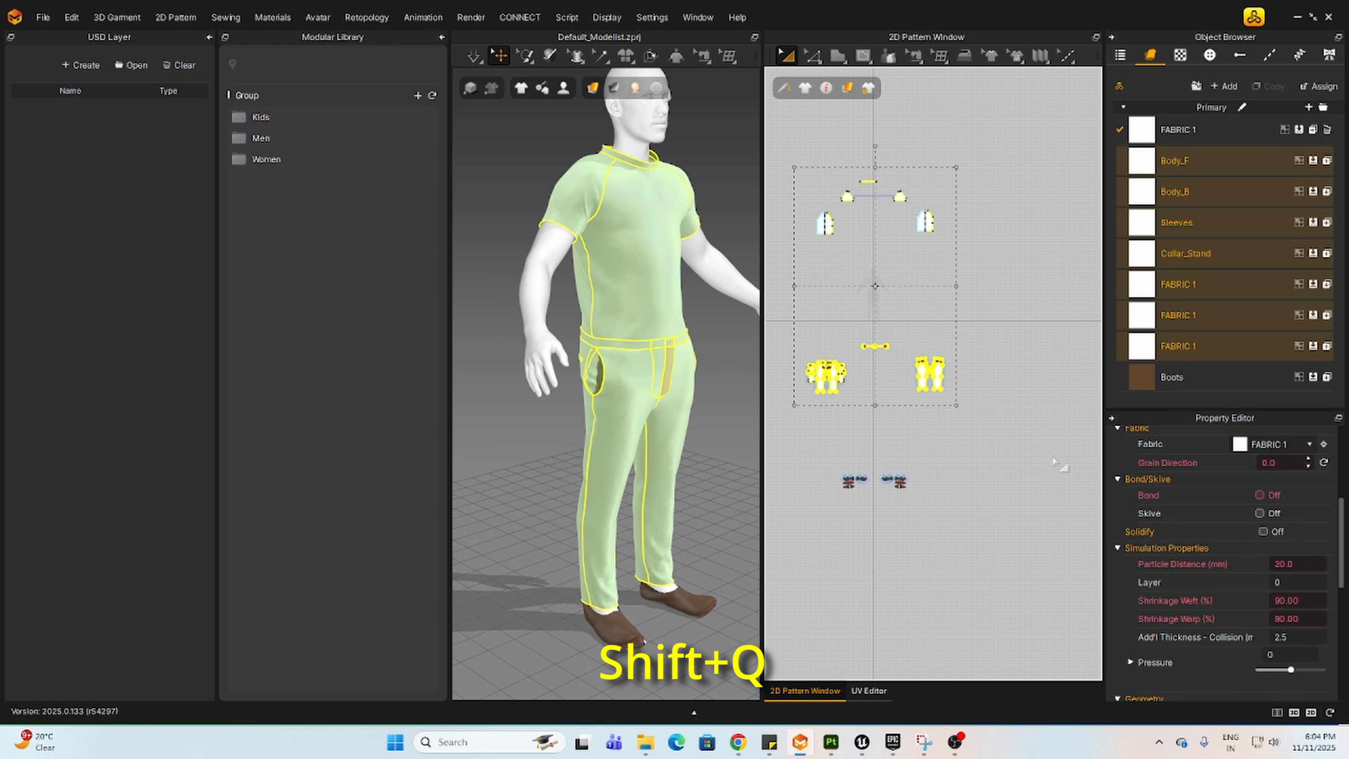
left_click(1054, 461)
right_click_drag(738, 497, 706, 360)
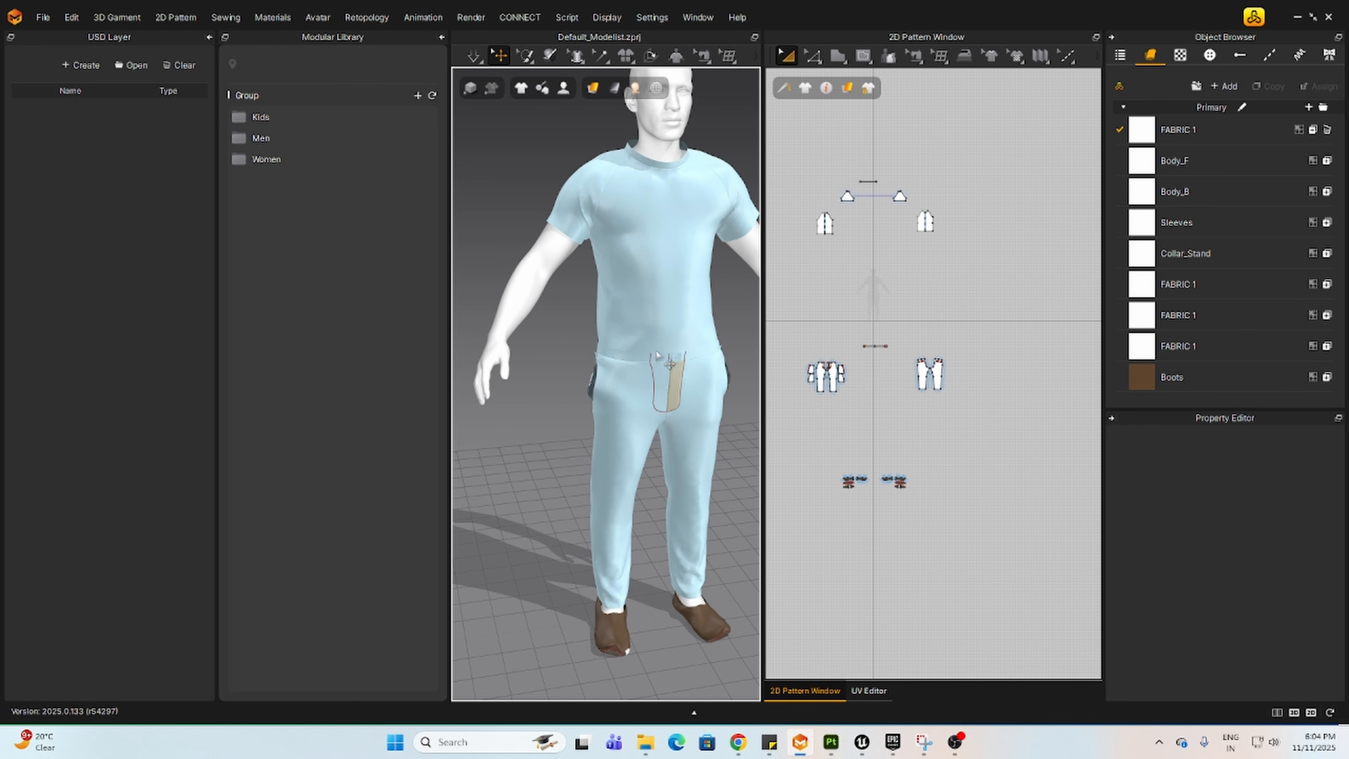
Step: Select all trouser patterns, set their Layer to 1, and accept the layer information message
left_click(926, 221)
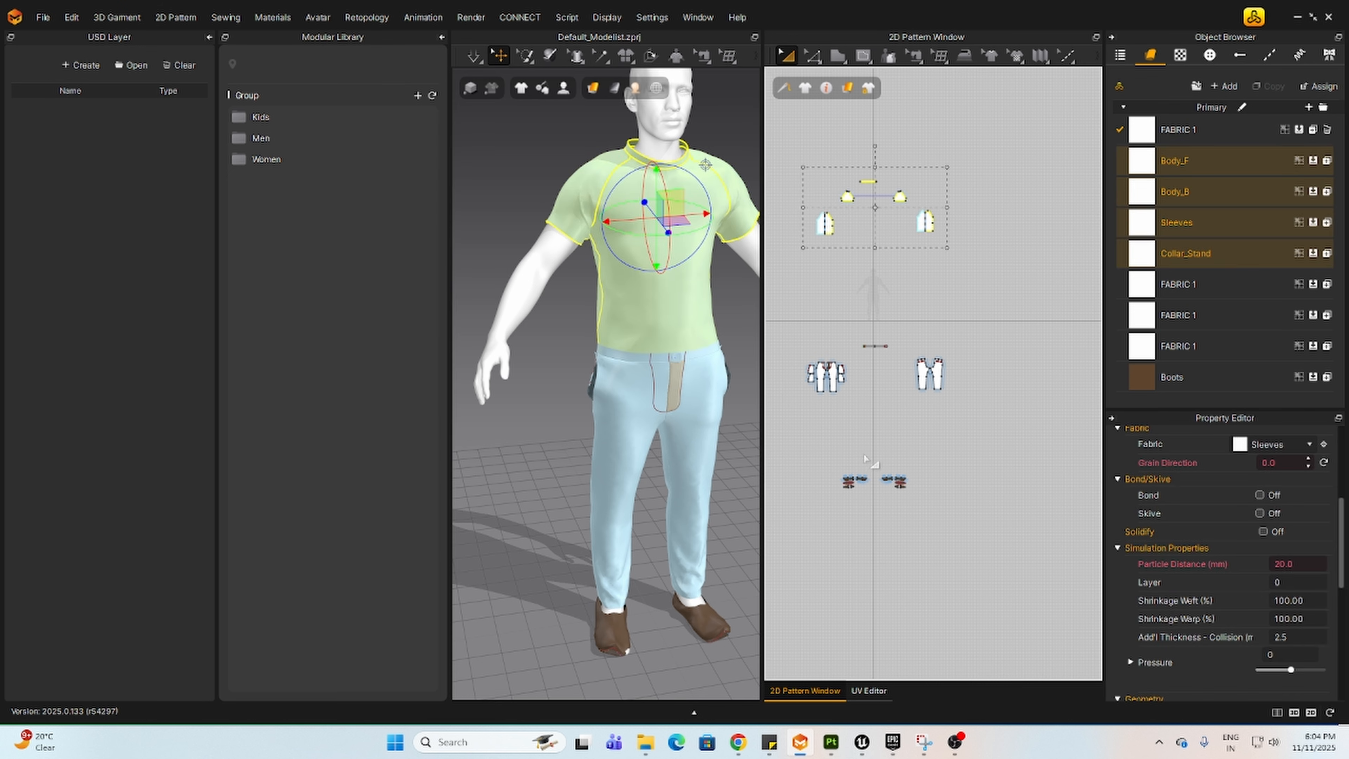
right_click_drag(542, 495, 596, 508)
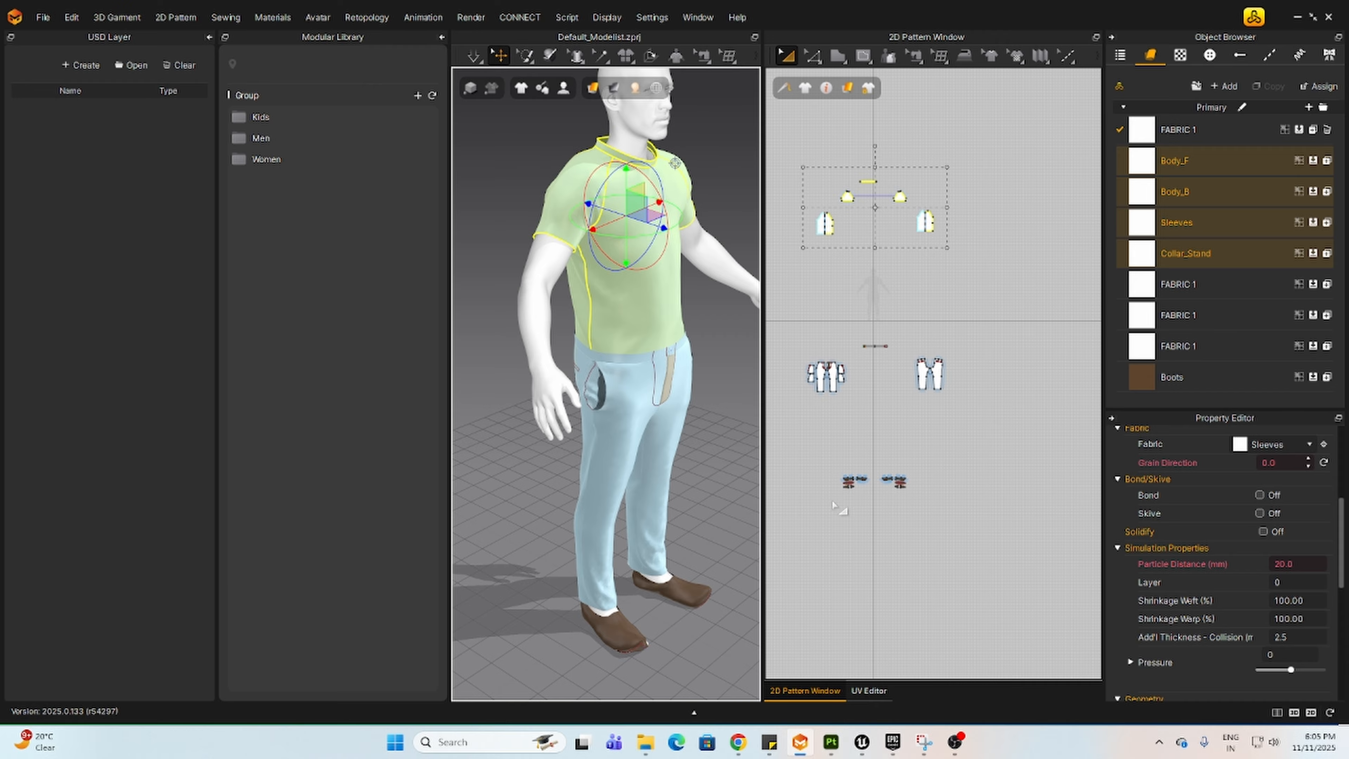
left_click_drag(835, 449, 924, 518)
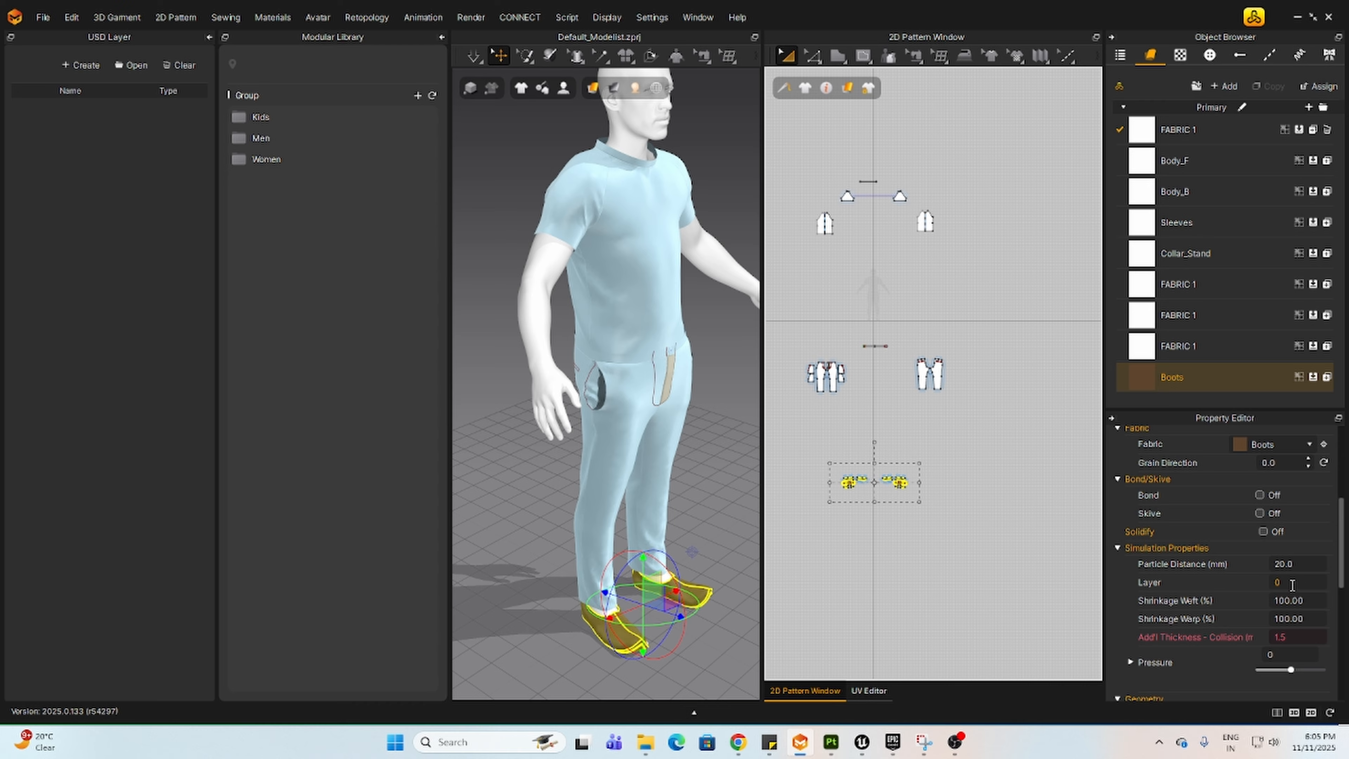
left_click_drag(785, 329, 909, 424)
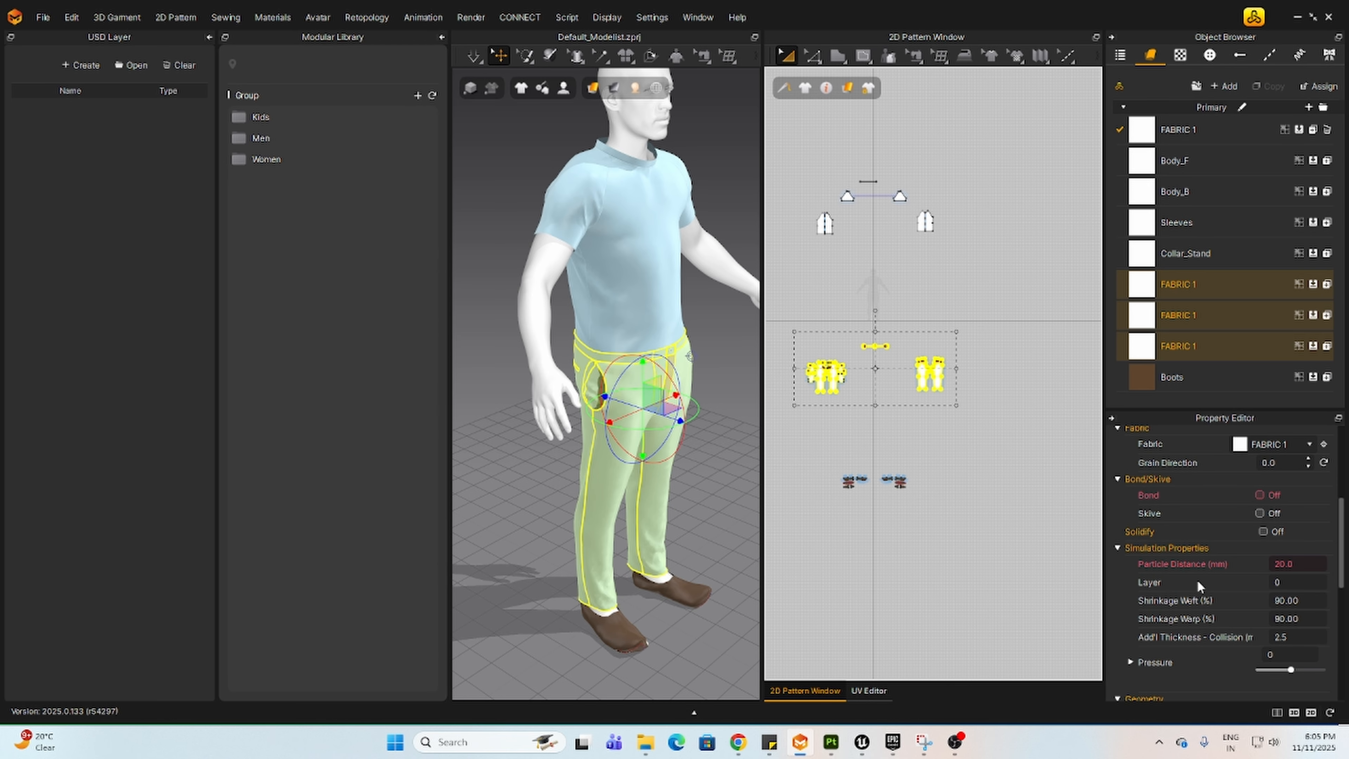
right_click_drag(557, 624, 566, 583)
left_click(1281, 582)
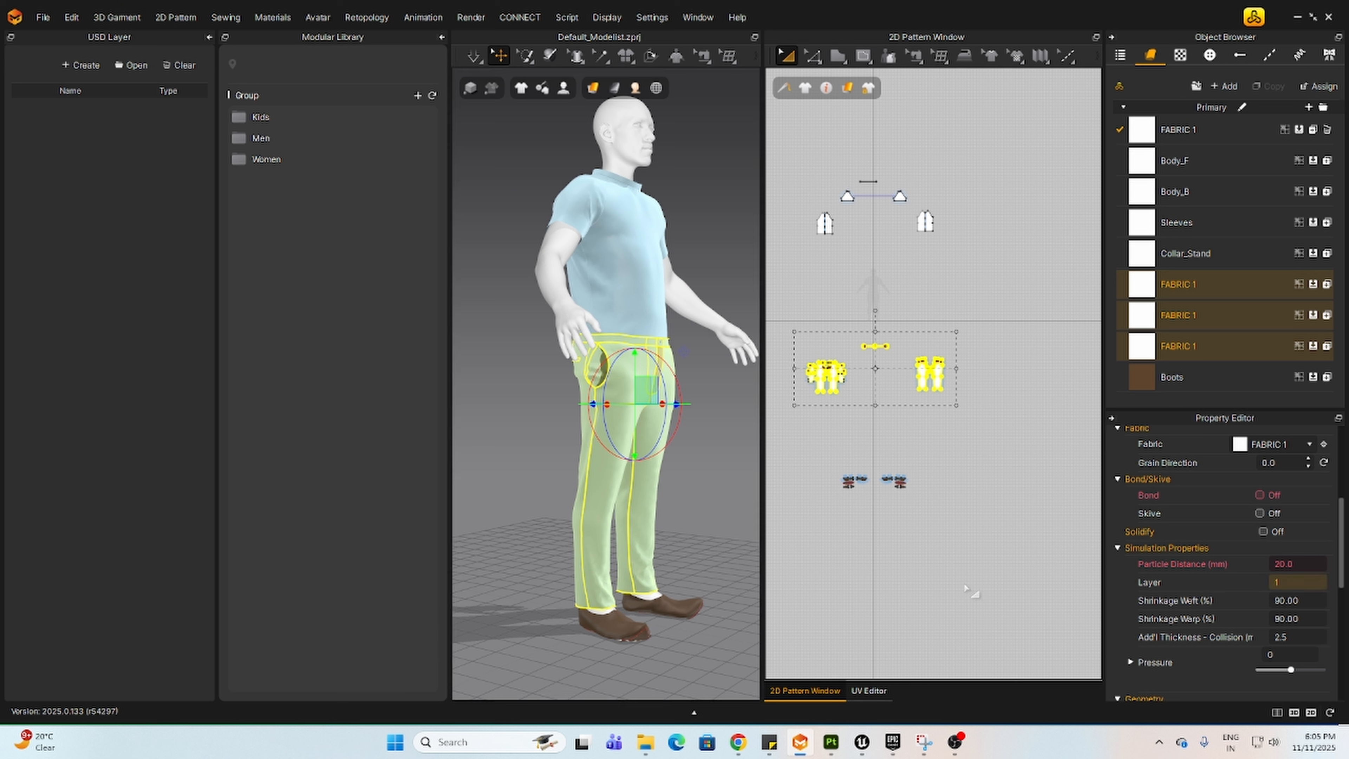
key("Return")
left_click(674, 431)
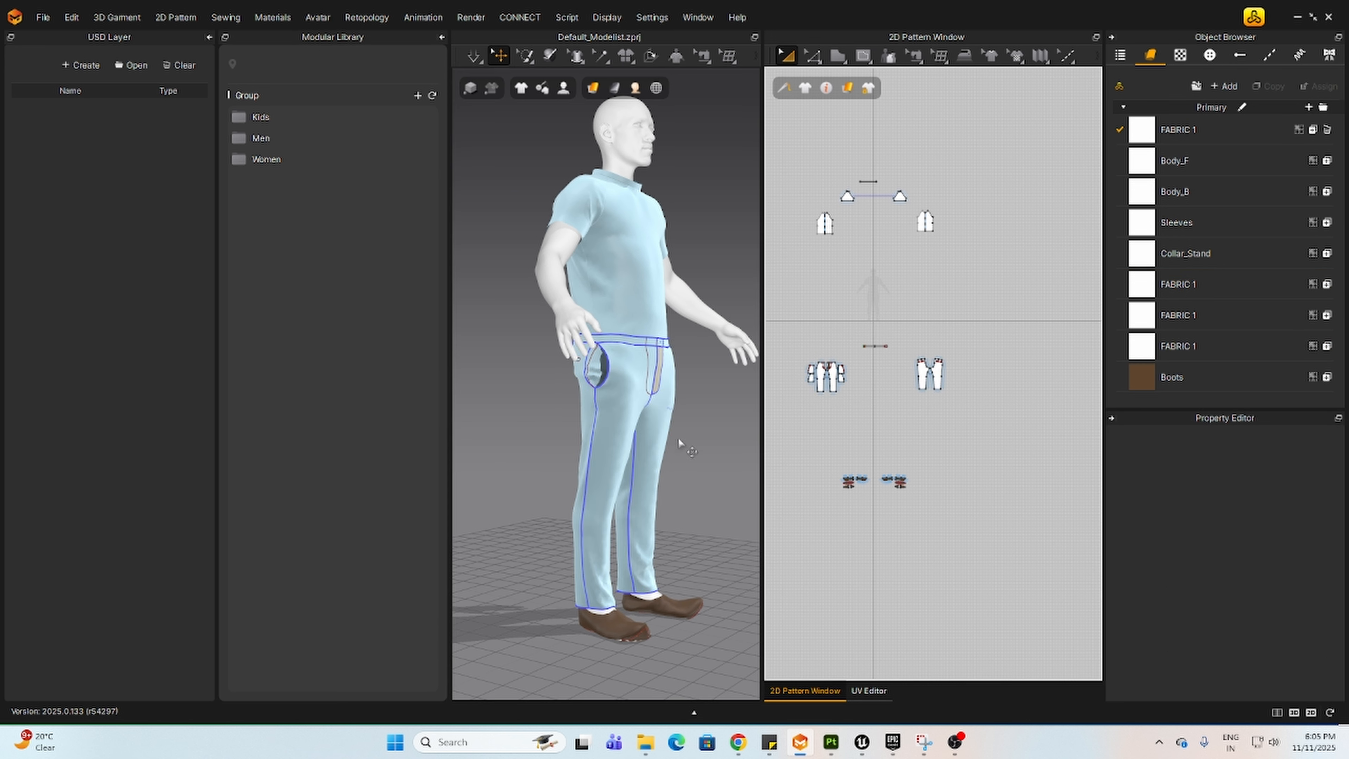
Step: Select all shirt patterns, set their Layer to 2, and accept the layer information message
left_click_drag(973, 295, 975, 298)
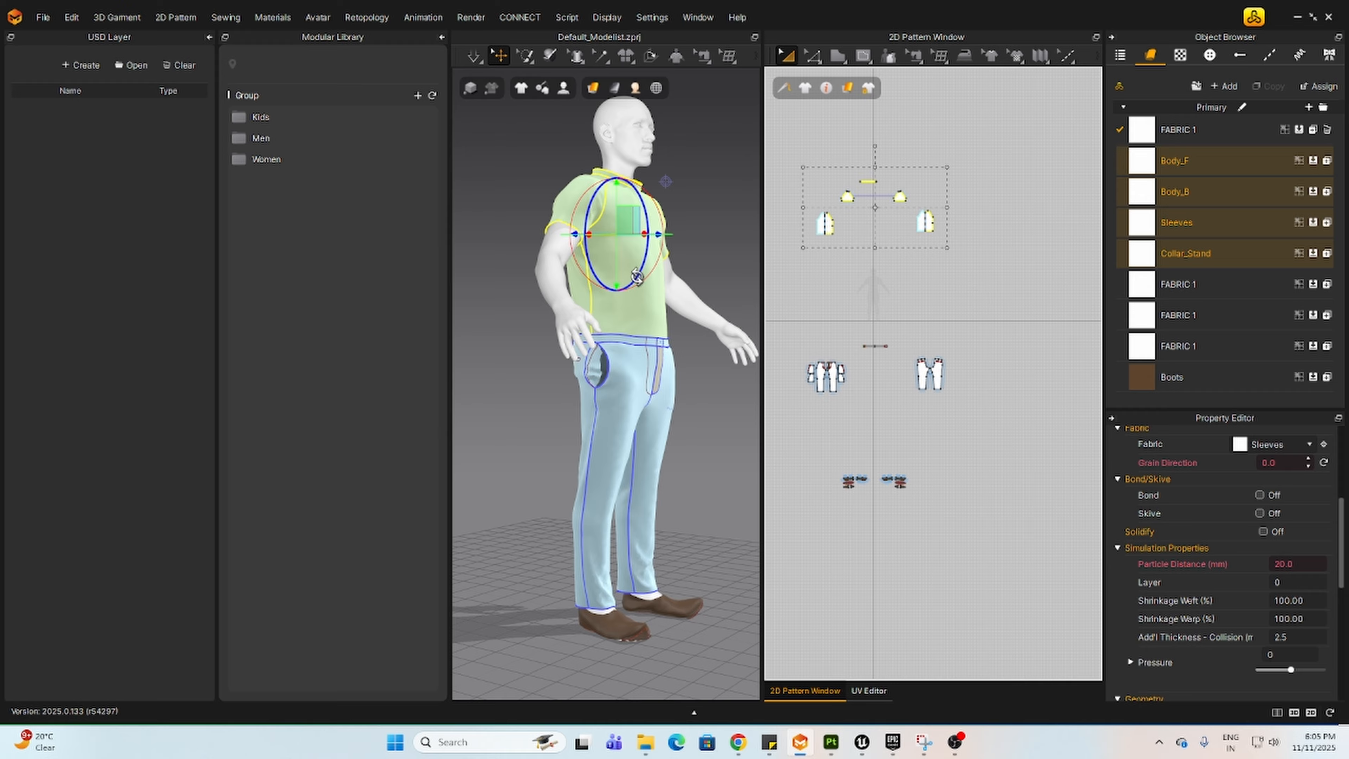
double_click(1284, 582)
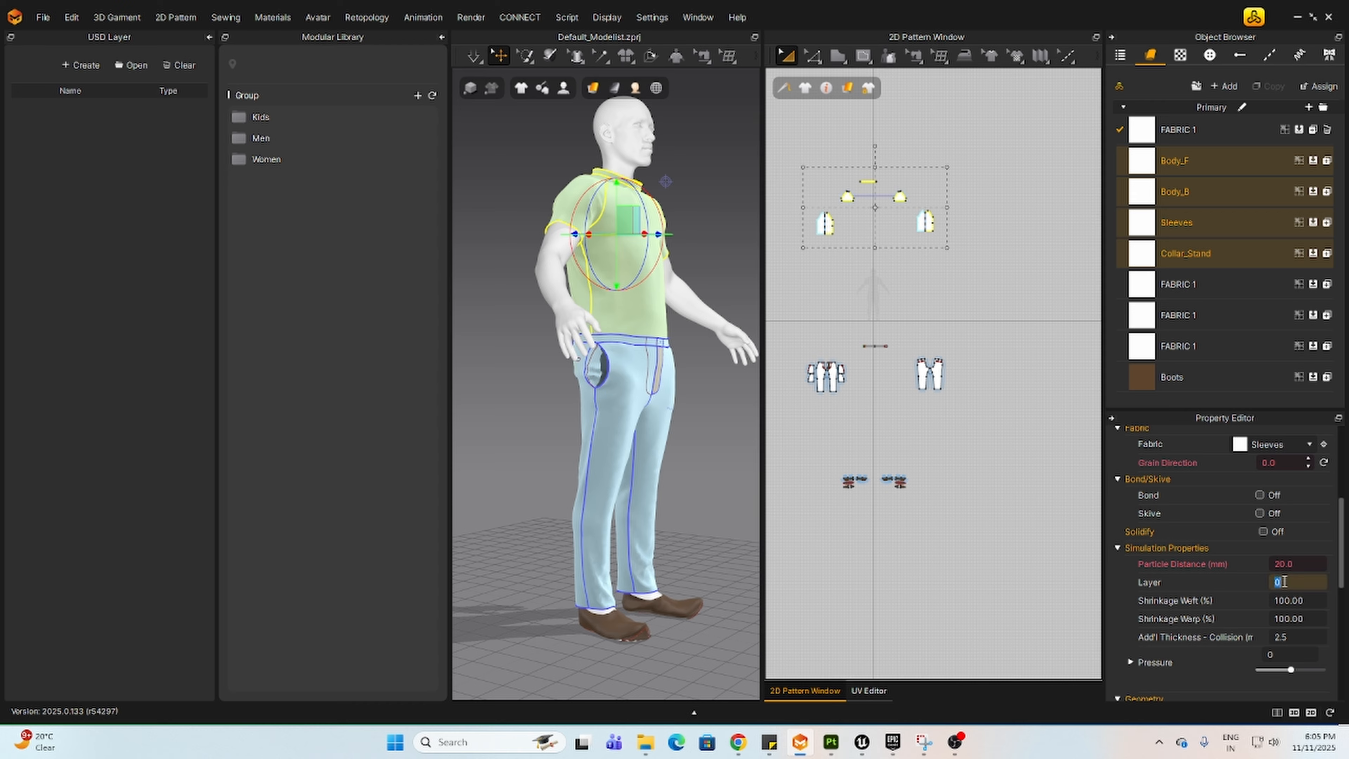
left_click(1073, 584)
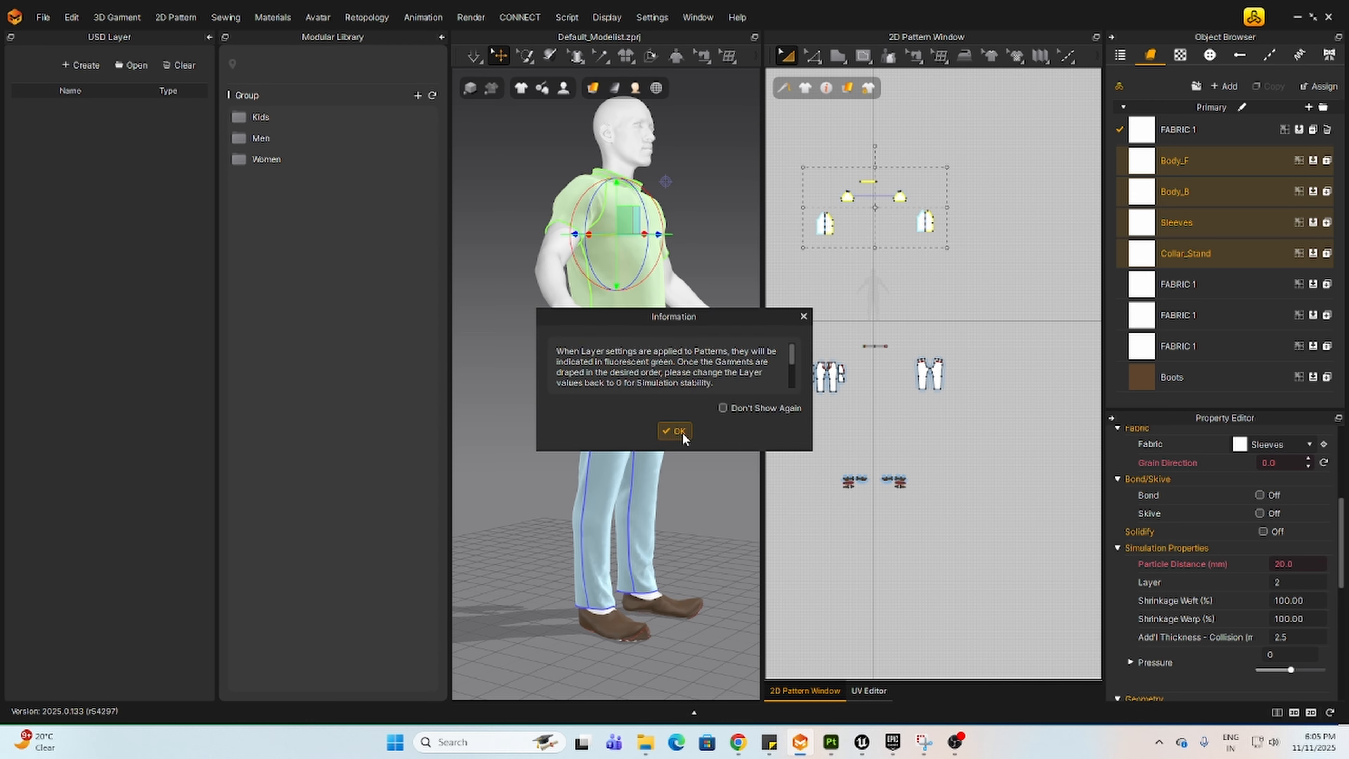
left_click(679, 432)
Step: Unfreeze all shirt and trouser patterns and freeze the shoe patterns
left_click_drag(775, 139, 1004, 446)
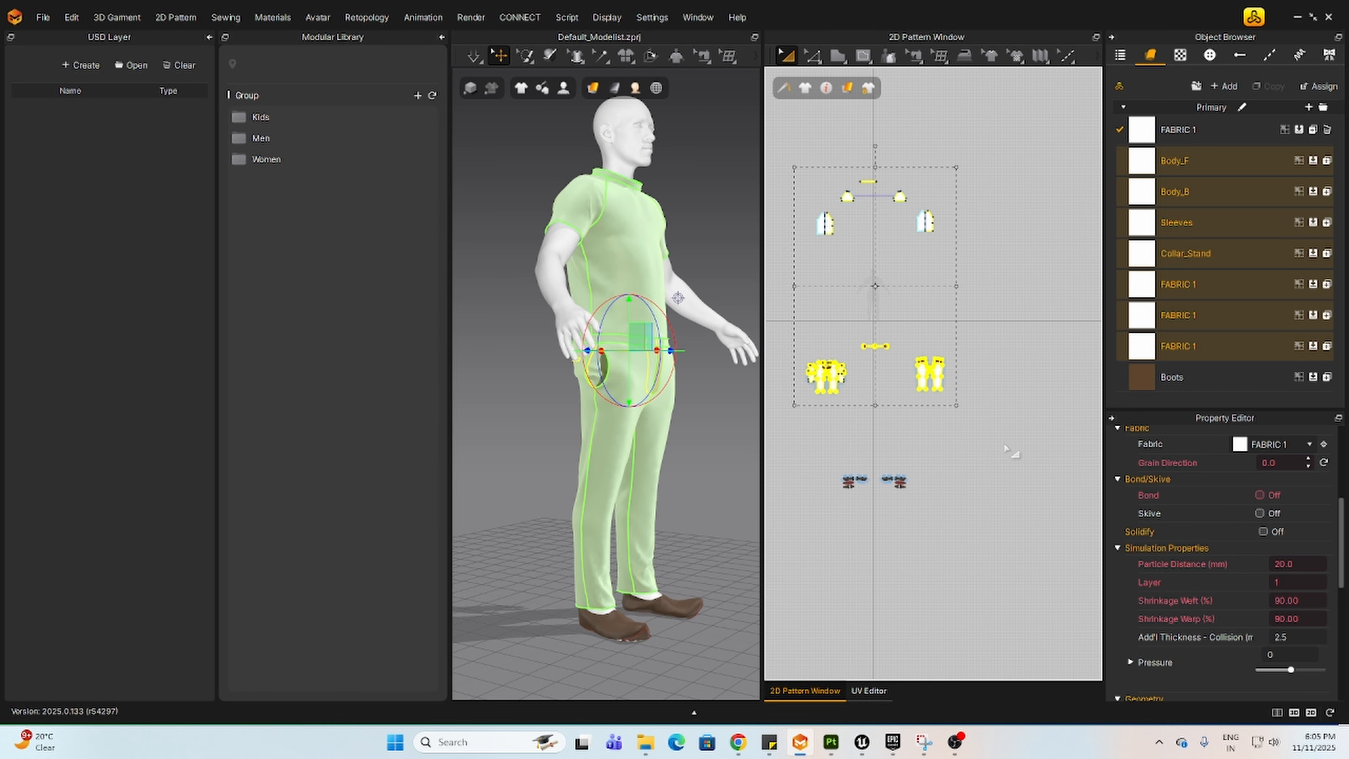
key("ctrl+k")
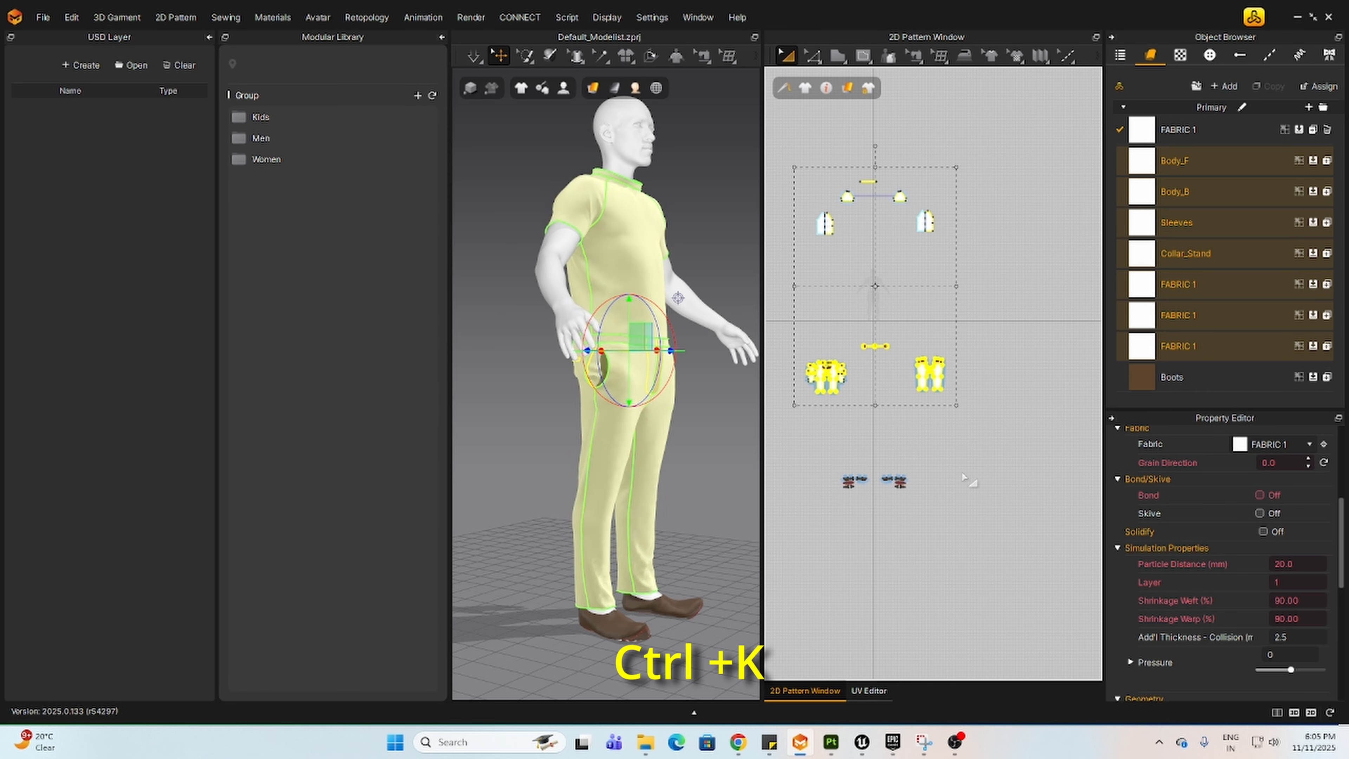
left_click_drag(821, 461, 969, 537)
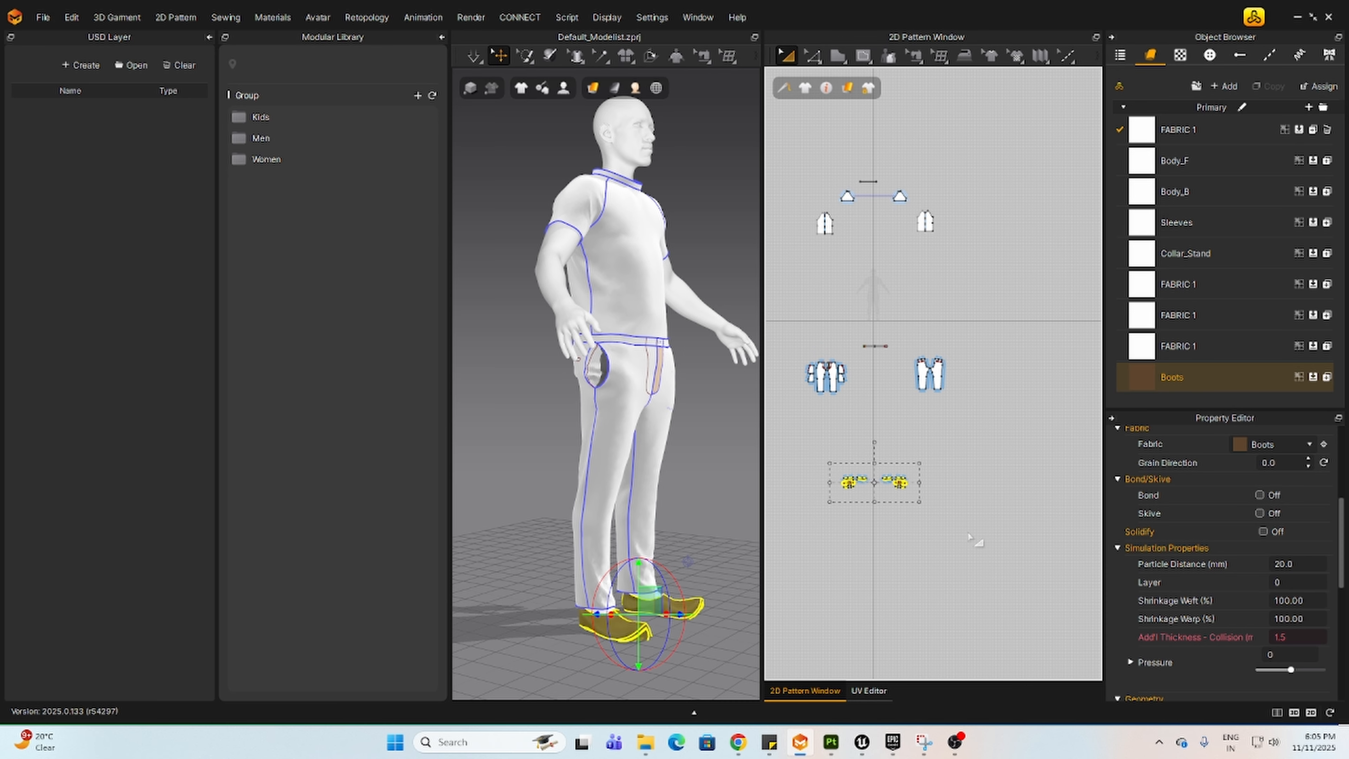
key("ctrl+k")
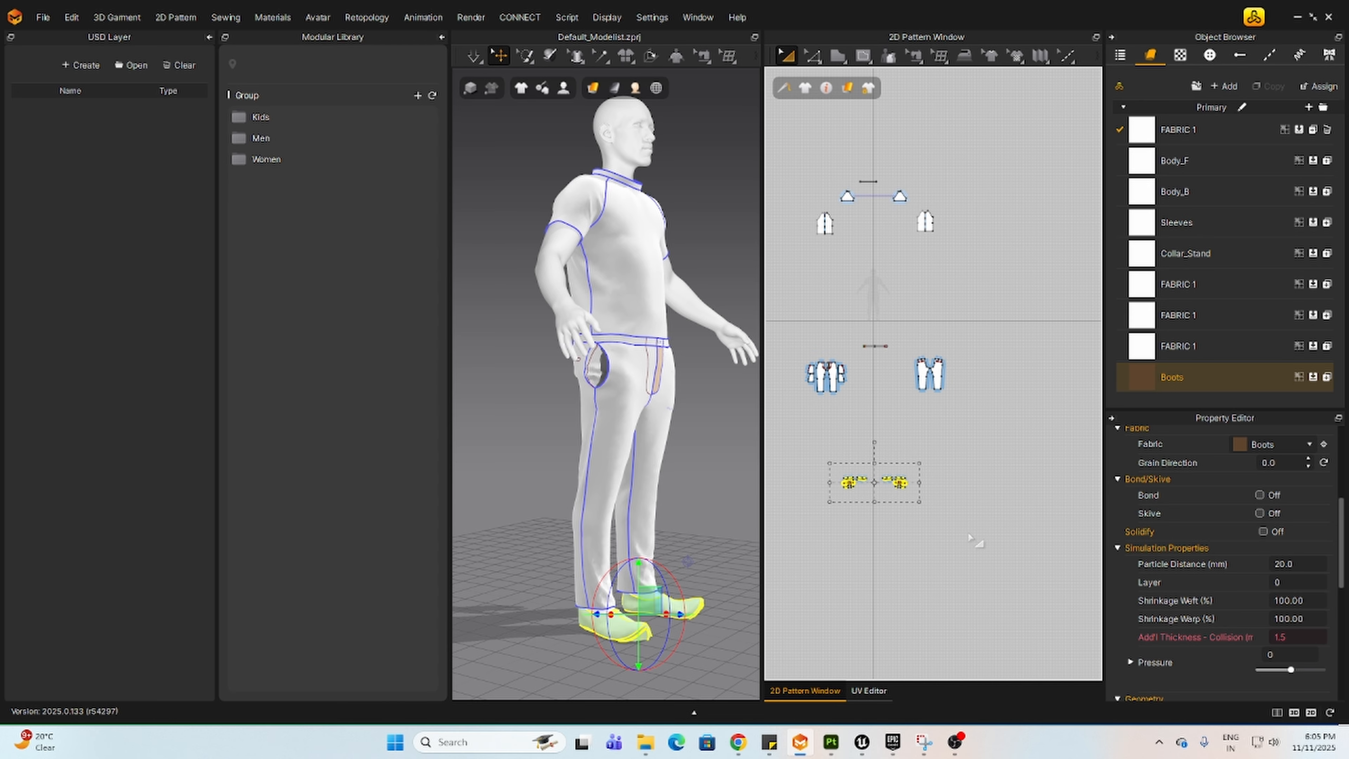
Step: Simulate the shirt and trousers, tugging the shirt front so that it drapes over the trousers' waistband, and stop the simulation
left_click_drag(772, 144, 995, 424)
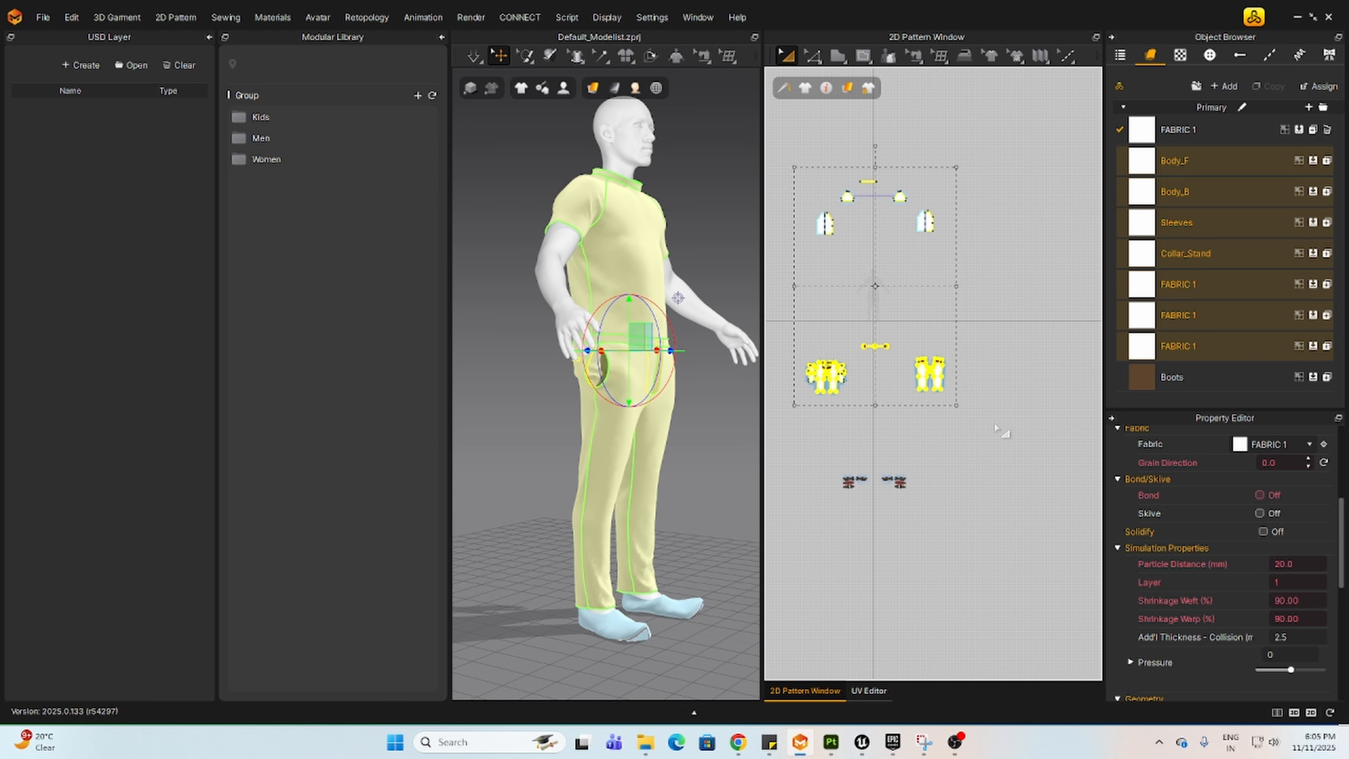
key("space")
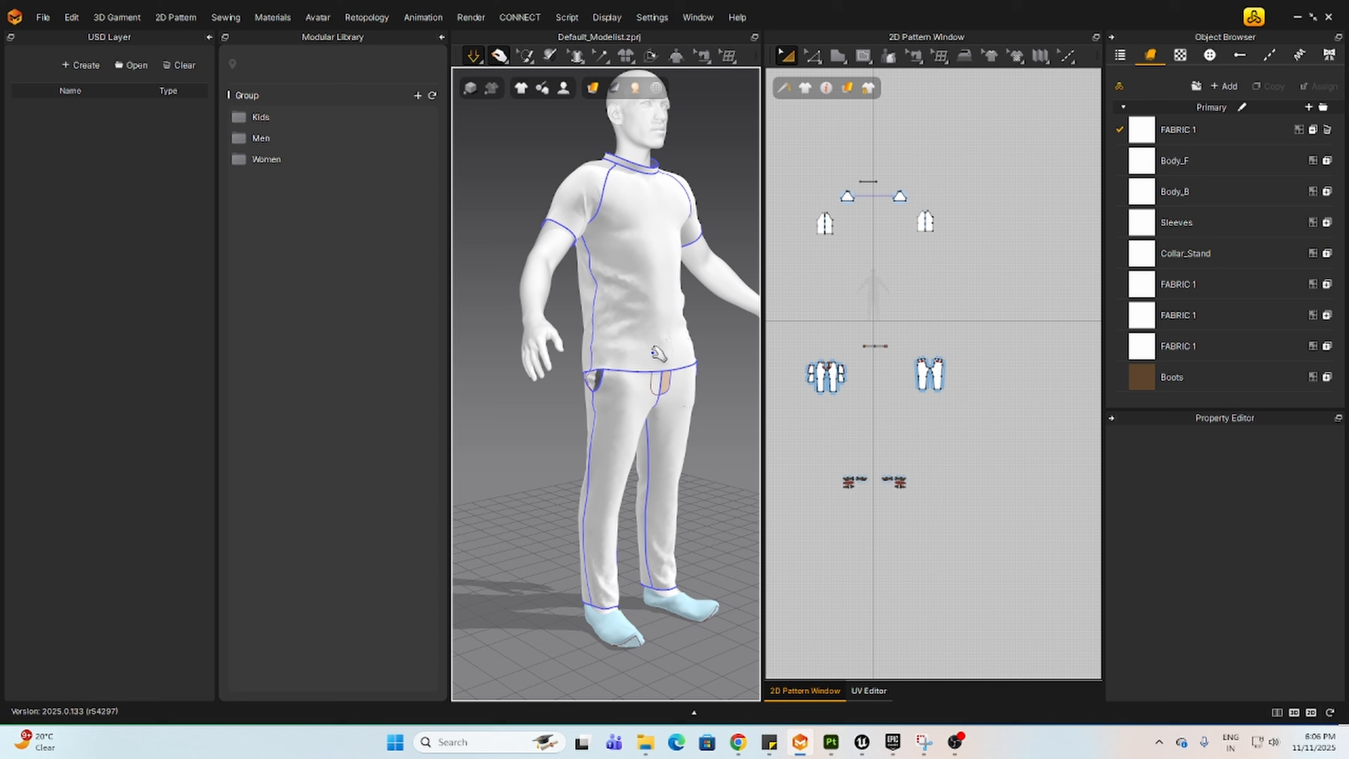
left_click_drag(662, 343, 678, 350)
scroll(723, 302, "up", 5)
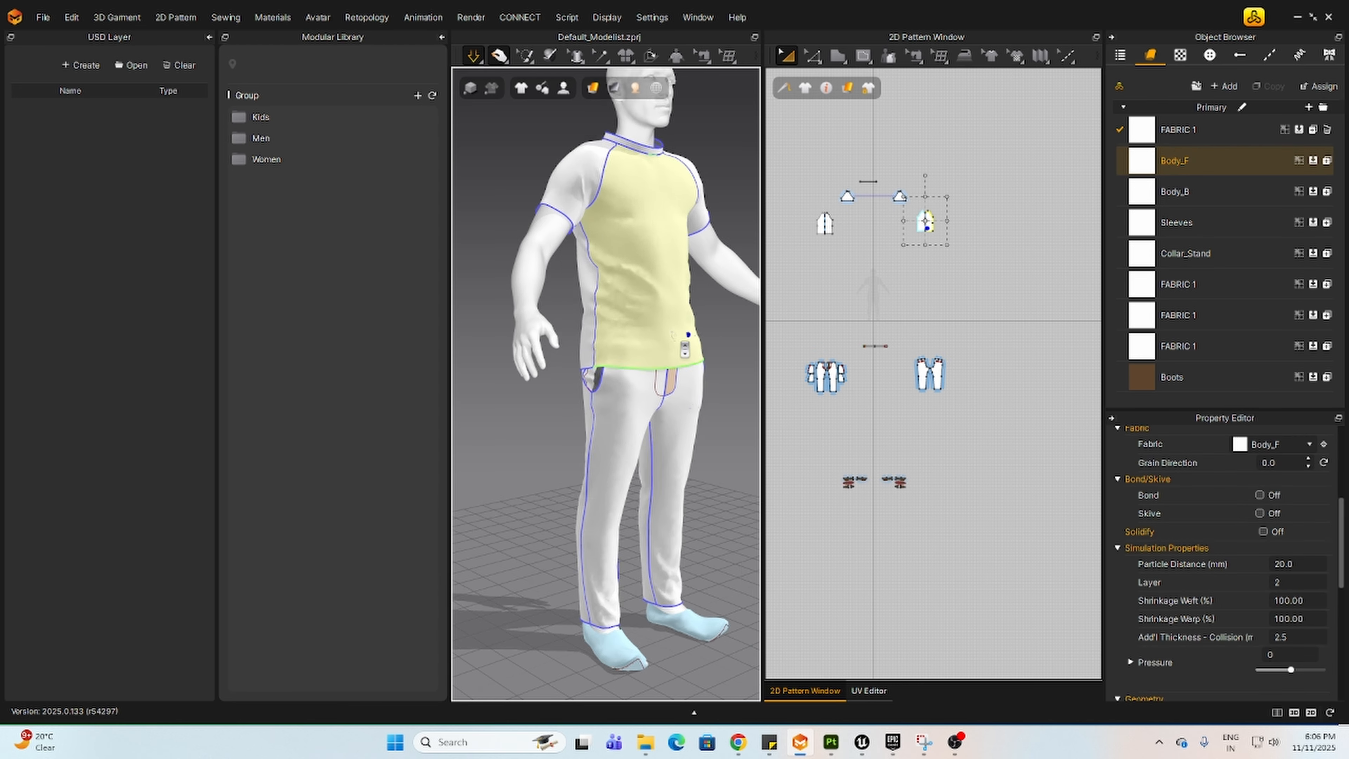
left_click_drag(723, 303, 795, 334)
scroll(728, 319, "down", 8)
right_click_drag(712, 308, 864, 264)
key("space")
right_click(908, 325)
left_click(728, 450)
Step: Select every shirt, trouser and shoe pattern and assign them all to one new fabric
mouse_move(716, 441)
right_mouse_down()
mouse_move(460, 440)
mouse_move(533, 422)
mouse_move(581, 446)
mouse_move(726, 455)
right_mouse_up()
mouse_move(652, 441)
right_mouse_down()
mouse_move(690, 441)
mouse_move(650, 438)
right_mouse_up()
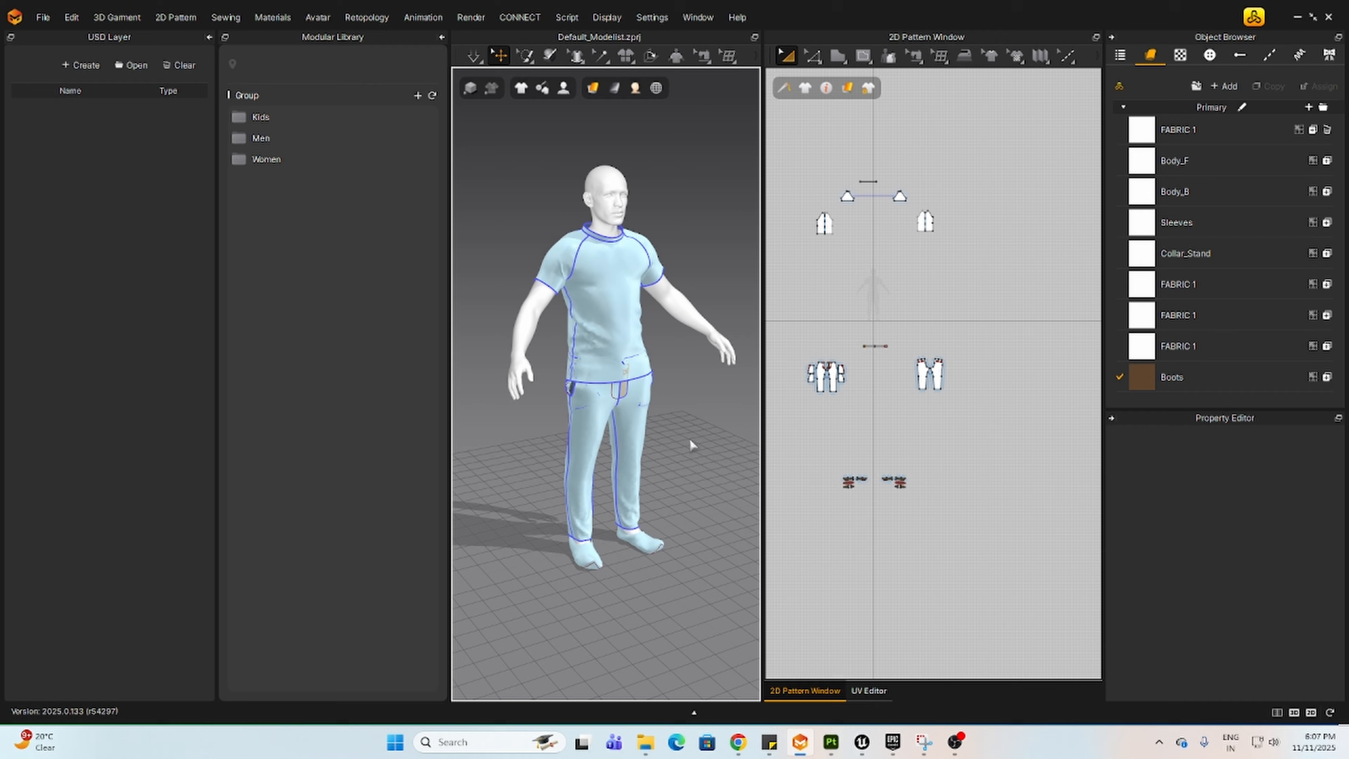
scroll(690, 439, "up", 4)
scroll(689, 438, "down", 4)
left_click_drag(792, 151, 1023, 580)
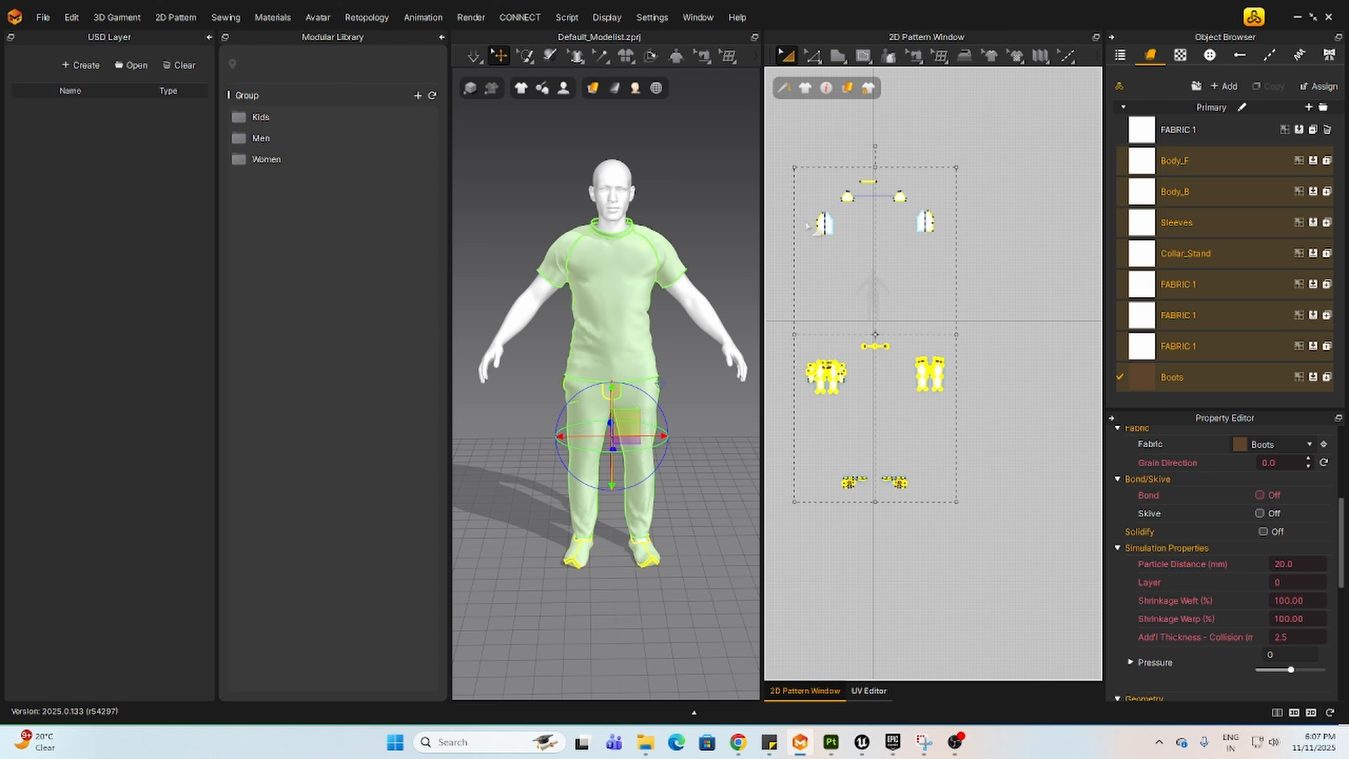
right_click(921, 367)
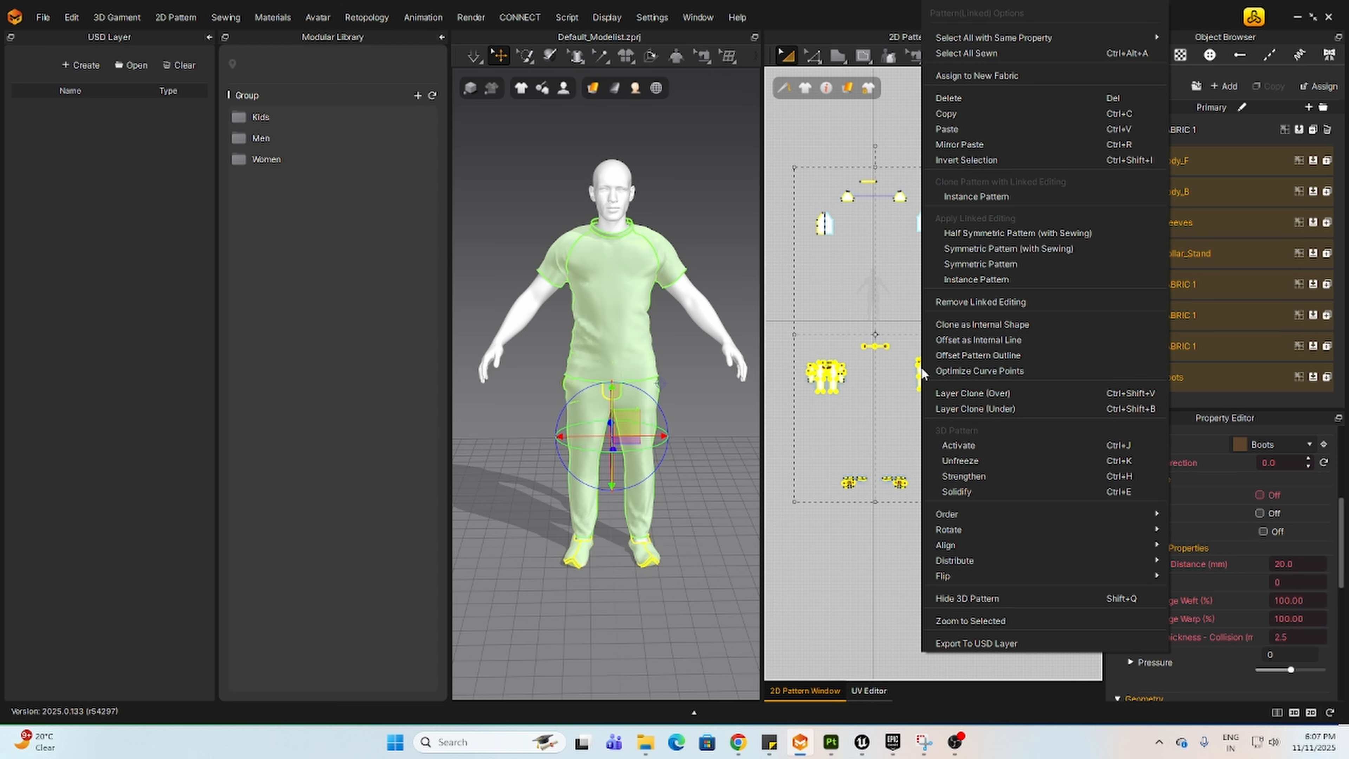
left_click(1019, 78)
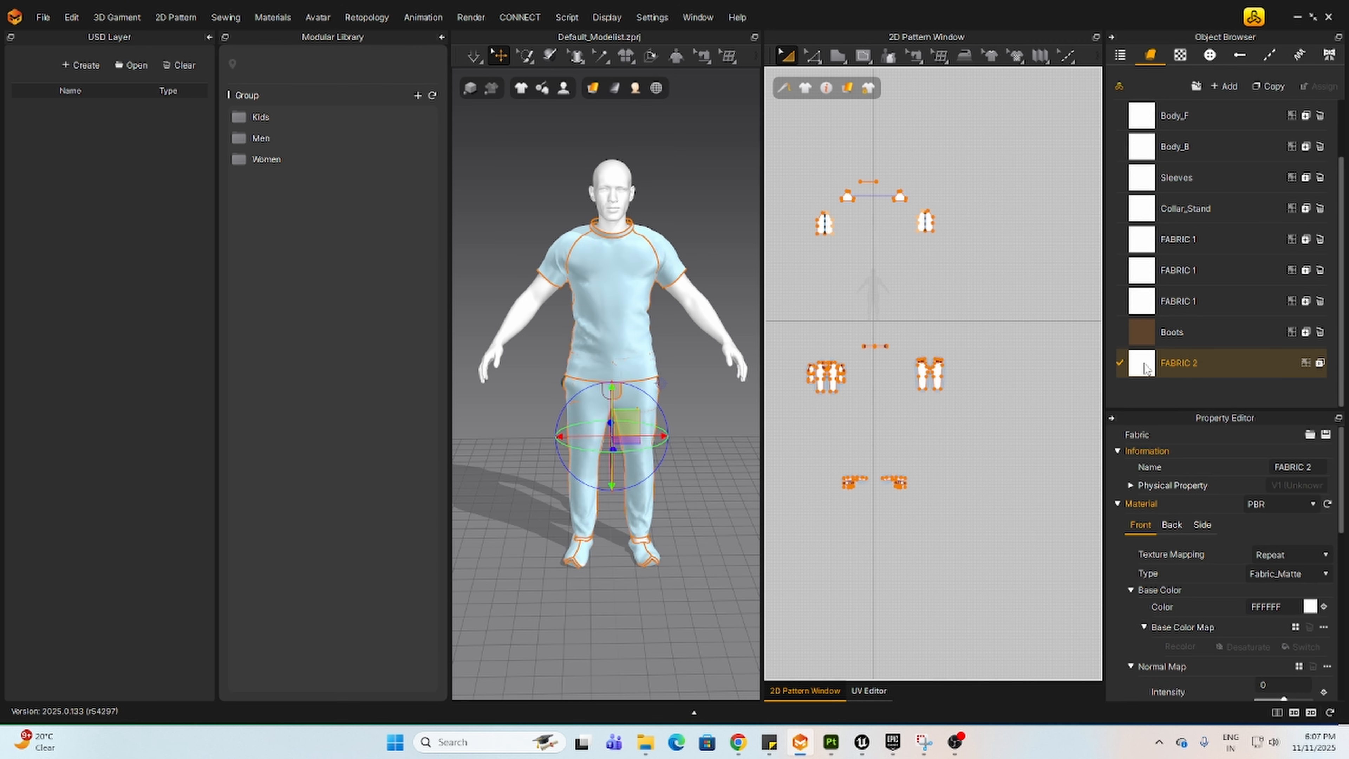
Step: Delete the Boots fabric and all other old fabrics, keeping only FABRIC 2
left_click(1320, 332)
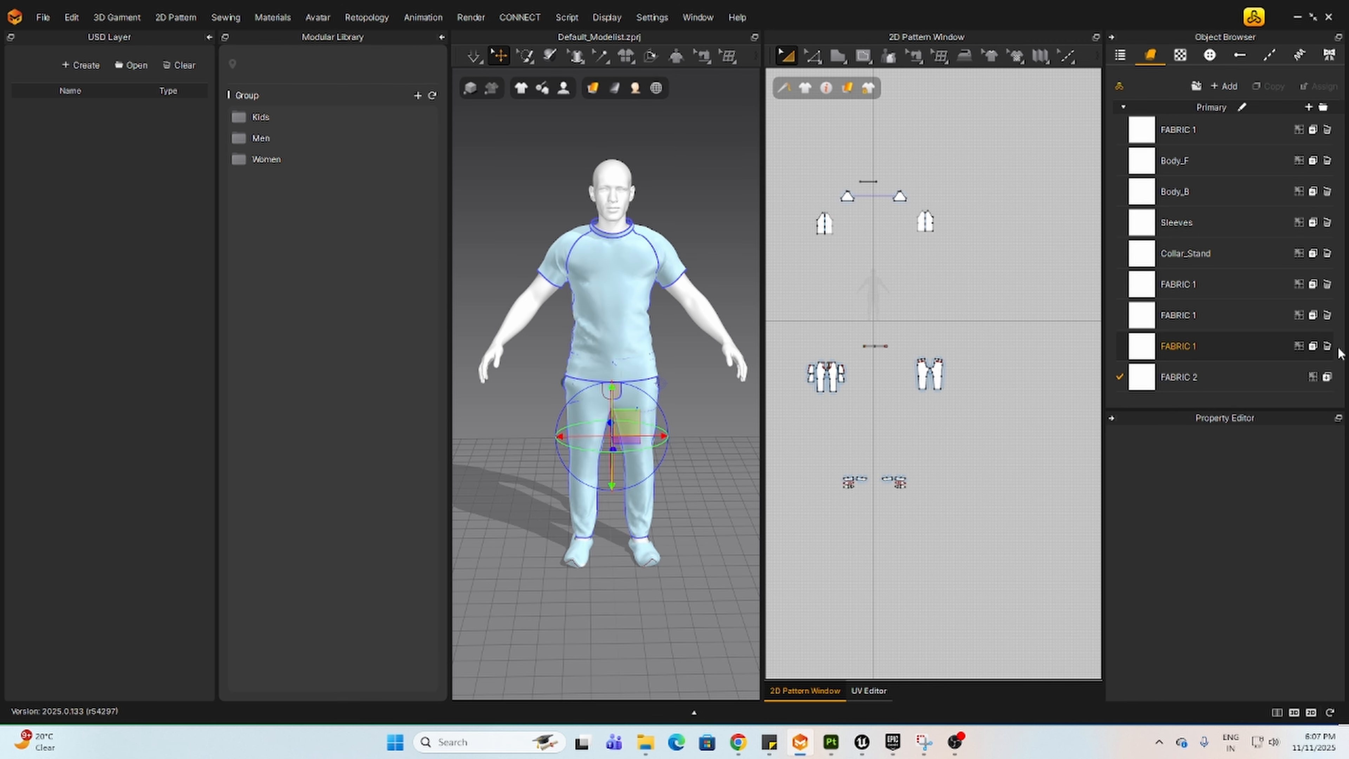
left_click(1193, 346)
left_click(1176, 134)
left_click(1193, 347, "shift")
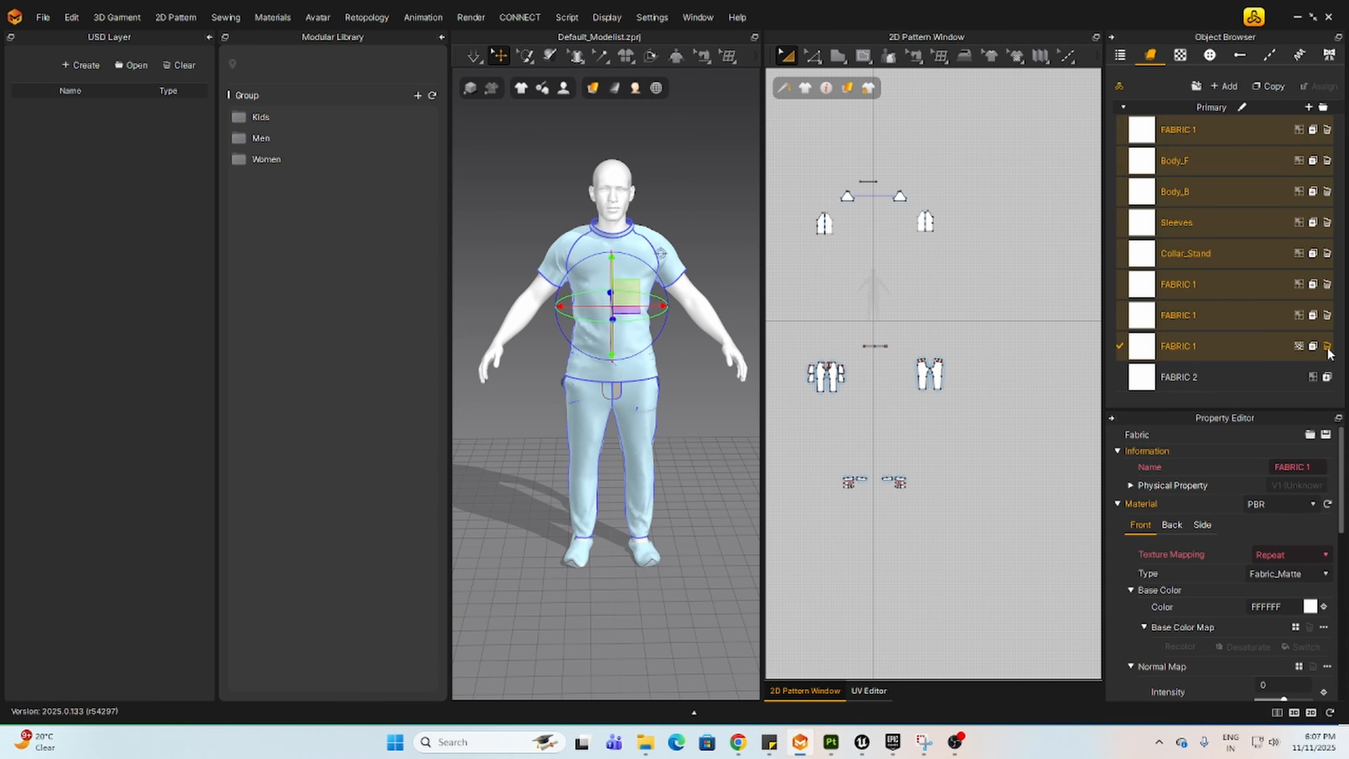
left_click(1328, 346)
Step: Rename the remaining fabric as OUTFIT
left_click(1186, 130)
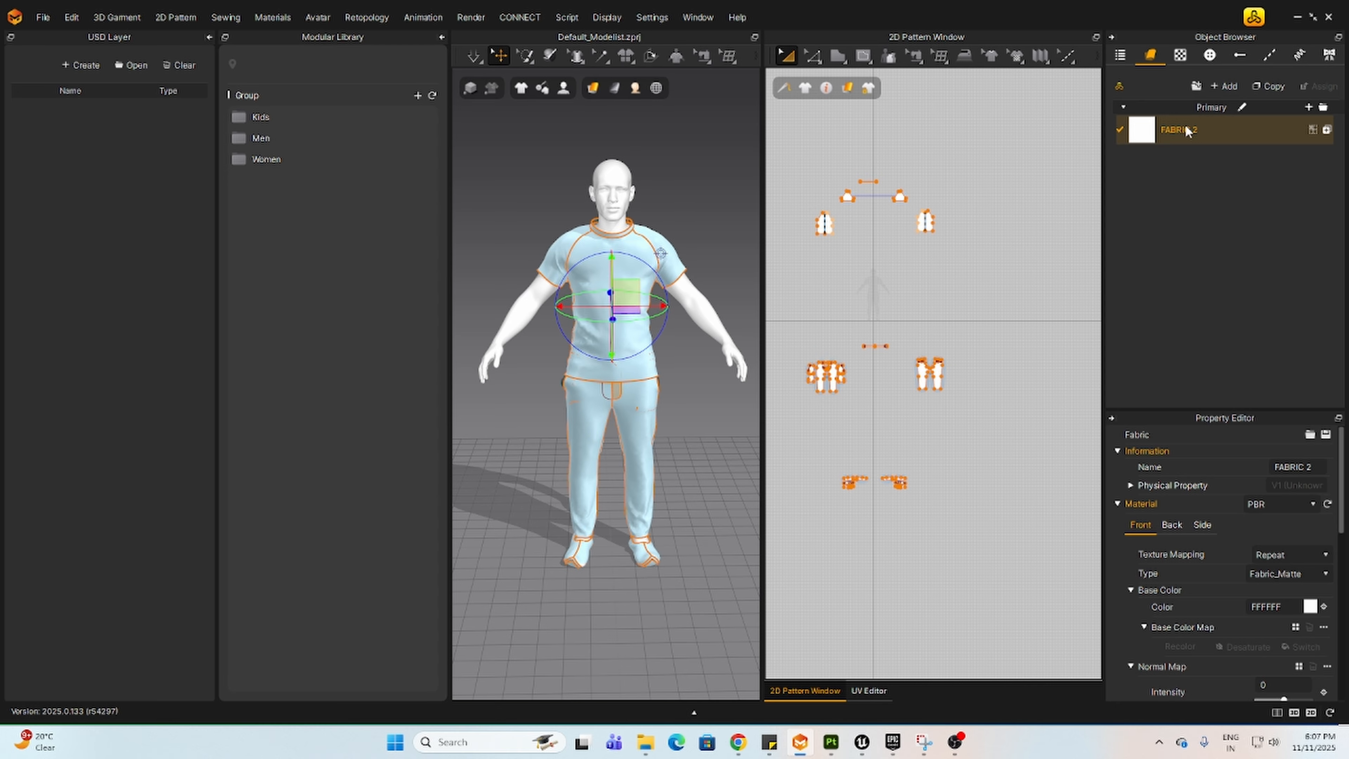
double_click(1186, 130)
type("OUTE")
key("Return")
Step: Show the UV Editor to check the pattern layout, return to the 2D patterns, and select all the outfit's patterns
left_click(694, 18)
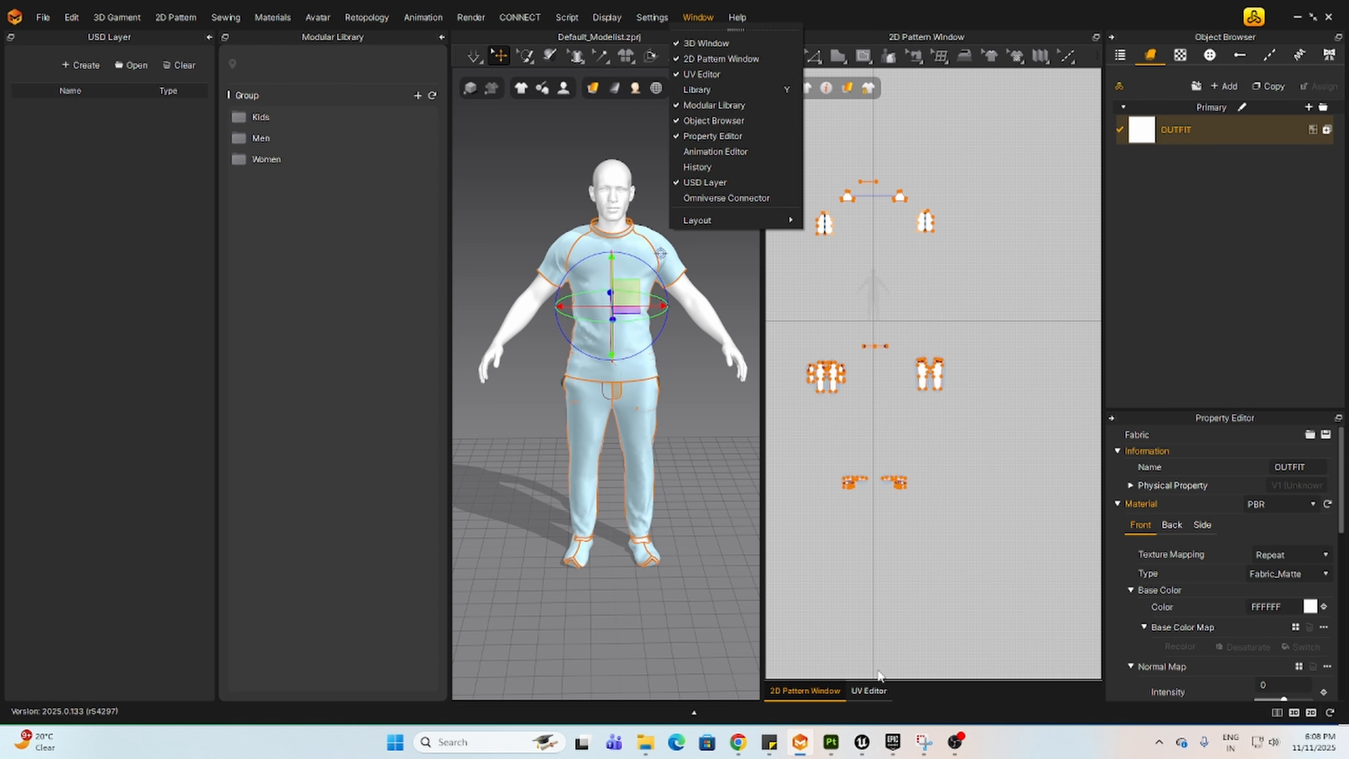
left_click(704, 76)
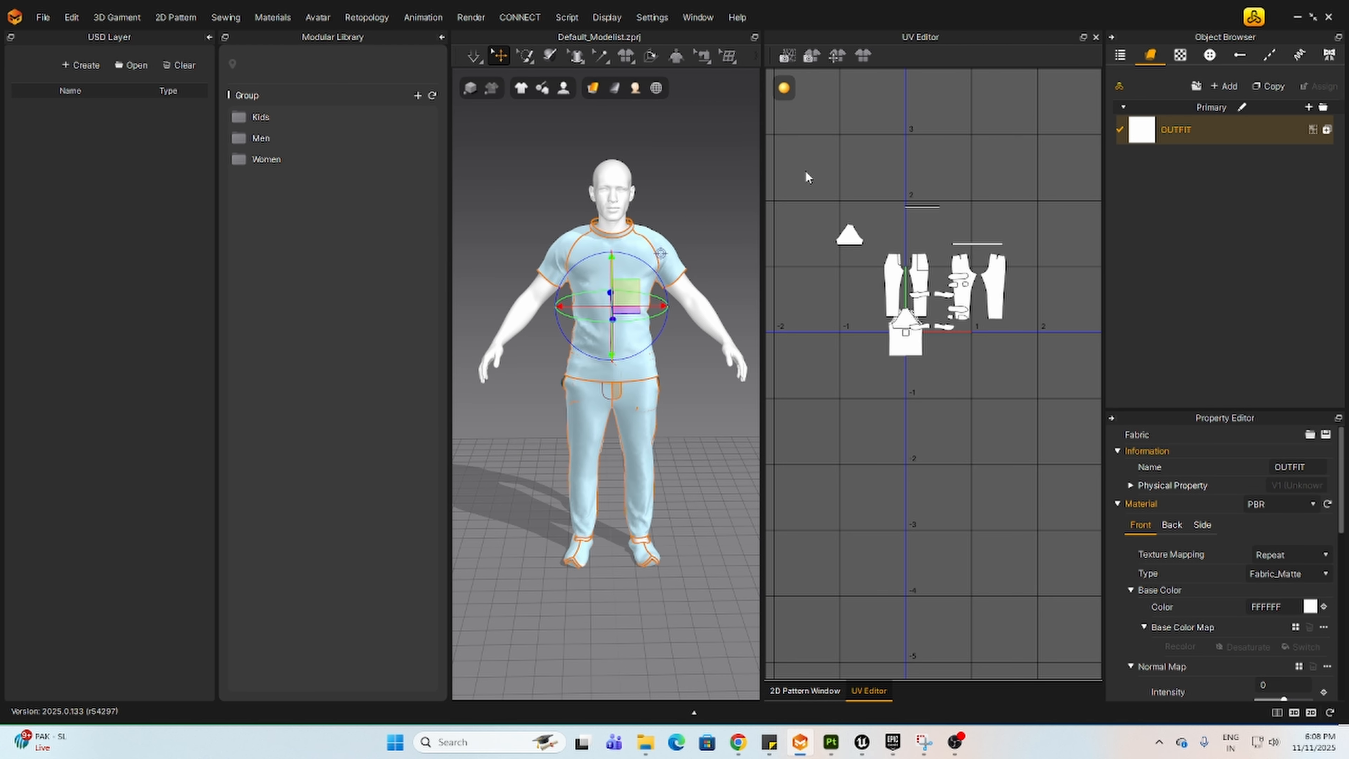
left_click(851, 219)
left_click(815, 692)
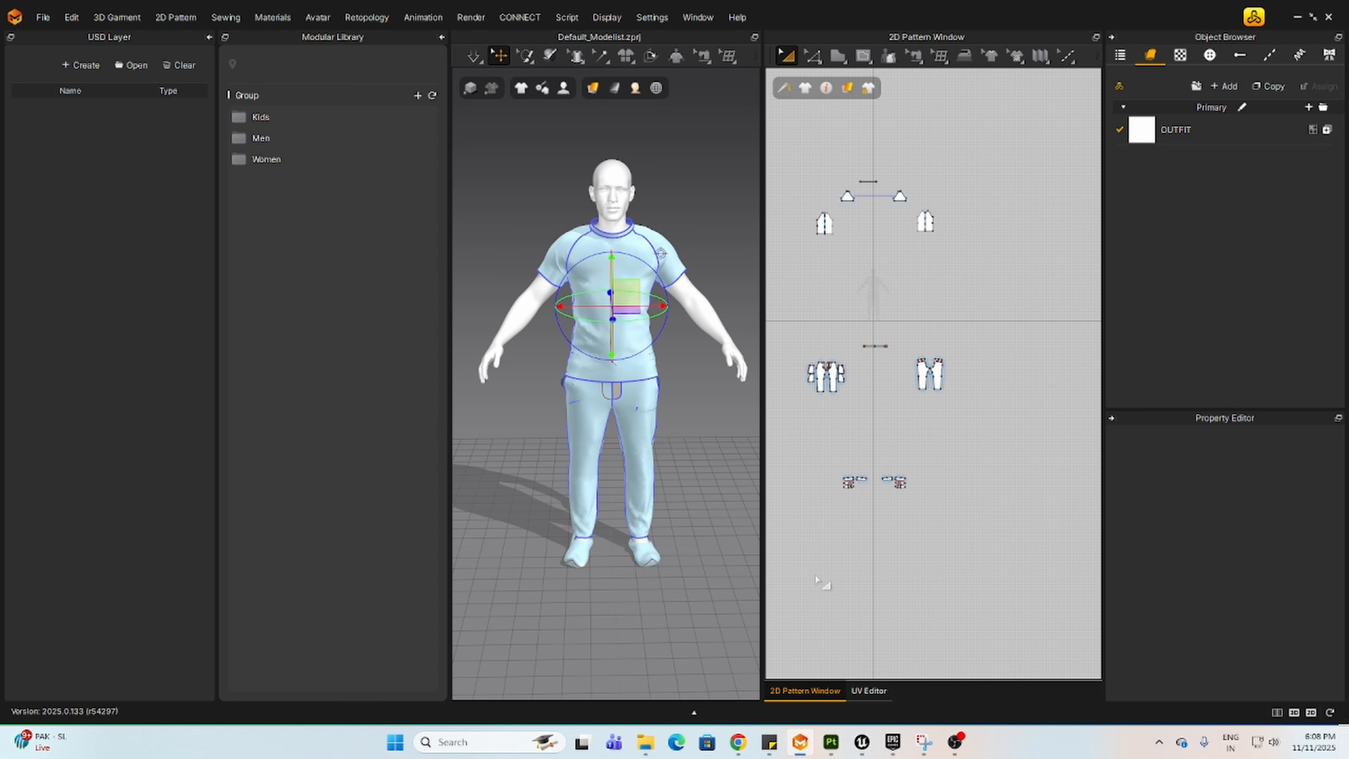
left_click_drag(781, 159, 1030, 597)
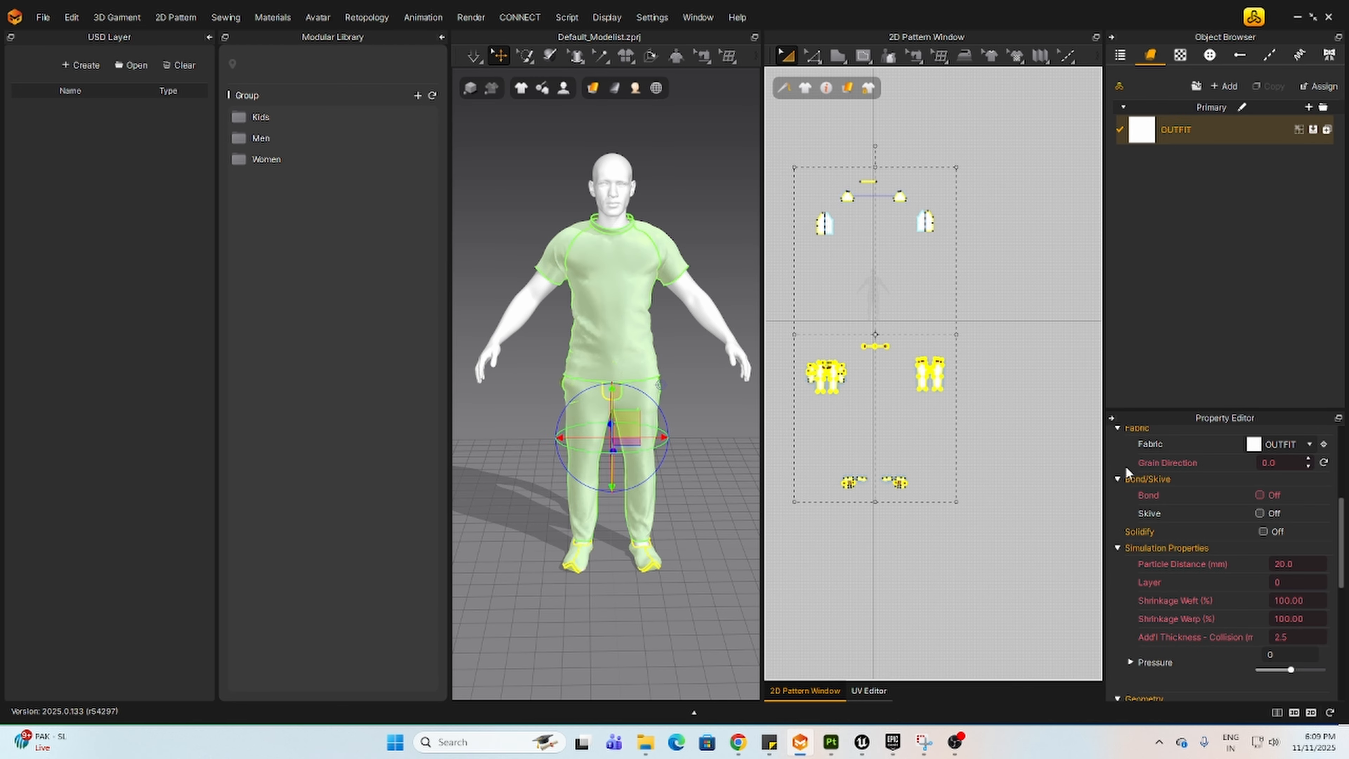
left_click(1187, 134)
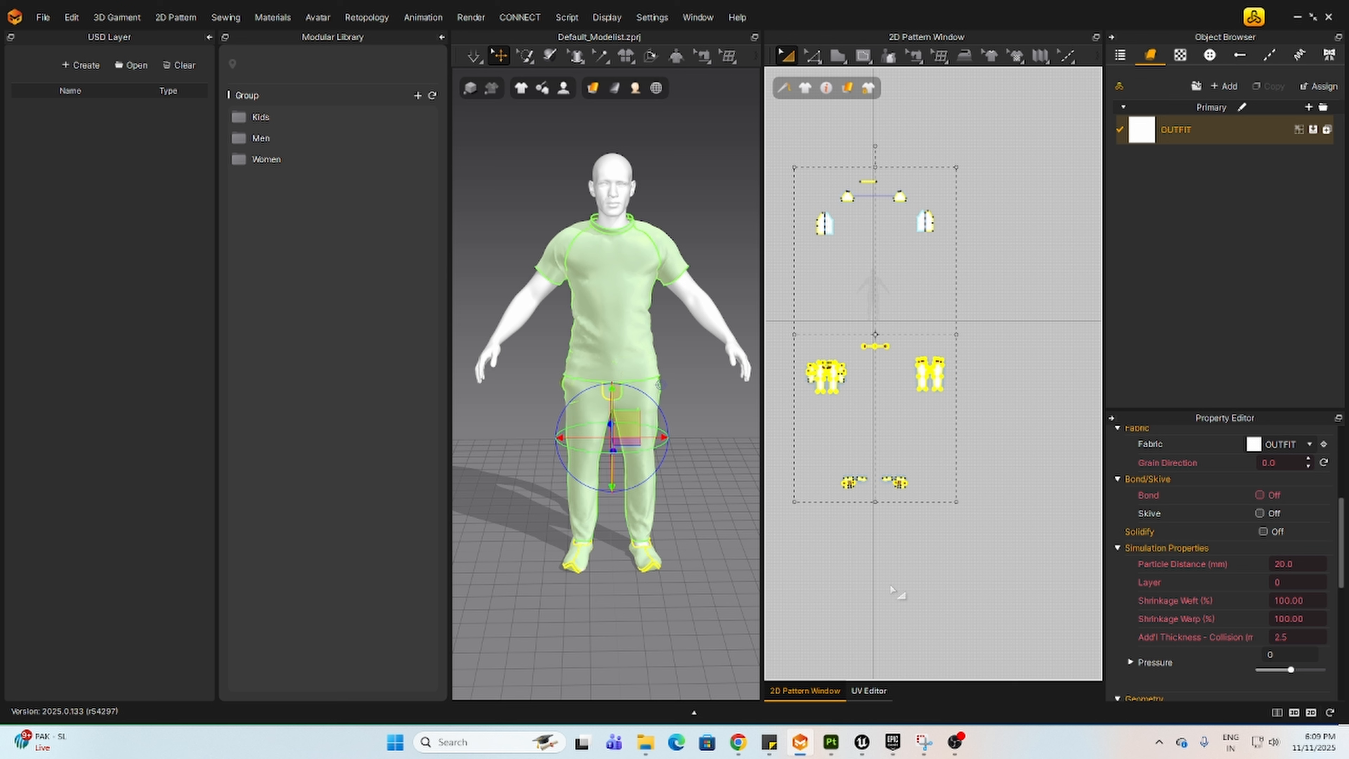
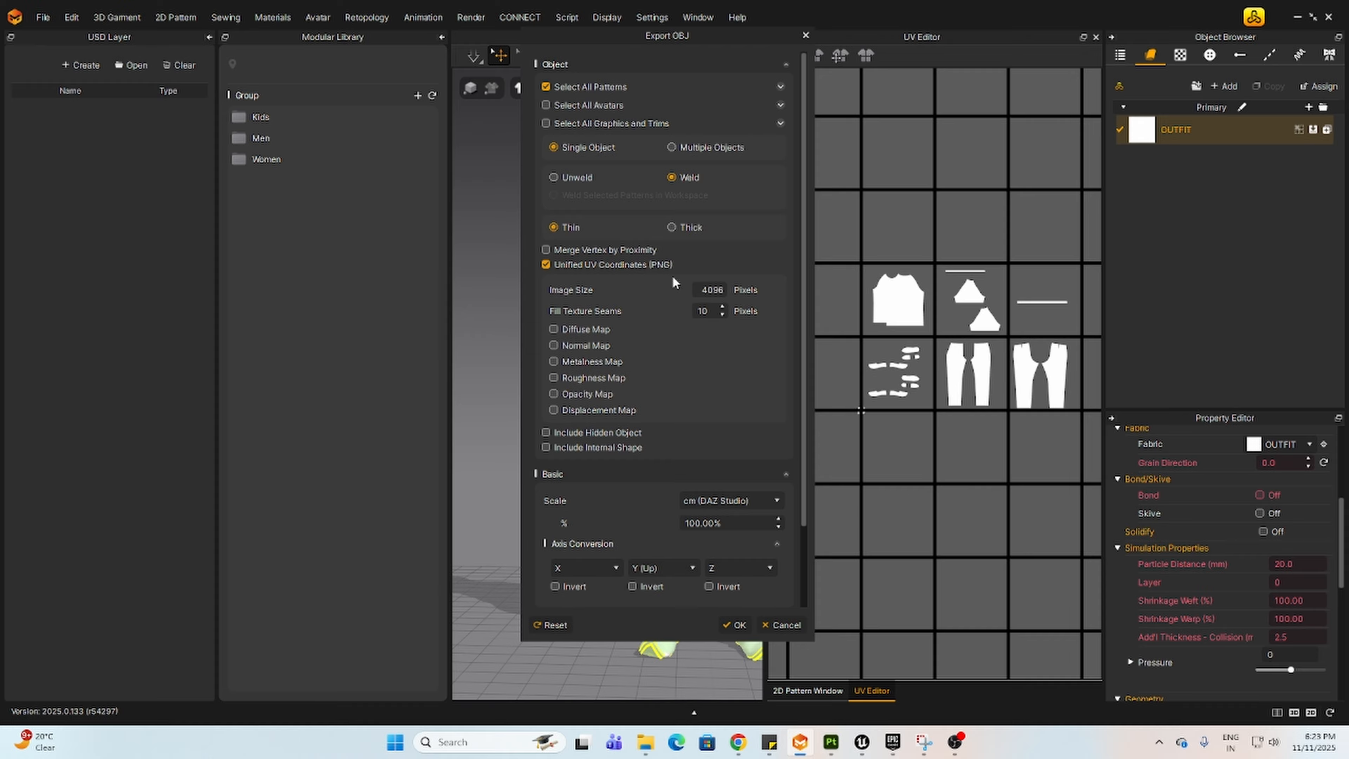
Step: Export all patterns as a single welded, thin OBJ with unified UV coordinates, image size 4096 and cm (DAZ Studio) scale
left_click(736, 625)
Step: Switch to Substance 3D Painter and start a new project with AmanTutOutfit2.obj as its mesh file
left_click(831, 742)
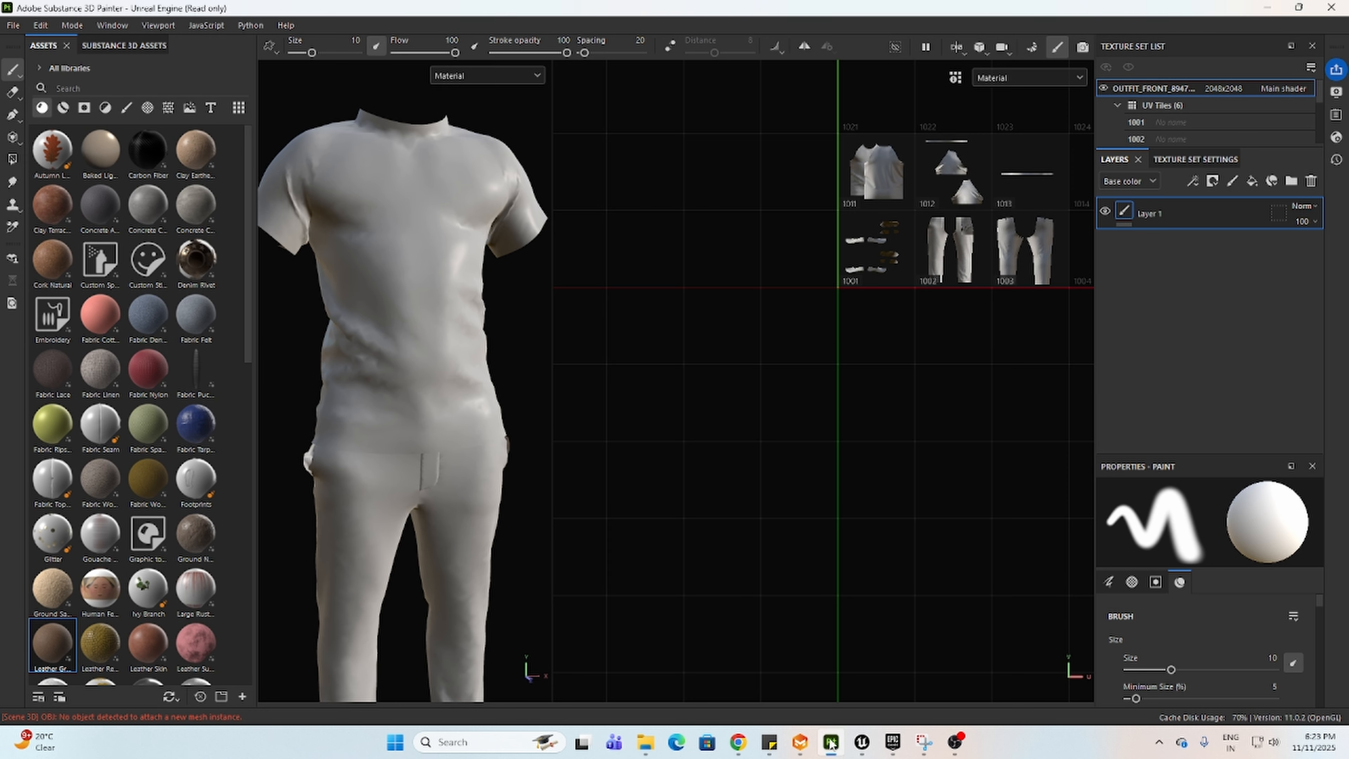
left_click(12, 24)
left_click(26, 43)
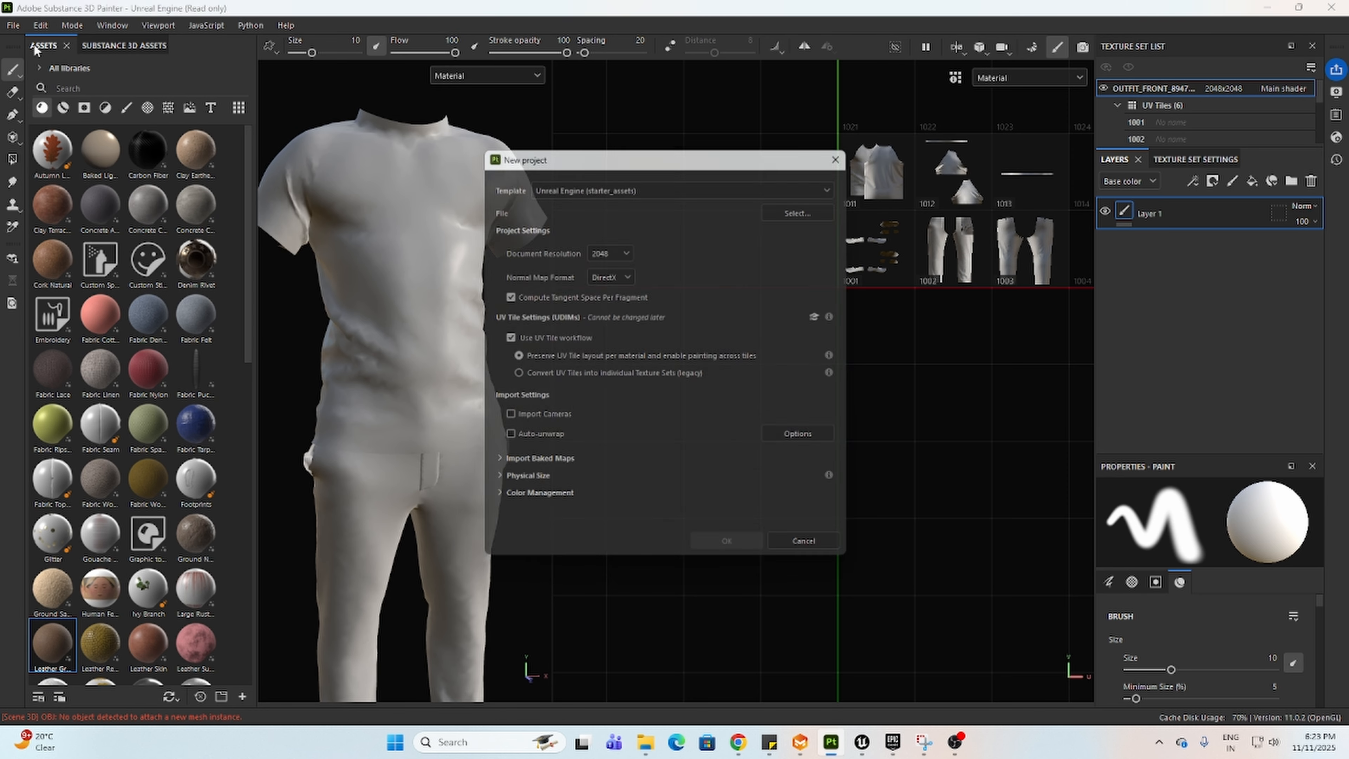
left_click(794, 207)
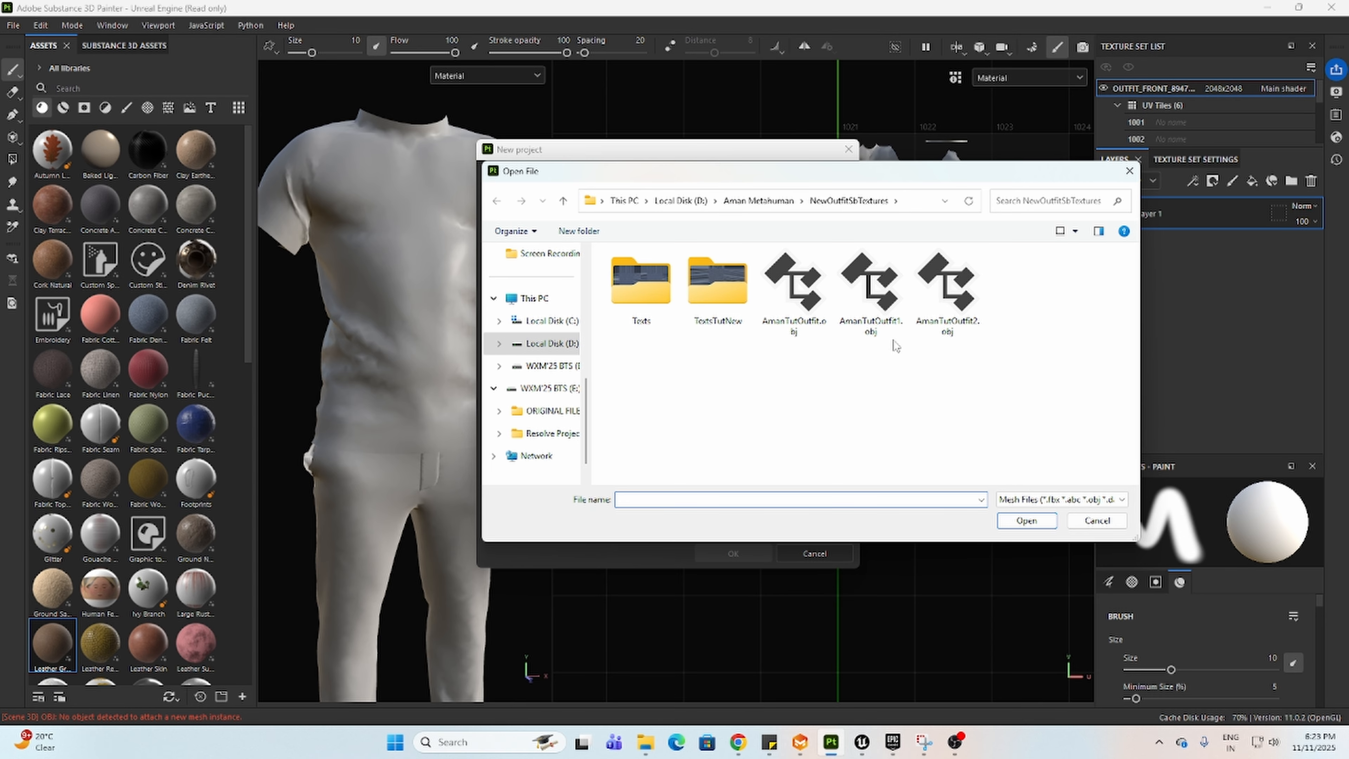
left_click(948, 319)
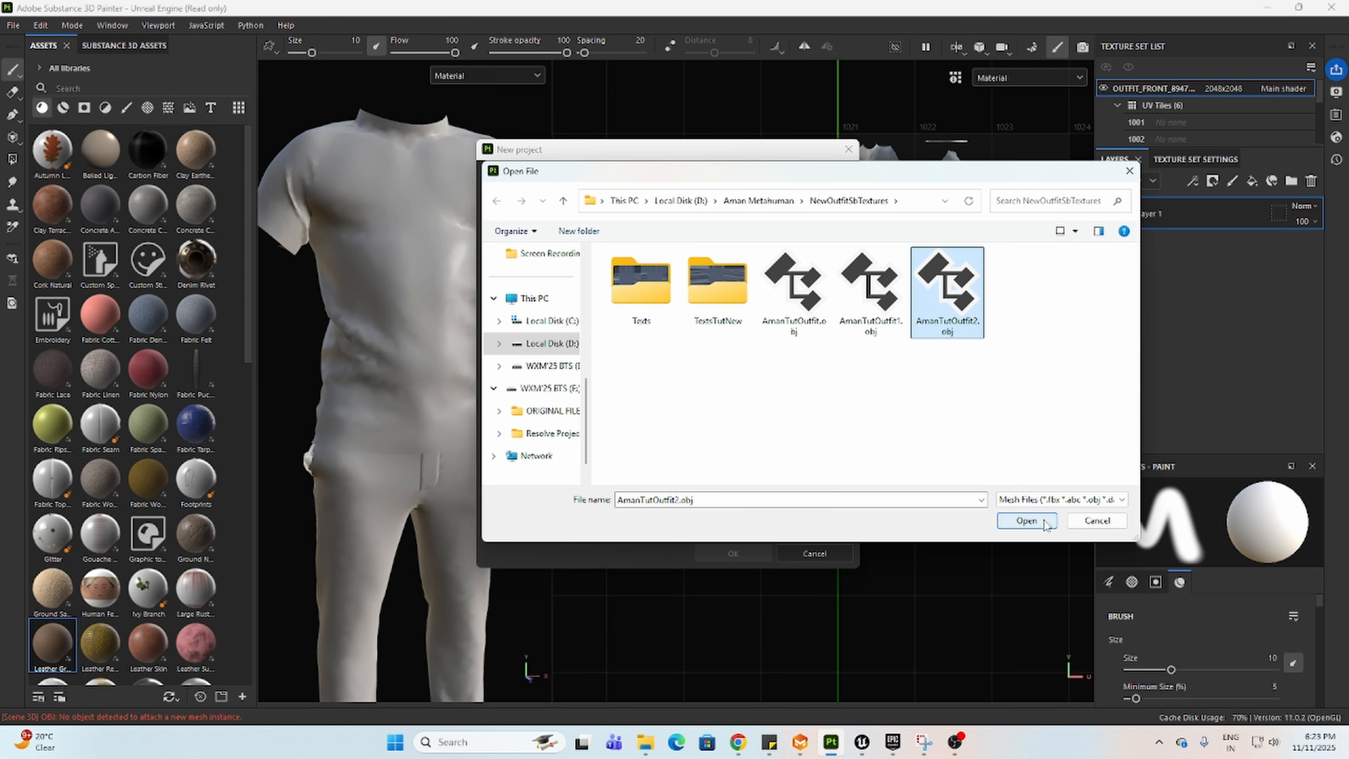
left_click(1026, 520)
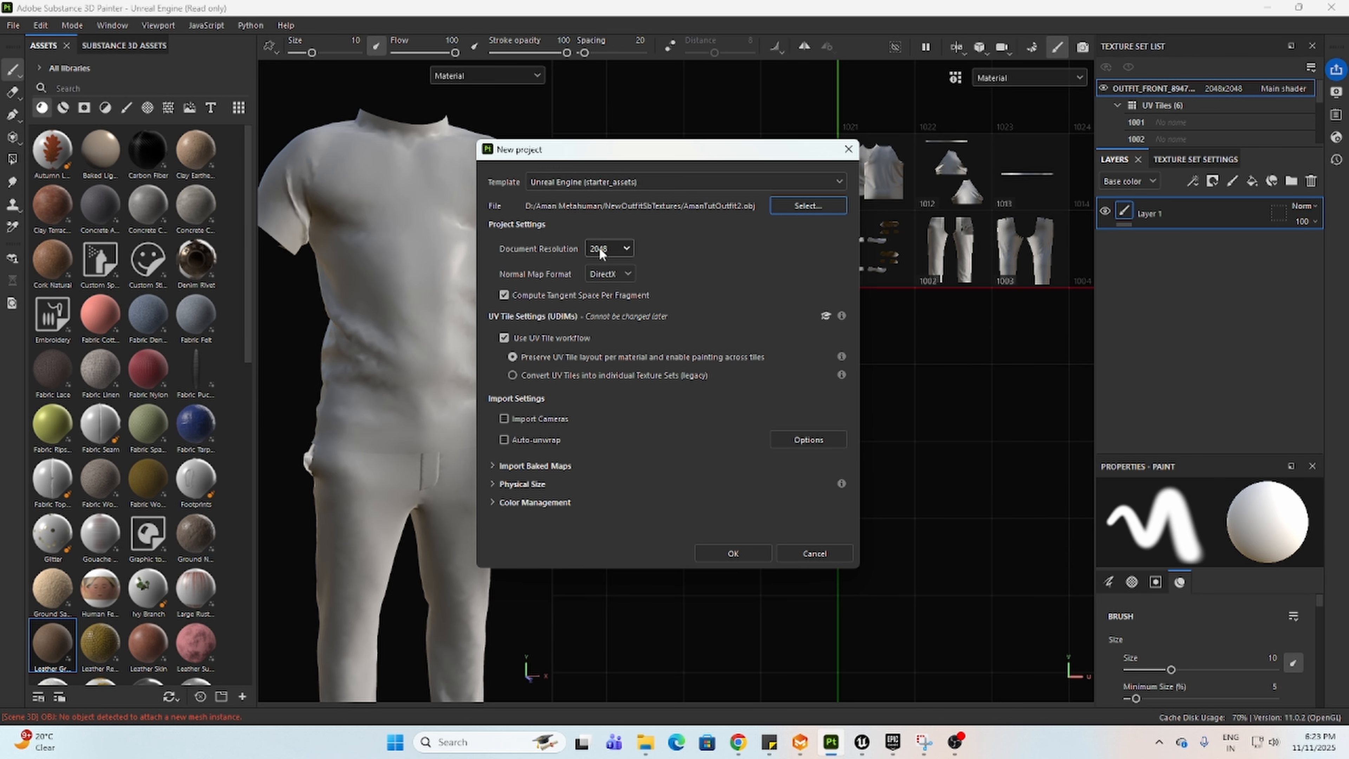
Step: Create the project with the Unreal Engine template and 2048 document resolution, discarding the open project's changes
left_click(616, 248)
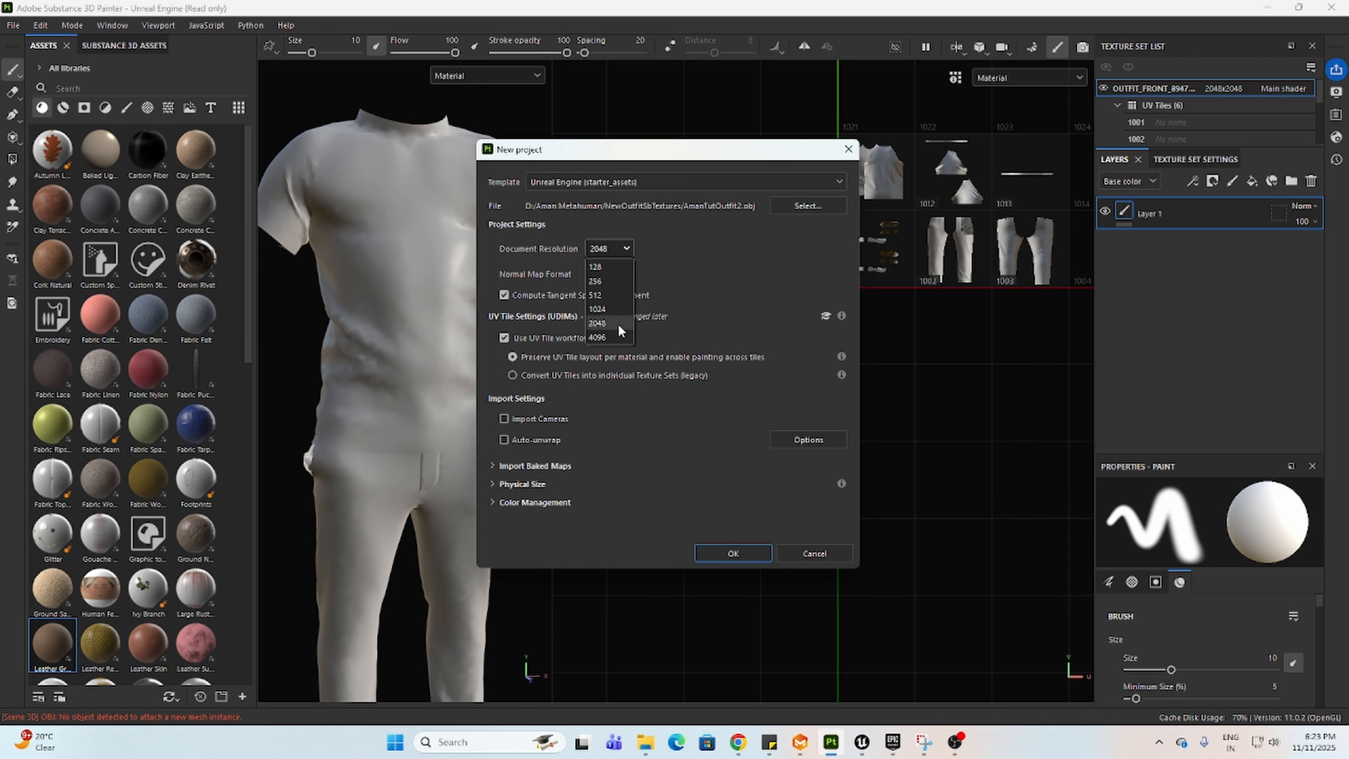
left_click(617, 324)
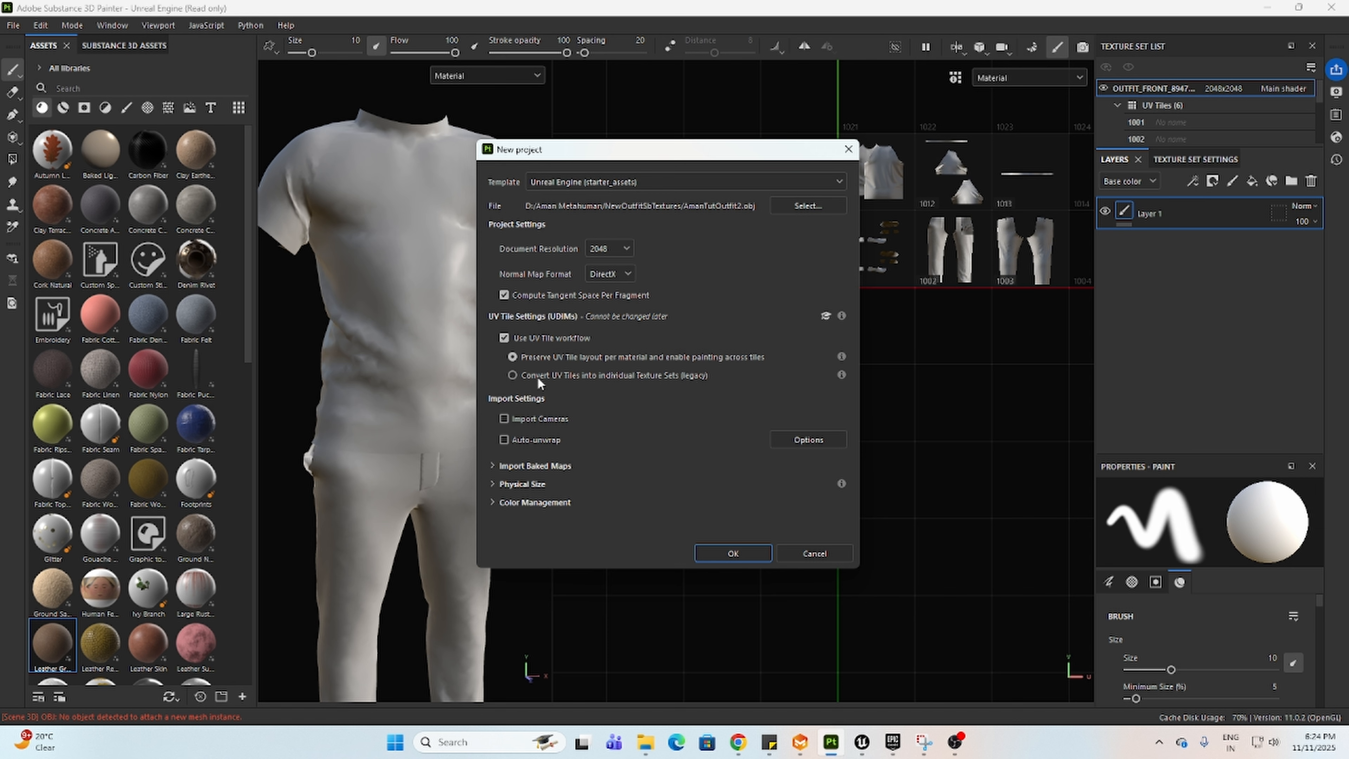
left_click(579, 182)
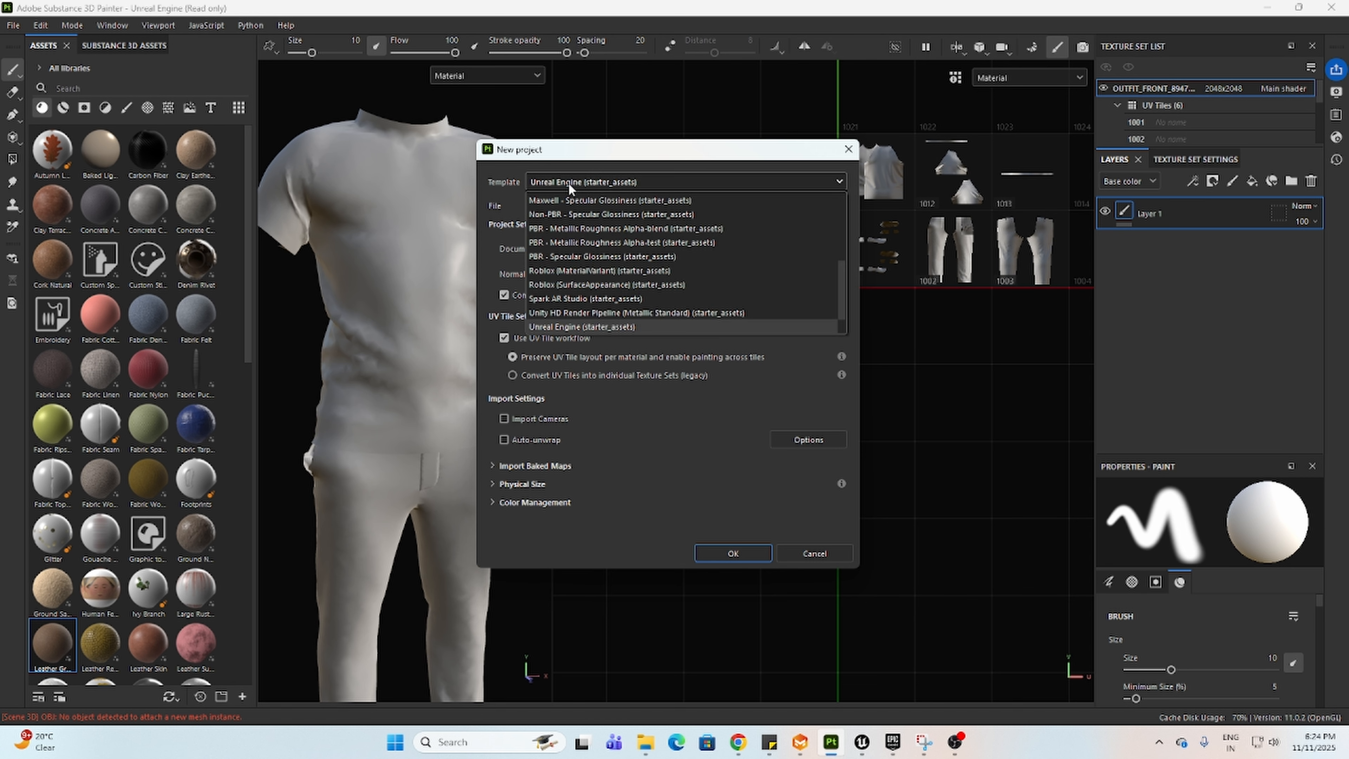
left_click(598, 324)
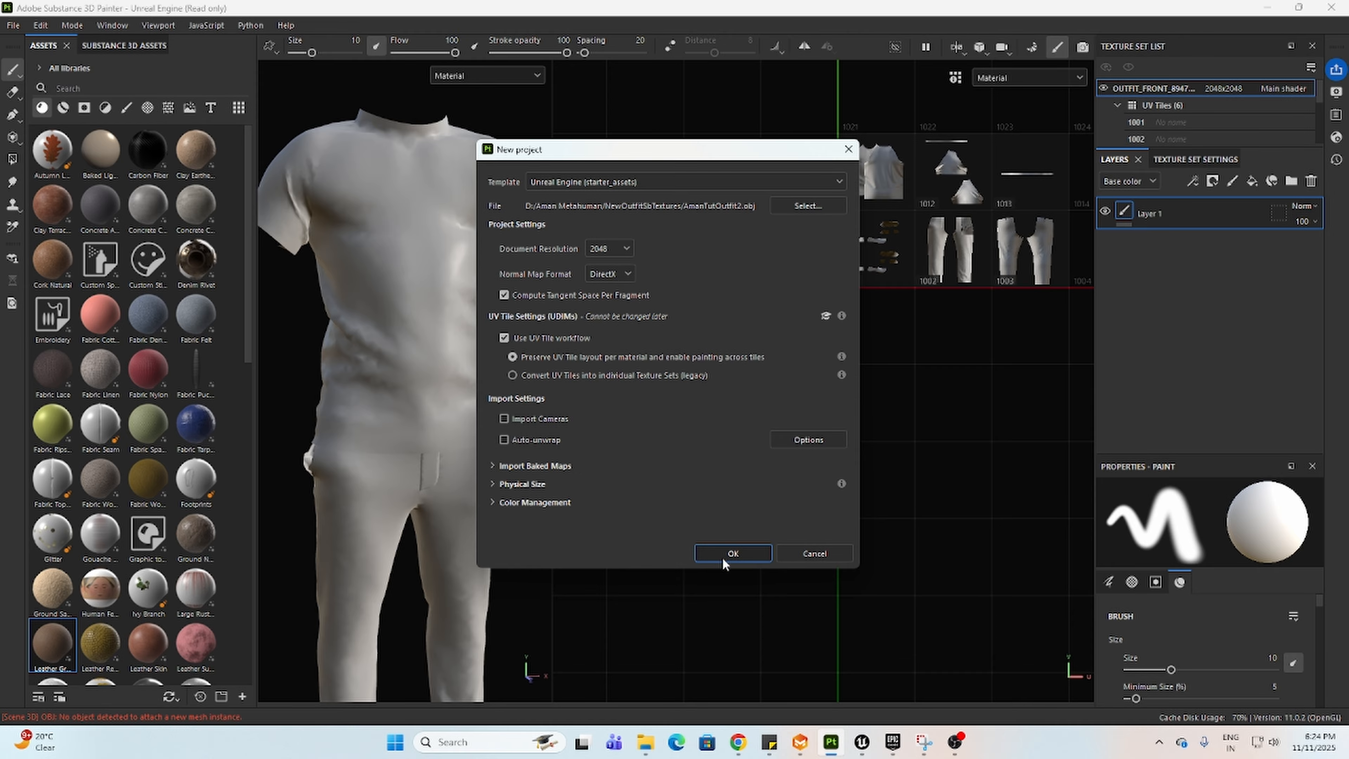
left_click(733, 555)
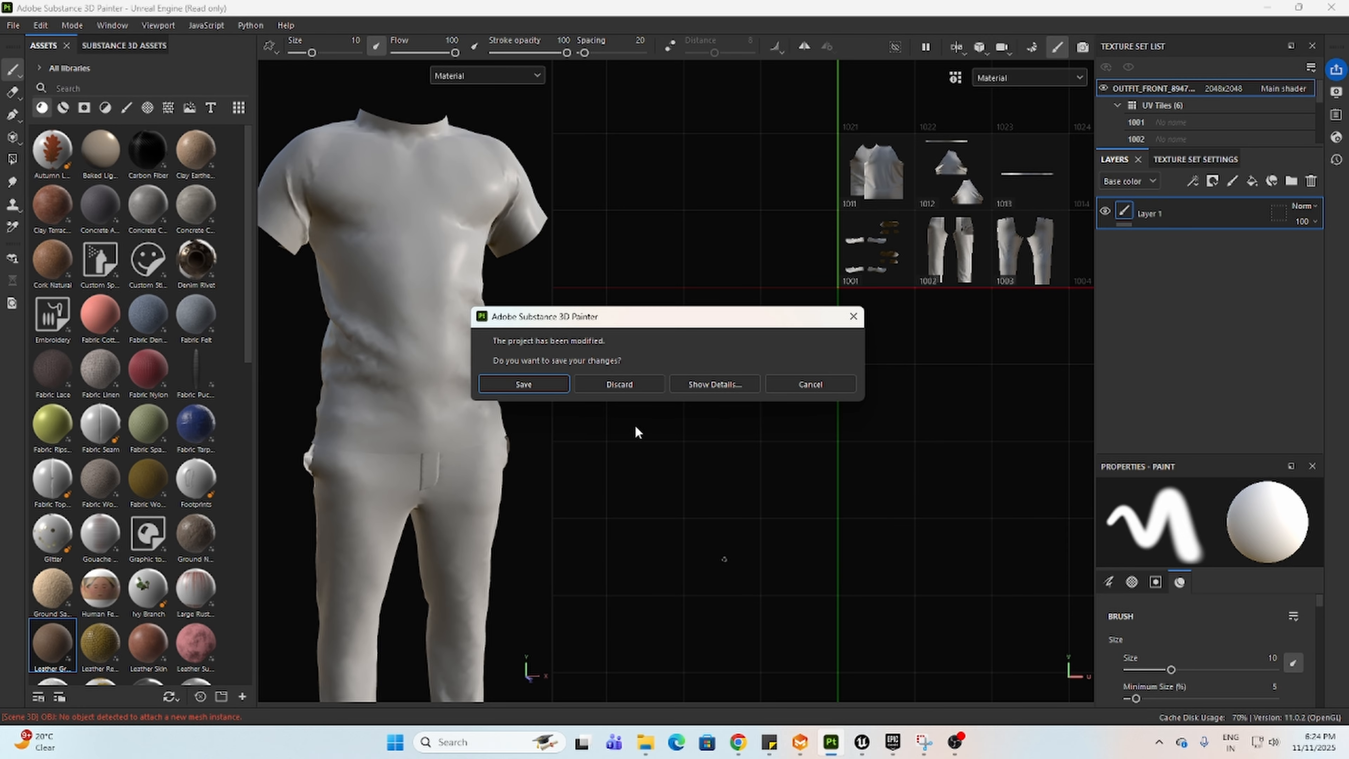
left_click(618, 468)
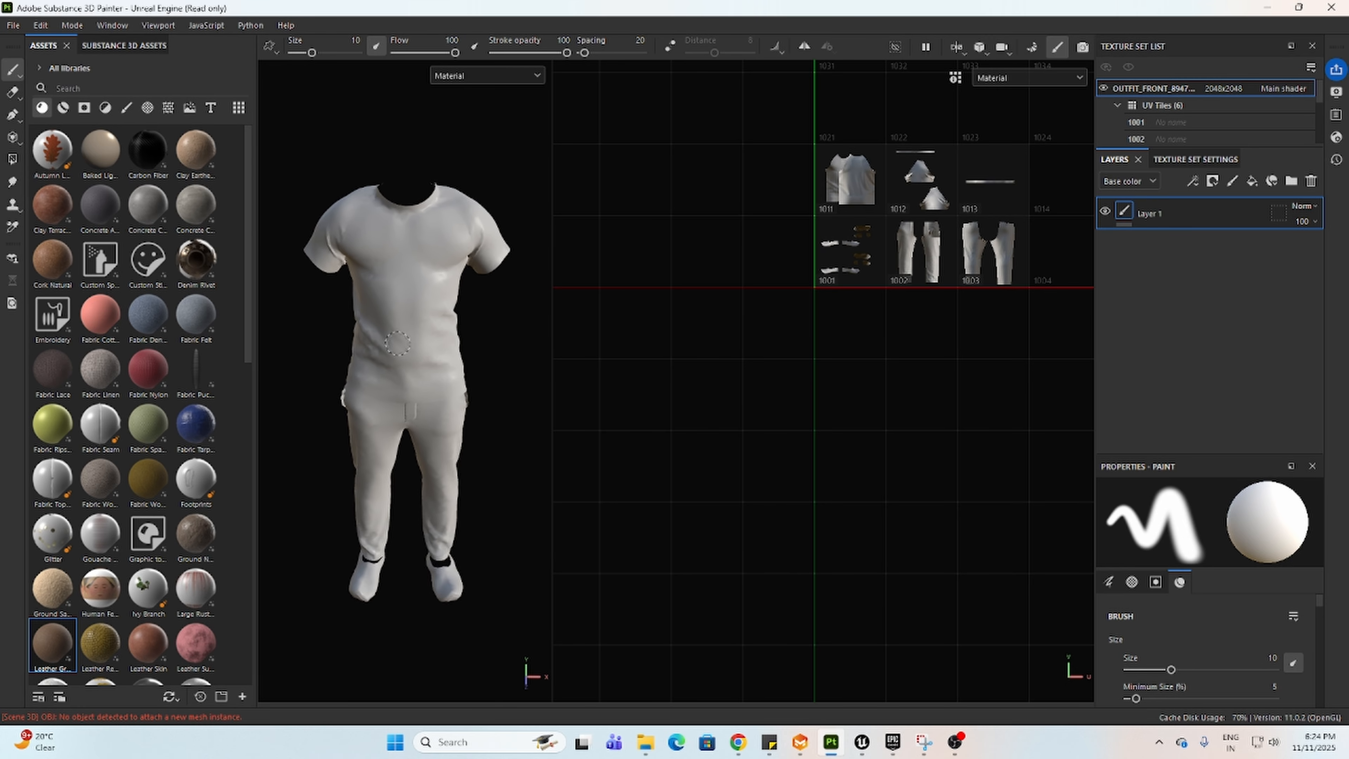
Step: Inspect the imported shirt, trousers and shoes on the 3D model from several angles
mouse_move(317, 502)
left_mouse_down("alt")
mouse_move(457, 500)
mouse_move(319, 486)
left_mouse_up("alt")
scroll(319, 460, "up", 2)
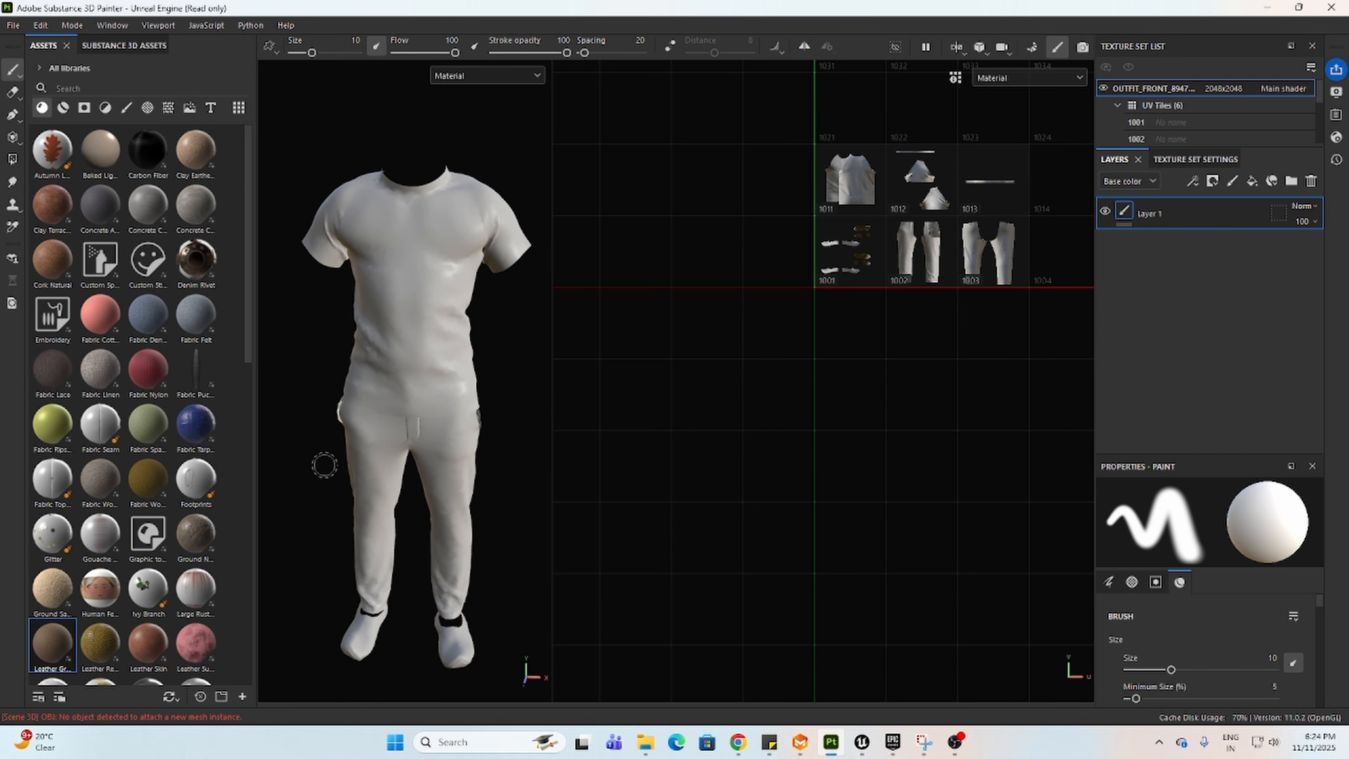
scroll(314, 468, "up", 1)
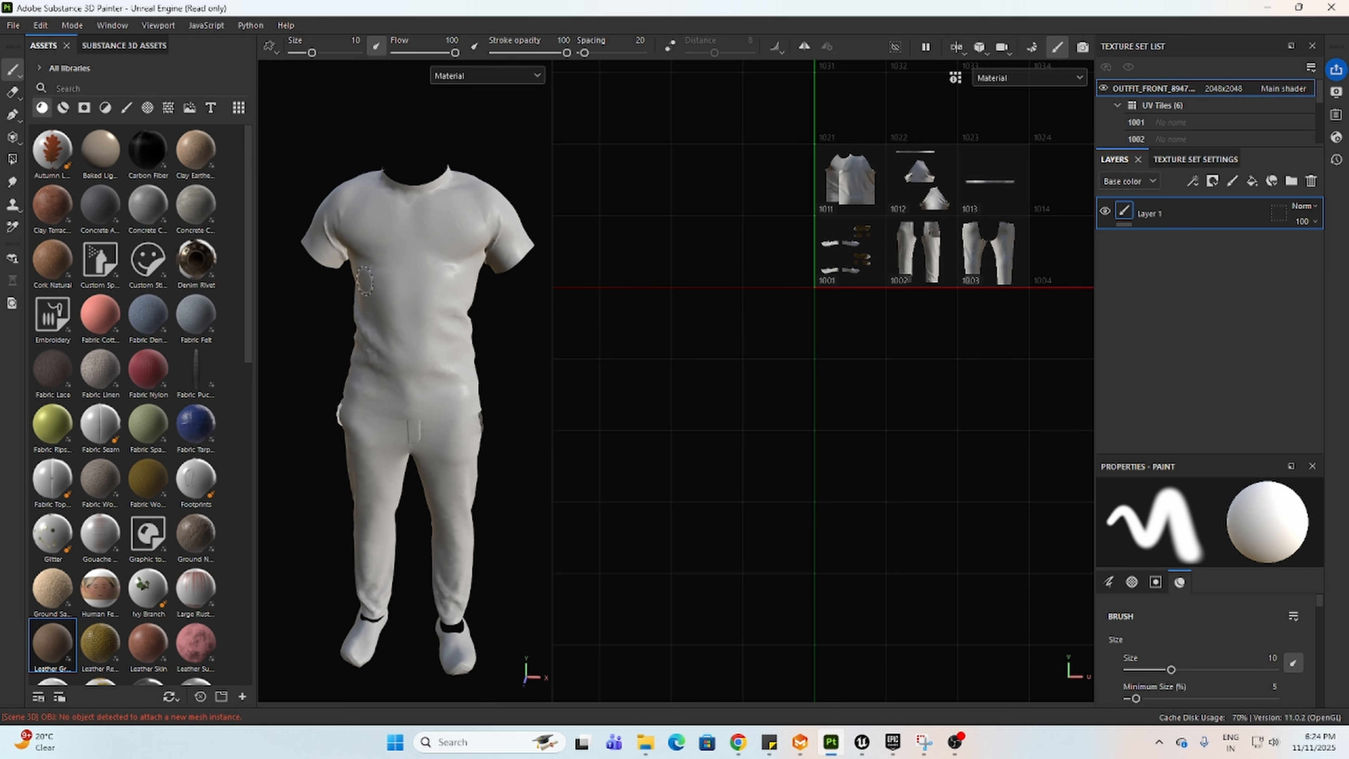
mouse_move(328, 502)
left_mouse_down("alt")
mouse_move(301, 506)
mouse_move(485, 491)
mouse_move(479, 476)
mouse_move(274, 473)
mouse_move(510, 505)
mouse_move(467, 536)
mouse_move(374, 497)
mouse_move(325, 498)
left_mouse_up("alt")
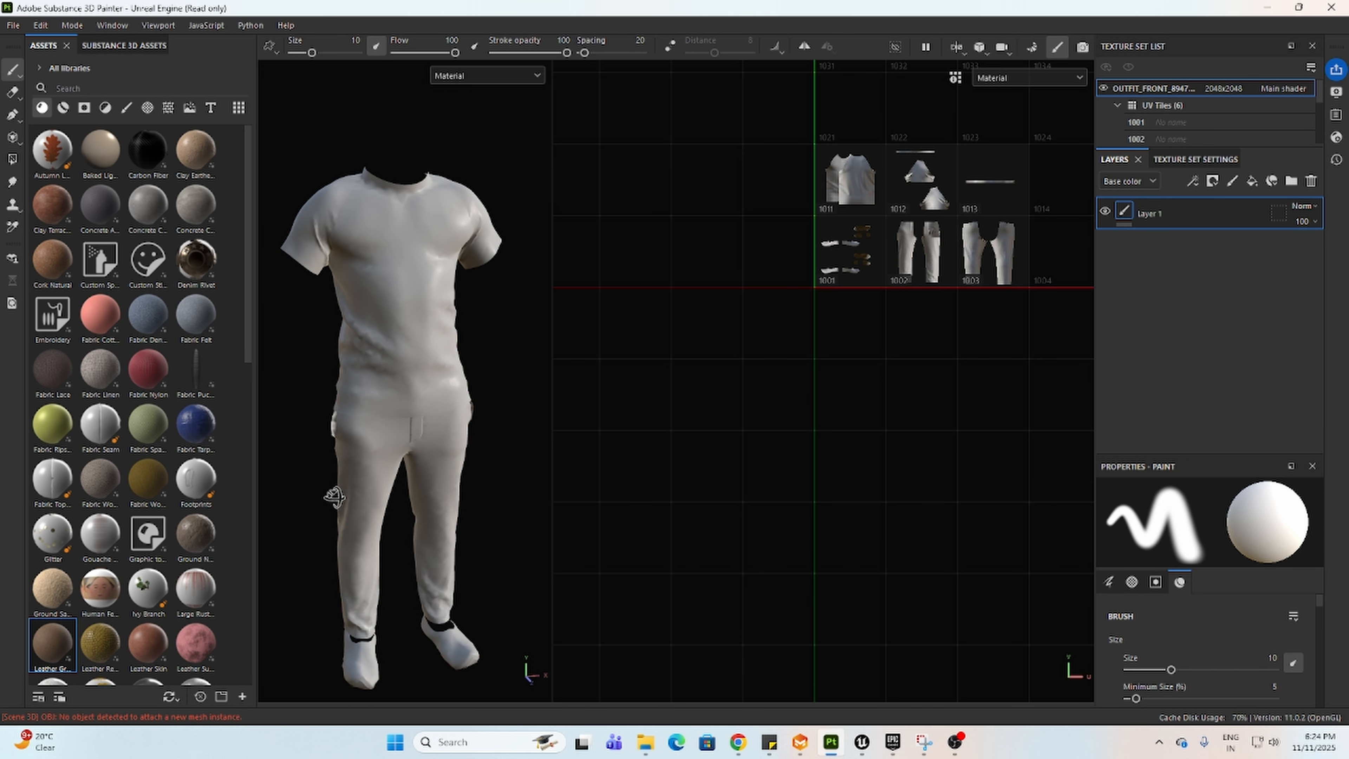
middle_click_drag(322, 496, 361, 464, "alt")
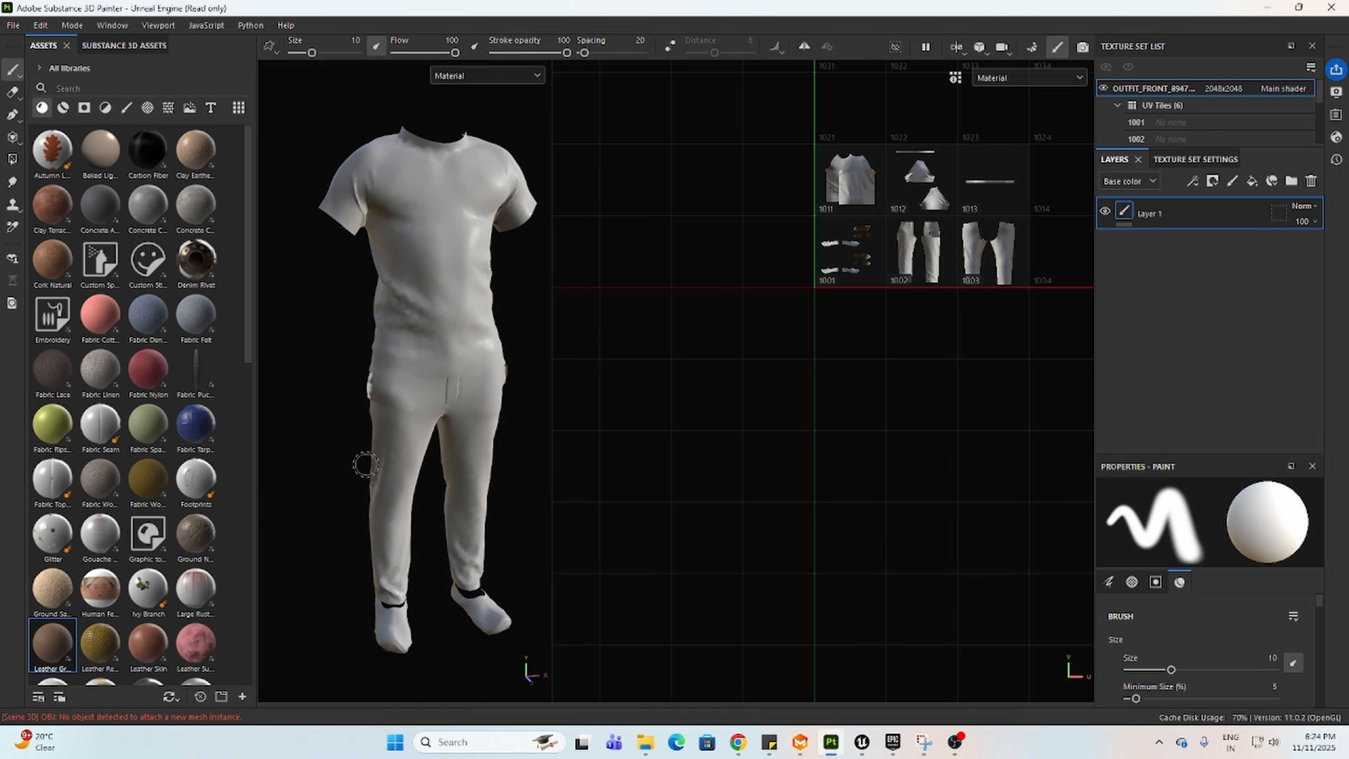
left_click_drag(364, 464, 286, 473, "alt")
middle_click_drag(291, 480, 264, 467, "alt")
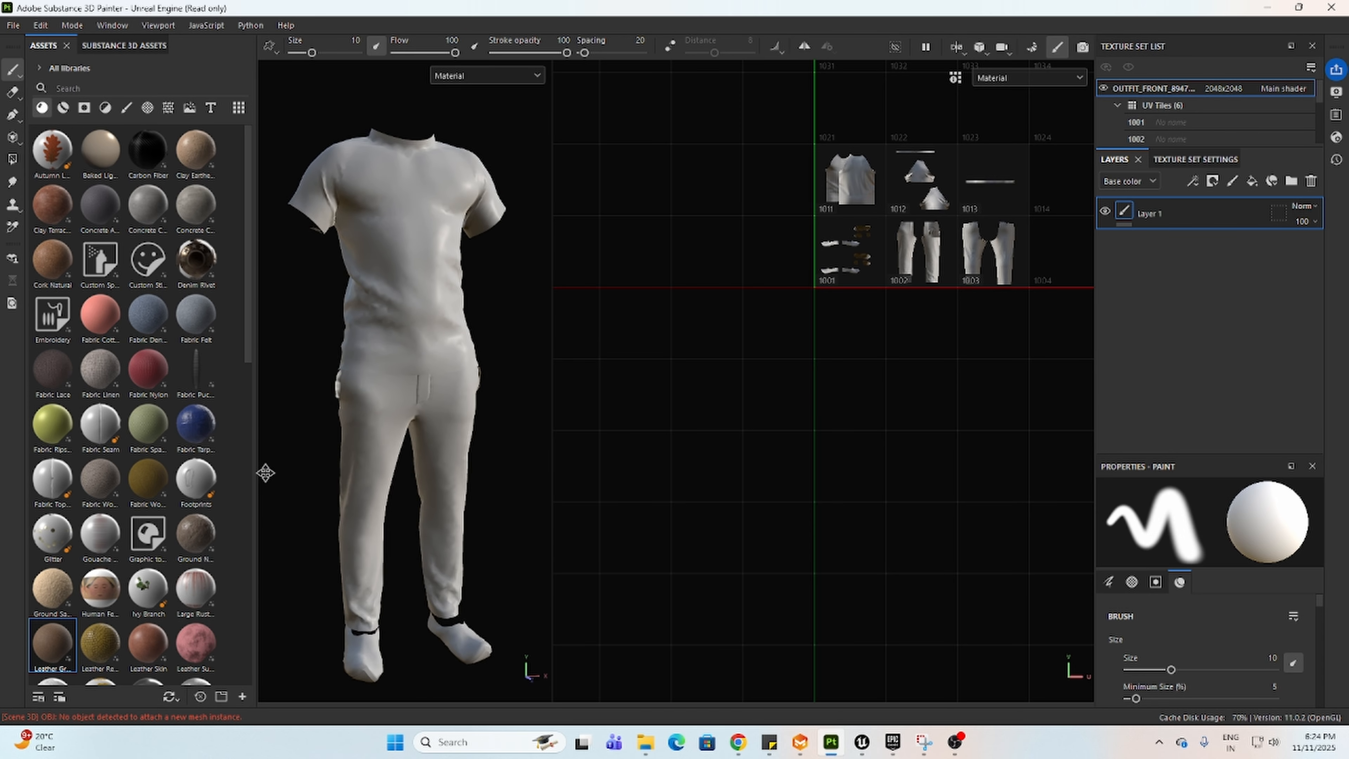
scroll(881, 302, "up", 3)
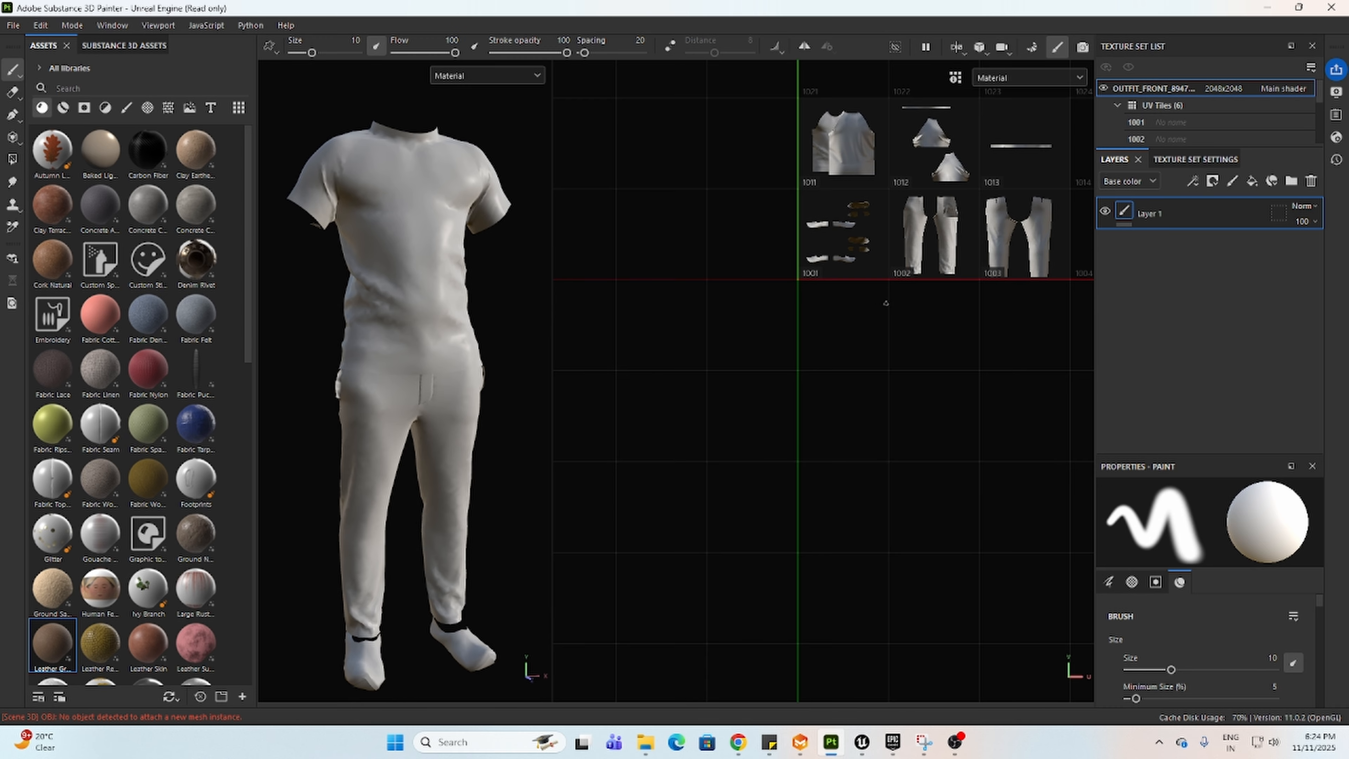
Step: Compare the outfit's UV tile layout with the layout in Marvelous Designer's UV Editor, and return to Substance 3D Painter
middle_click_drag(886, 303, 689, 486, "alt")
scroll(650, 363, "up", 3)
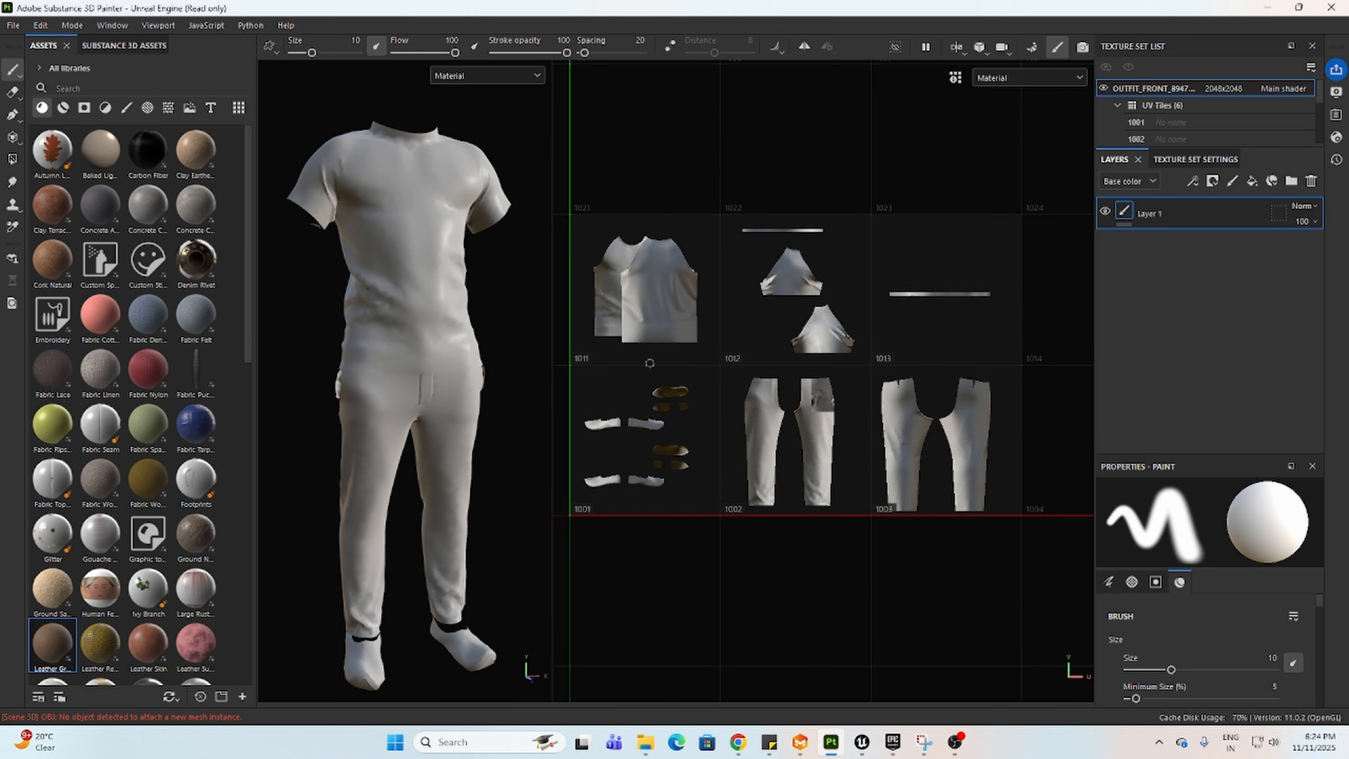
scroll(650, 363, "down", 3)
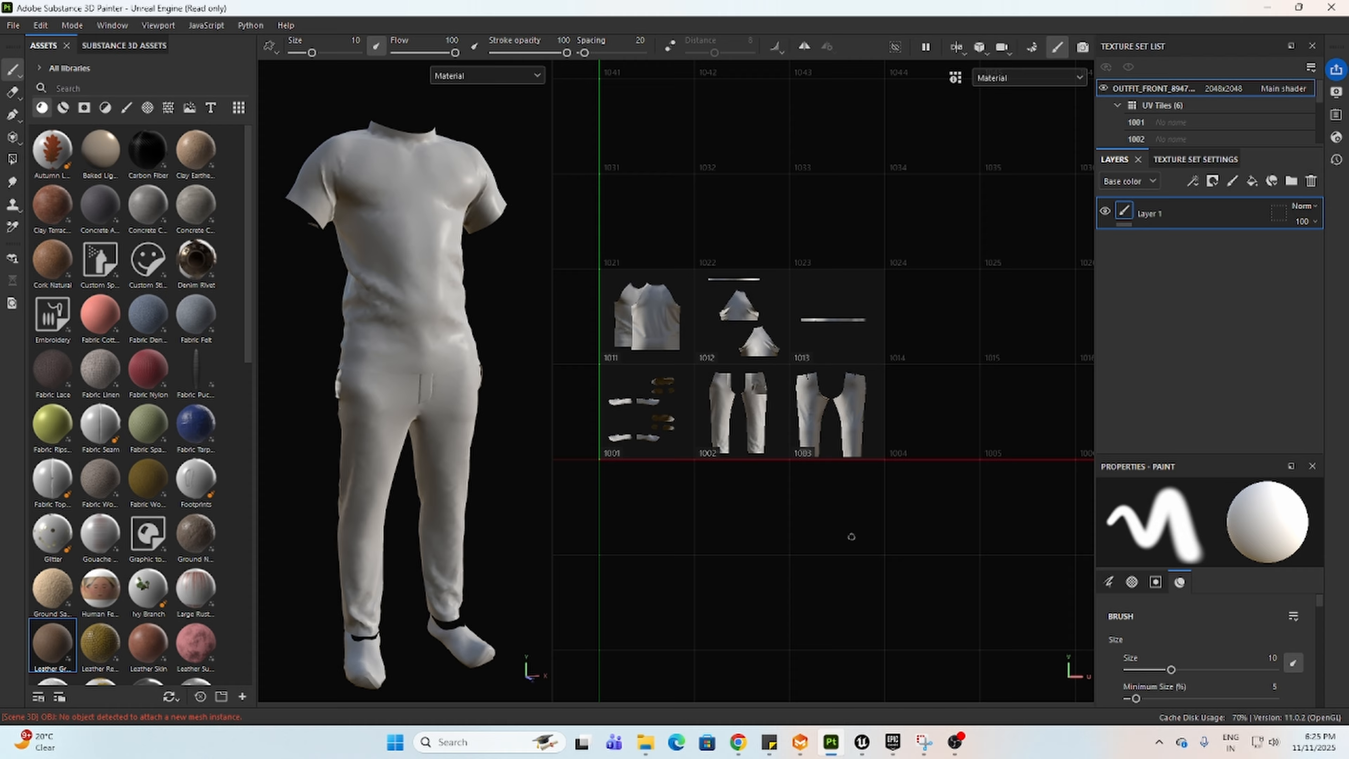
left_click(800, 744)
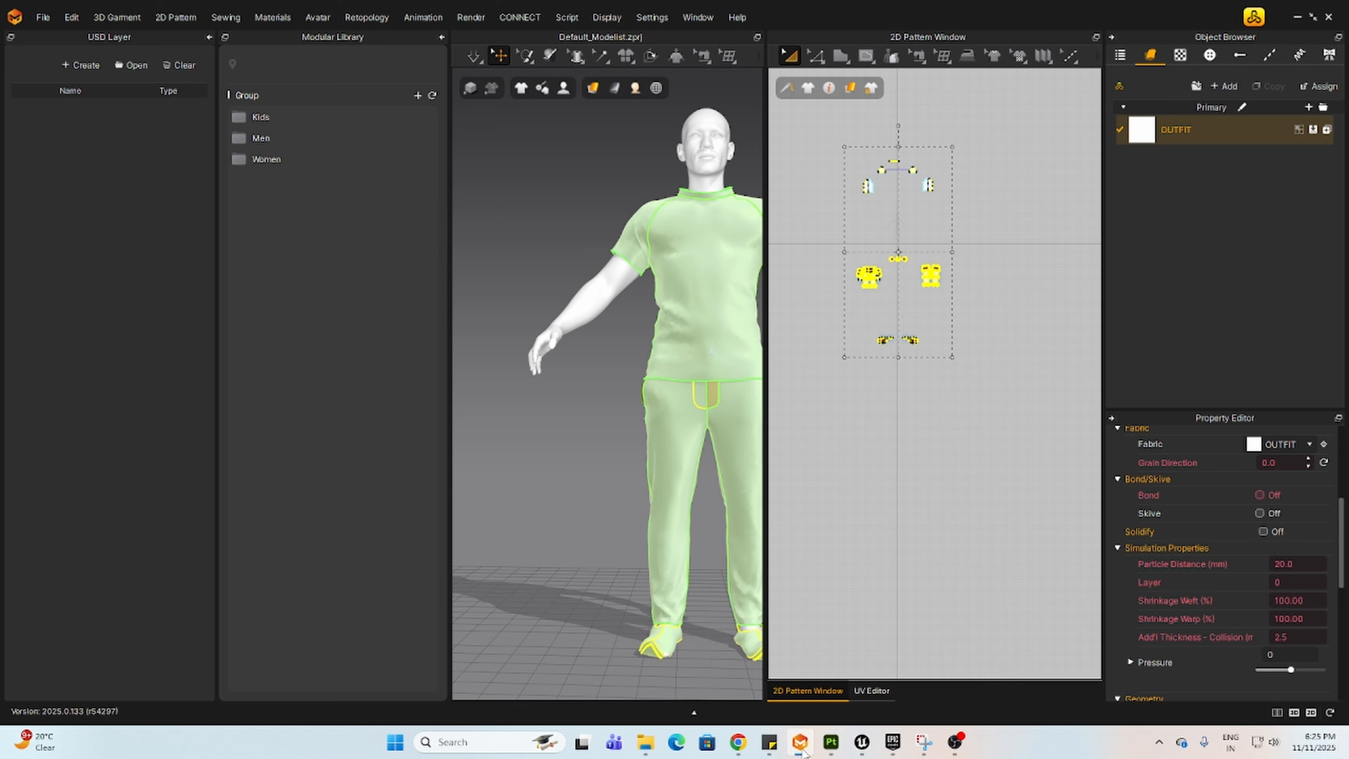
left_click(872, 690)
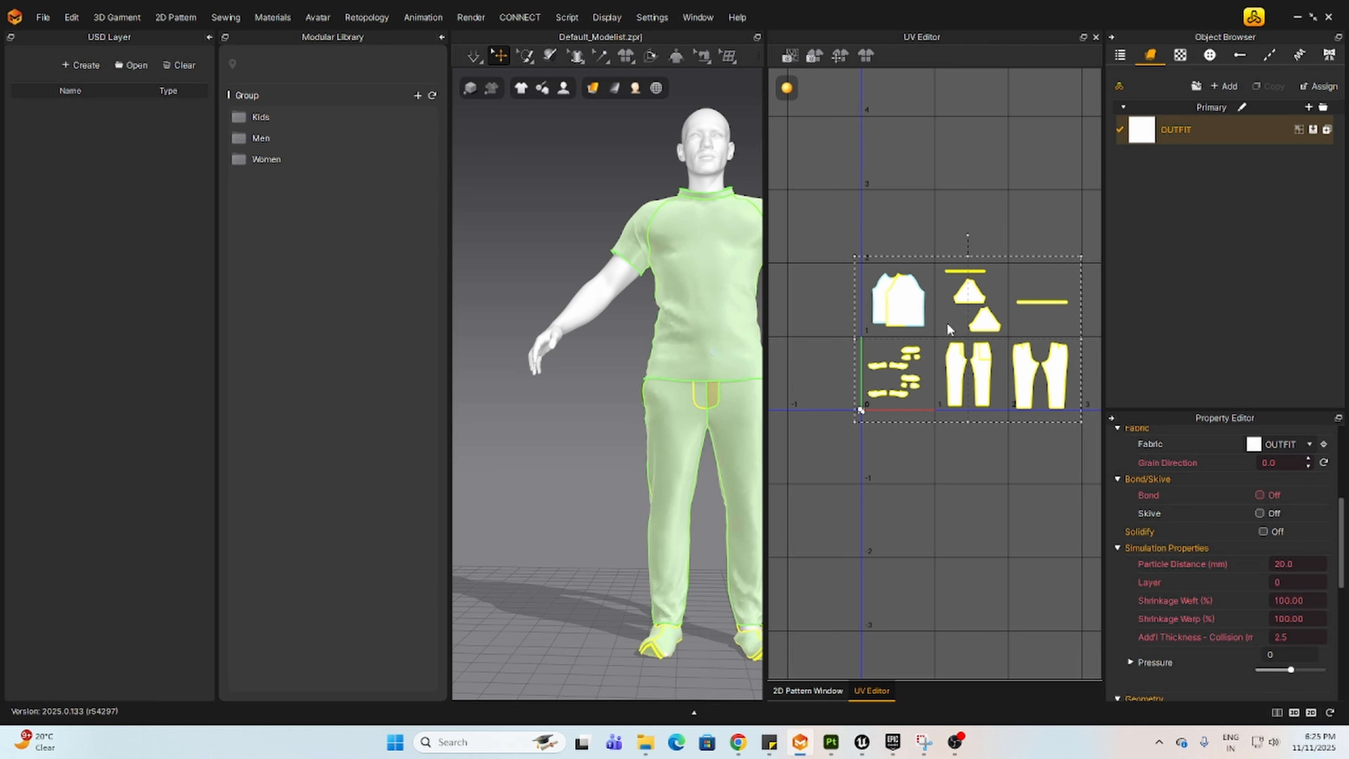
left_click(831, 744)
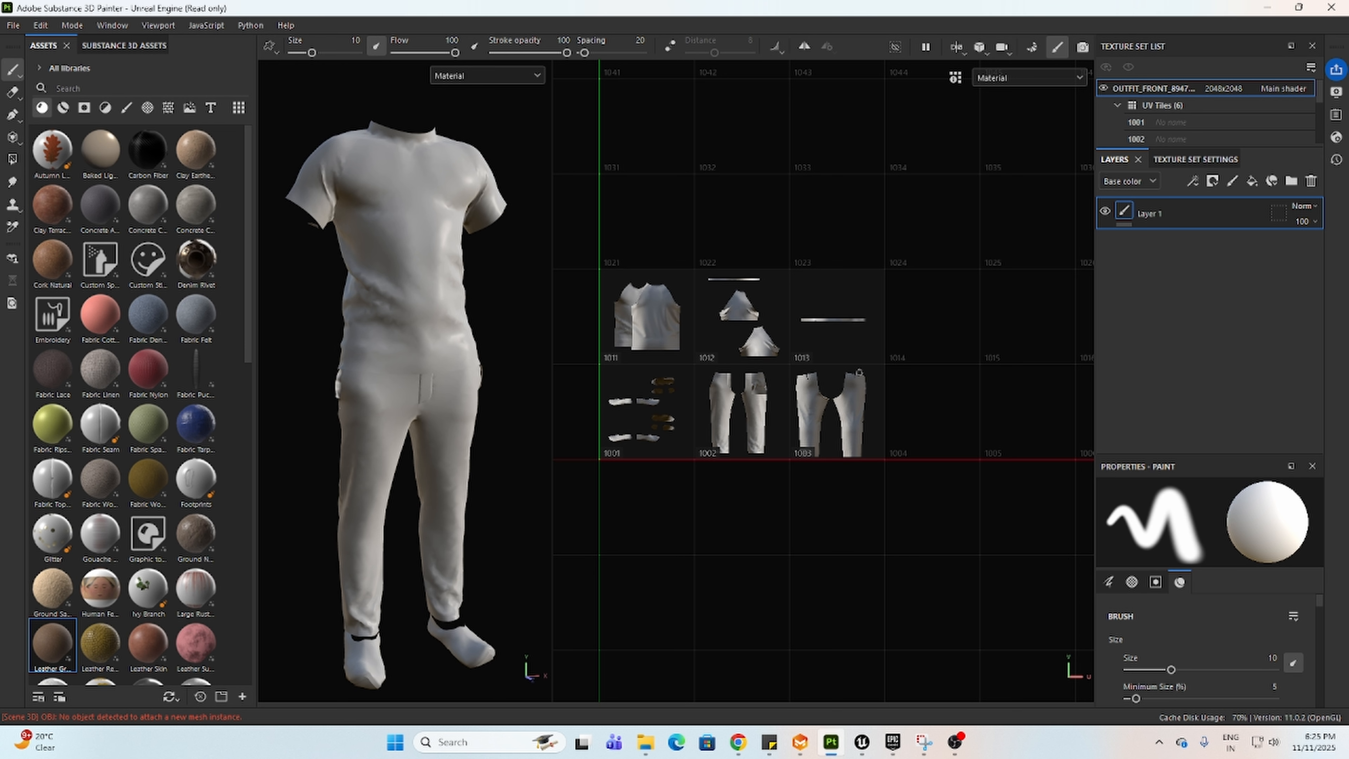
Step: Add the Fabric Denim material to the outfit as a fill layer above Layer 1
scroll(525, 418, "down", 3)
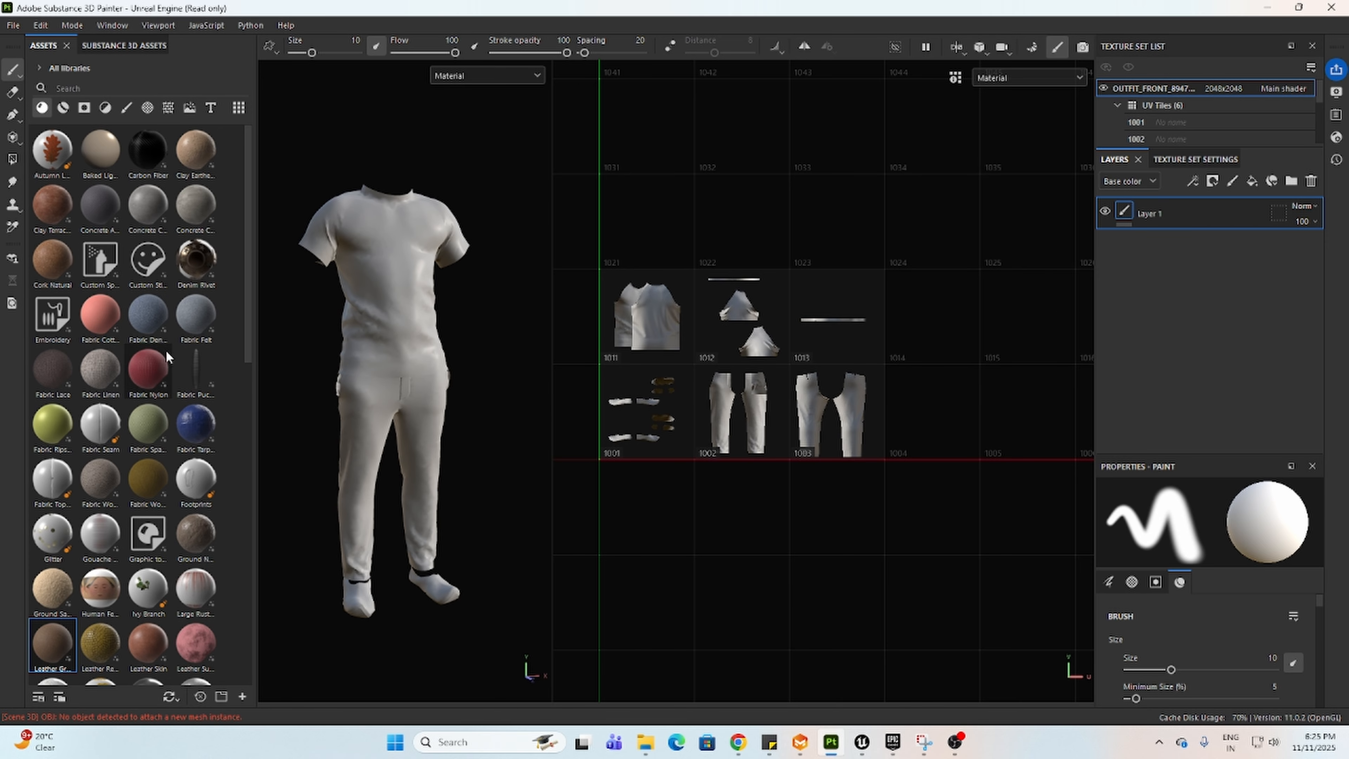
mouse_move(151, 321)
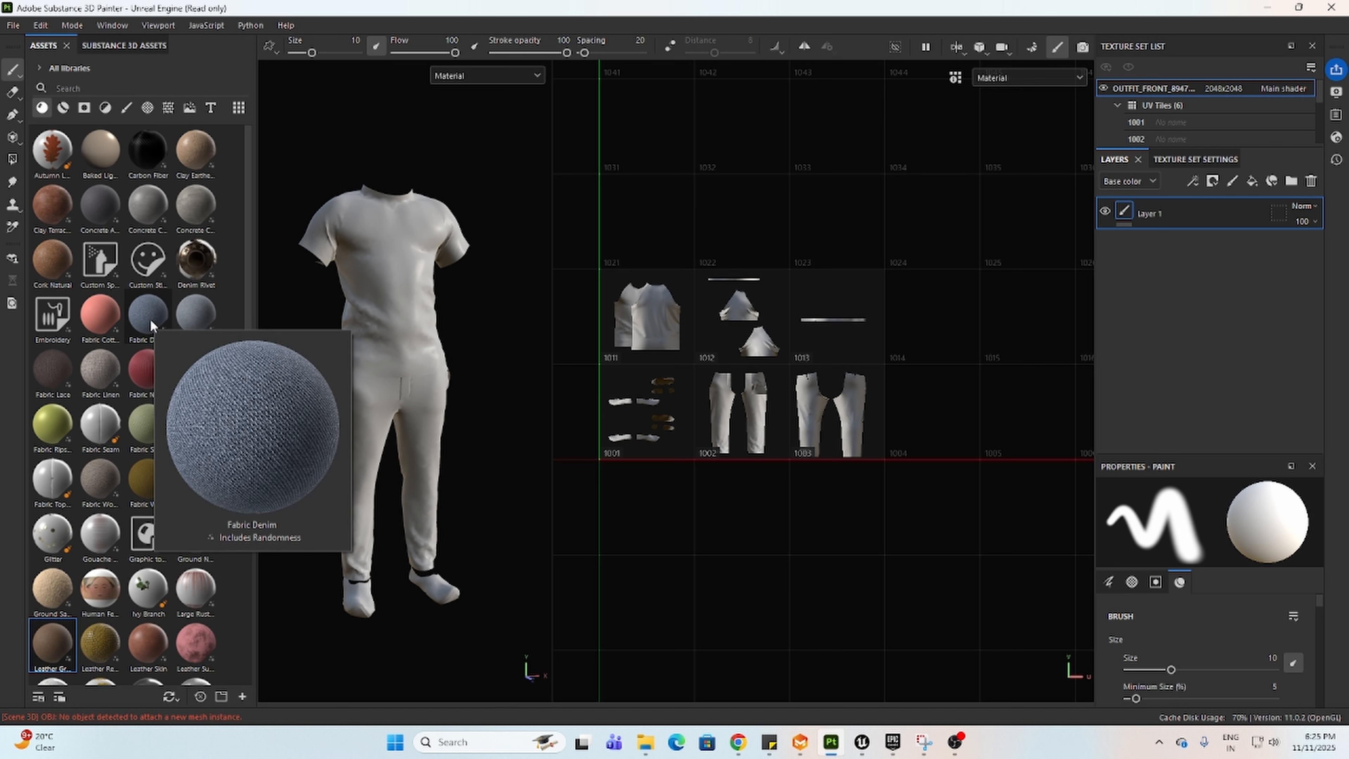
left_click_drag(151, 321, 1165, 204)
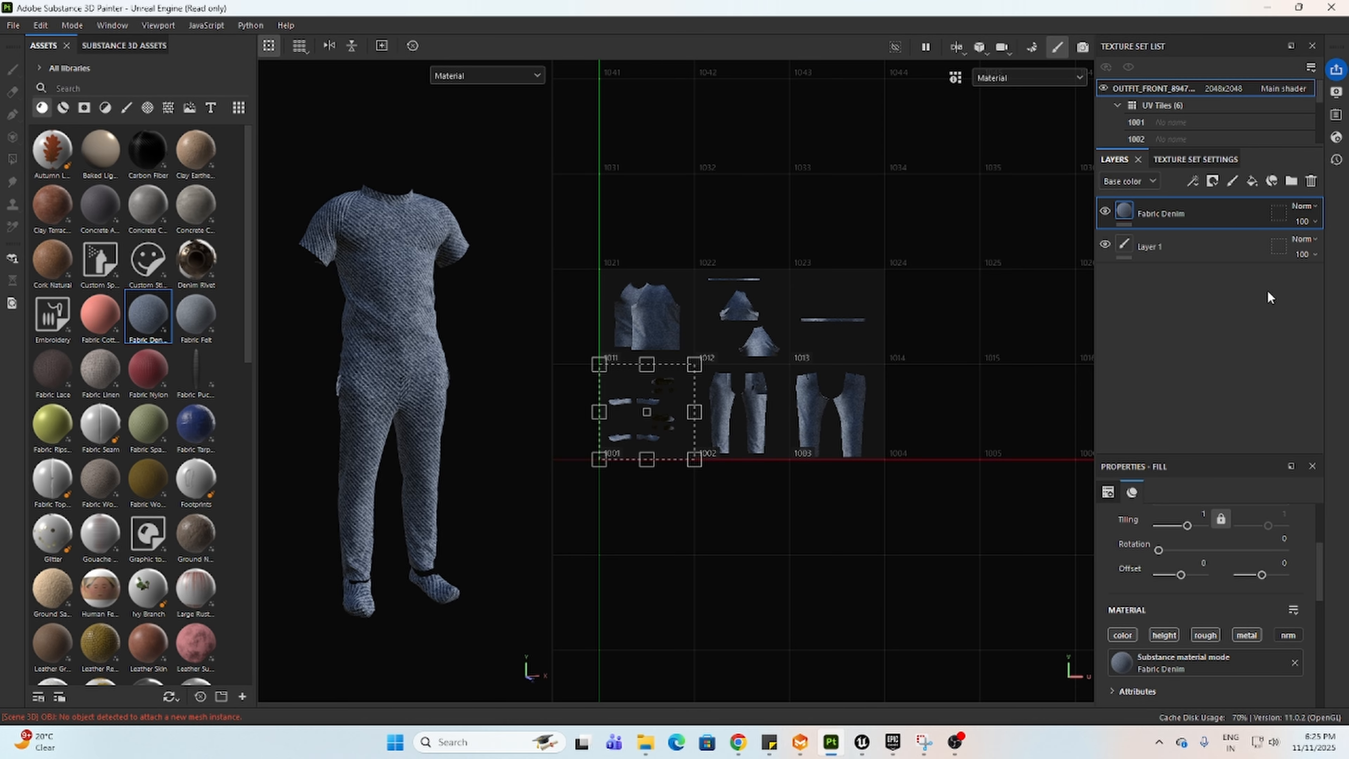
Step: Restrict the Fabric Denim layer's geometry mask to the trouser UV tiles 1002 and 1003, excluding 1001, 1011, 1012 and 1013
left_click(1282, 211)
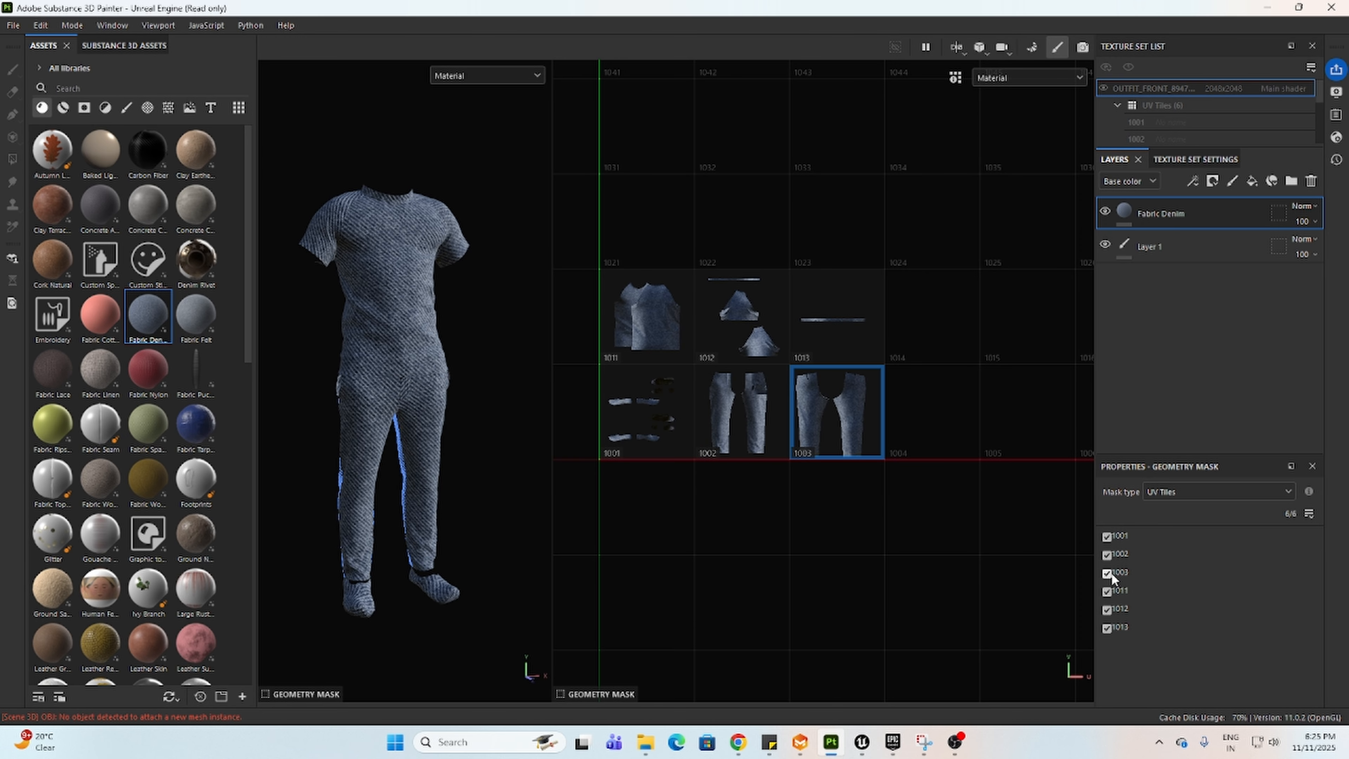
left_click(1107, 591)
left_click(1107, 609)
left_click(1107, 627)
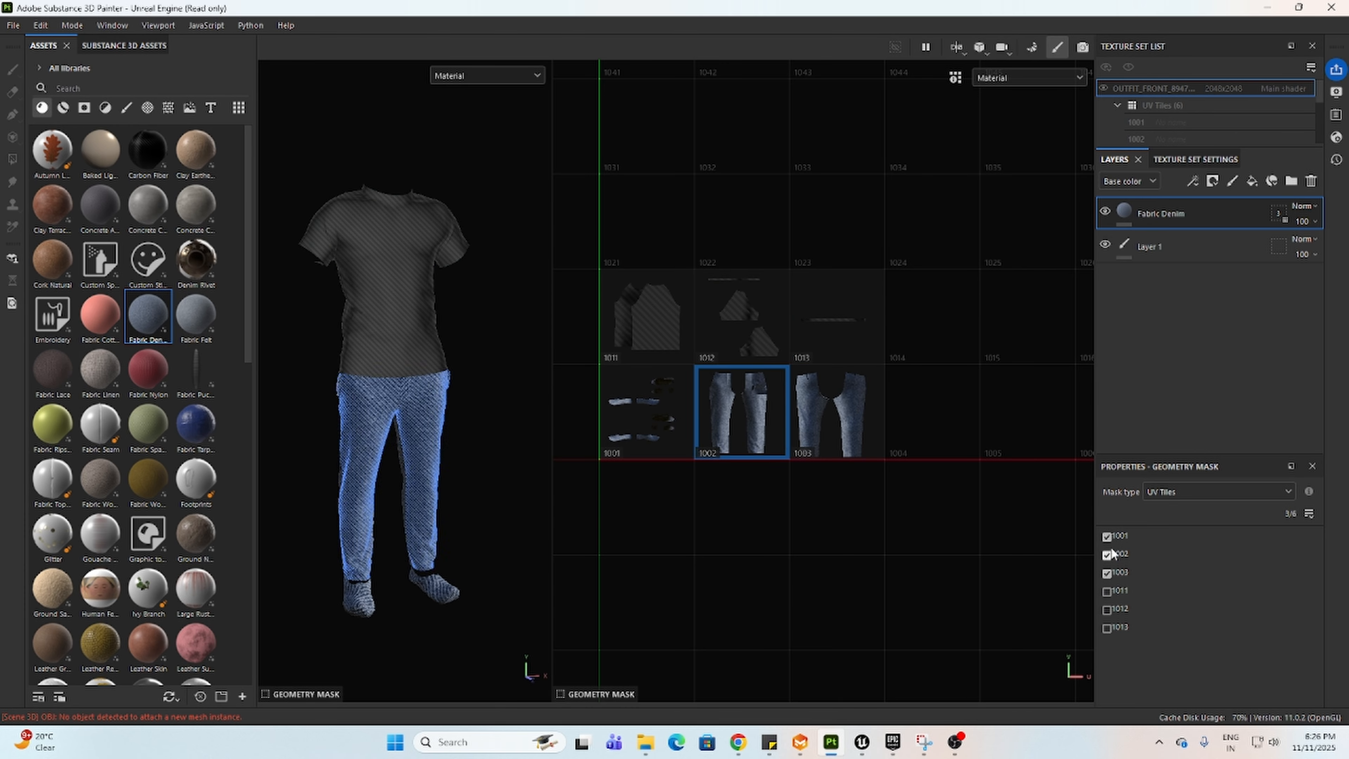
left_click(1107, 537)
left_click_drag(292, 518, 302, 488, "alt")
right_click_drag(316, 444, 288, 497, "alt")
scroll(333, 461, "up", 2)
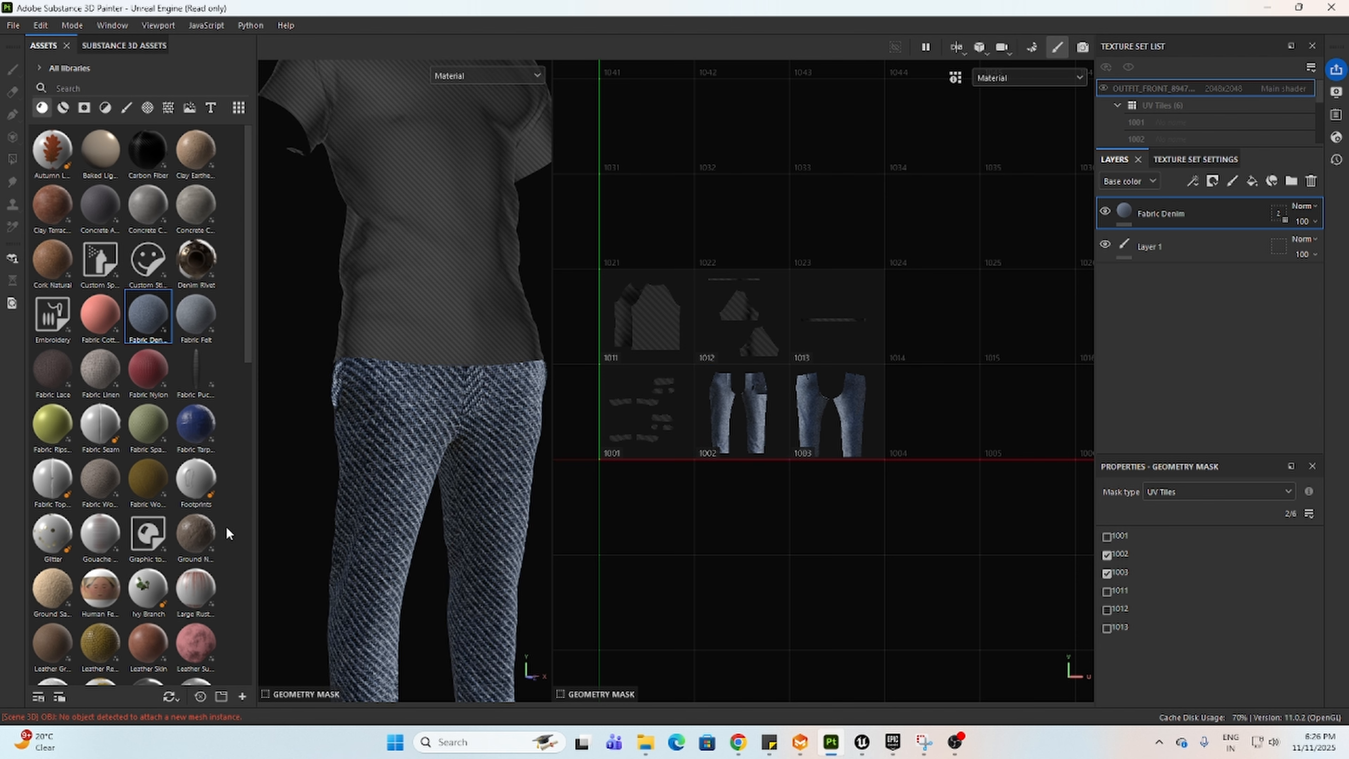
scroll(296, 478, "down", 1)
scroll(296, 483, "down", 2)
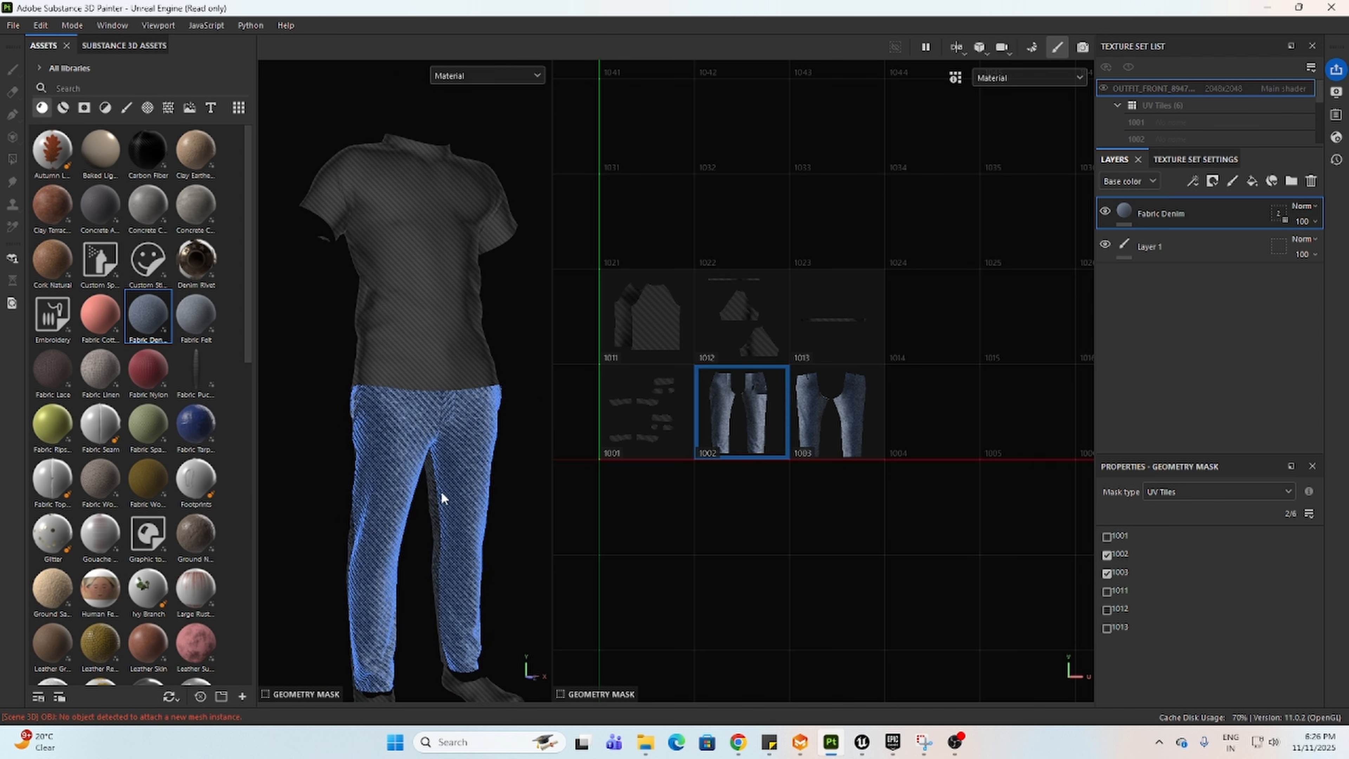
Step: Set the Fabric Denim fill's tiling to 5.49, rotation to 26.29 and first offset value to 0.11
left_click(1127, 211)
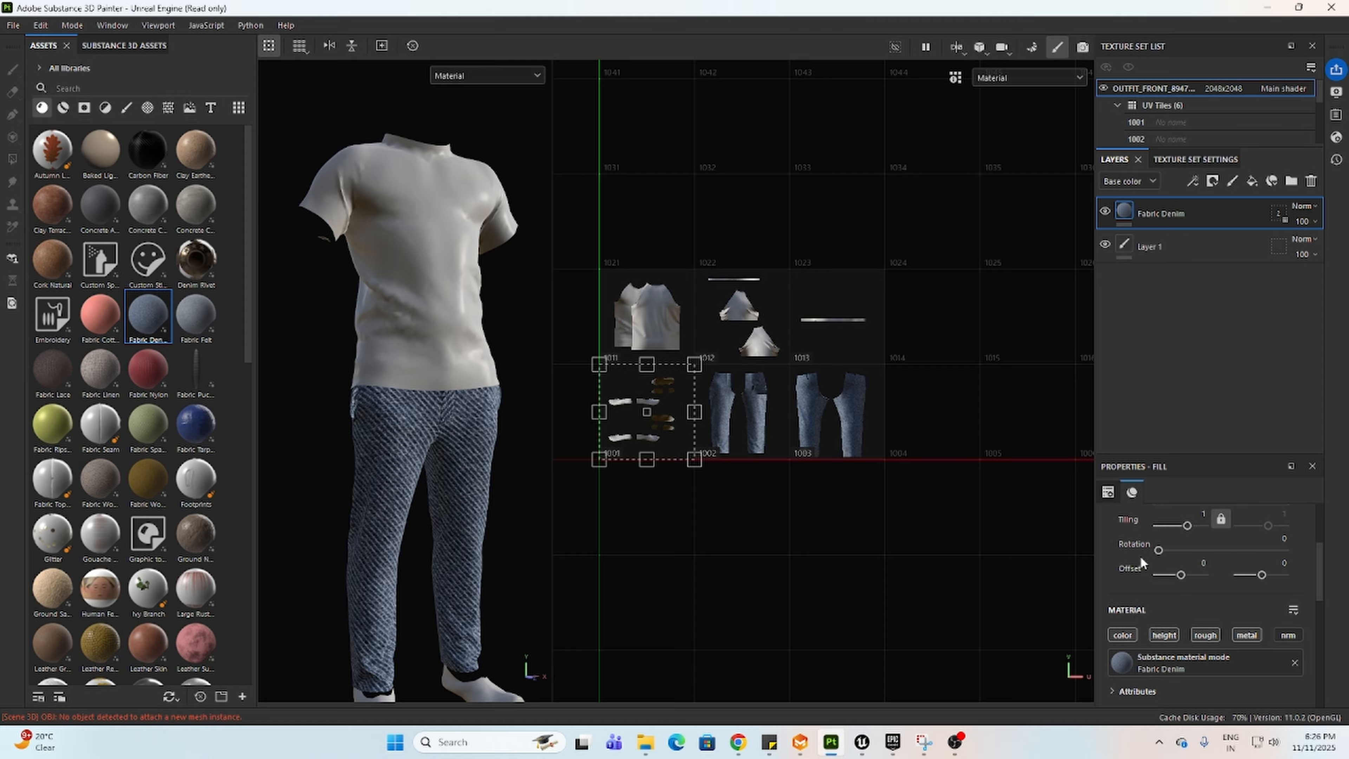
left_click_drag(1187, 525, 1191, 526)
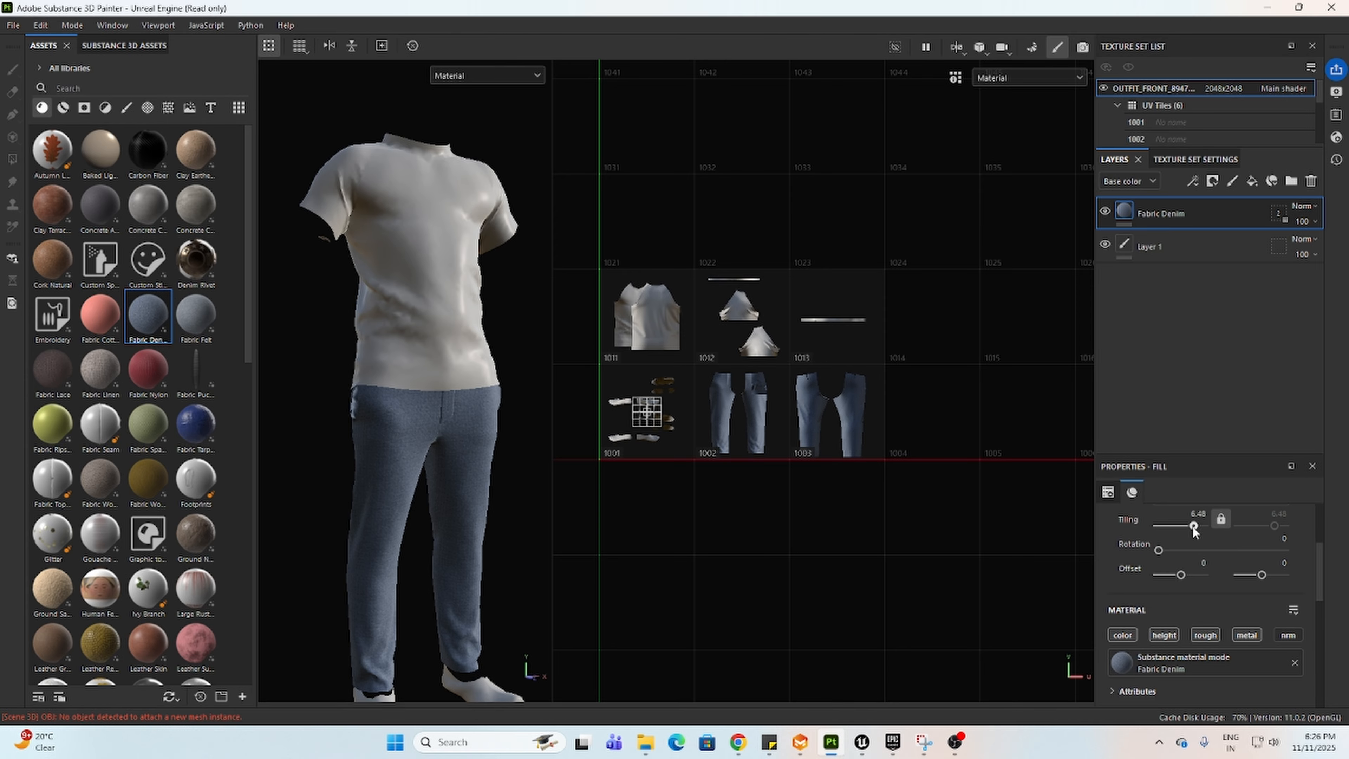
scroll(428, 471, "up", 6)
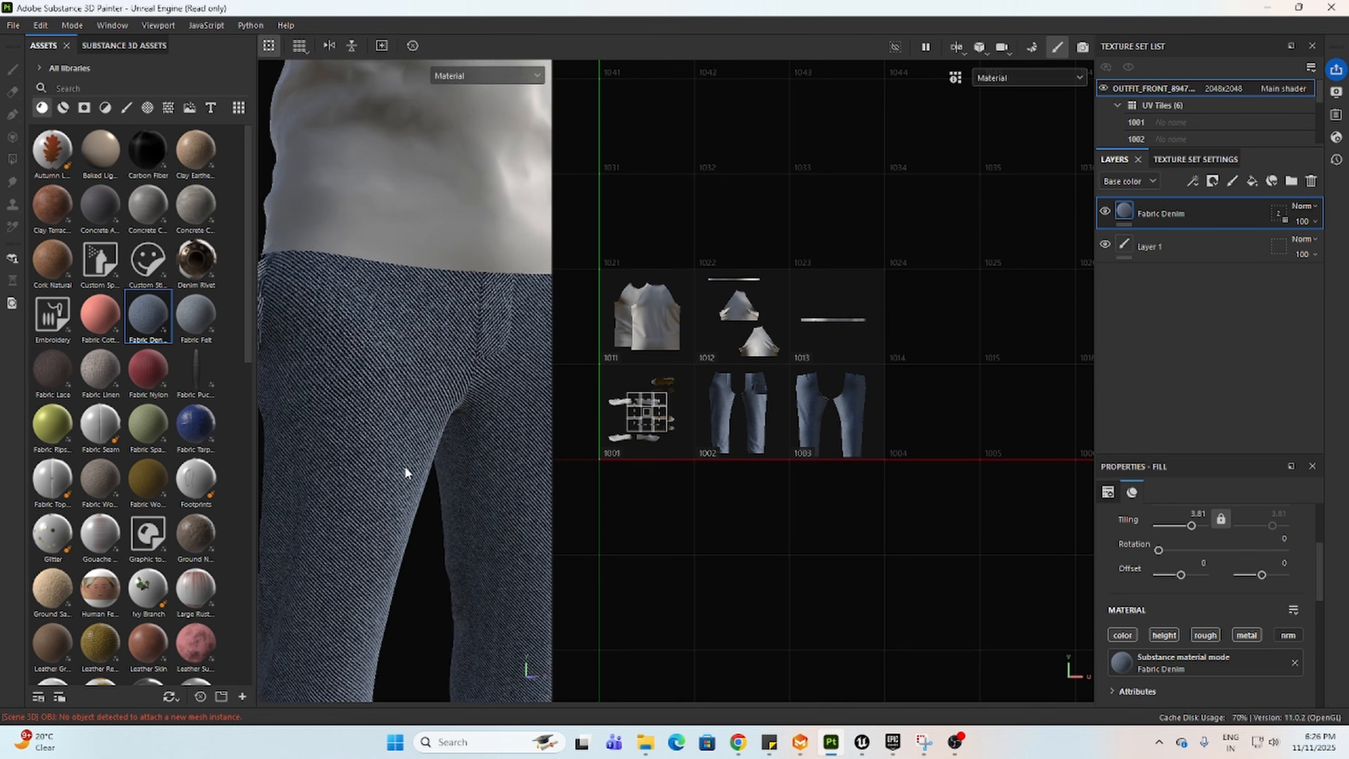
scroll(388, 388, "up", 3)
scroll(385, 384, "down", 3)
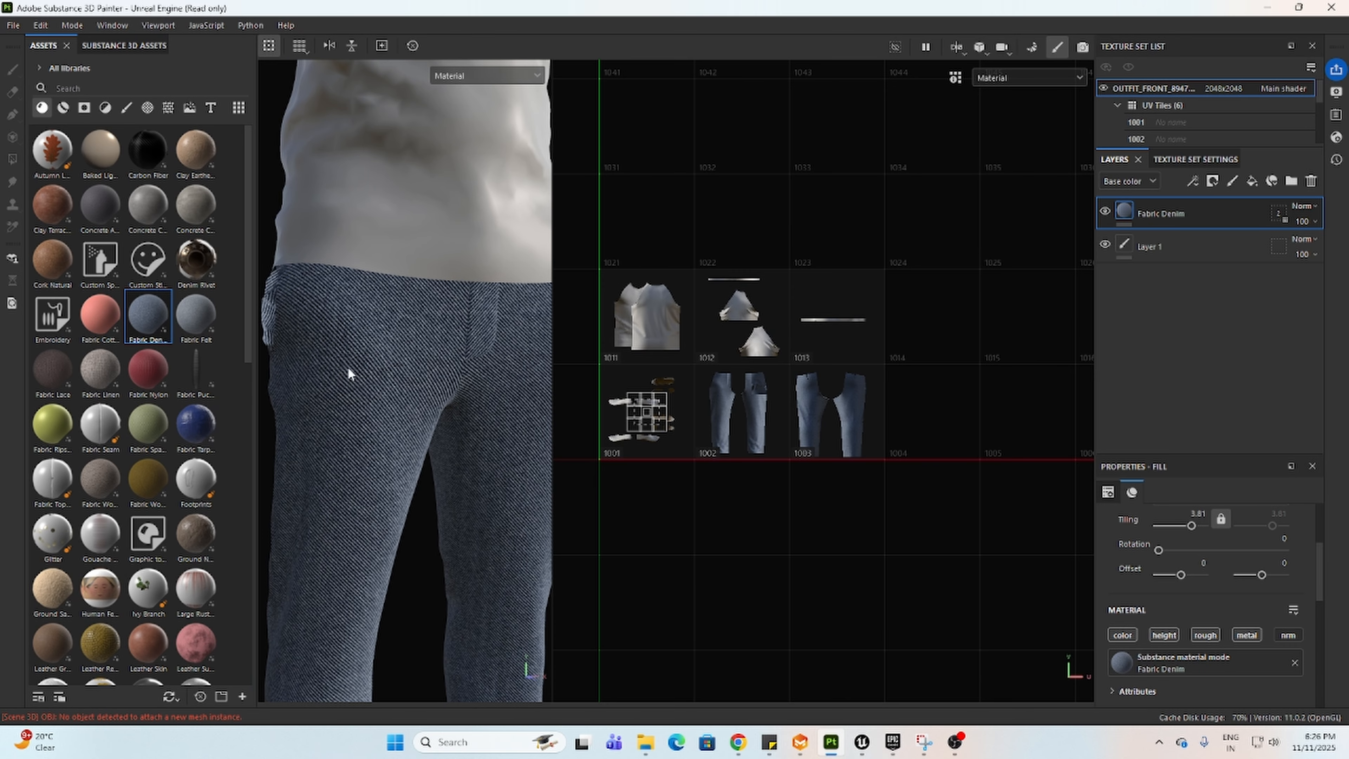
left_click_drag(1192, 528, 1182, 580)
scroll(401, 490, "down", 3)
scroll(397, 491, "up", 4)
scroll(396, 491, "down", 3)
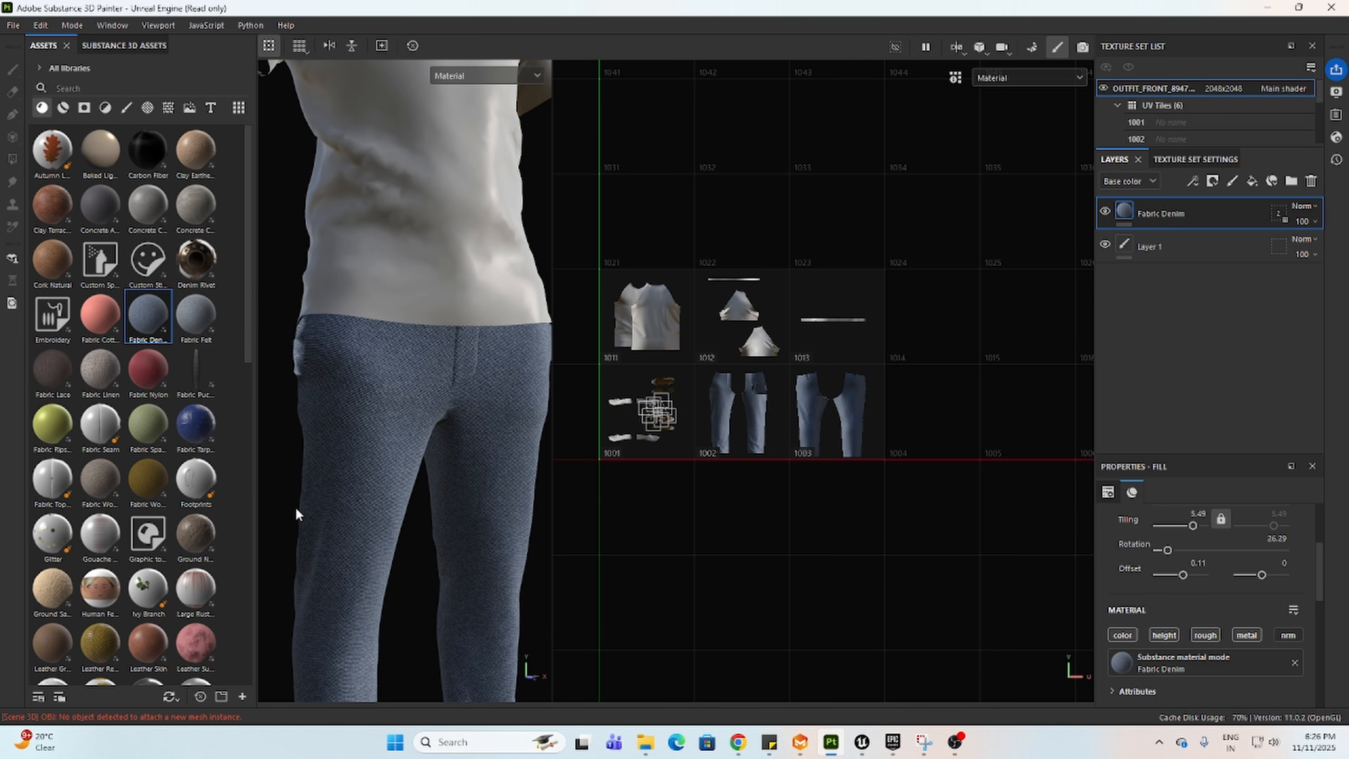
scroll(298, 520, "down", 5)
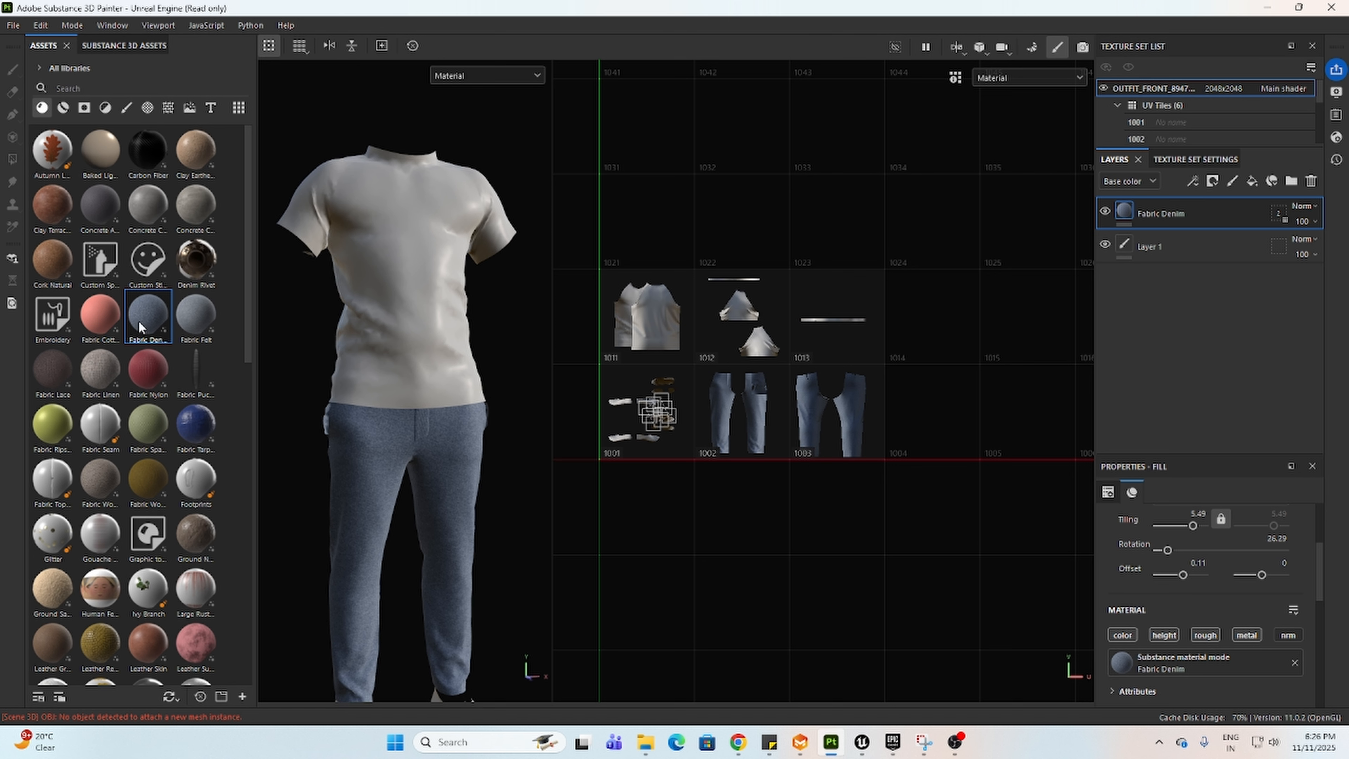
Step: Add a second Fabric Denim fill layer on top and restrict its geometry mask to UV tile 1003
left_click_drag(139, 326, 1158, 202)
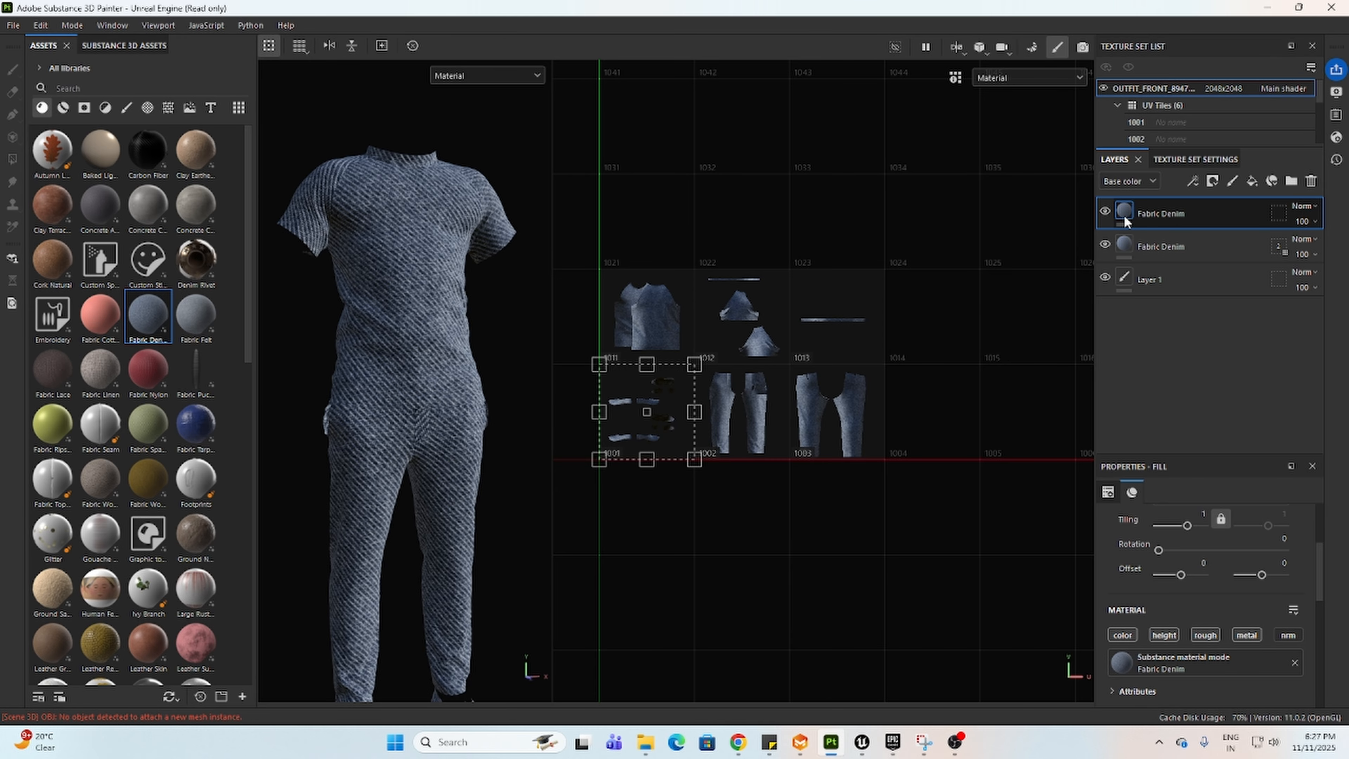
left_click(1278, 212)
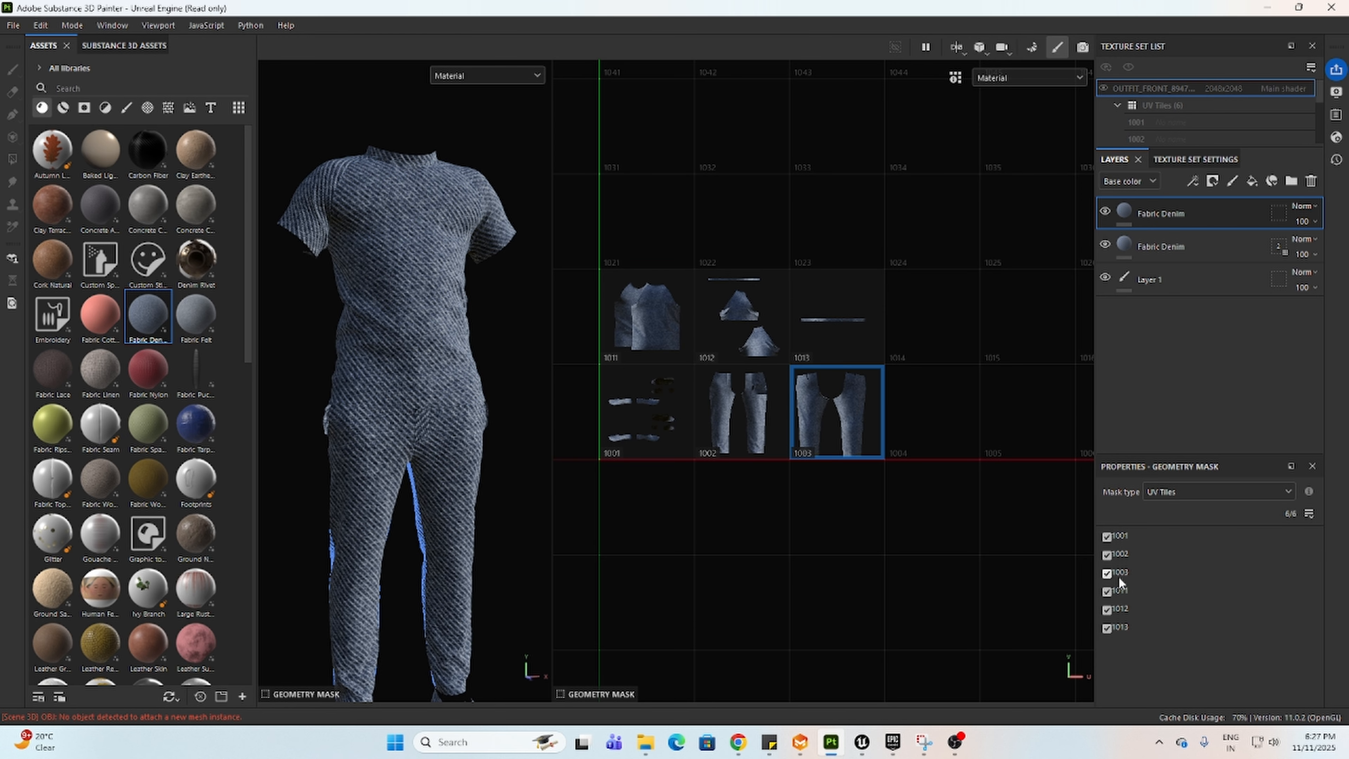
left_click(1107, 554)
left_click(1109, 536)
left_click(1109, 591)
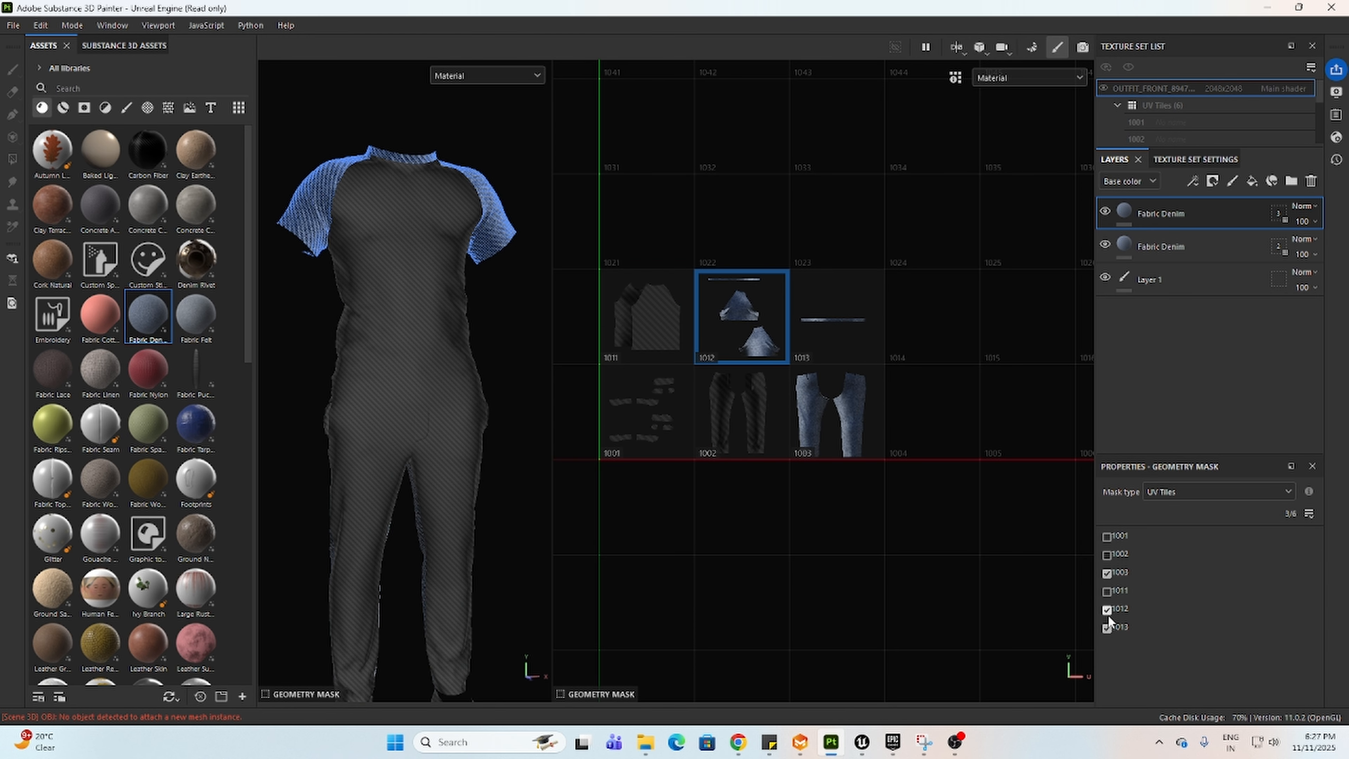
left_click(1108, 610)
left_click(1107, 627)
left_click_drag(521, 572, 463, 575, "alt")
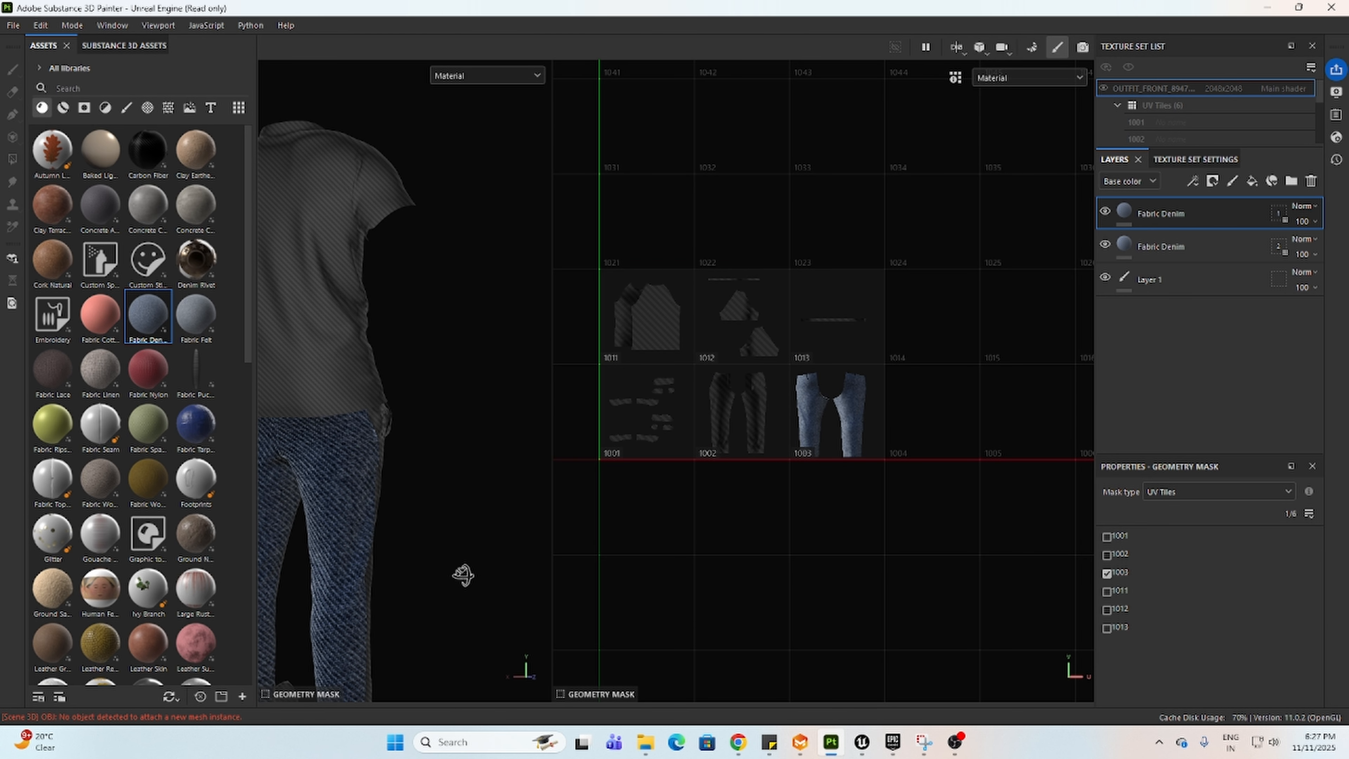
Step: Set the new Fabric Denim fill's tiling to 4.6 and rotation to 16.18, and shift its first offset value slightly up
left_click(1125, 211)
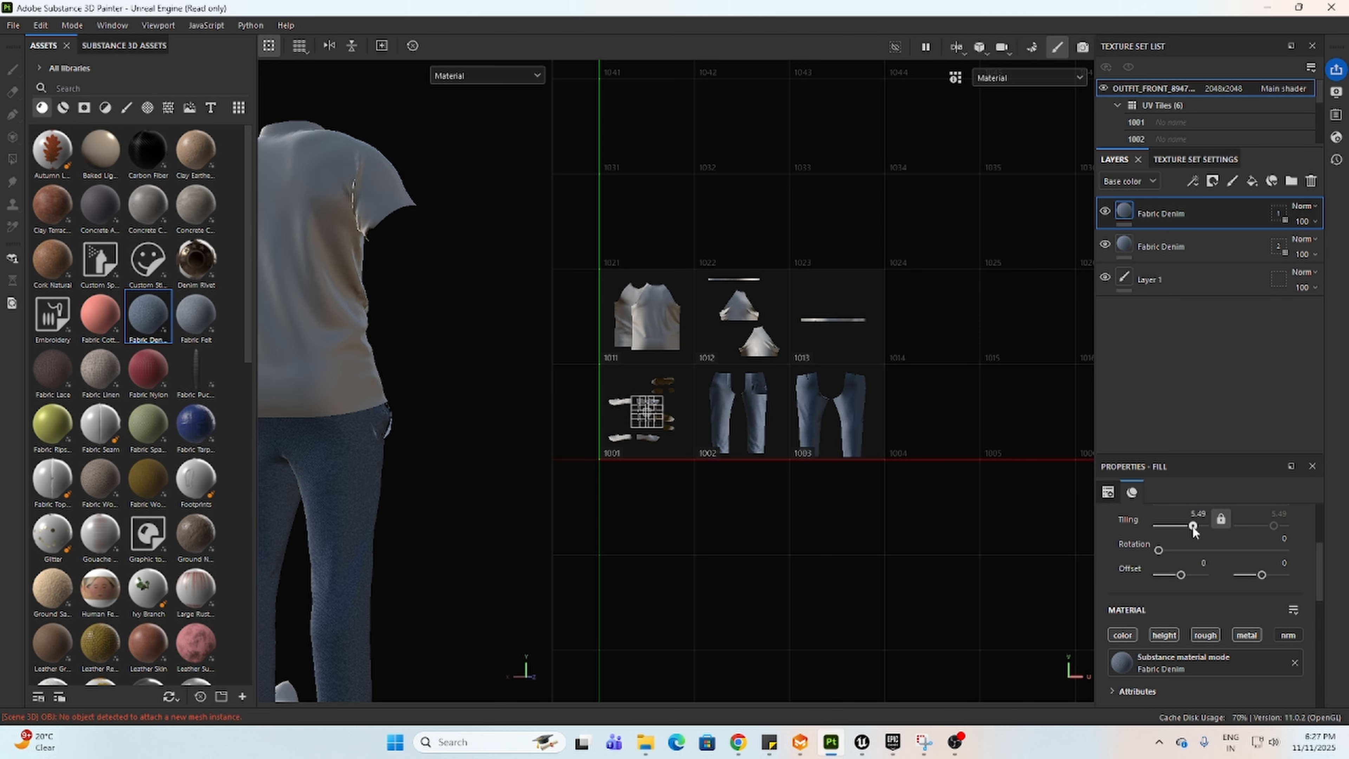
left_click(1163, 551)
left_click(1182, 575)
scroll(1165, 553, "down", 1)
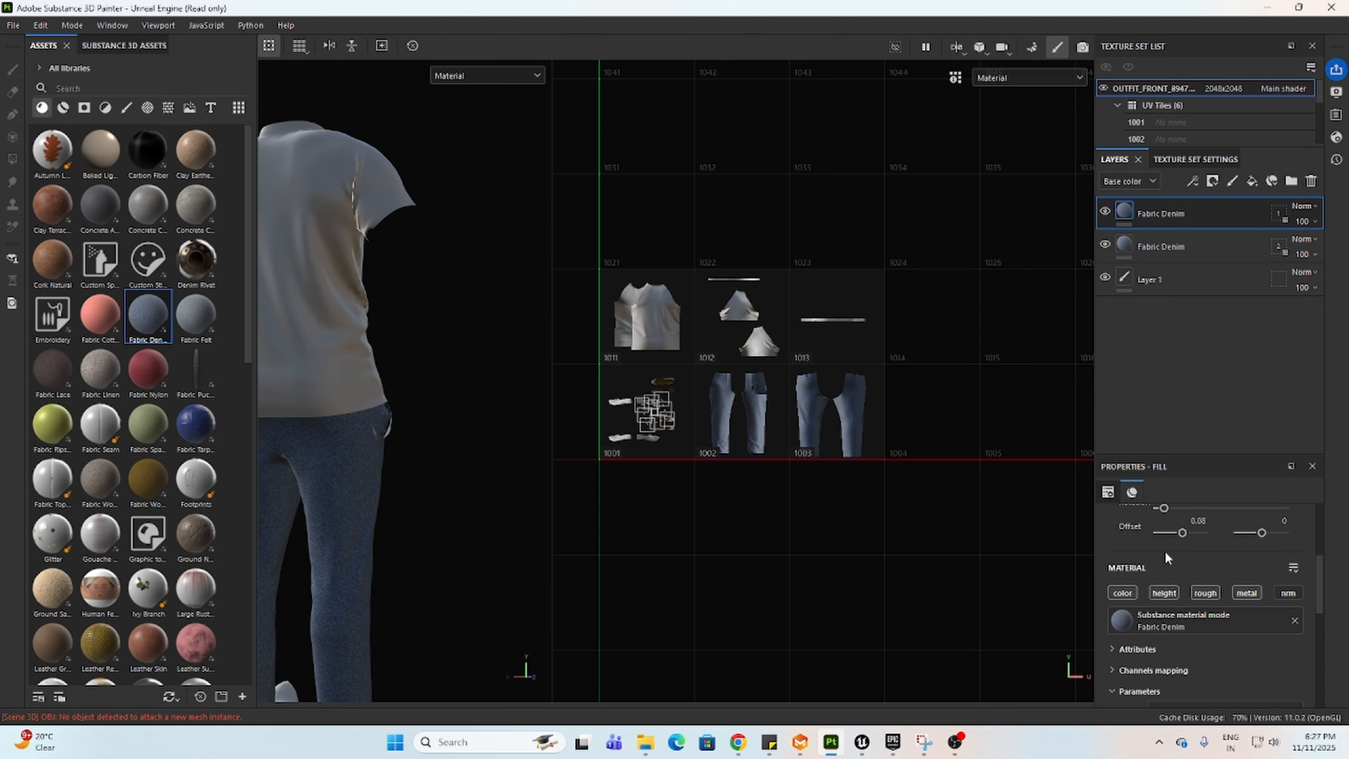
Step: Darken the top Fabric Denim fill's Warp Yarn Color to a dark slate blue and check it on the trousers
scroll(1165, 555, "down", 5)
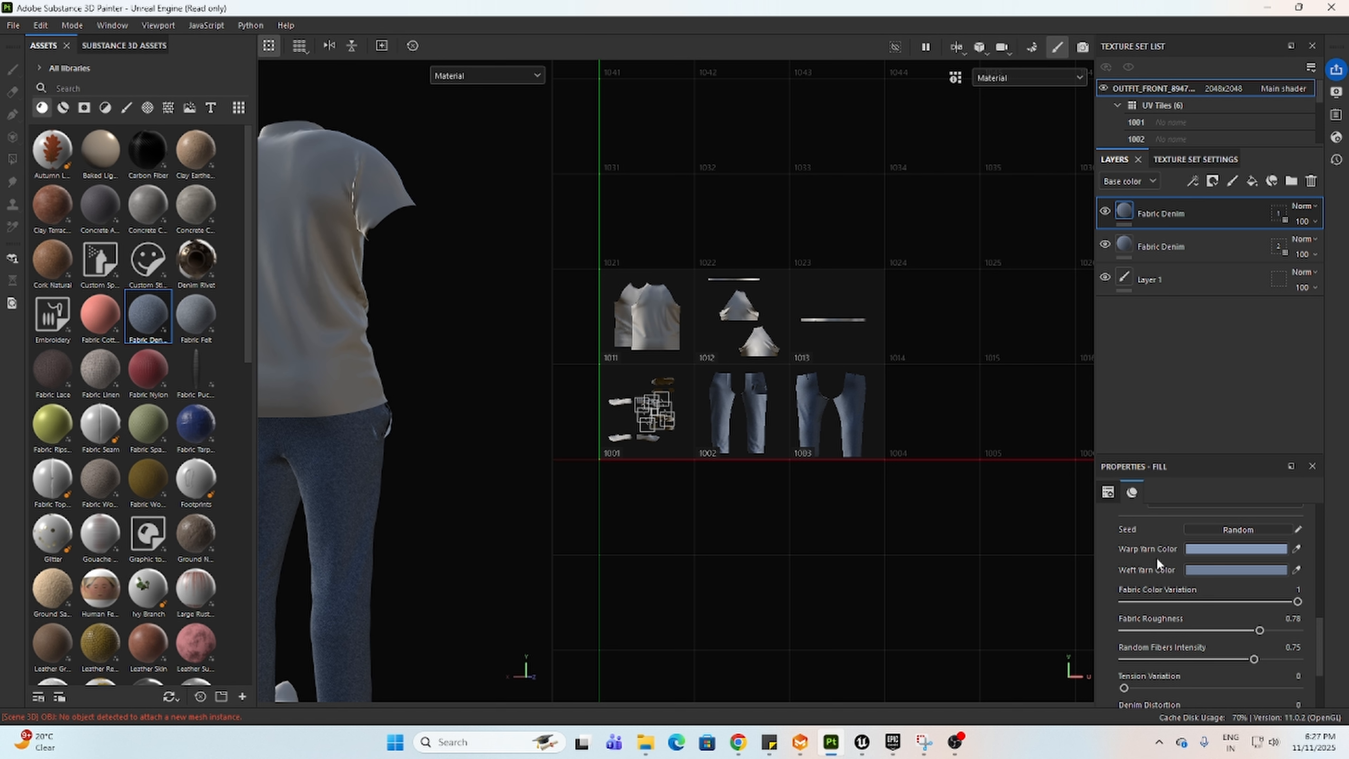
left_click(1216, 549)
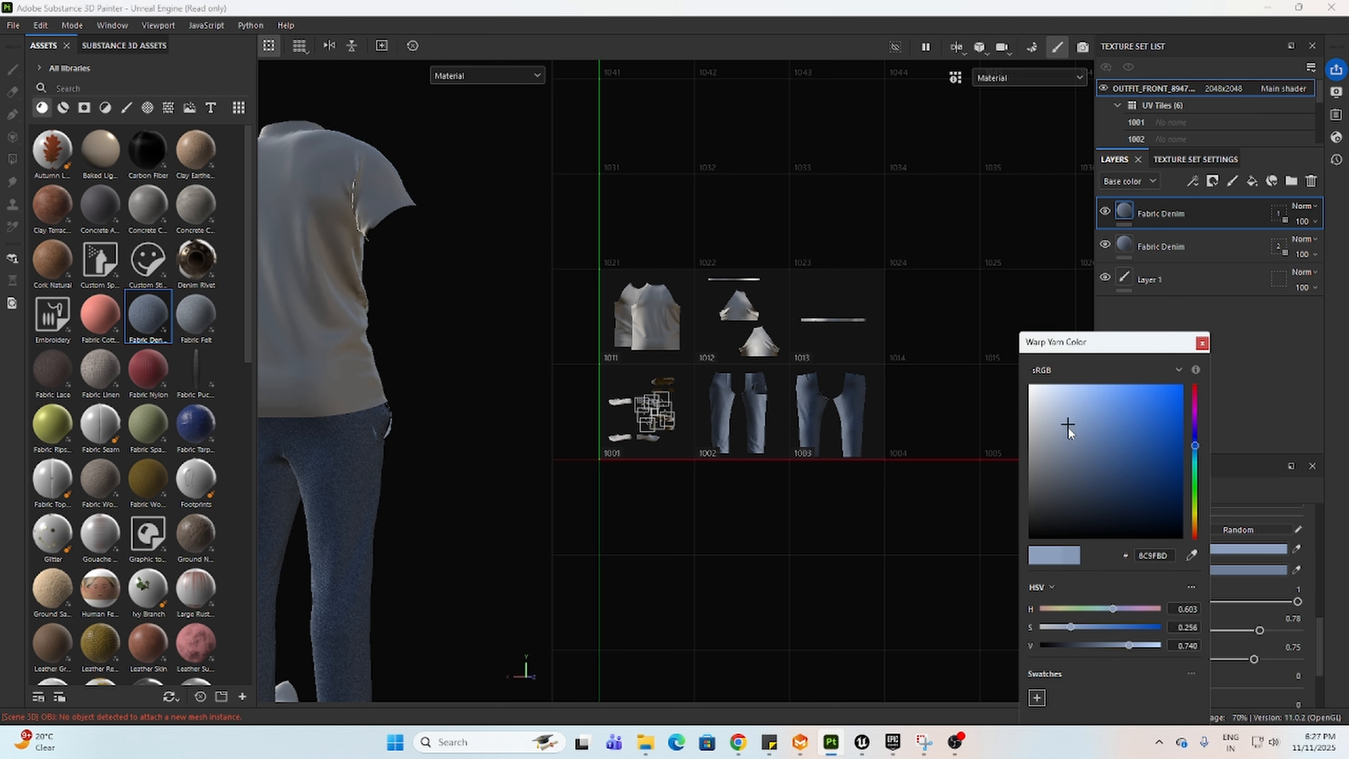
left_click_drag(1068, 428, 1066, 494)
left_click(1202, 343)
scroll(405, 535, "down", 3)
left_click_drag(405, 535, 429, 442, "alt")
scroll(445, 459, "up", 2)
scroll(481, 491, "down", 2)
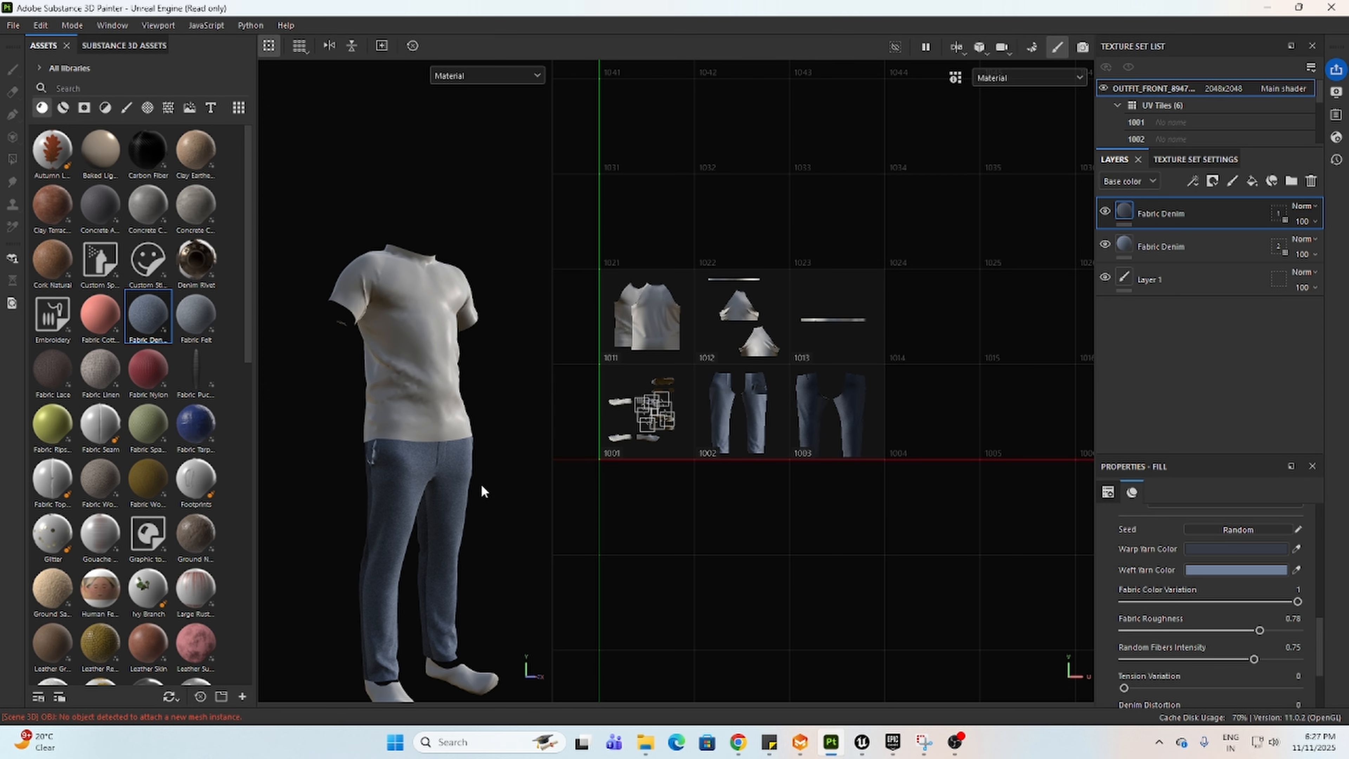
scroll(478, 500, "down", 1)
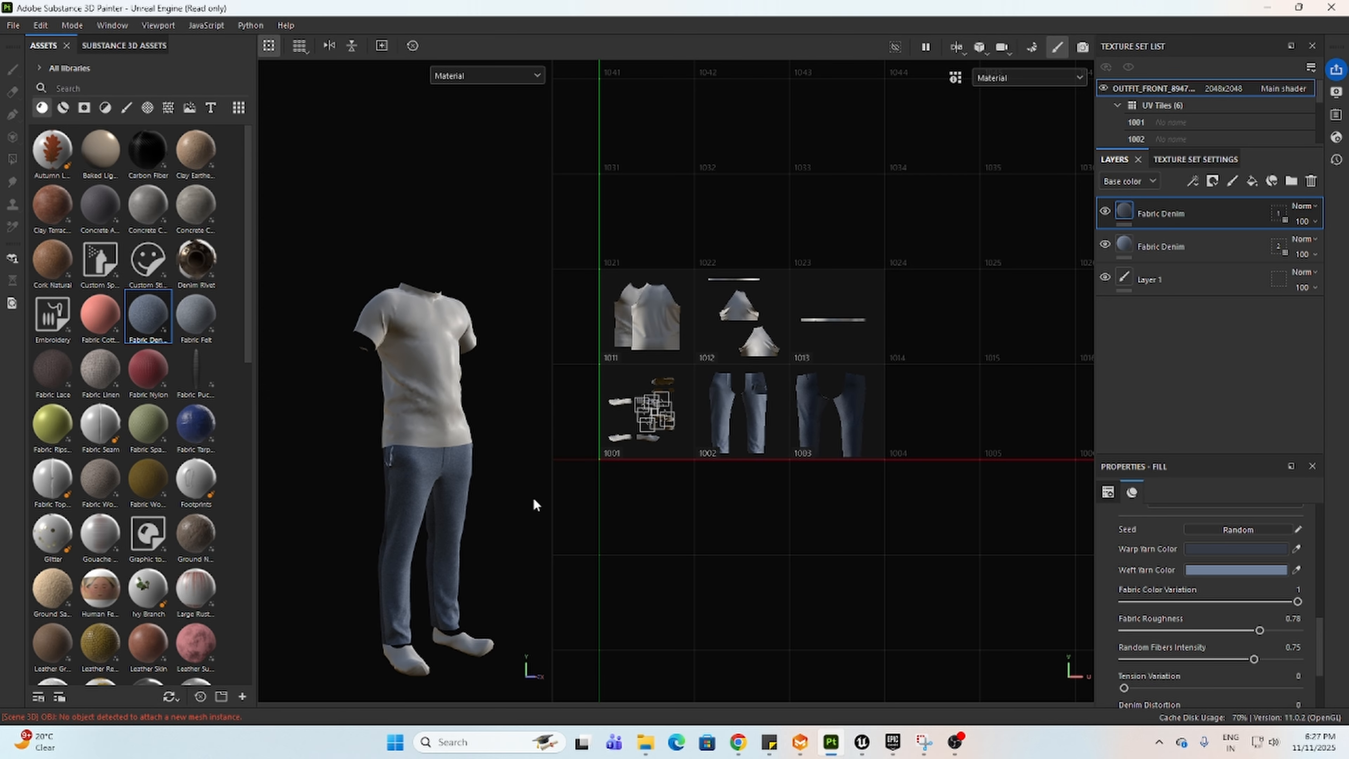
Step: Add Fabric Cotton Jersey as a new top fill layer and restrict its geometry mask to UV tile 1011
left_click(98, 323)
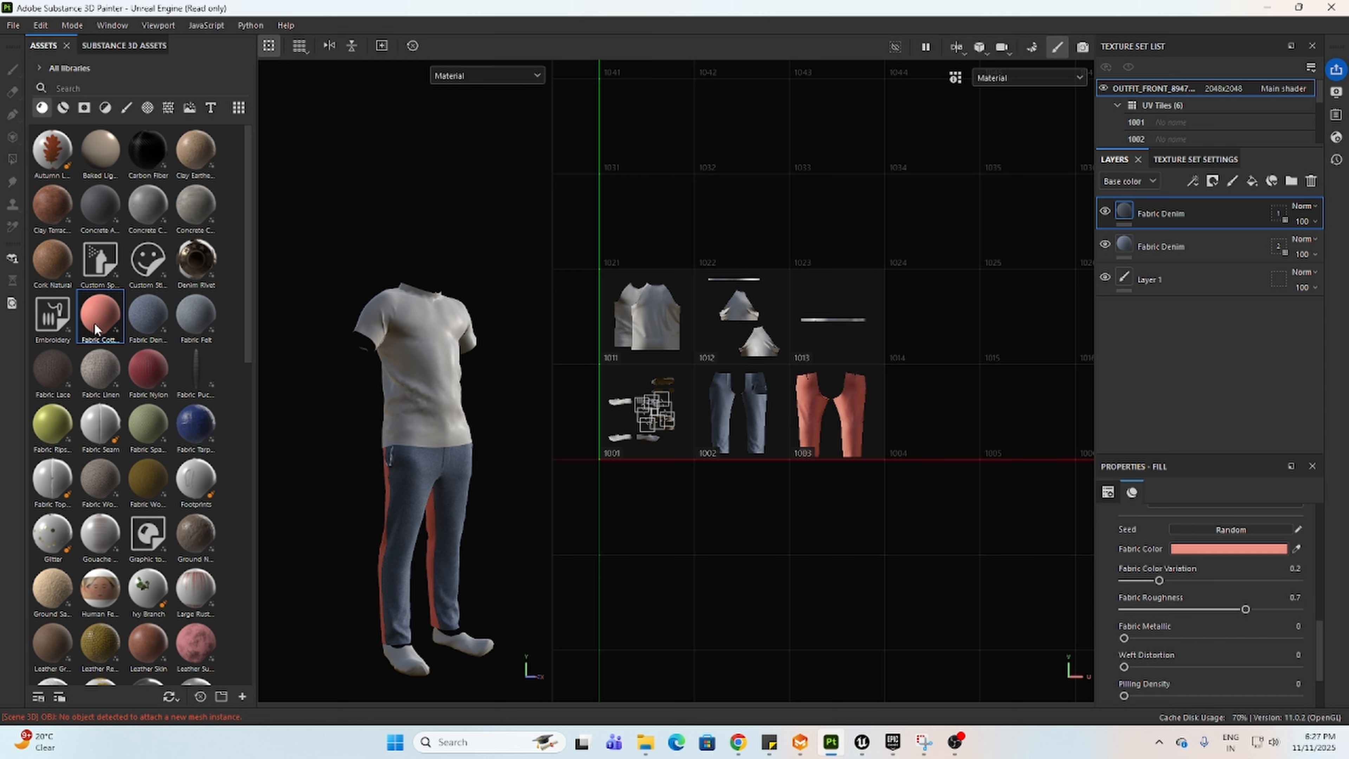
left_click_drag(94, 322, 1172, 198)
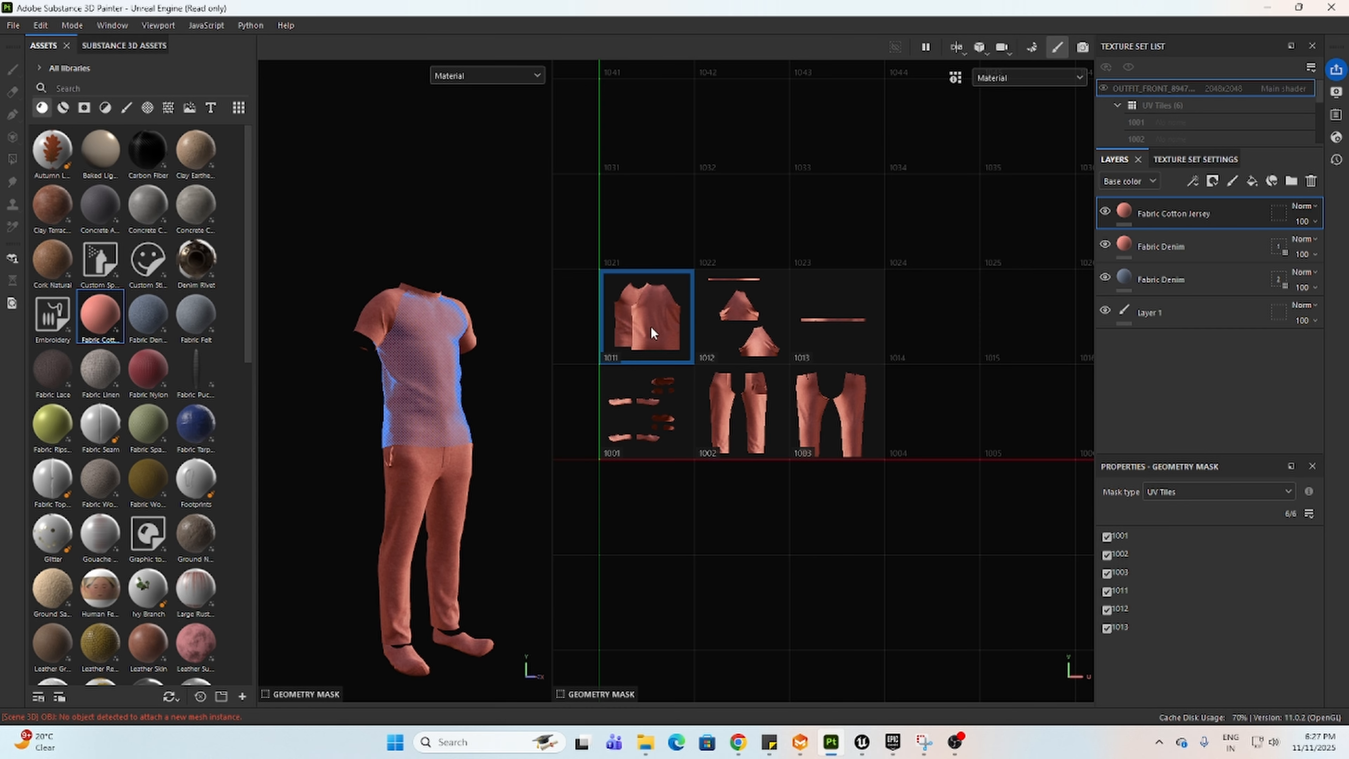
left_click_drag(414, 424, 413, 460, "alt")
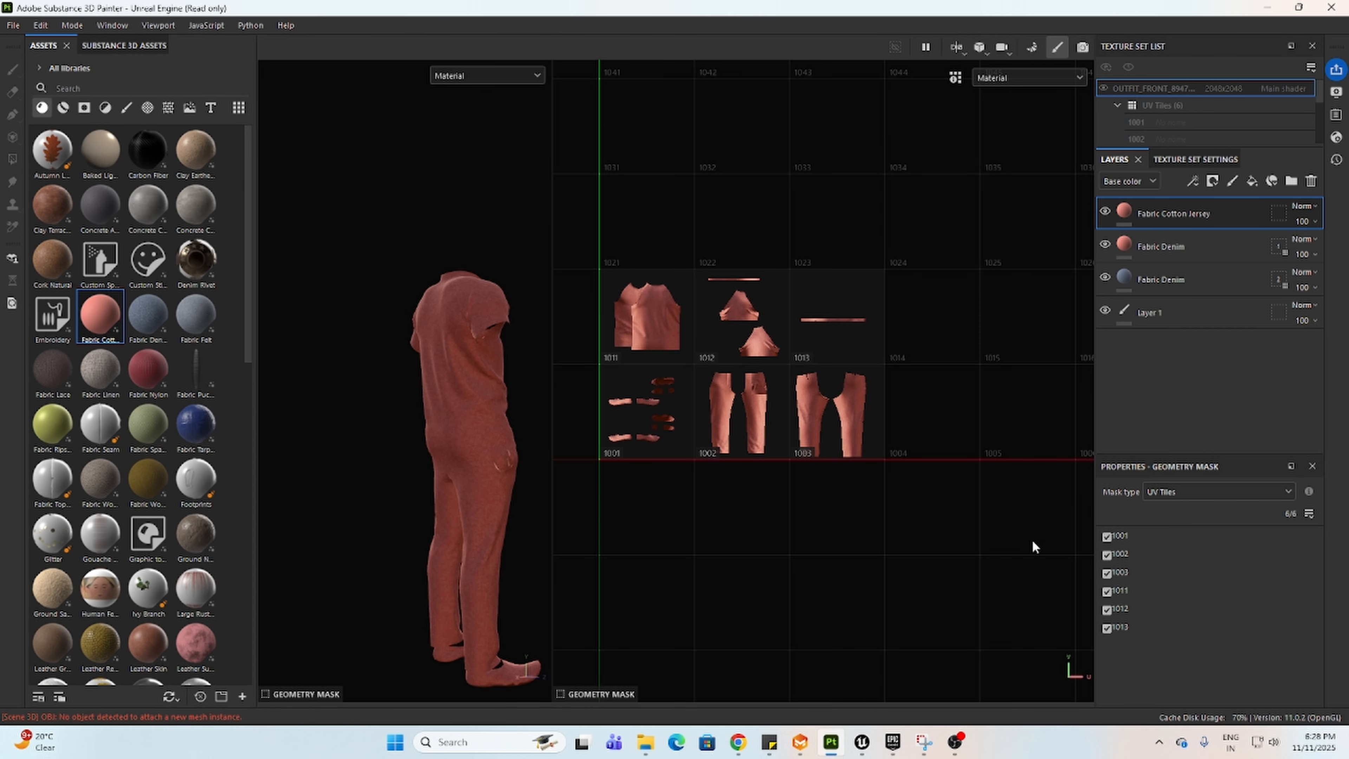
left_click(1107, 537)
left_click(1108, 555)
left_click(1107, 573)
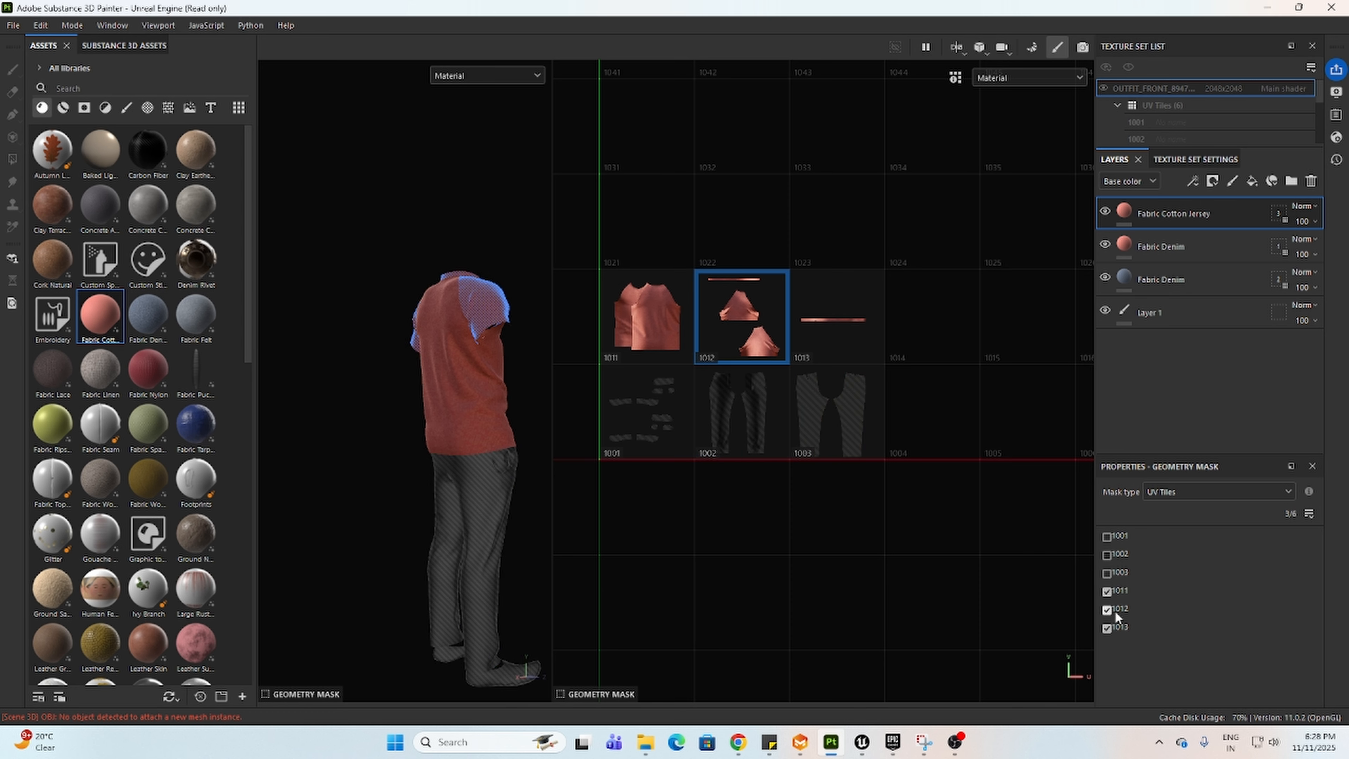
left_click(1107, 609)
left_click(1108, 627)
Step: Set the Fabric Cotton Jersey fill's tiling to 3.12 for a finer knit on the shirt torso
scroll(480, 363, "up", 5)
scroll(481, 363, "up", 2)
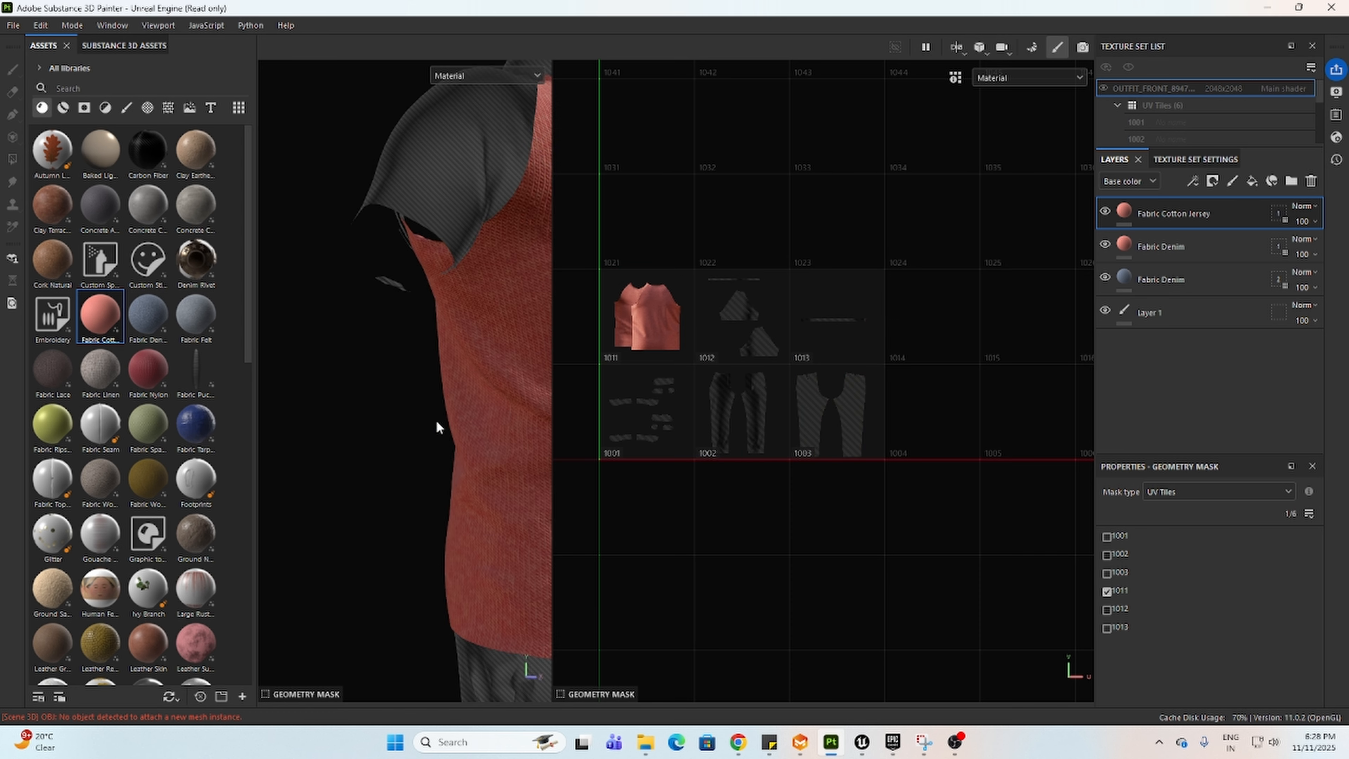
left_click_drag(436, 419, 408, 413, "alt")
middle_click_drag(408, 413, 247, 414, "alt")
left_click(1124, 211)
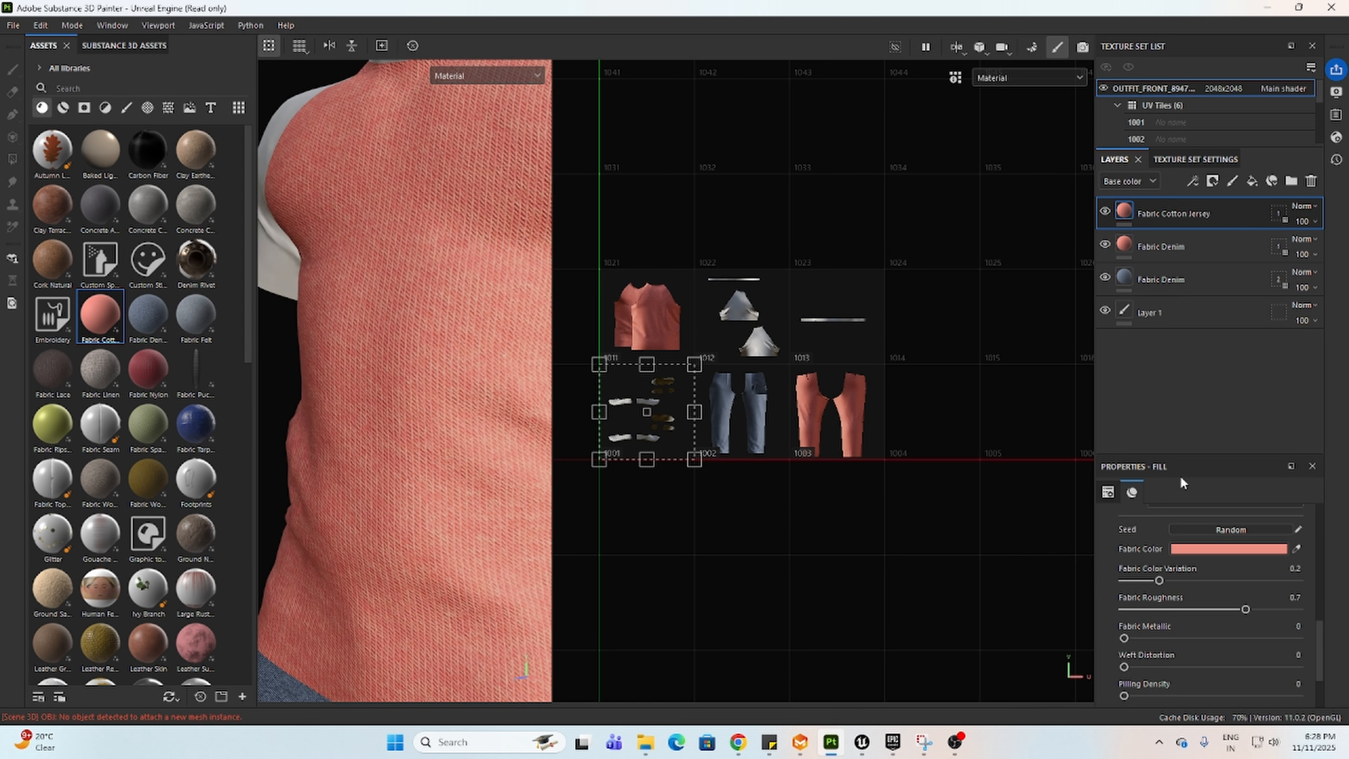
scroll(1177, 565, "up", 6)
left_click_drag(1186, 568, 1190, 567)
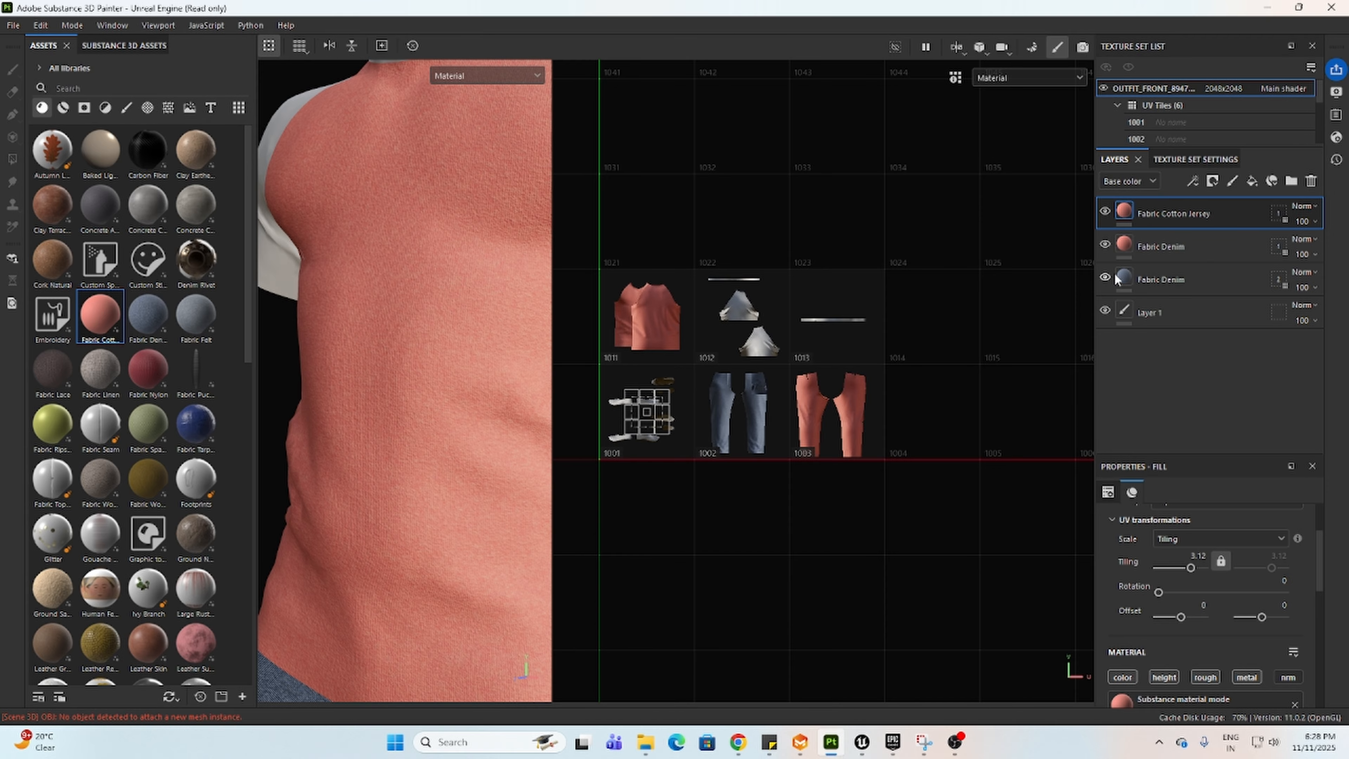
Step: Rename the lower Fabric Denim layer as Jeans Front and toggle its visibility off and on to check its coverage
left_click(1170, 276)
double_click(1170, 276)
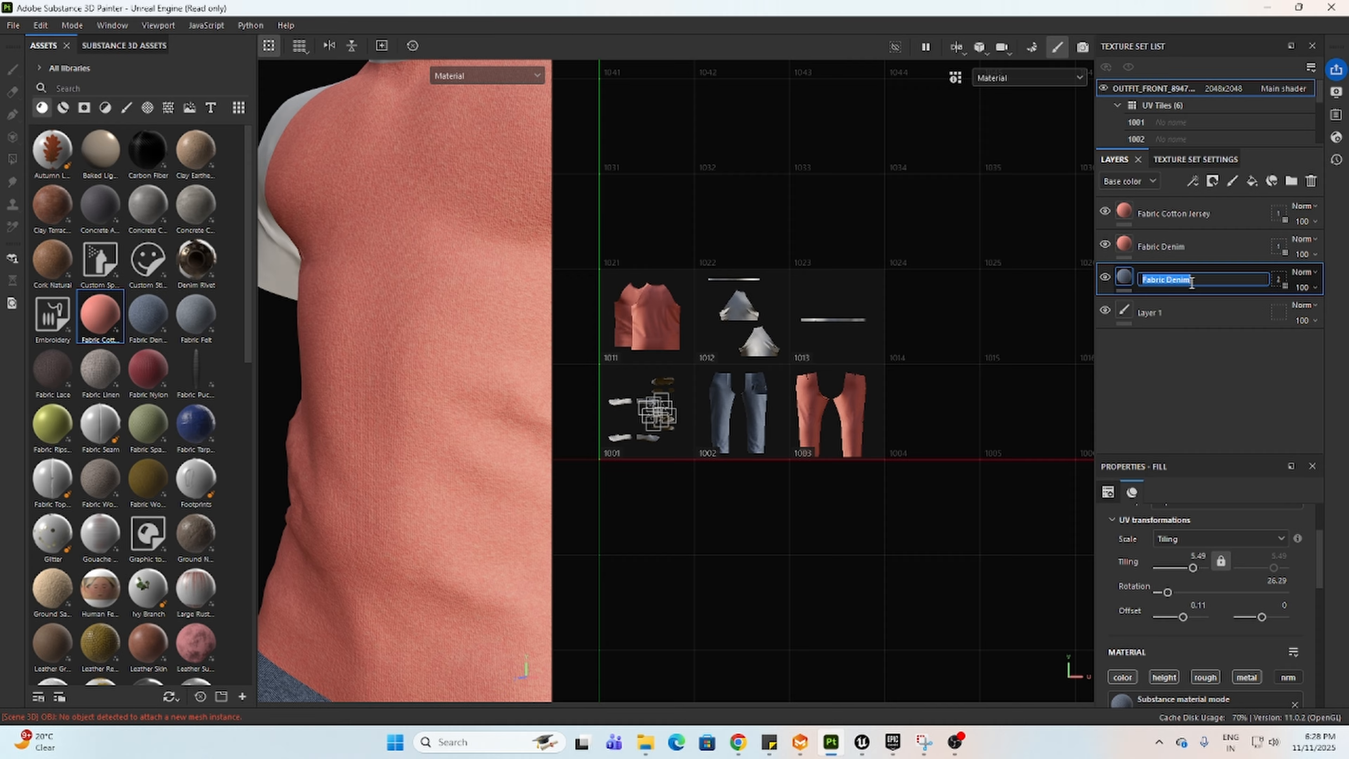
type("Jeans Front")
key("Return")
scroll(438, 403, "down", 5)
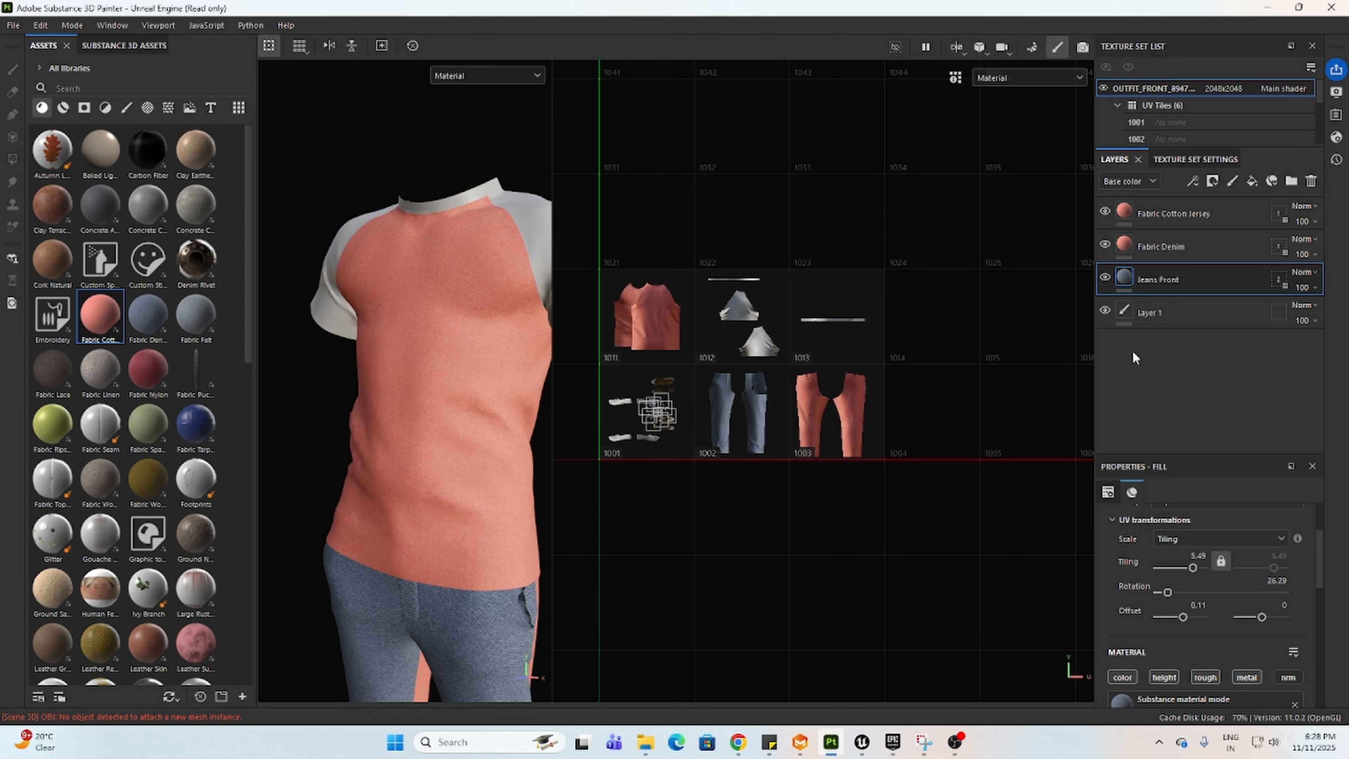
left_click(1104, 277)
left_click(1105, 276)
Step: Rename the remaining Fabric Denim layer, just above Jeans Front, as Jeans Back
double_click(1158, 250)
type("Jeans")
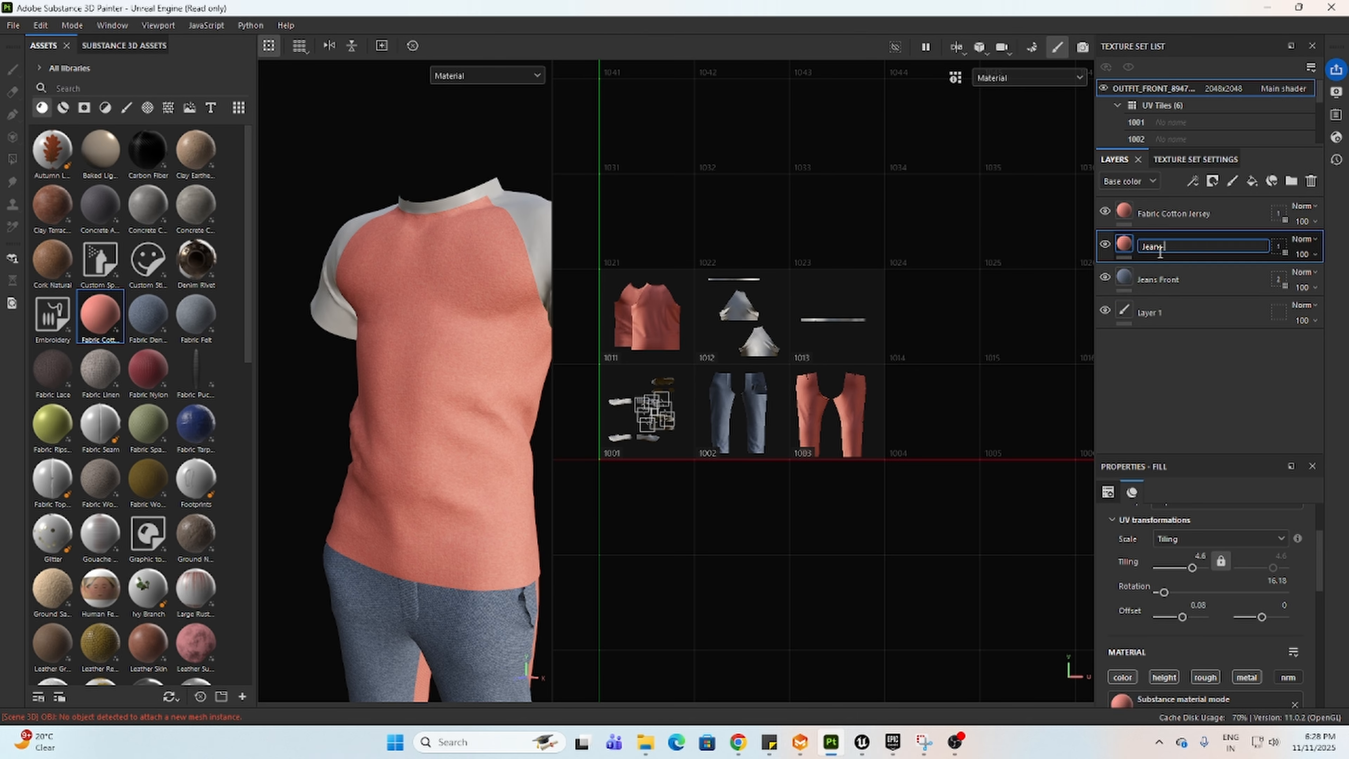
type(" Back")
key("Return")
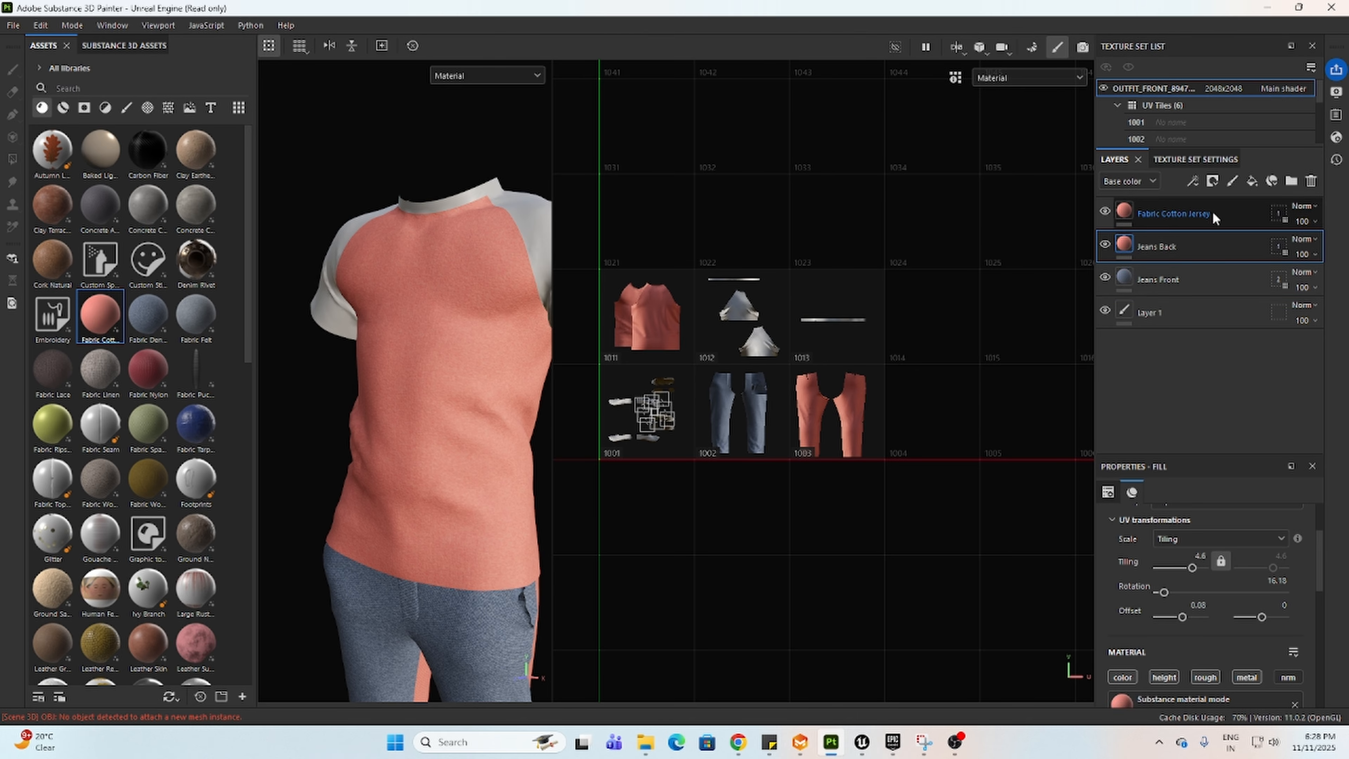
Step: Restore the Fabric Denim material on the Jeans Back layer in place of the cotton jersey
left_click(1212, 211)
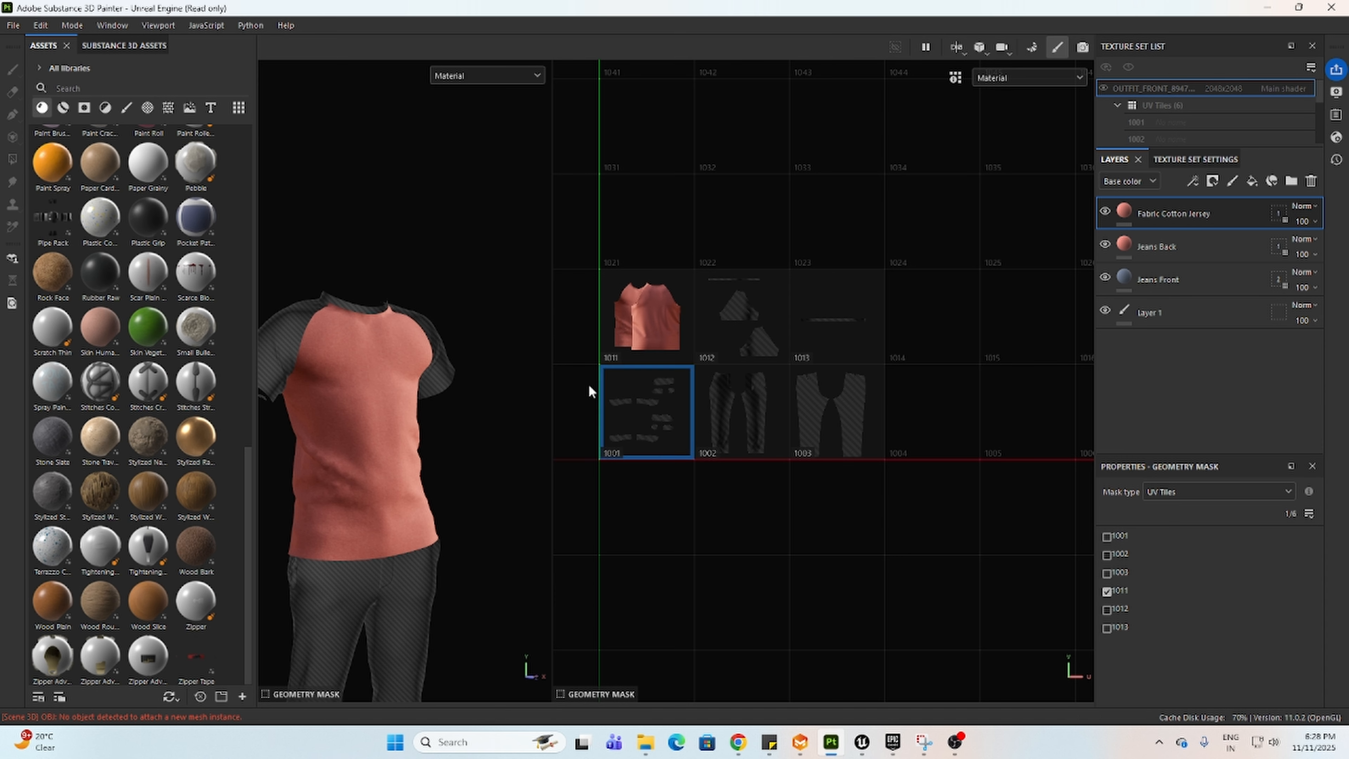
left_click(1158, 246)
scroll(115, 356, "up", 15)
left_click(148, 317)
scroll(371, 558, "up", 3)
left_click_drag(419, 596, 266, 532, "alt")
scroll(303, 601, "up", 4)
Step: Set the Jeans Back fill's Warp Yarn Color to the dark slate 3F454F
scroll(1205, 627, "down", 8)
left_click(1216, 591)
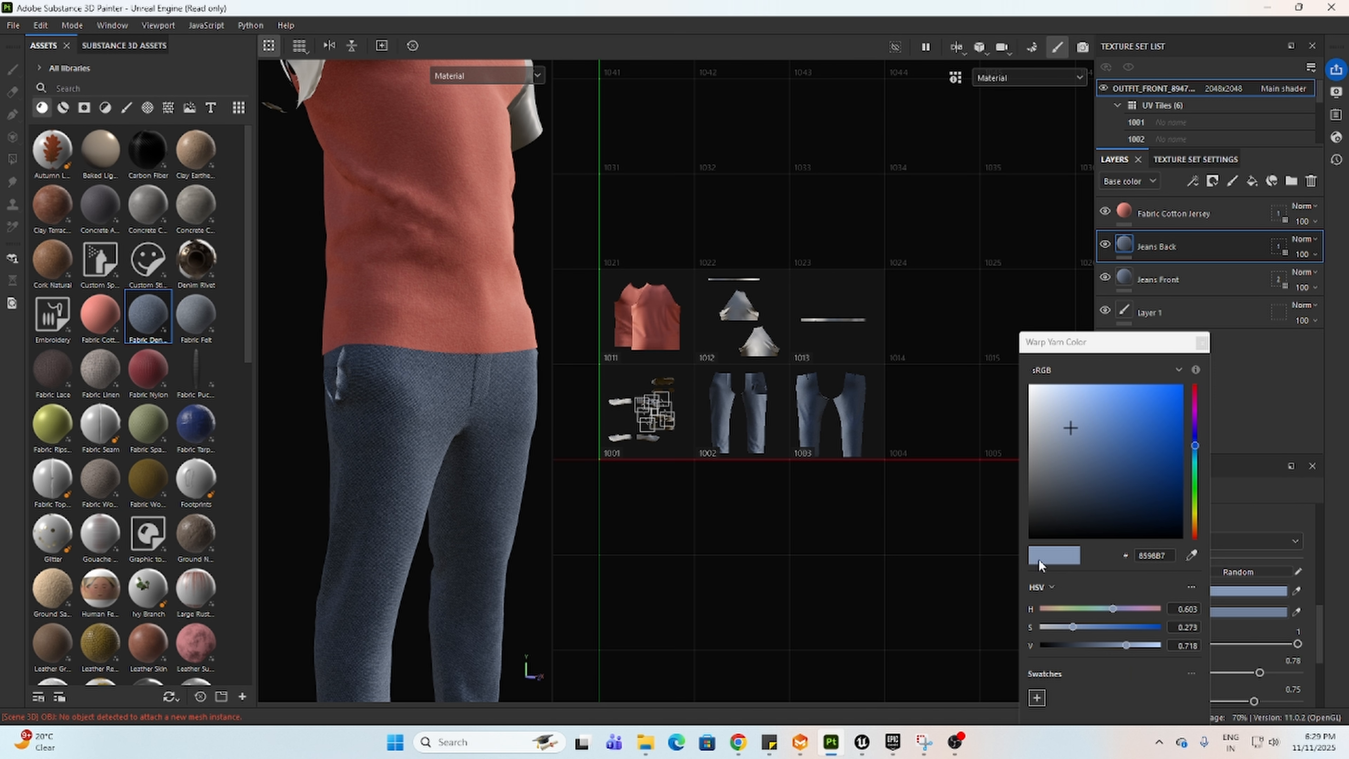
left_click_drag(1070, 430, 1060, 490)
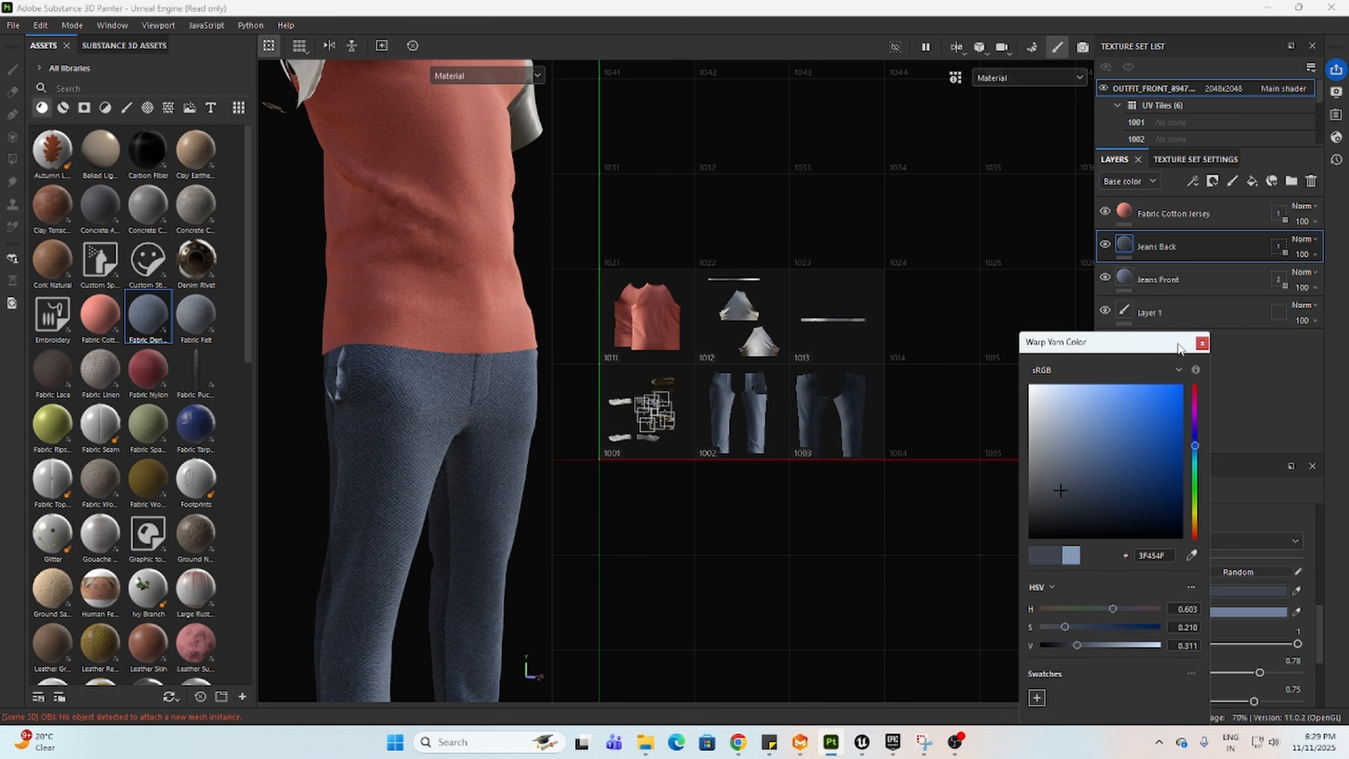
left_click(1202, 342)
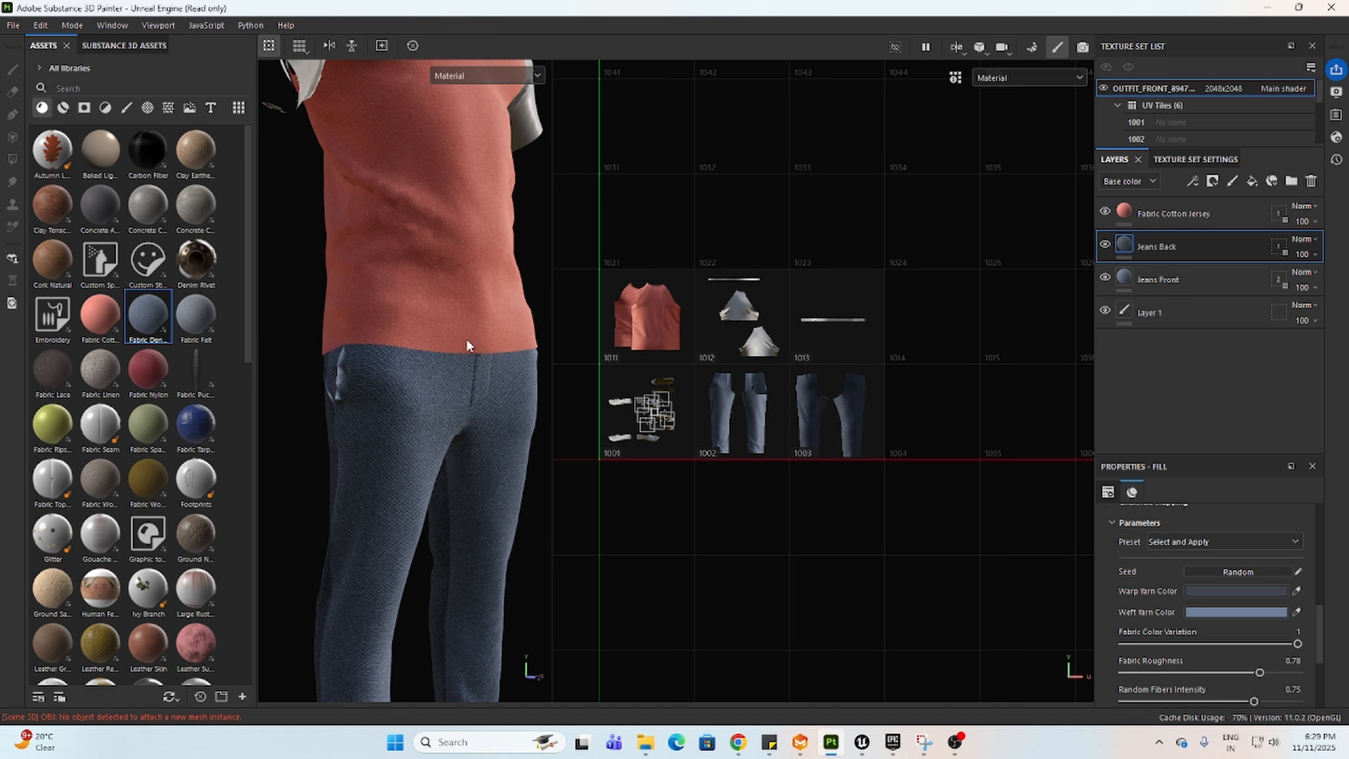
Step: Set the Jeans Back fill's tiling to 8.82 and first offset value to 0.4, and frame the whole outfit
scroll(353, 451, "down", 3)
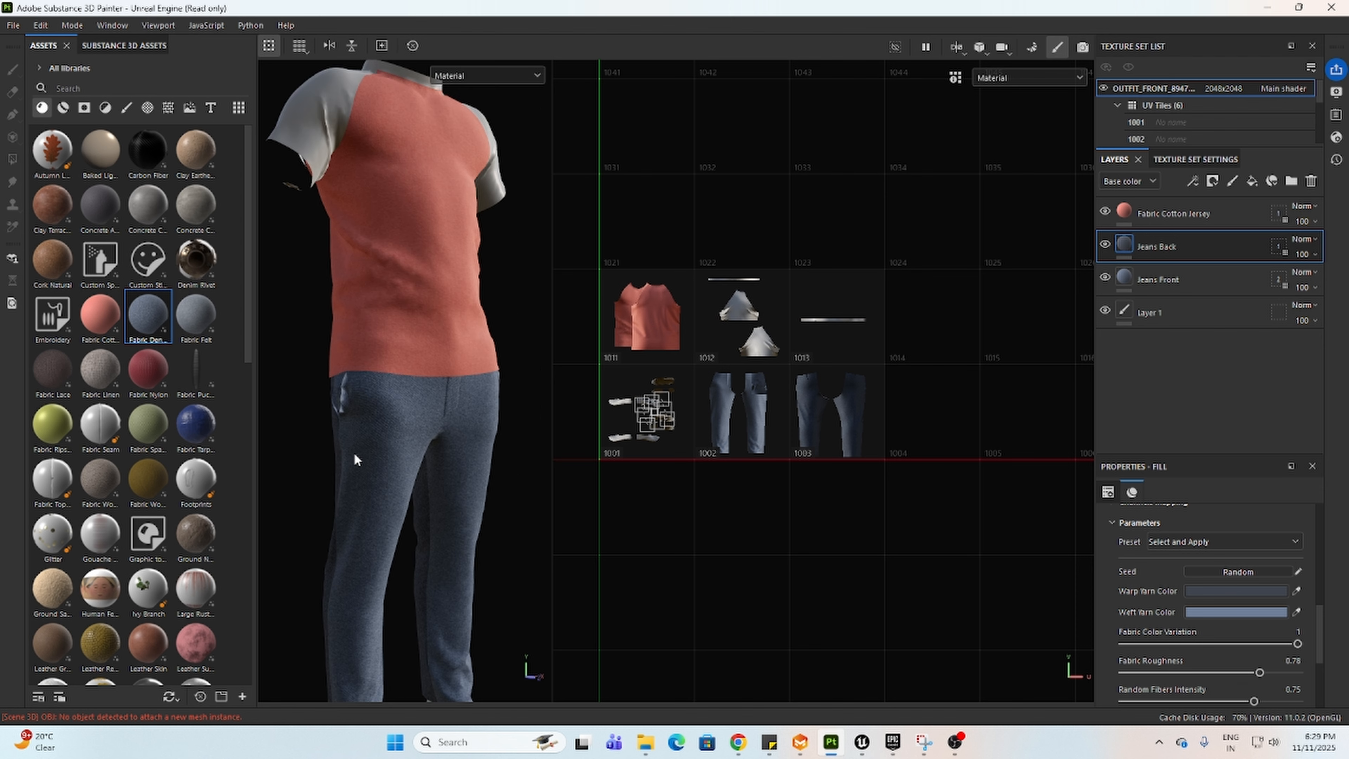
scroll(290, 484, "up", 2)
left_click_drag(287, 487, 415, 488, "alt")
scroll(1171, 584, "up", 3)
scroll(1189, 534, "up", 1)
key("f")
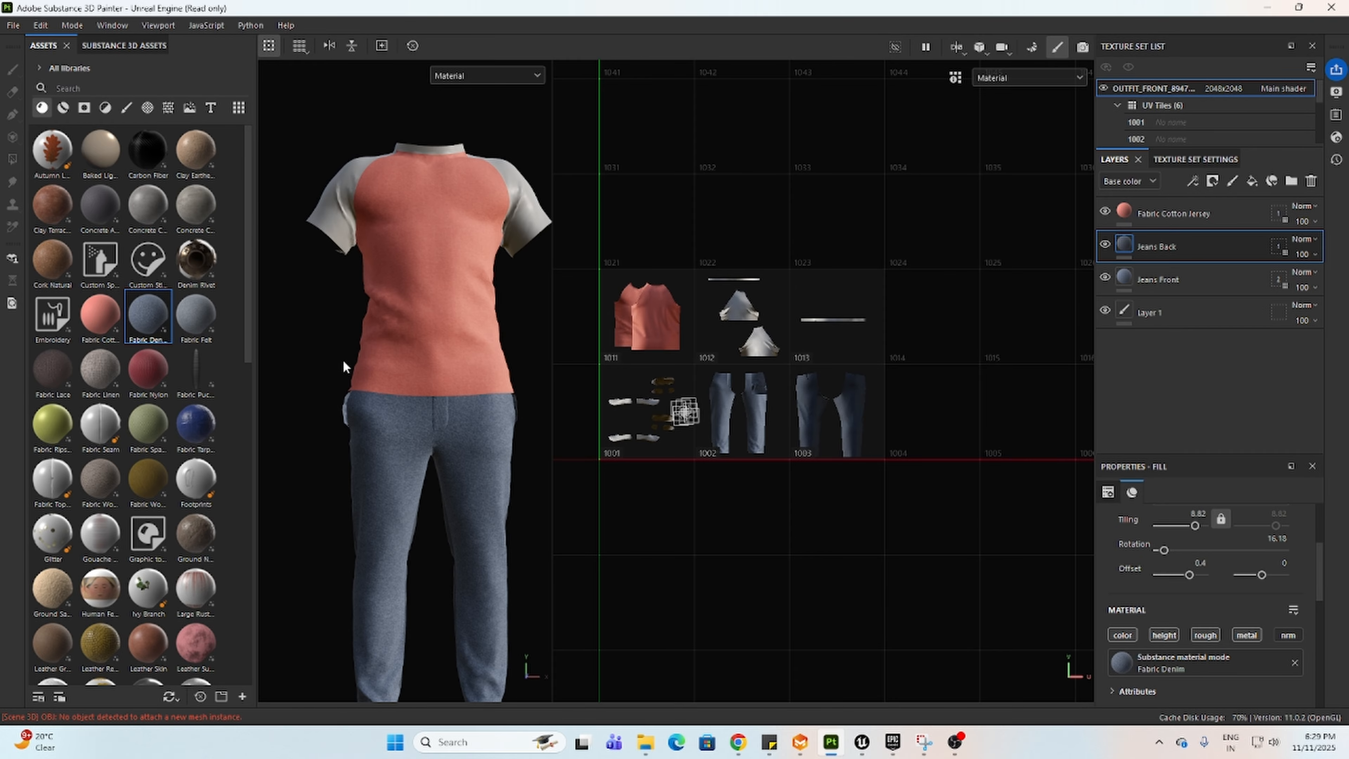
Step: Rename the Fabric Cotton Jersey layer as Tee Torso
left_click(1170, 218)
double_click(1176, 212)
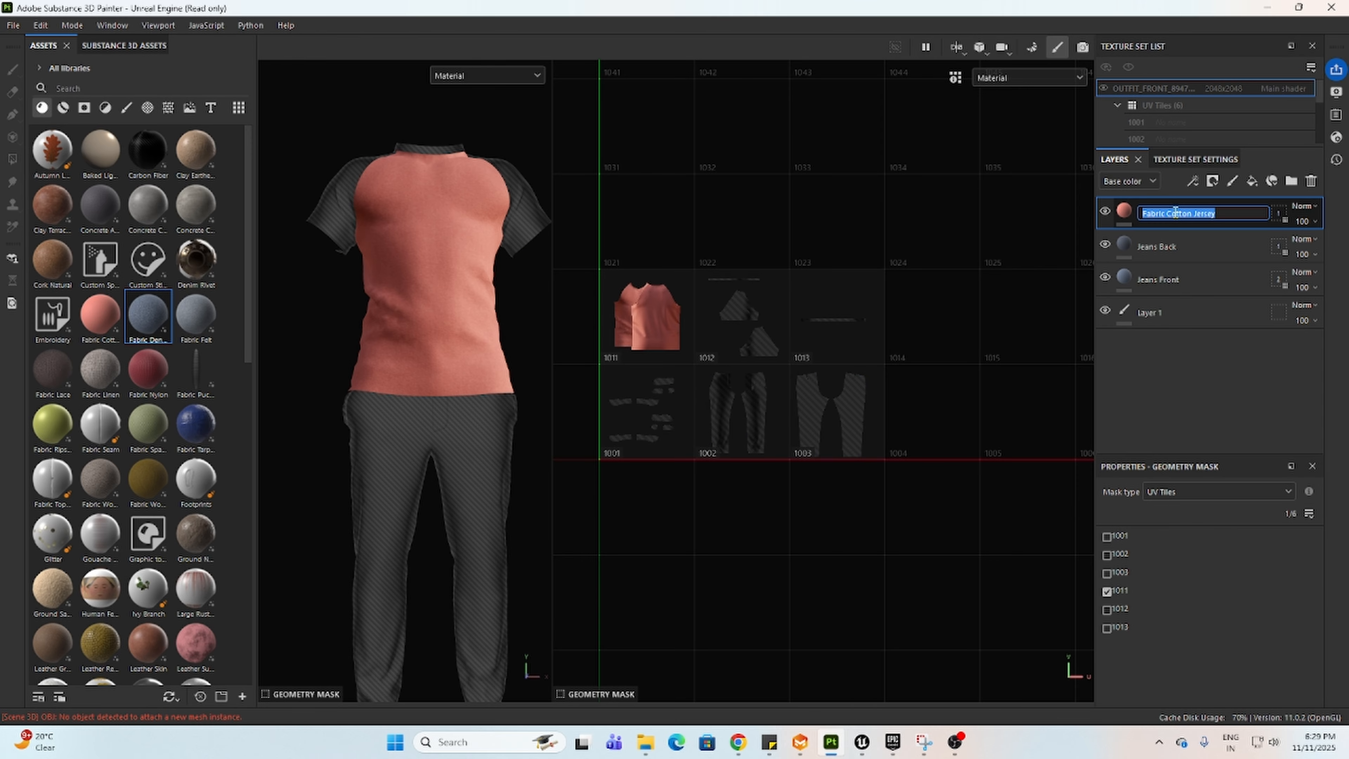
type("Tee Torso")
key("Return")
Step: Add another Fabric Cotton Jersey fill layer above Tee Torso and restrict its geometry mask to UV tile 1012
left_click(1169, 312)
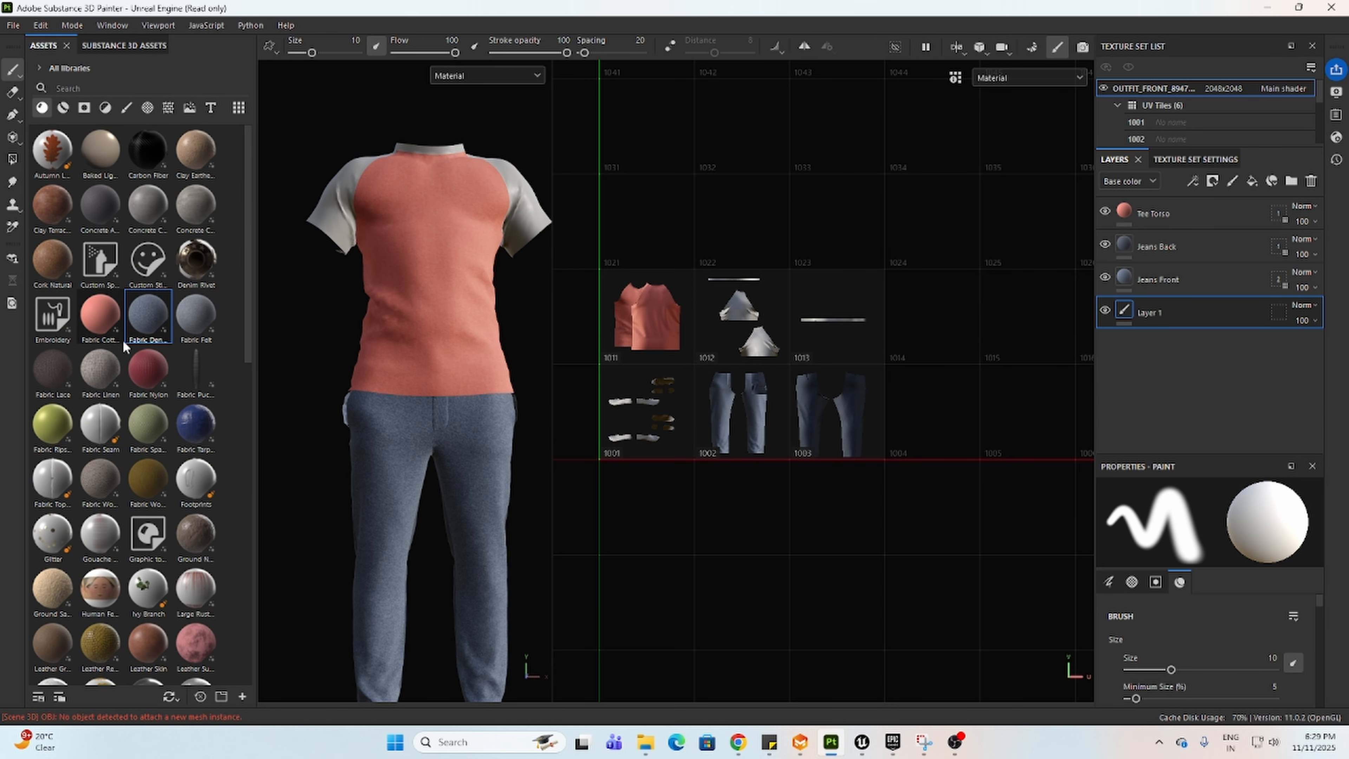
left_click_drag(86, 319, 1179, 196)
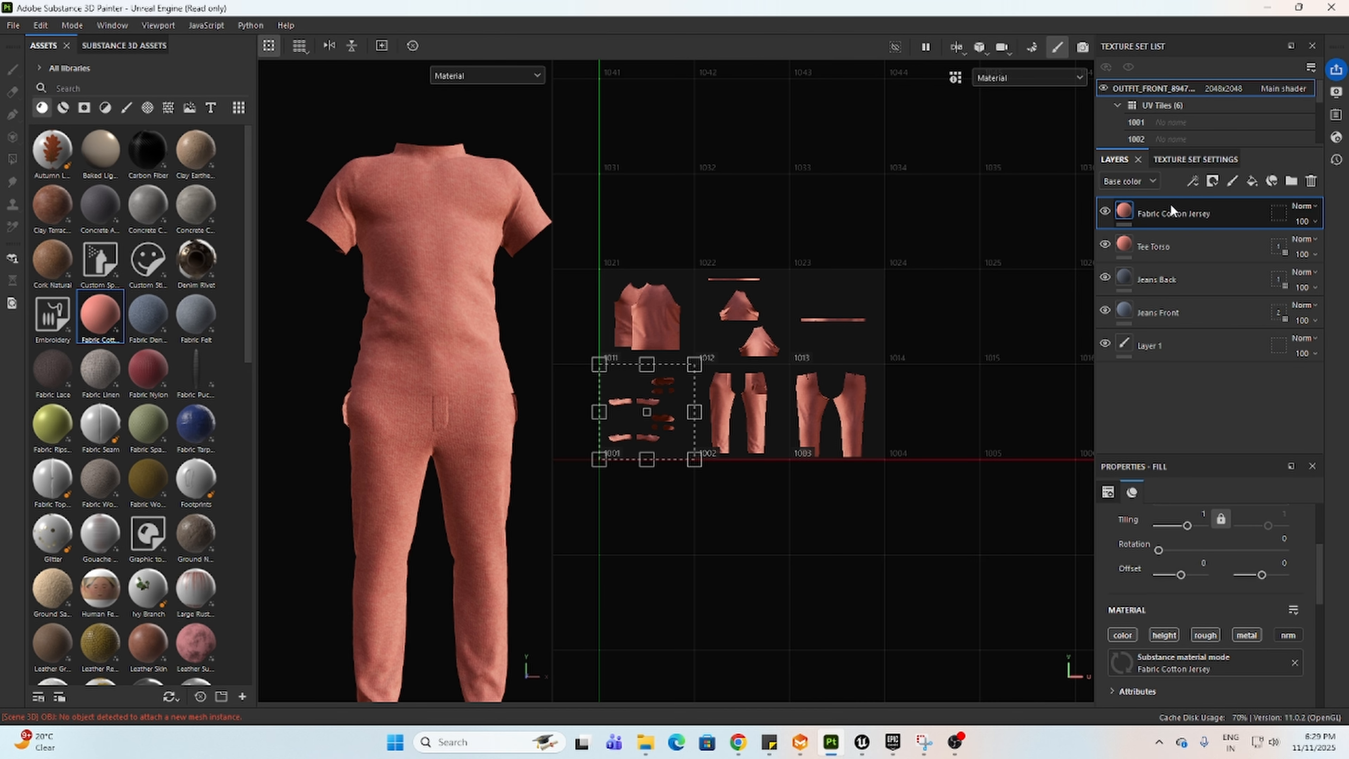
left_click(1283, 212)
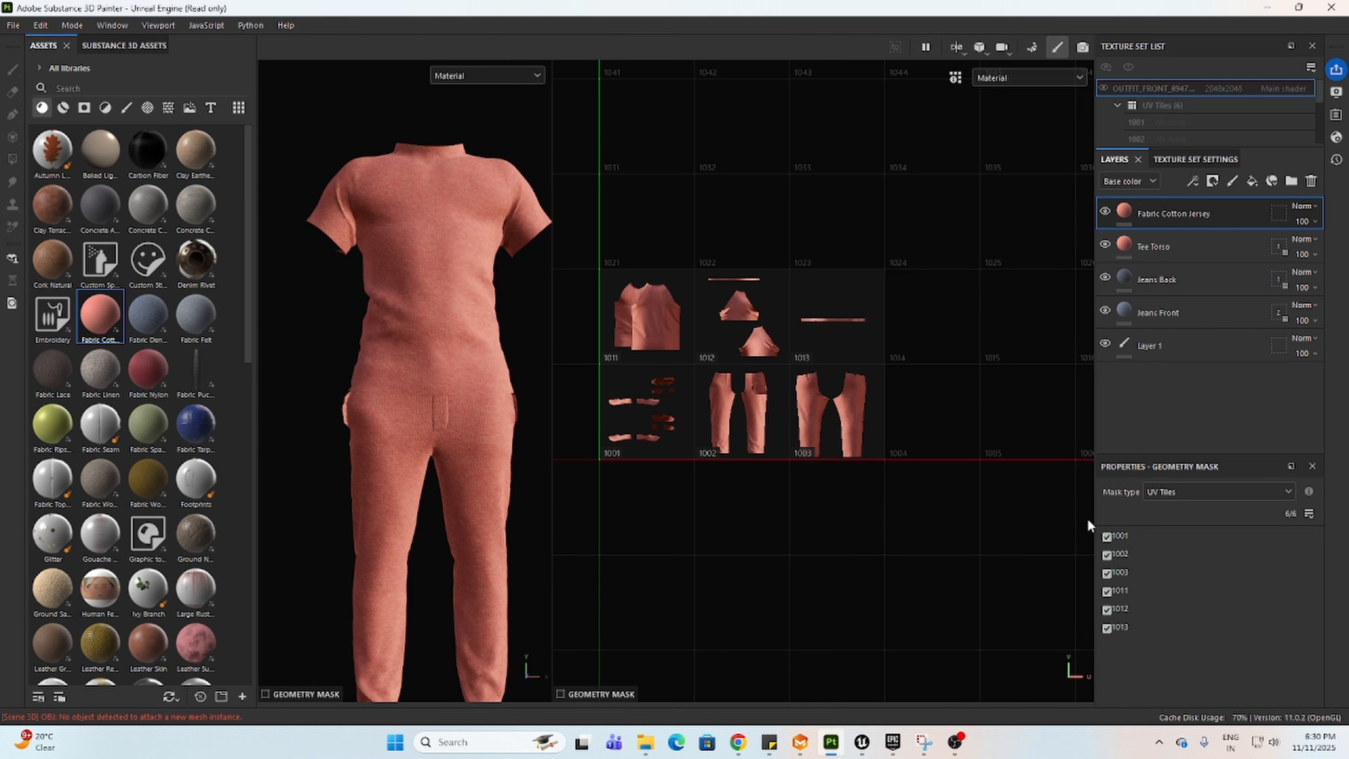
left_click(1107, 537)
left_click(1108, 555)
left_click(1107, 573)
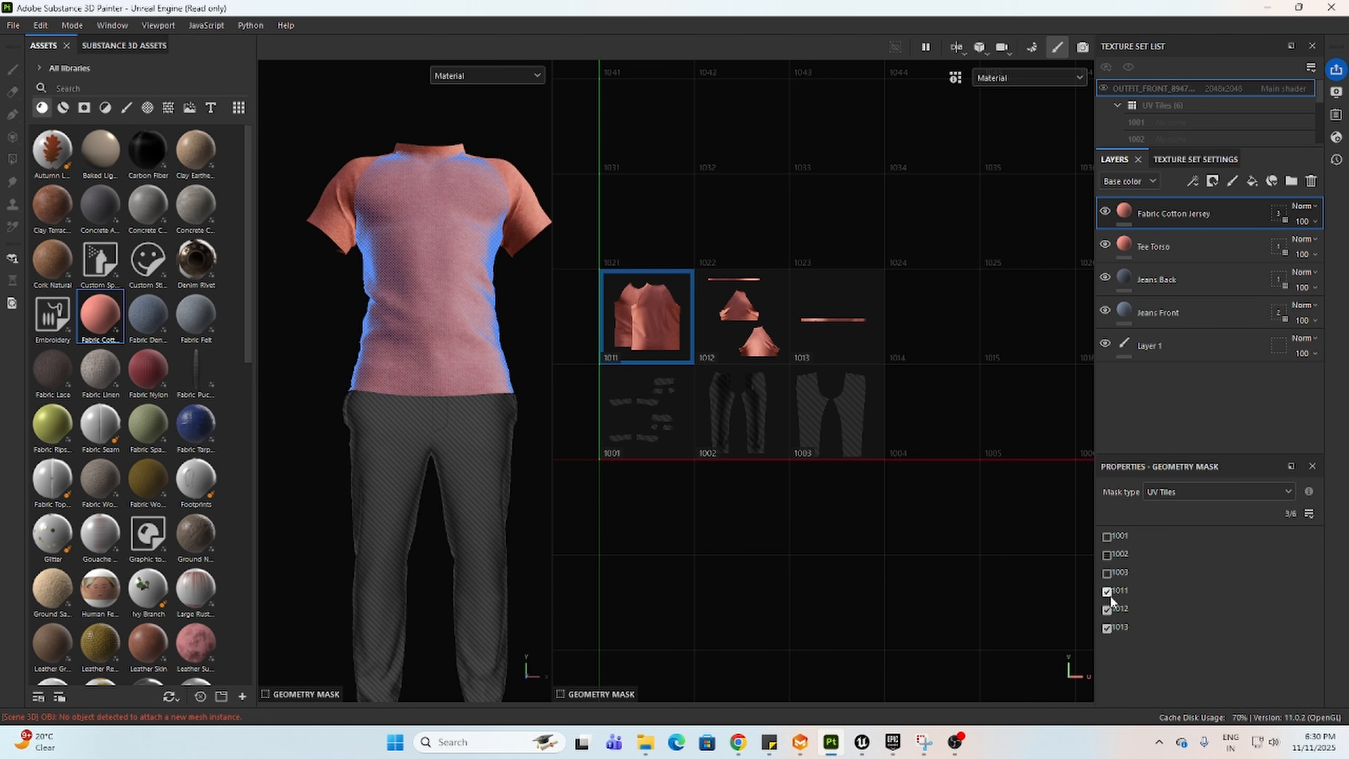
left_click(1107, 591)
left_click(1108, 627)
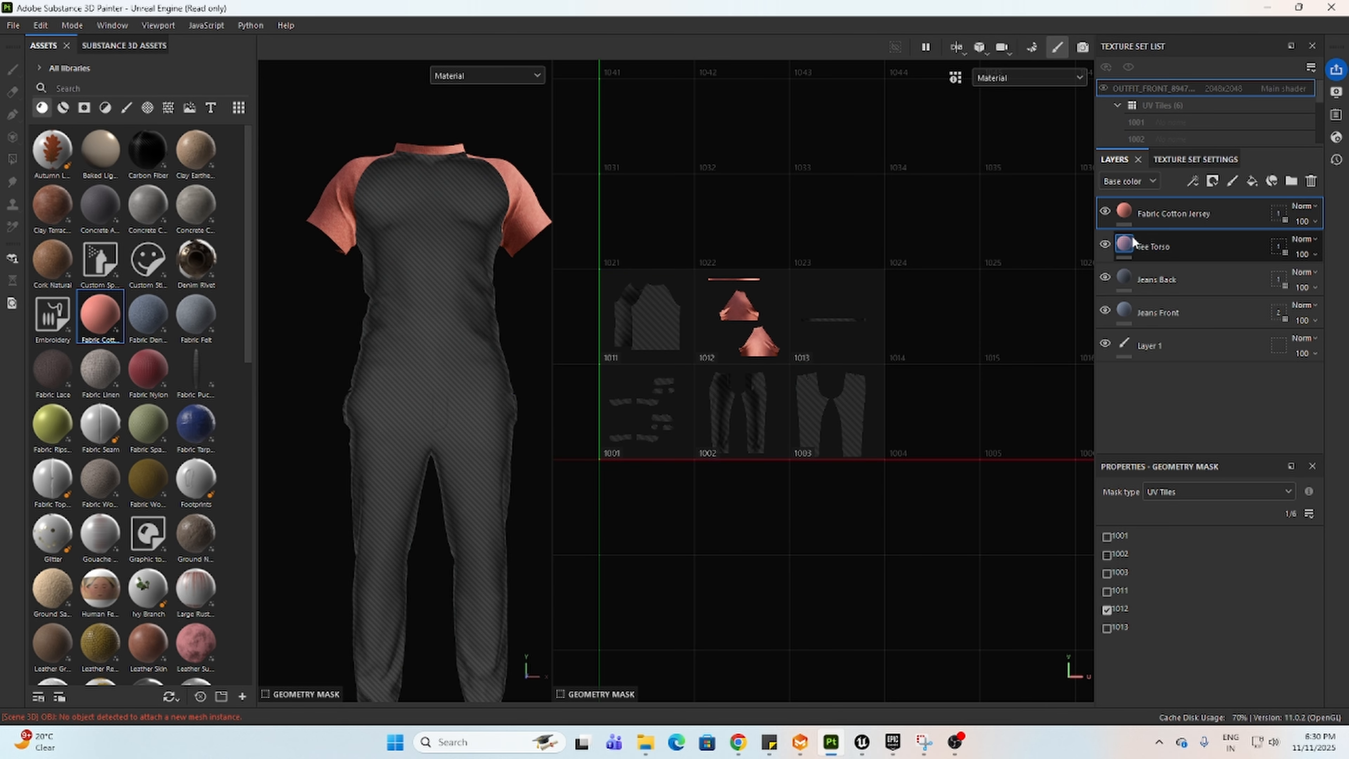
Step: Rename the new top layer as Sleeves n Collar and adjust its fill's tiling
double_click(1182, 217)
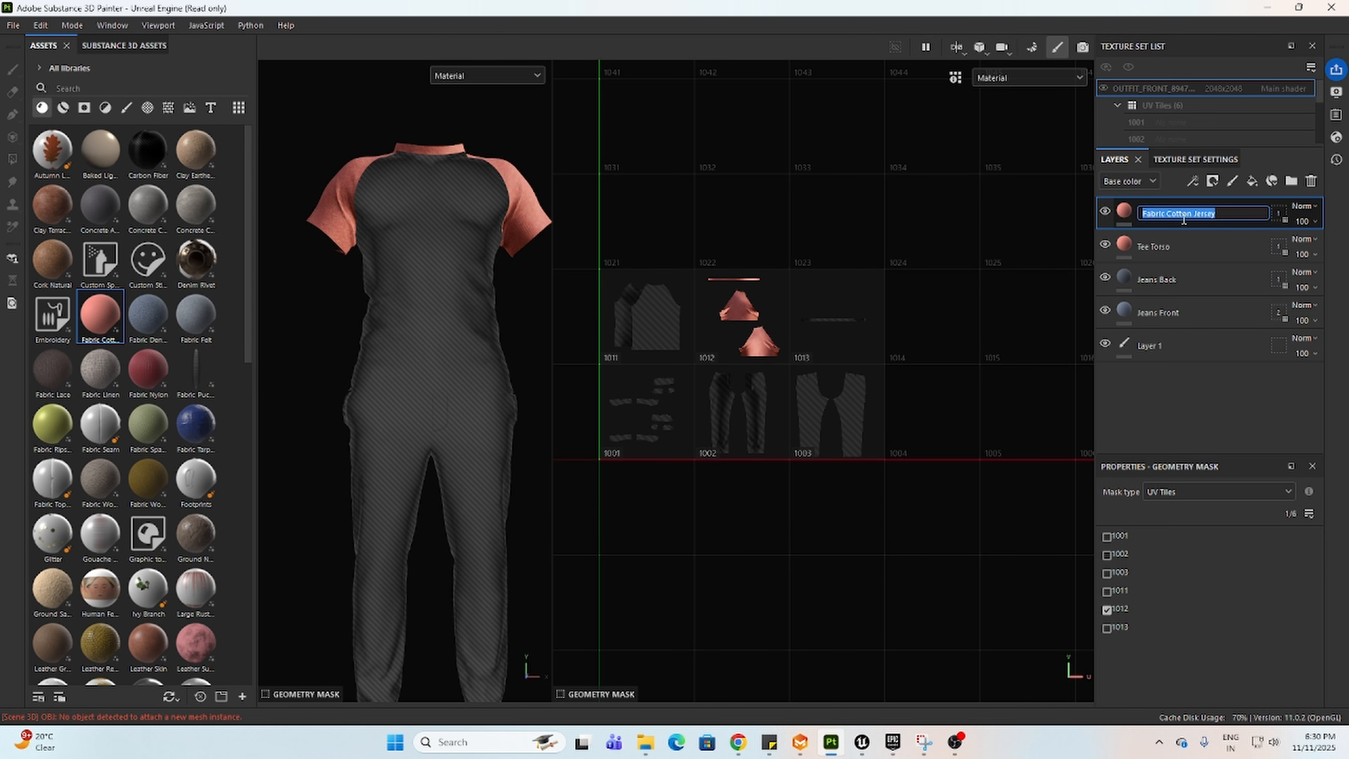
type("Sl")
left_click(1125, 212)
left_click_drag(1187, 526, 1187, 576)
Step: Set the Sleeves n Collar fill's Fabric Color to the muted grey-blue 758792
scroll(1171, 592, "down", 3)
scroll(1182, 605, "down", 1)
left_click(1182, 631)
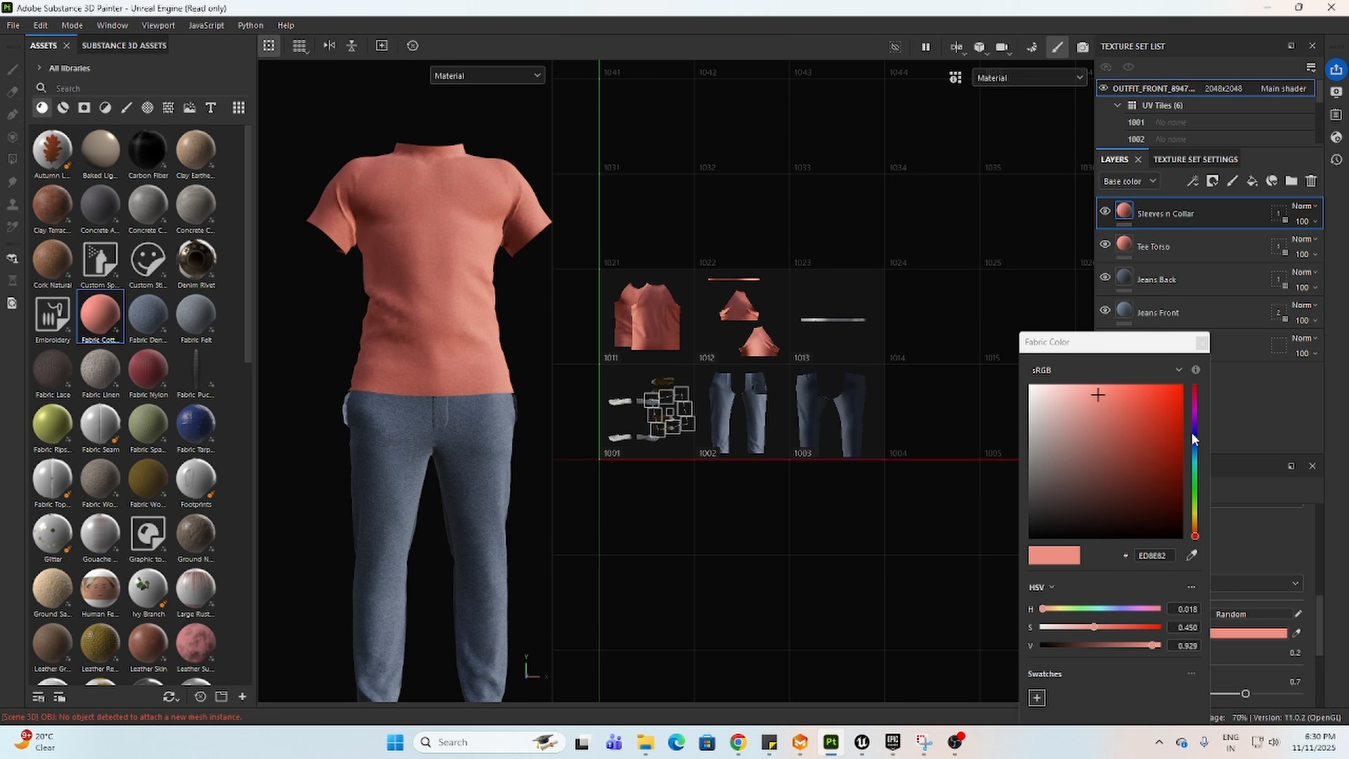
left_click(1196, 473)
mouse_move(1196, 474)
left_mouse_down()
mouse_move(1196, 434)
mouse_move(1198, 457)
left_mouse_up()
scroll(399, 295, "down", 2)
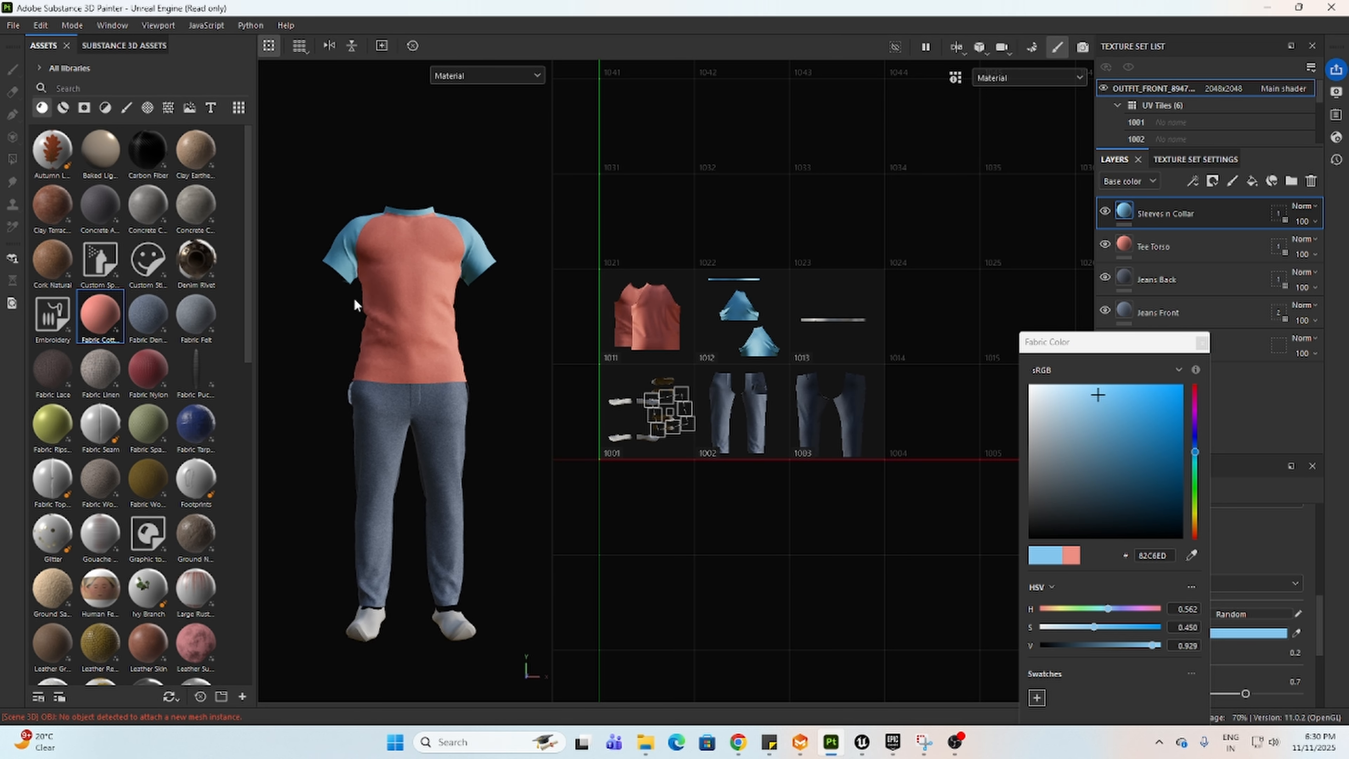
left_click_drag(1054, 485, 1059, 450)
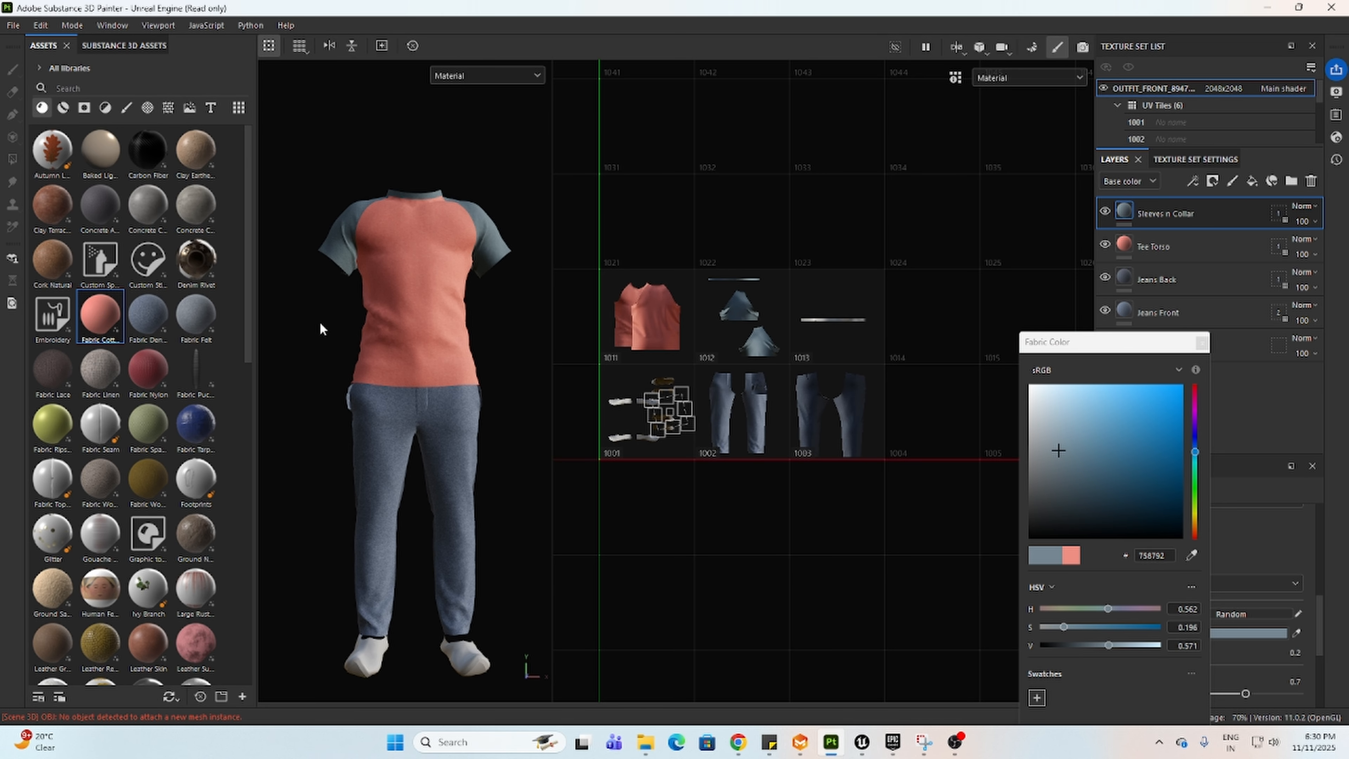
mouse_move(321, 328)
left_mouse_down("alt")
mouse_move(349, 310)
mouse_move(338, 309)
left_mouse_up("alt")
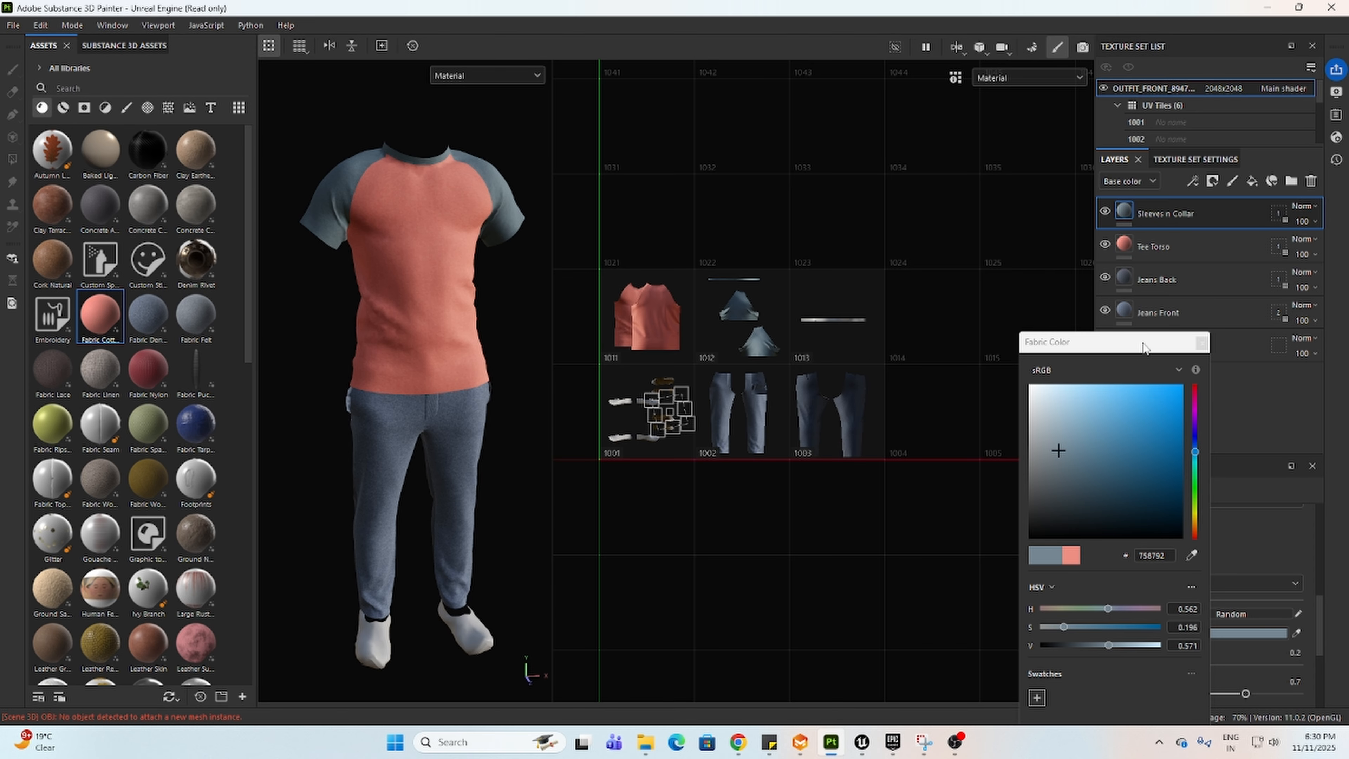
left_click(1202, 342)
Step: Add a Leather Grain fill layer above Sleeves n Collar and rename it Shoes
scroll(88, 539, "down", 5)
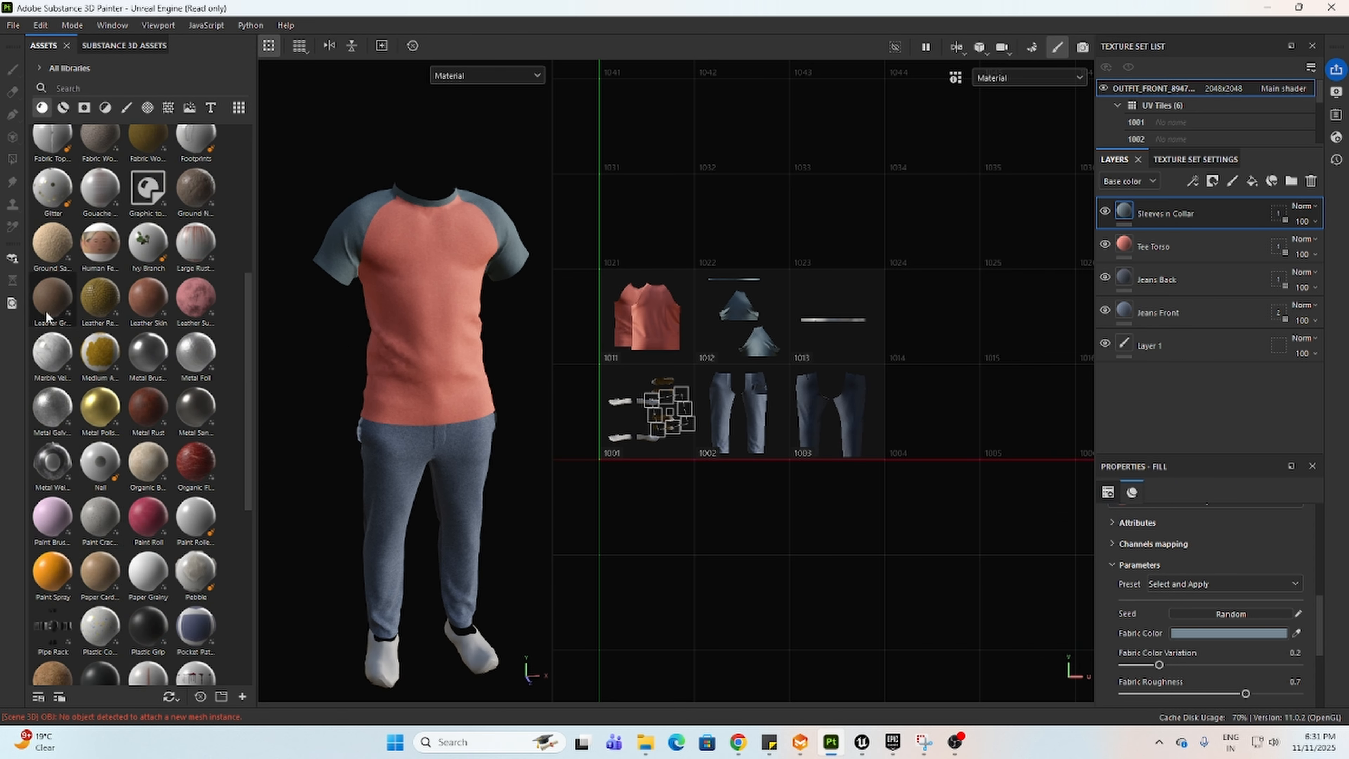
left_click_drag(48, 306, 1189, 202)
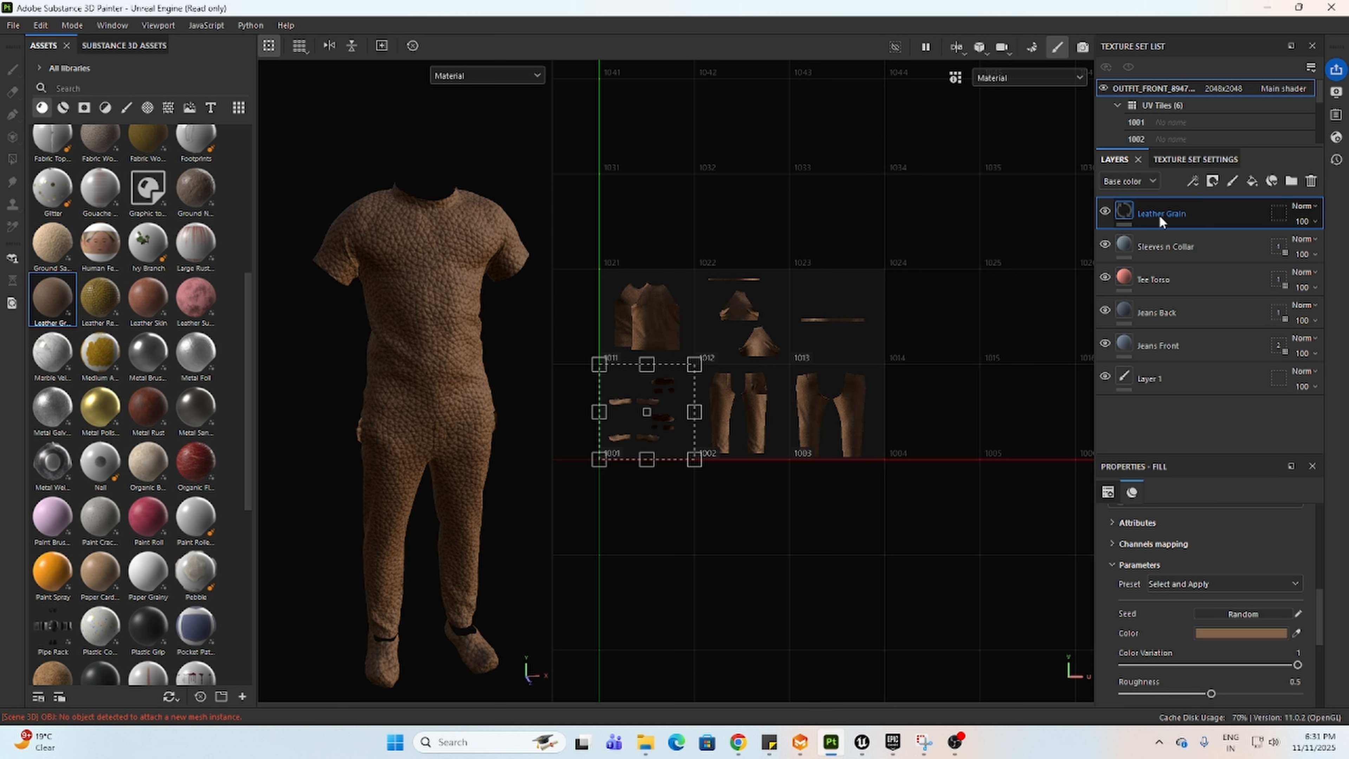
double_click(1160, 216)
type("Shoes")
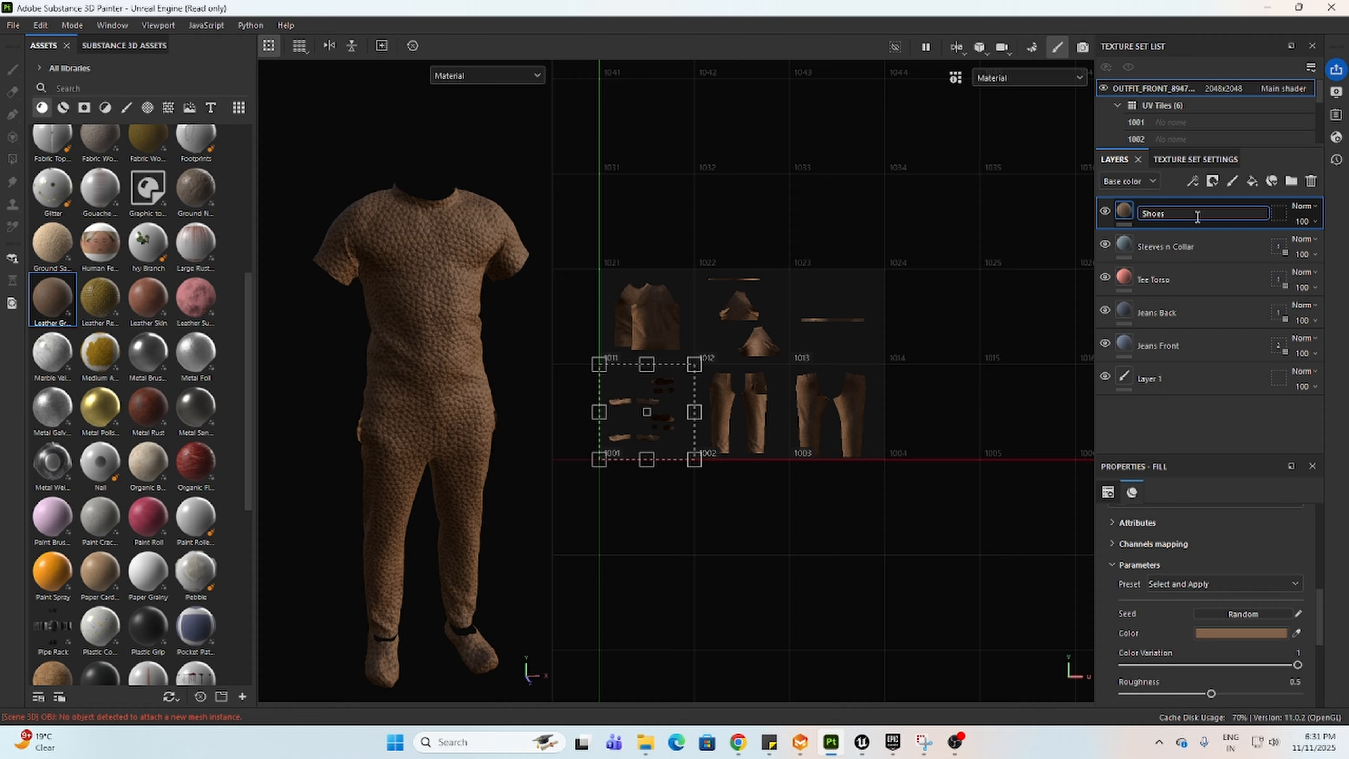
Step: Restrict the Shoes layer's geometry mask to UV tile 1001 and set its fill tiling to 6.48
left_click(1279, 214)
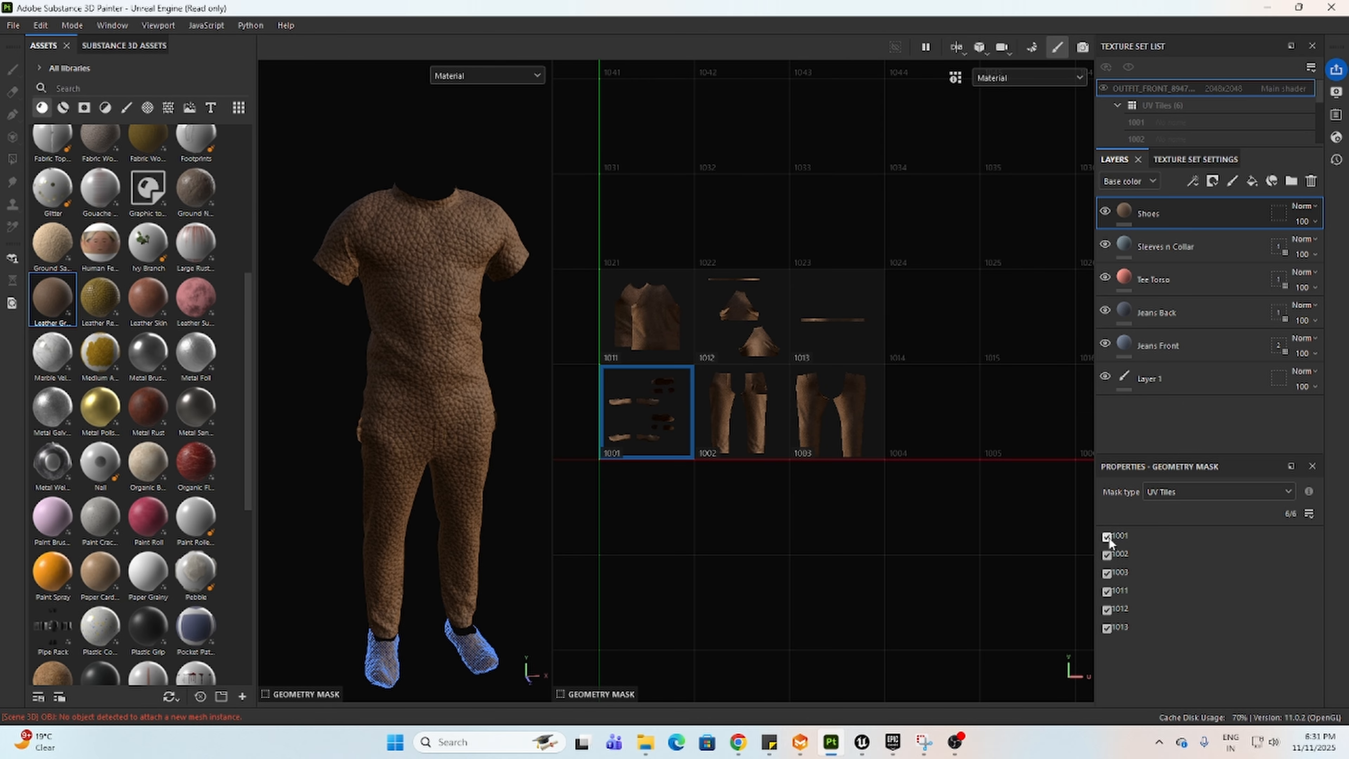
left_click_drag(1107, 555, 1104, 630)
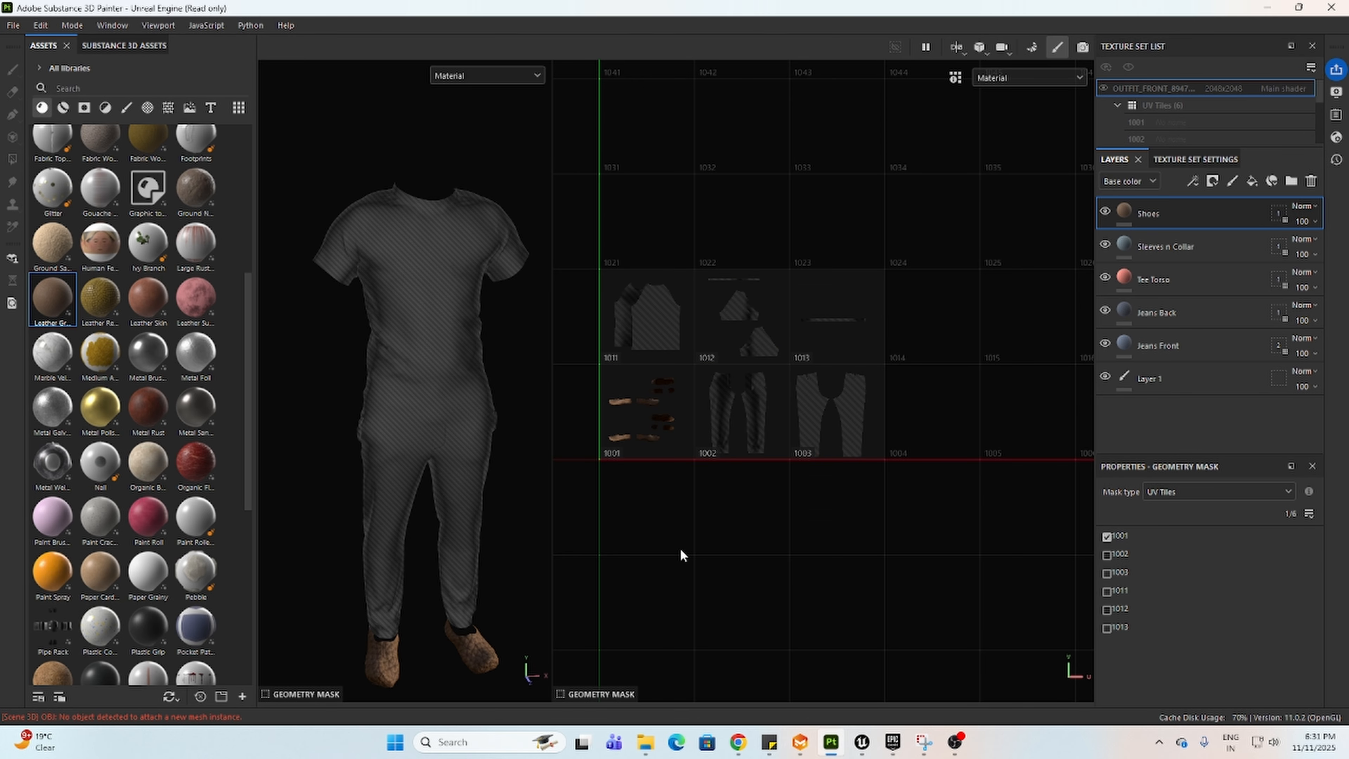
left_click(1124, 211)
scroll(1152, 611, "down", 3)
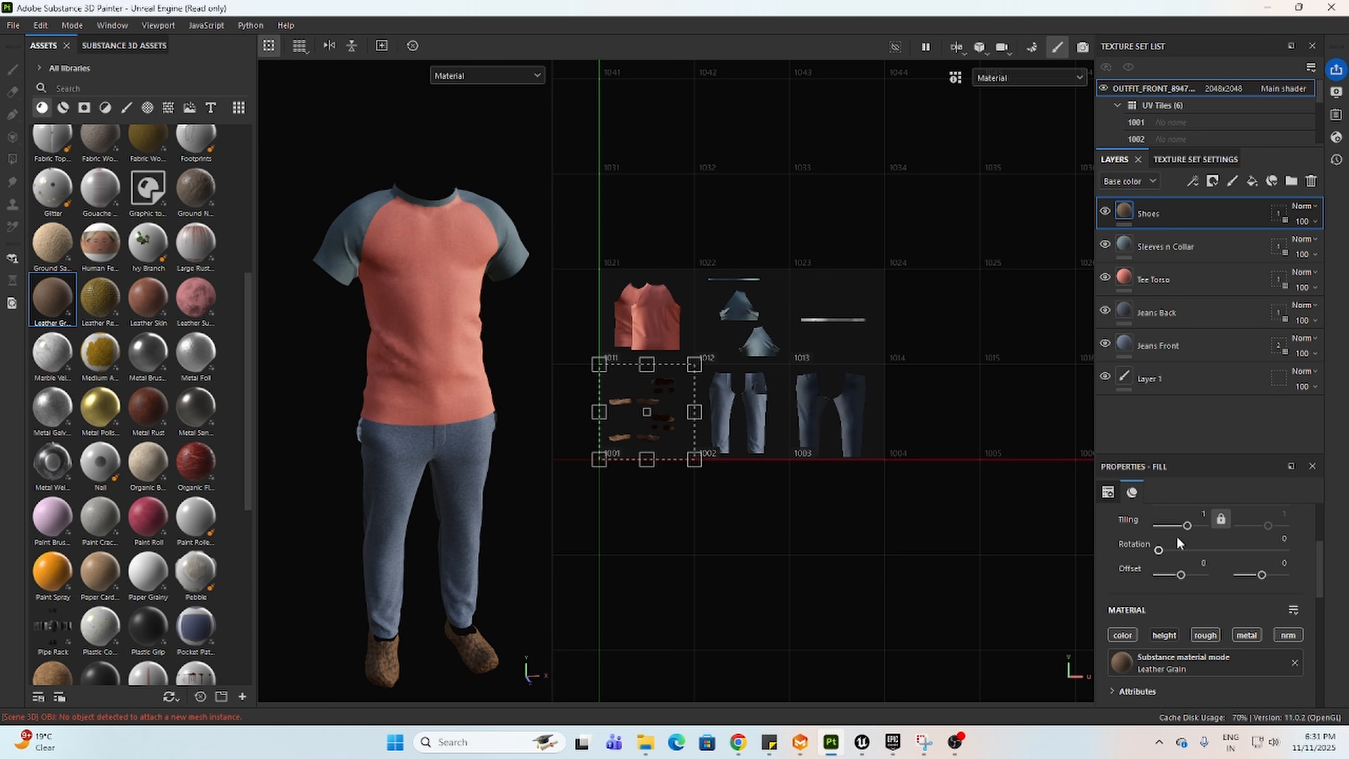
scroll(404, 505, "up", 4)
middle_click_drag(327, 464, 327, 90, "alt")
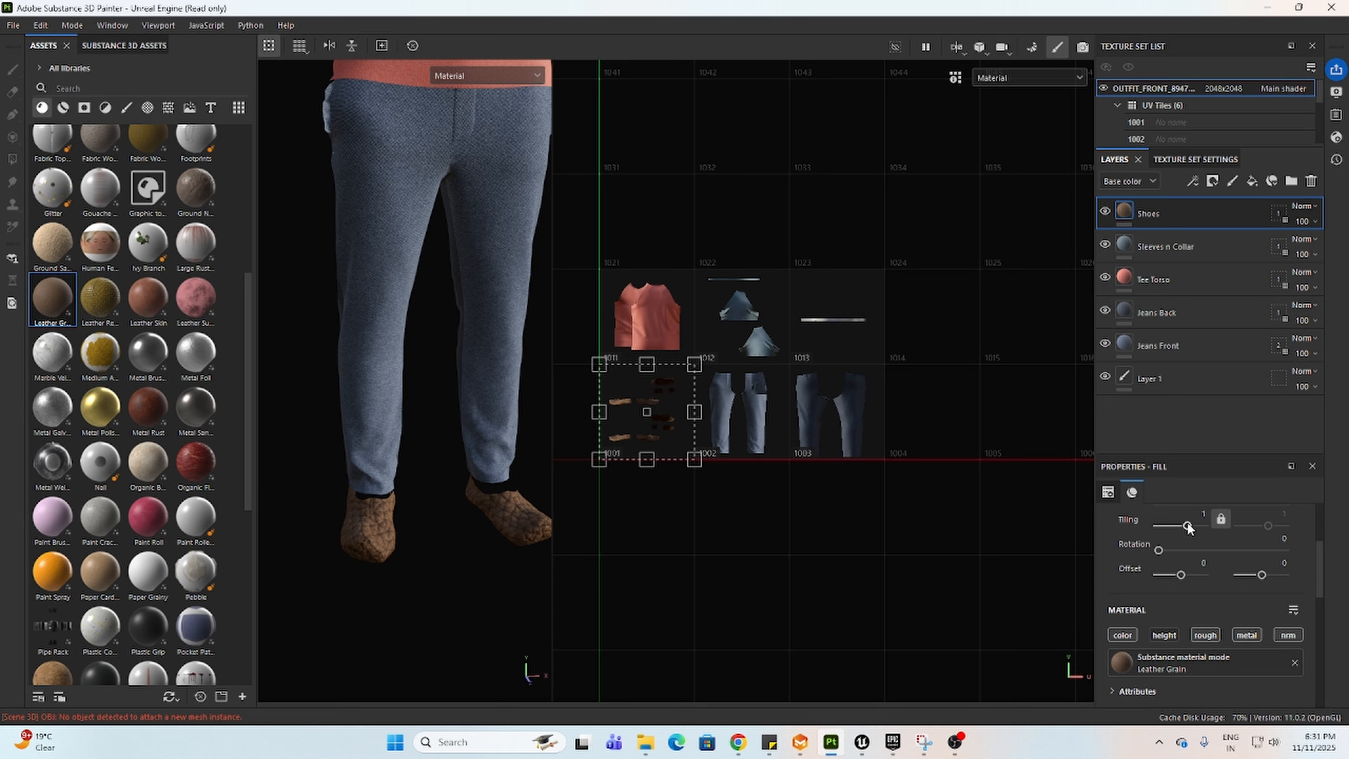
left_click_drag(1187, 525, 1194, 527)
key("f")
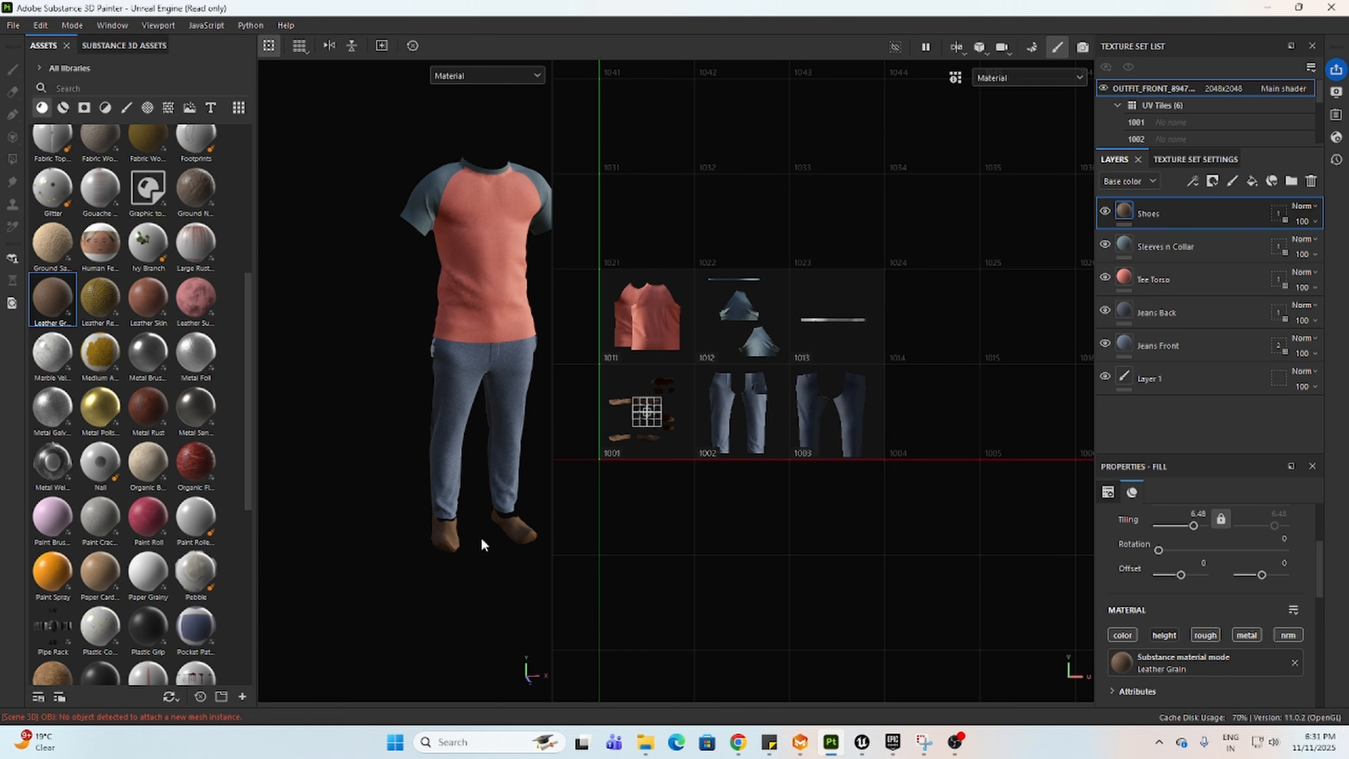
Step: Examine the textured outfit from the front, sides and below, including the shoes and the sleeve openings
scroll(477, 571, "down", 1)
left_click_drag(476, 575, 317, 418, "alt")
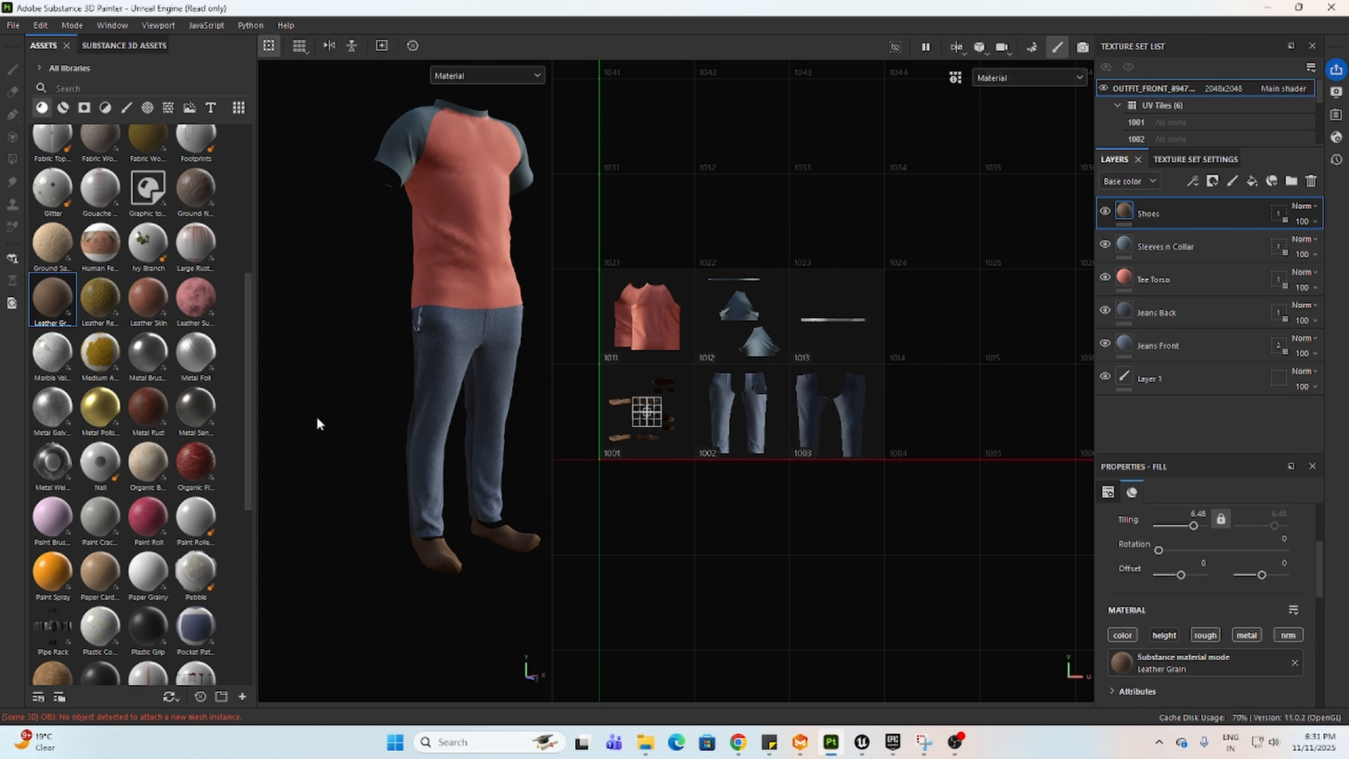
left_click_drag(383, 356, 304, 486, "alt")
scroll(318, 251, "up", 3)
scroll(319, 251, "down", 4)
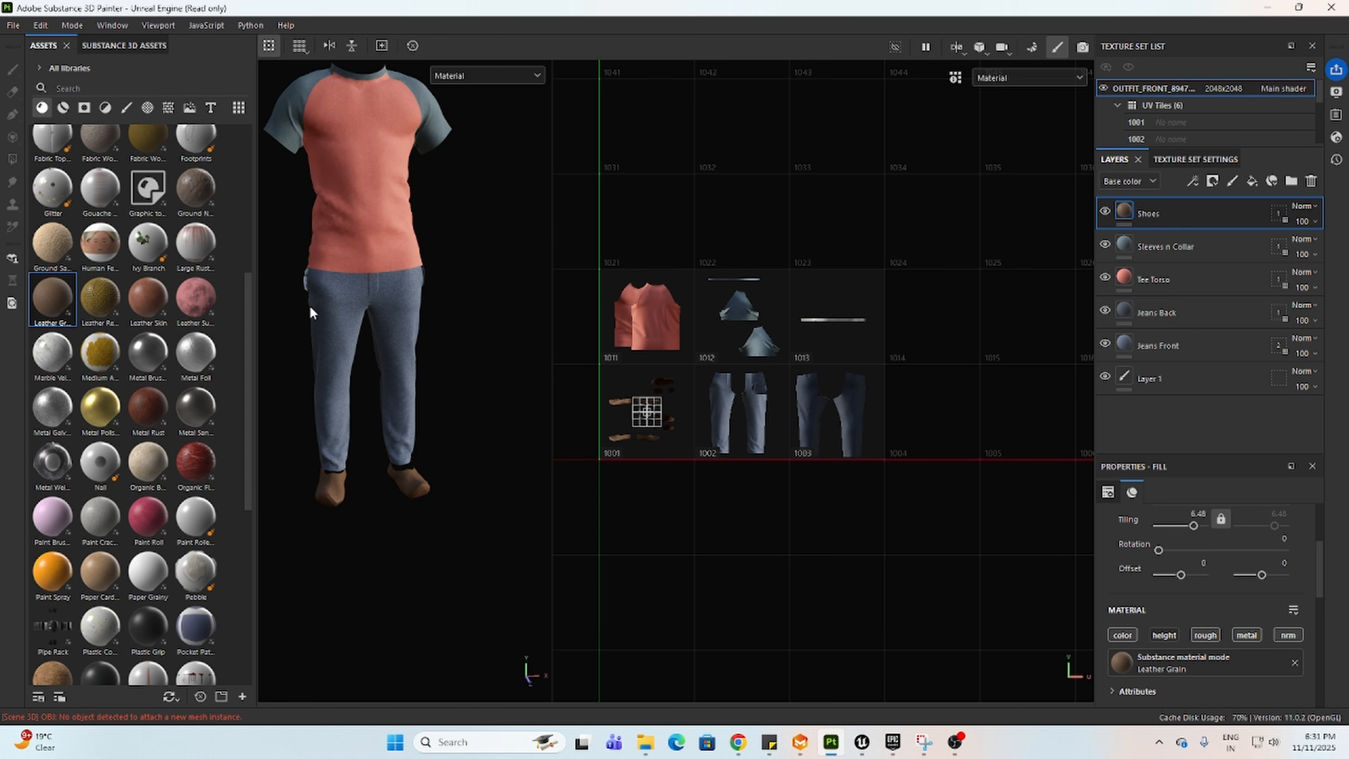
mouse_move(300, 354)
left_mouse_down("alt")
mouse_move(368, 357)
mouse_move(306, 352)
left_mouse_up("alt")
scroll(249, 215, "down", 5)
scroll(283, 204, "up", 2)
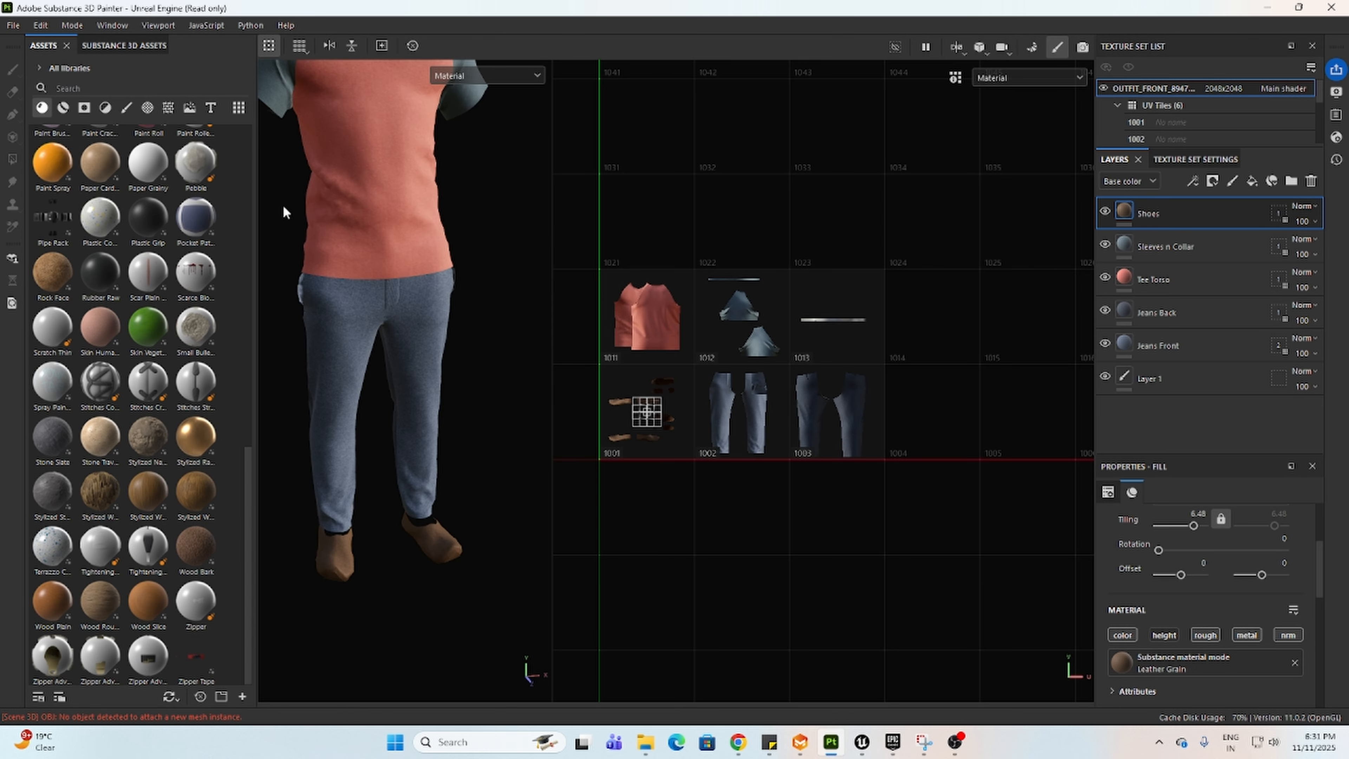
scroll(289, 211, "down", 1)
scroll(295, 221, "up", 1)
middle_click_drag(294, 221, 378, 305, "alt")
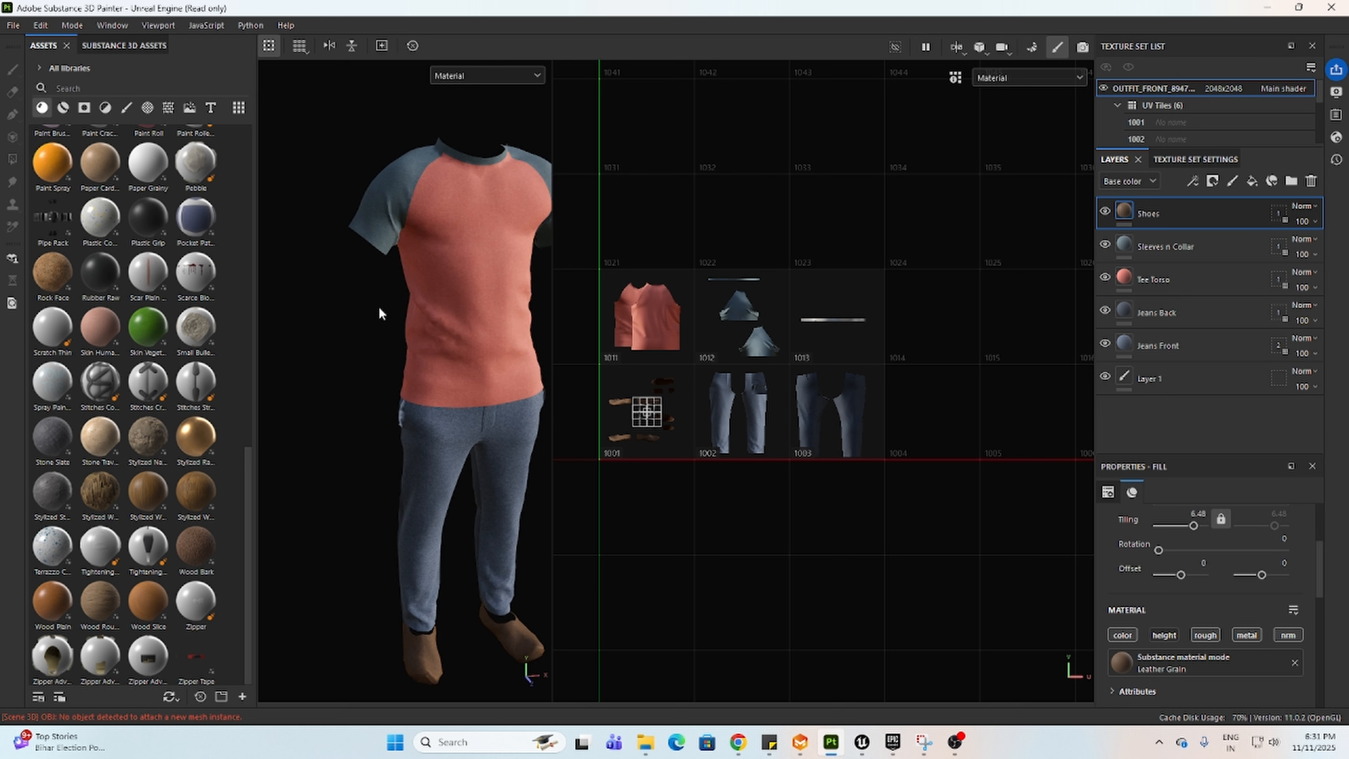
scroll(377, 305, "up", 1)
left_click_drag(367, 294, 449, 277, "alt")
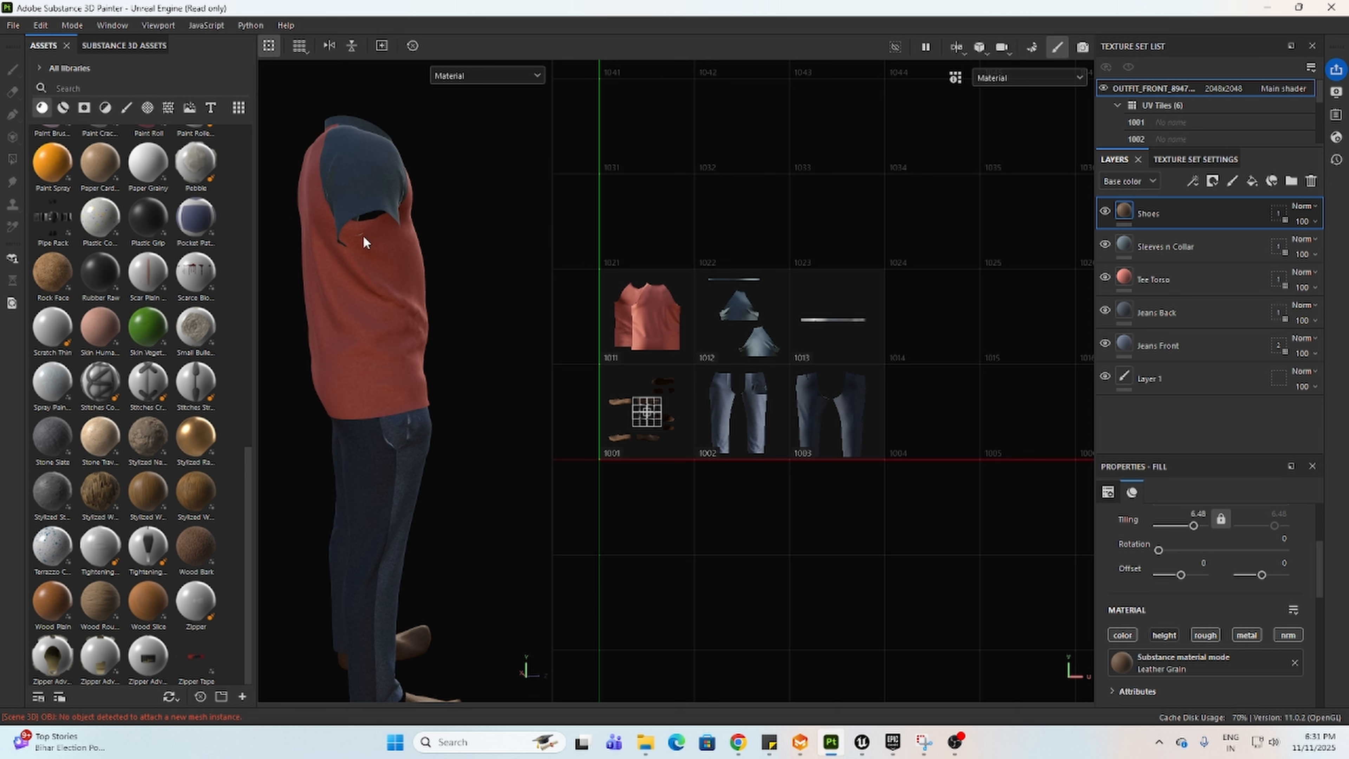
left_click_drag(428, 323, 299, 241, "alt")
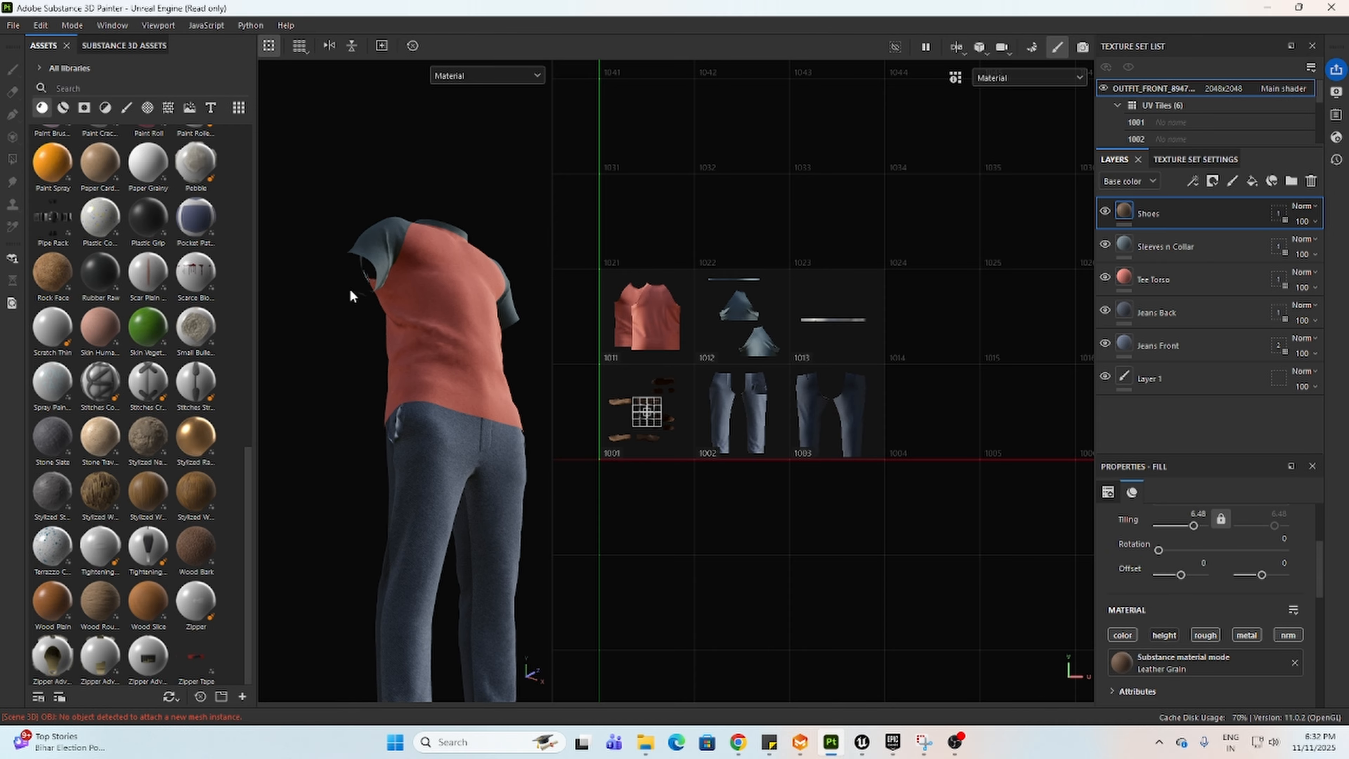
scroll(349, 288, "up", 1)
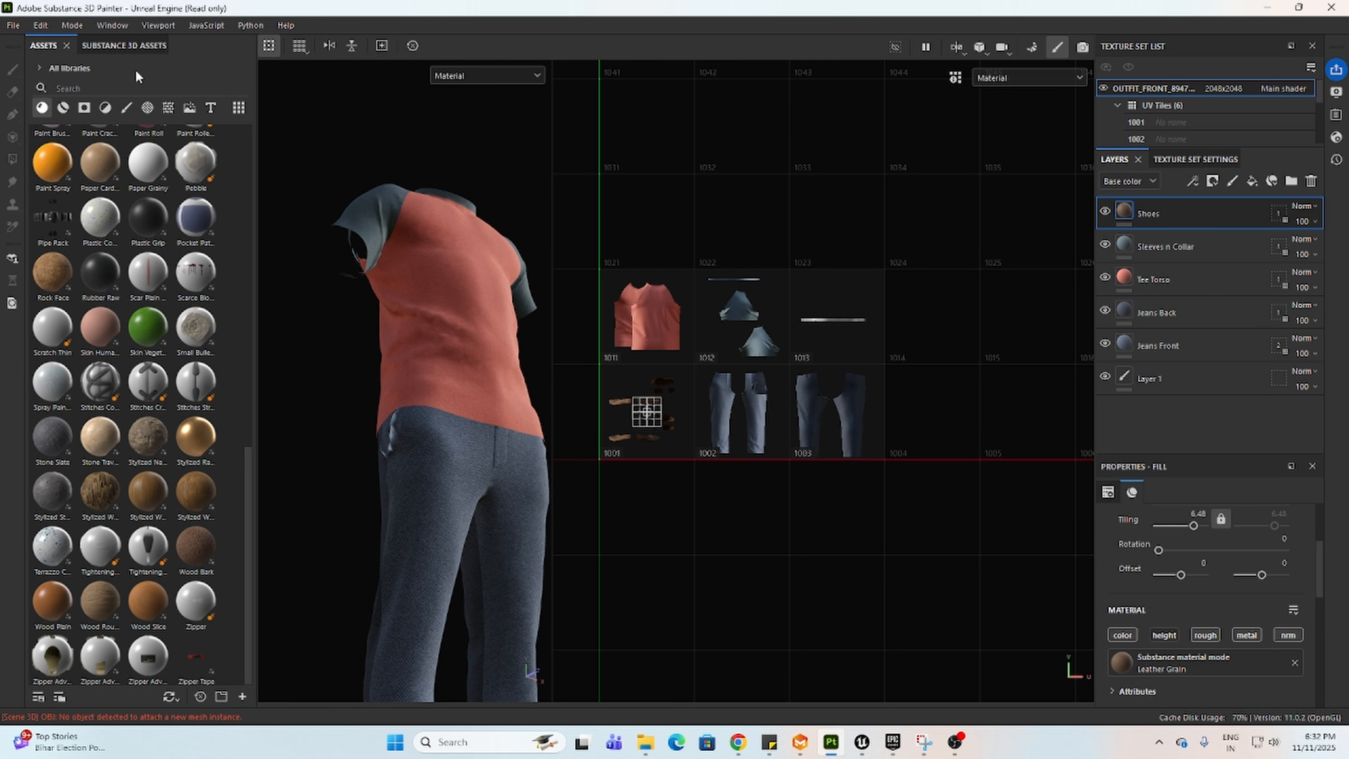
Step: Switch the Main shader to pbr-metal-rough-with-alpha-test and check the inner side of the sleeves on the outfit
left_click(112, 25)
mouse_move(141, 43)
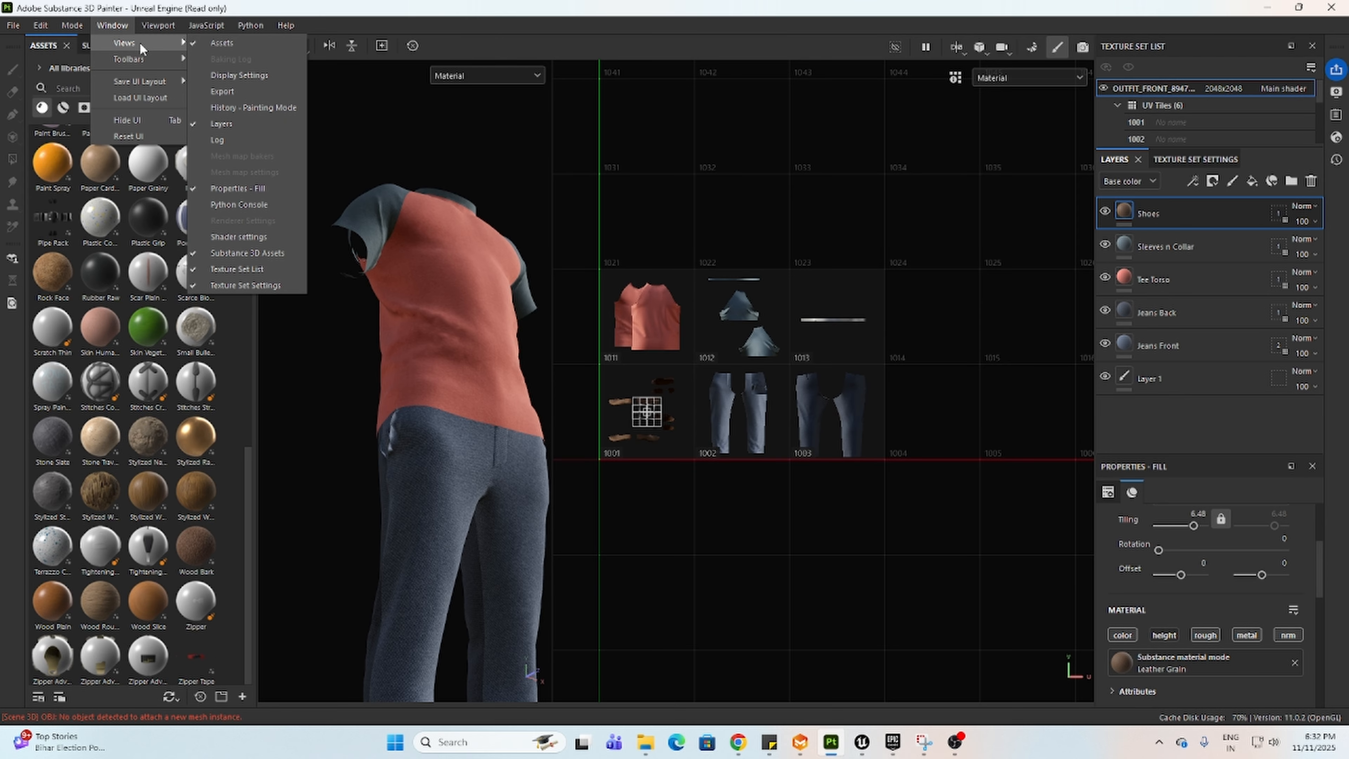
left_click(255, 238)
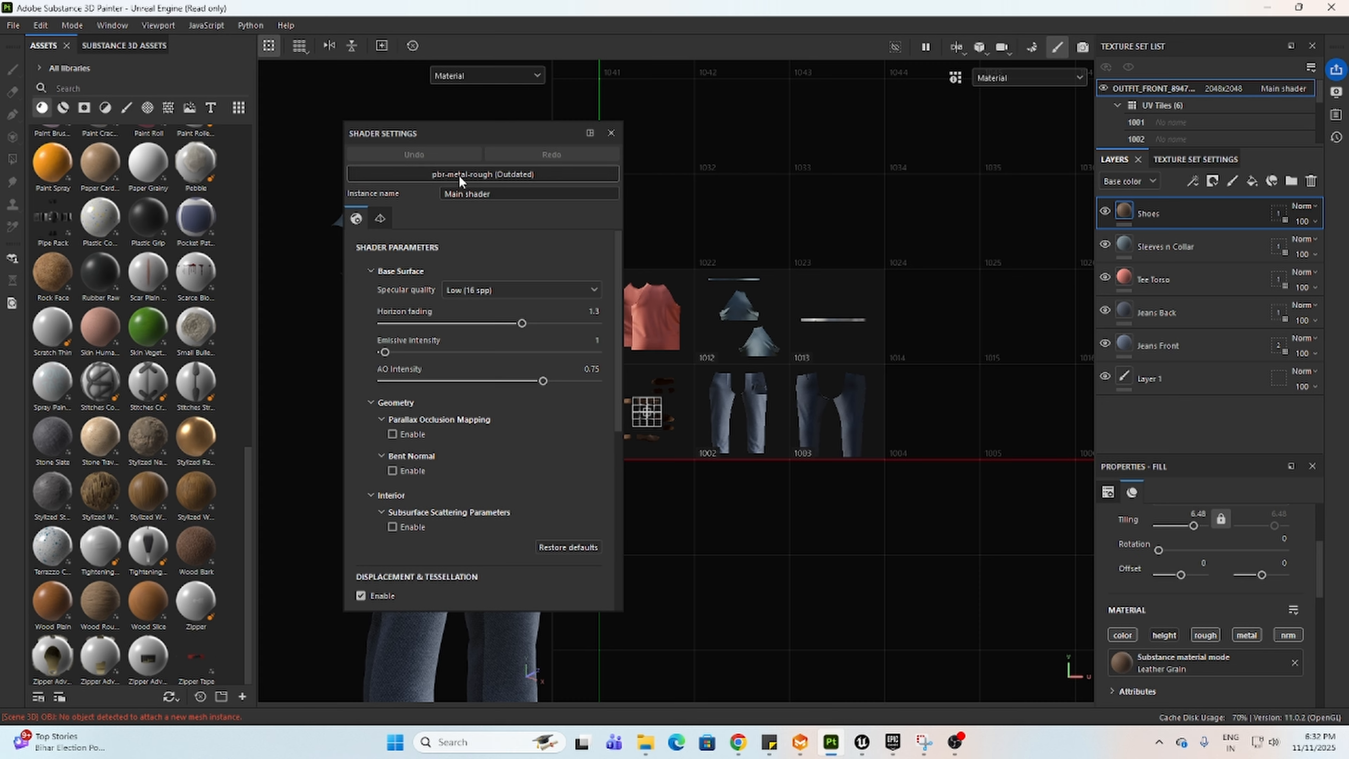
left_click(514, 174)
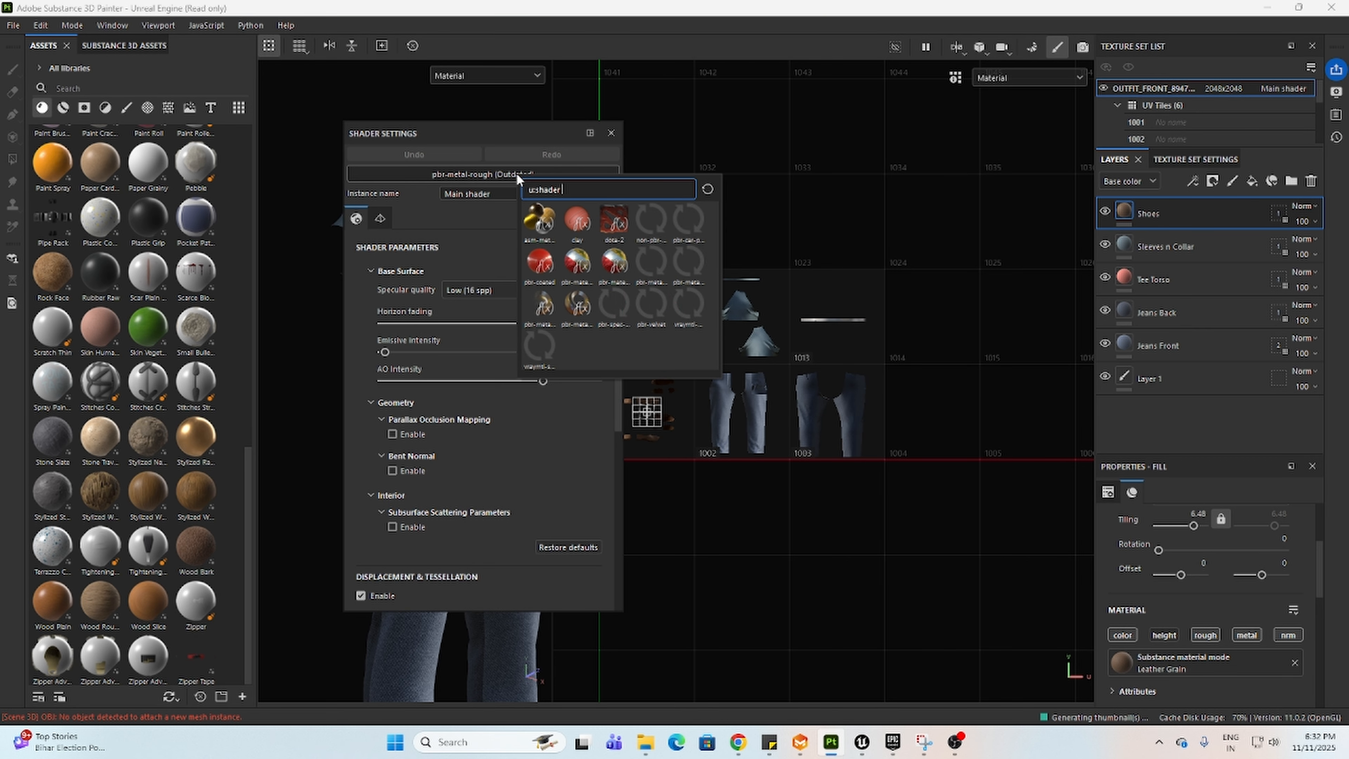
left_click(575, 312)
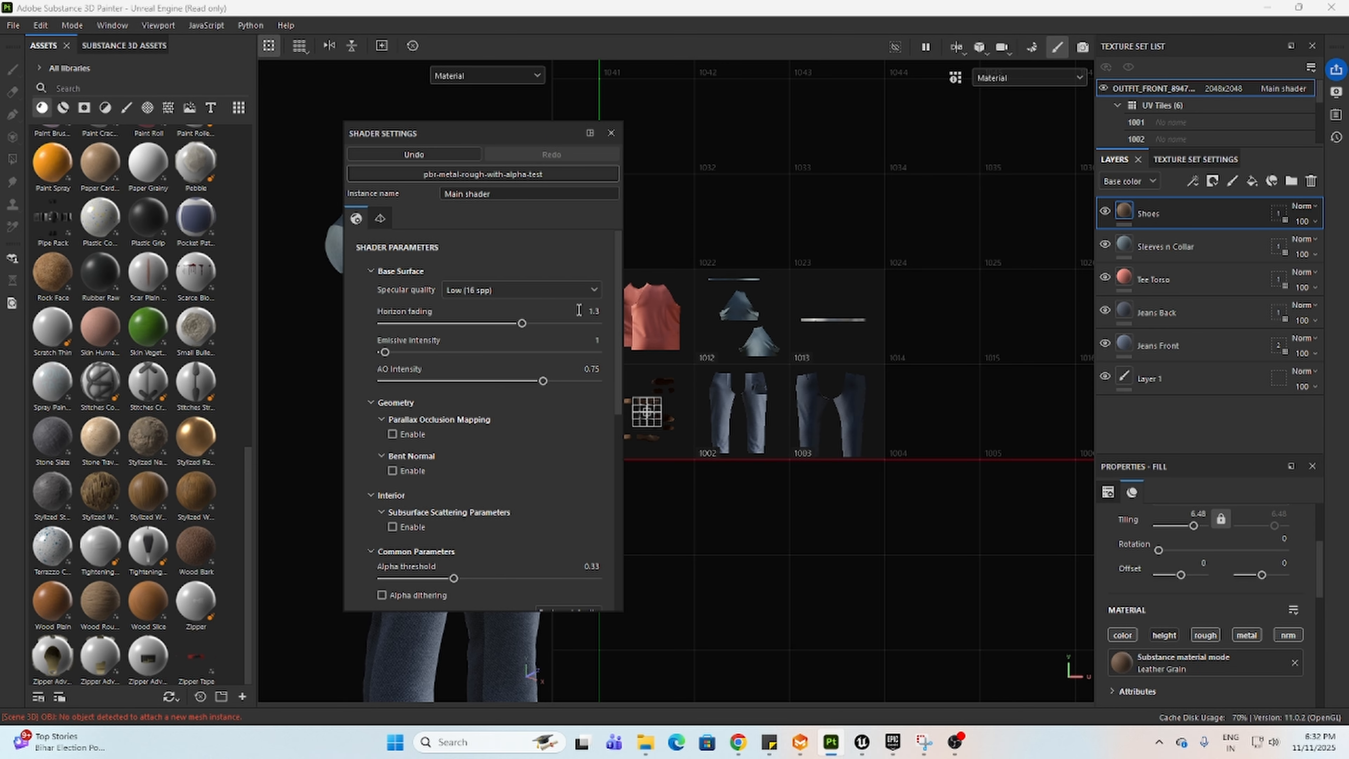
left_click(611, 133)
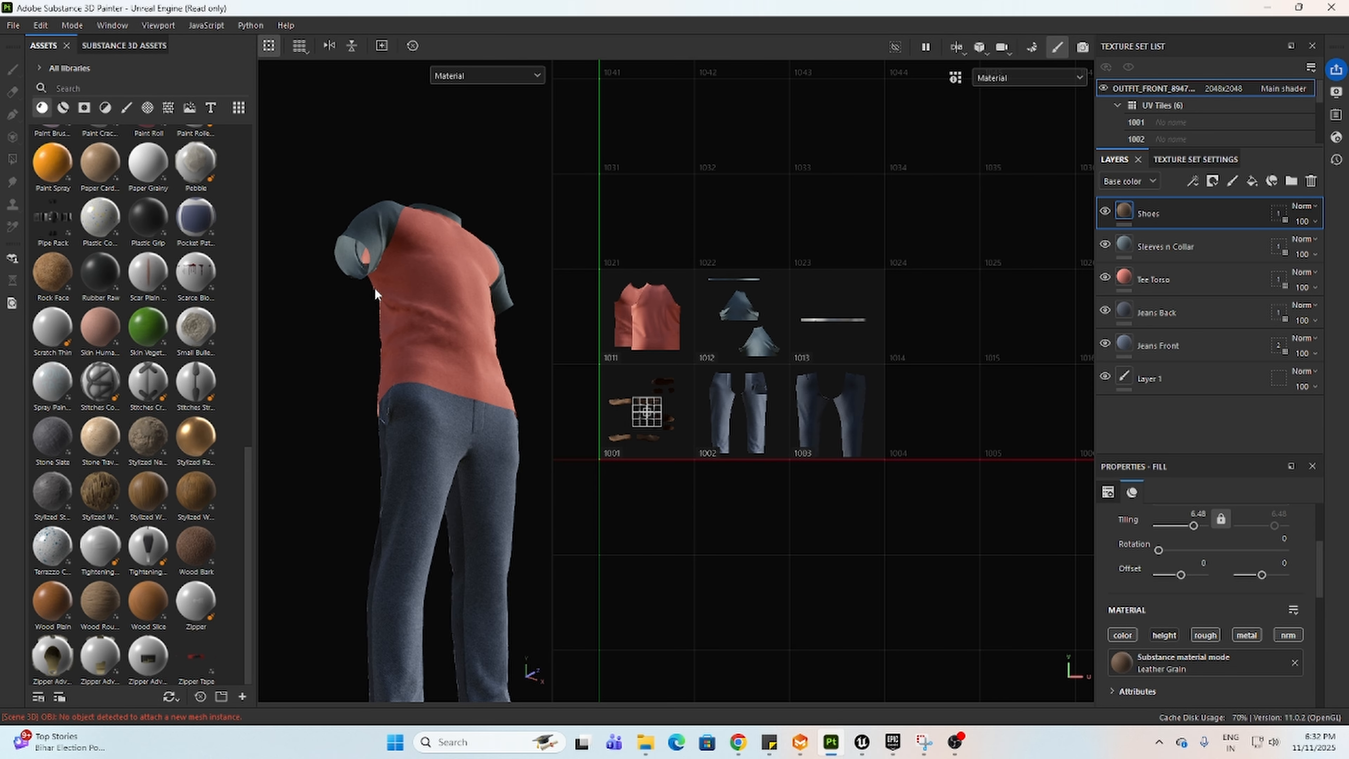
left_click(322, 324)
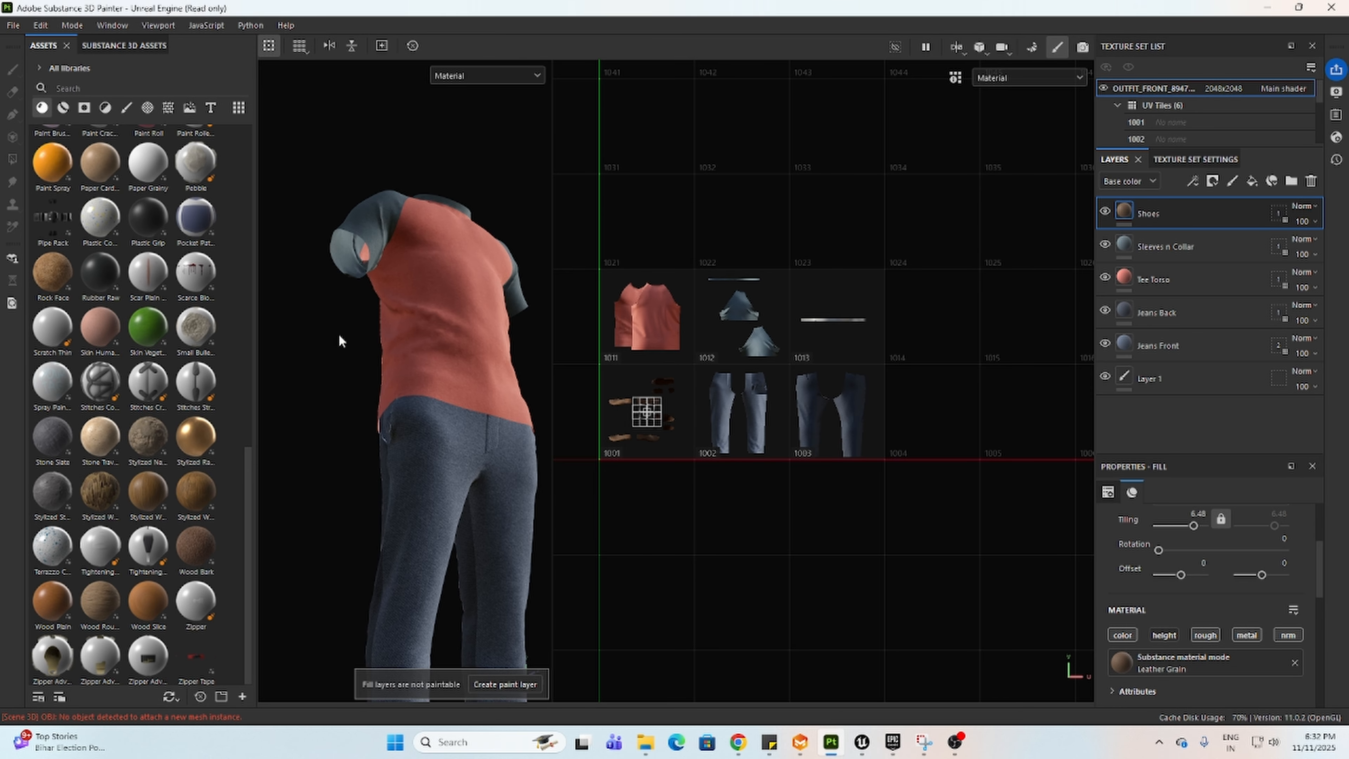
mouse_move(338, 333)
left_mouse_down("alt")
mouse_move(487, 432)
mouse_move(266, 427)
mouse_move(364, 386)
mouse_move(461, 453)
mouse_move(437, 482)
mouse_move(424, 346)
mouse_move(356, 432)
left_mouse_up("alt")
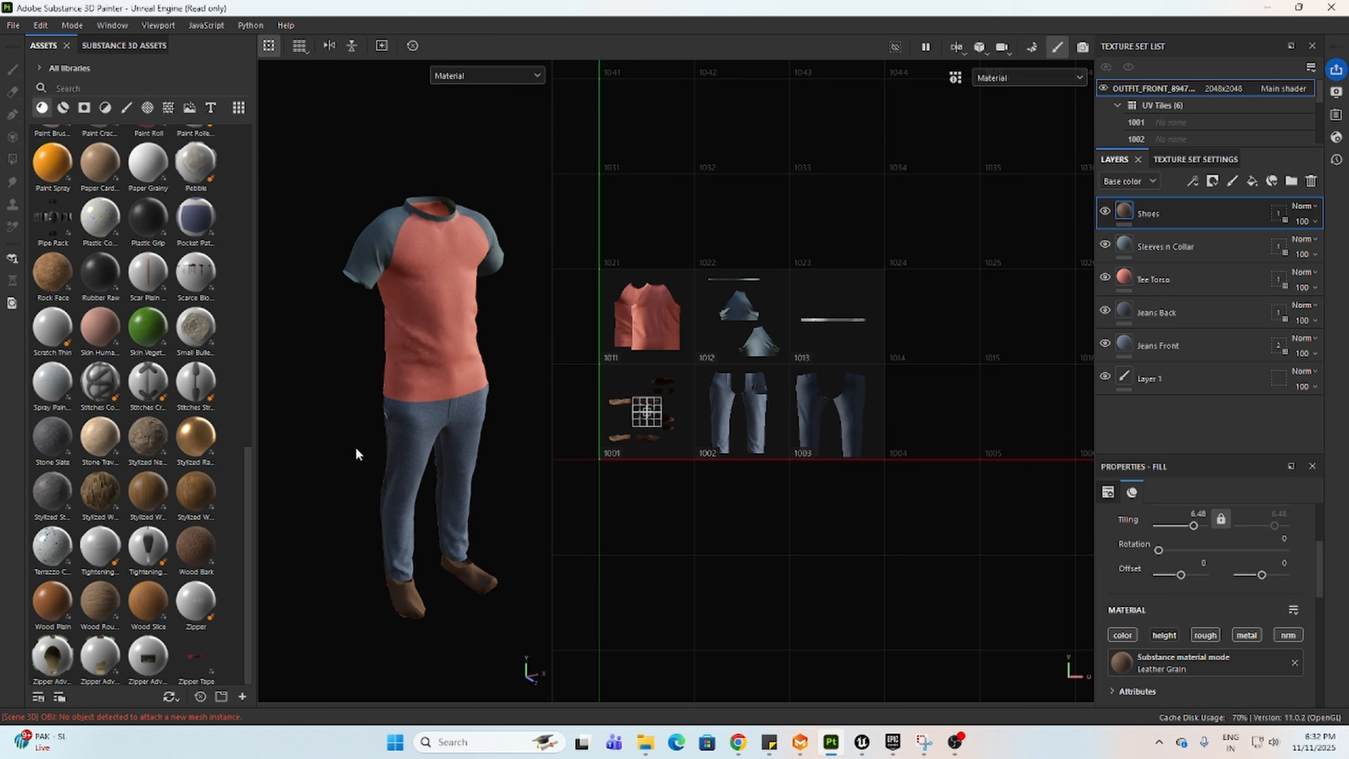
key("ctrl+shift+e")
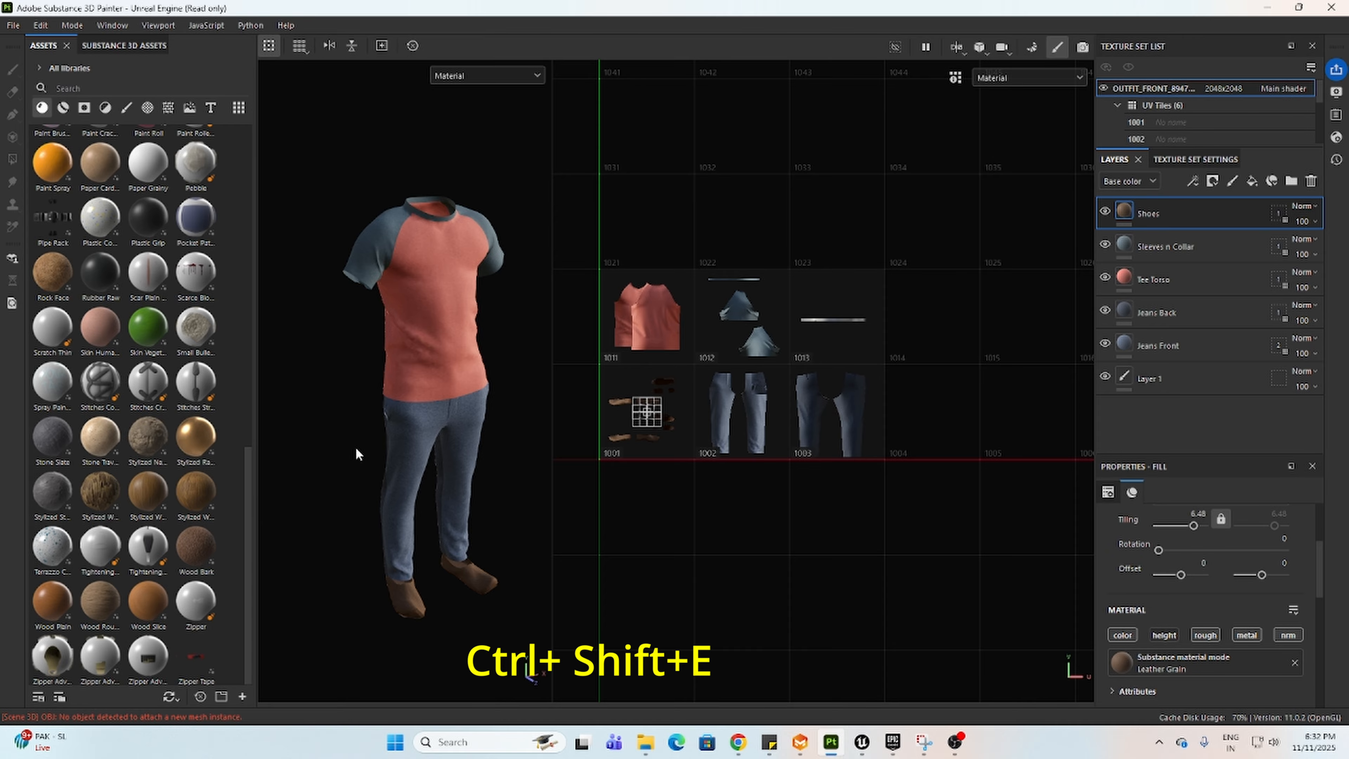
key("ctrl+shift+e")
key("ctrl+shift+e")
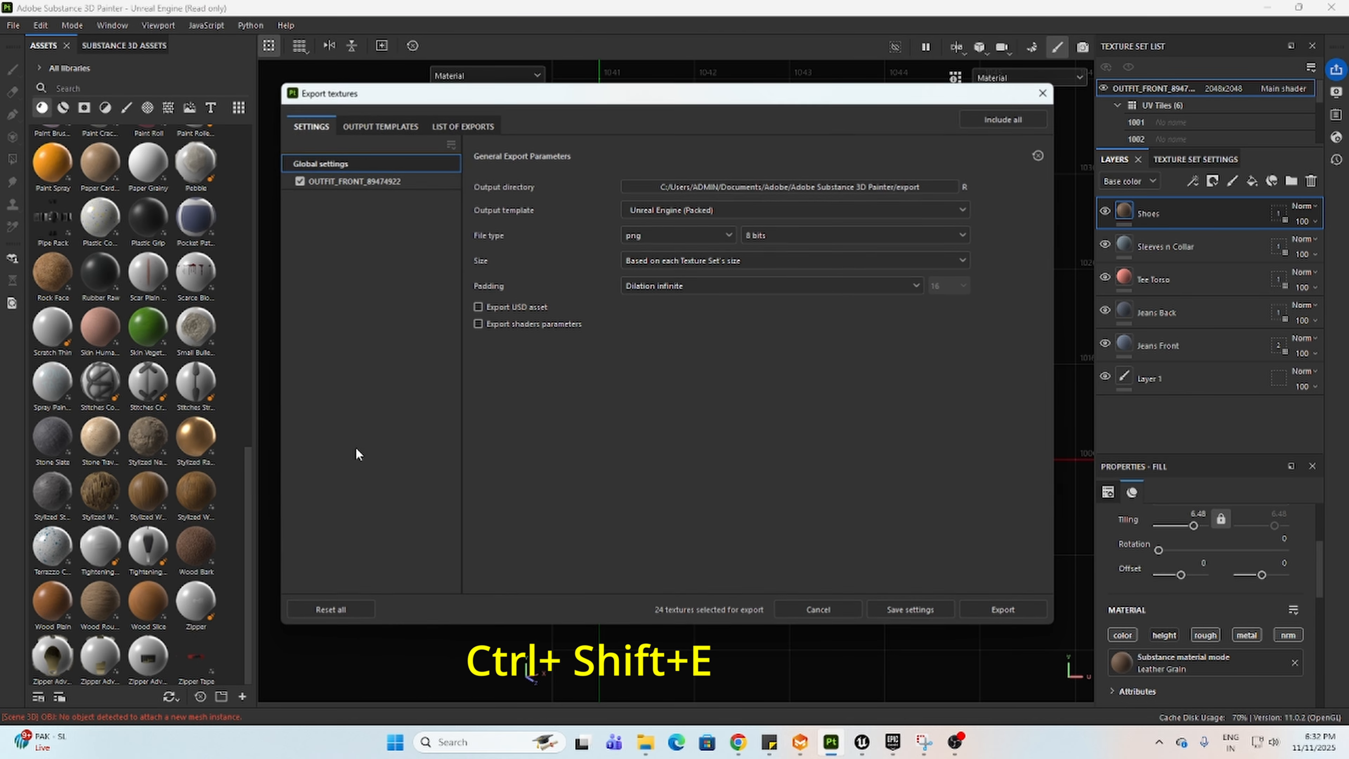
left_click(1051, 96)
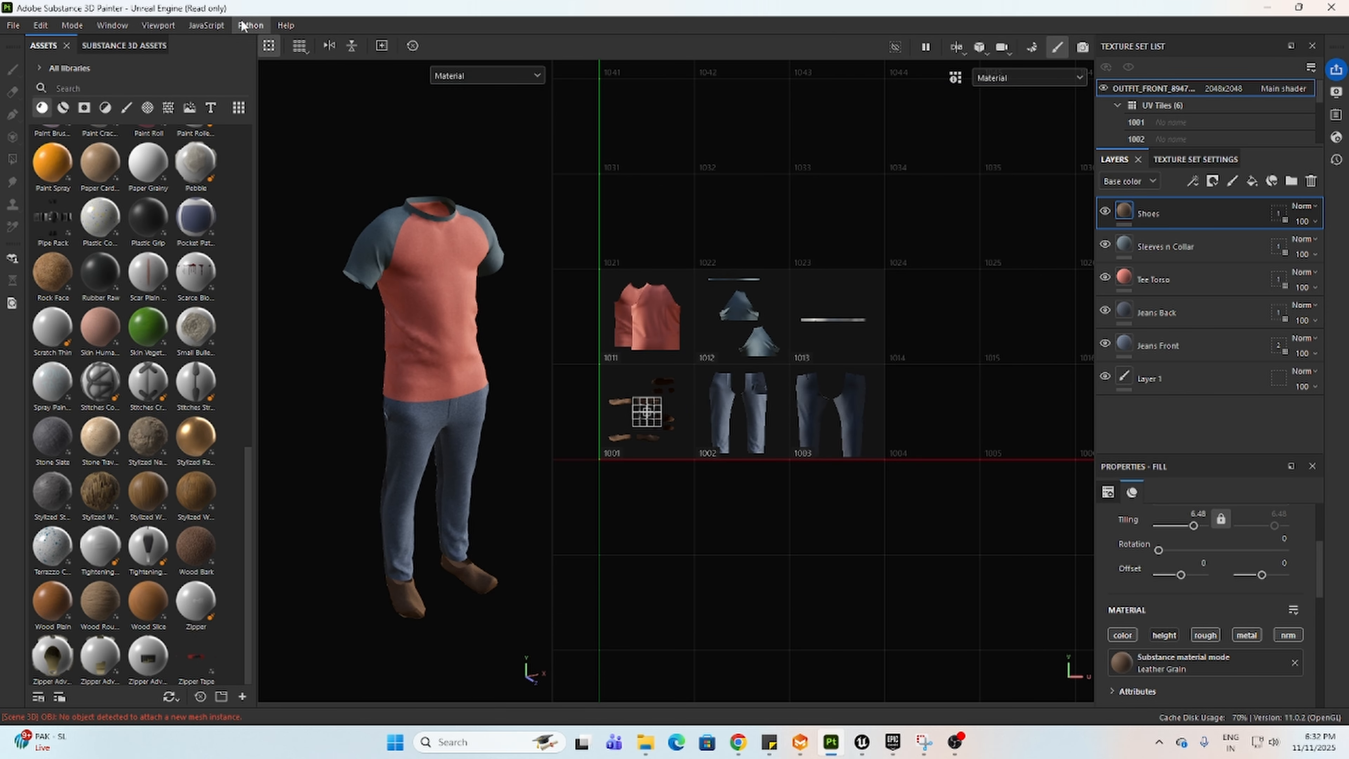
Step: Open the texture export settings and browse for an output directory in the NewOutfitSbTextures folder
left_click(12, 25)
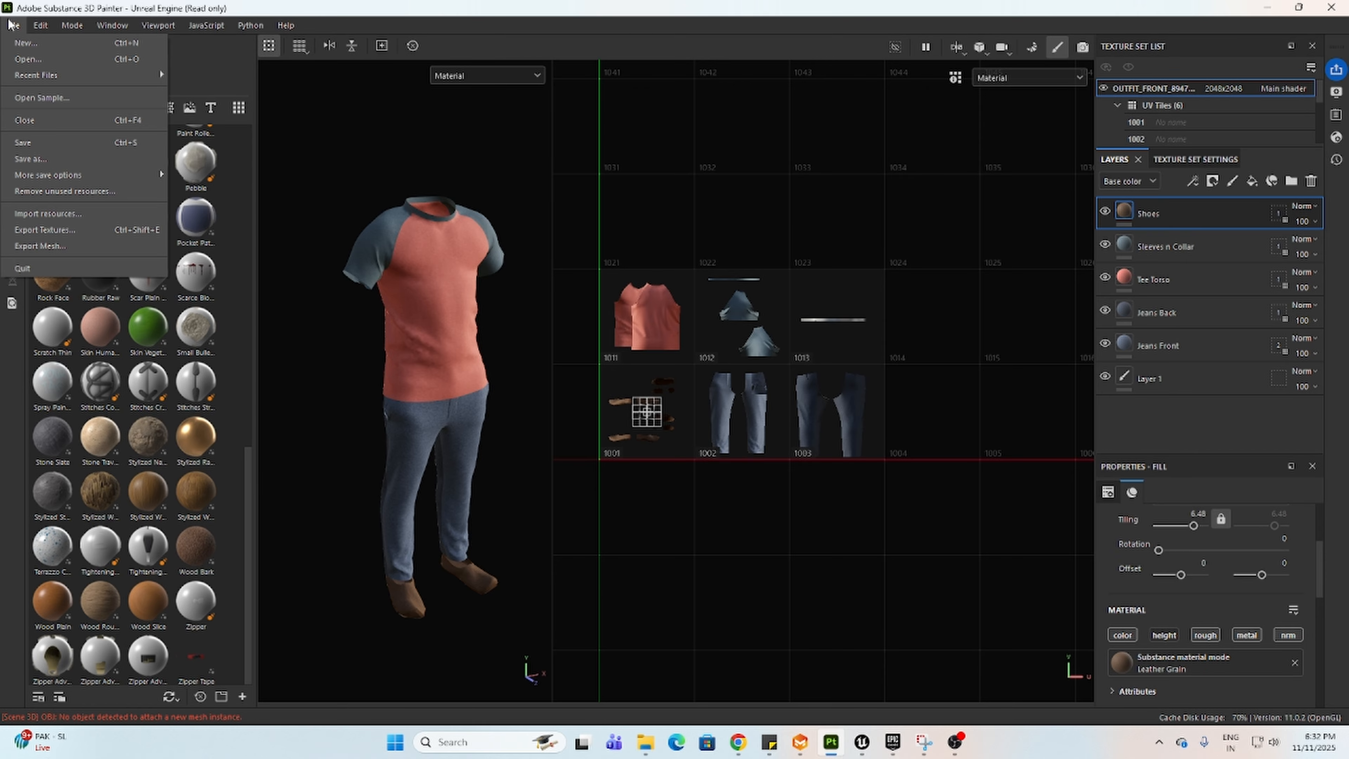
left_click(59, 229)
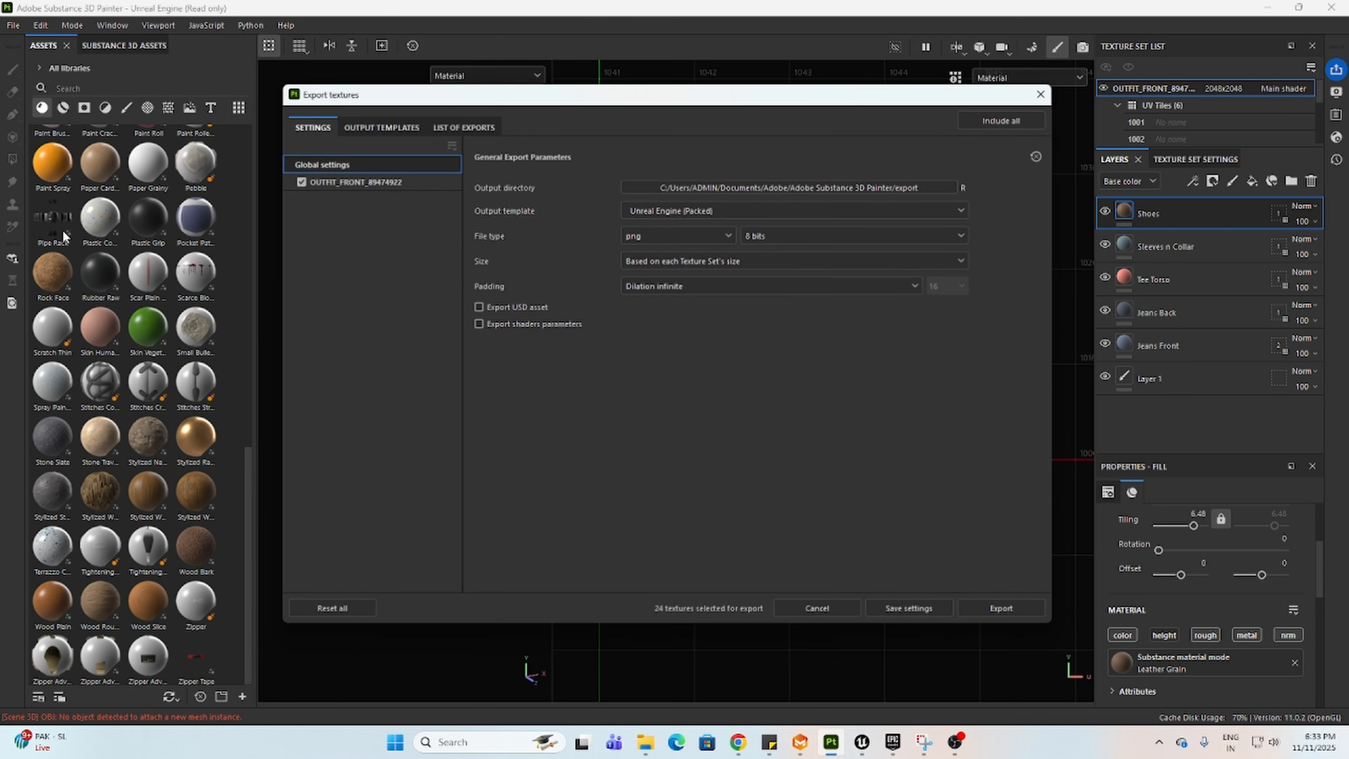
left_click(914, 187)
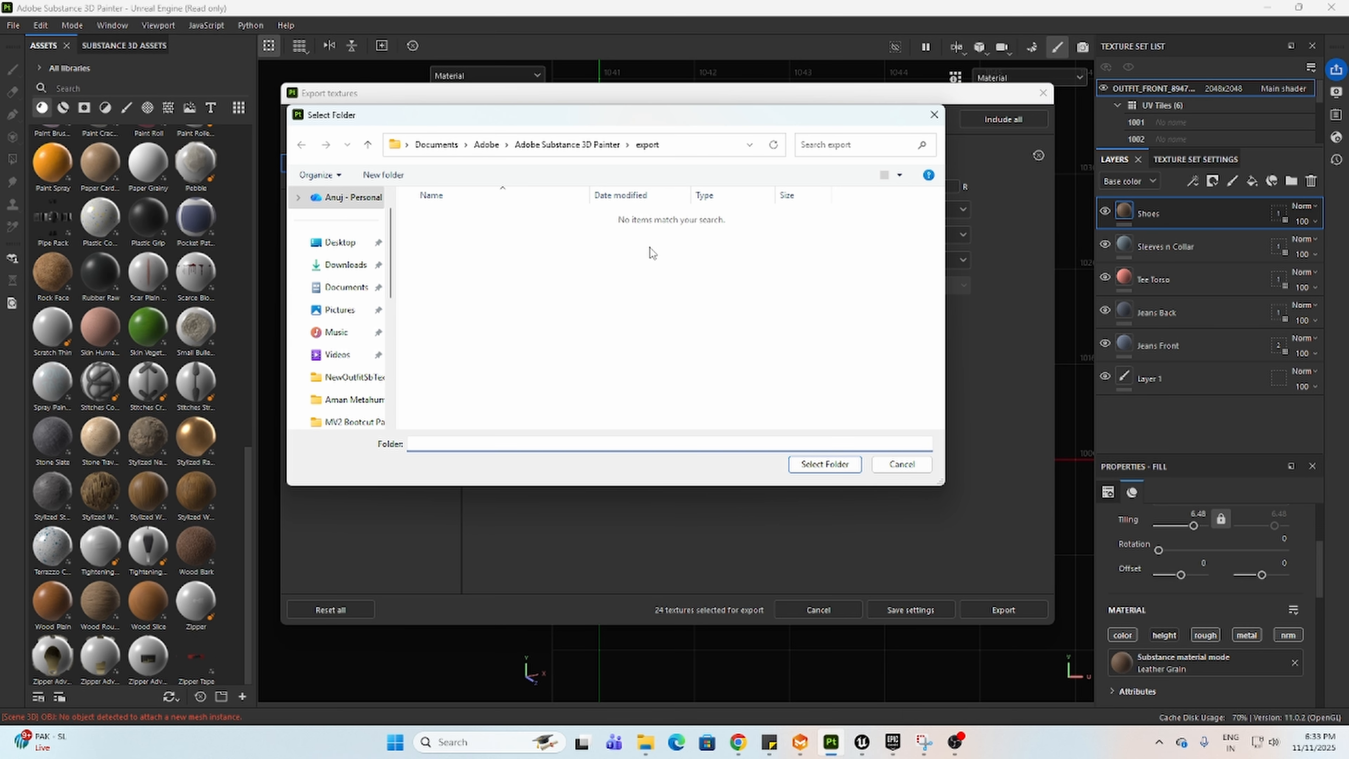
scroll(387, 301, "down", 1)
scroll(371, 340, "up", 1)
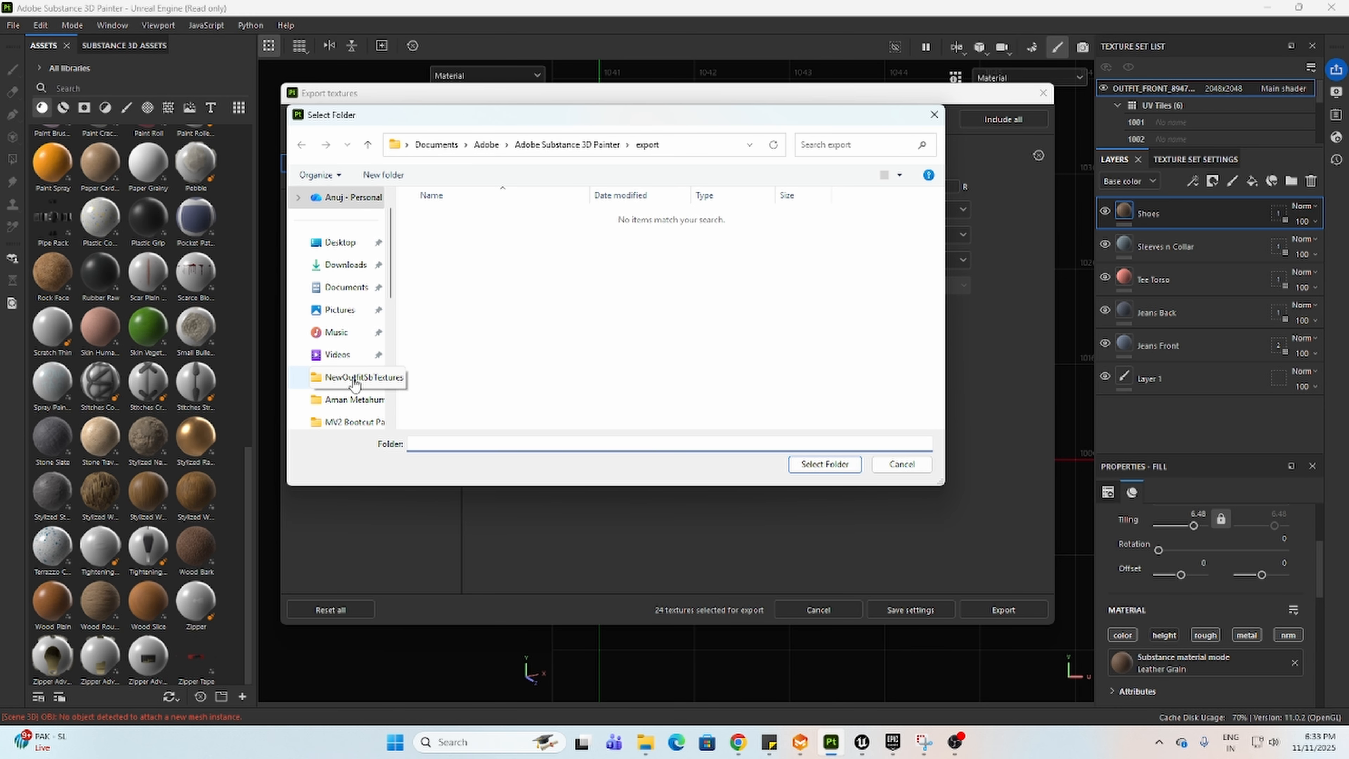
scroll(349, 399, "down", 2)
left_click(348, 379)
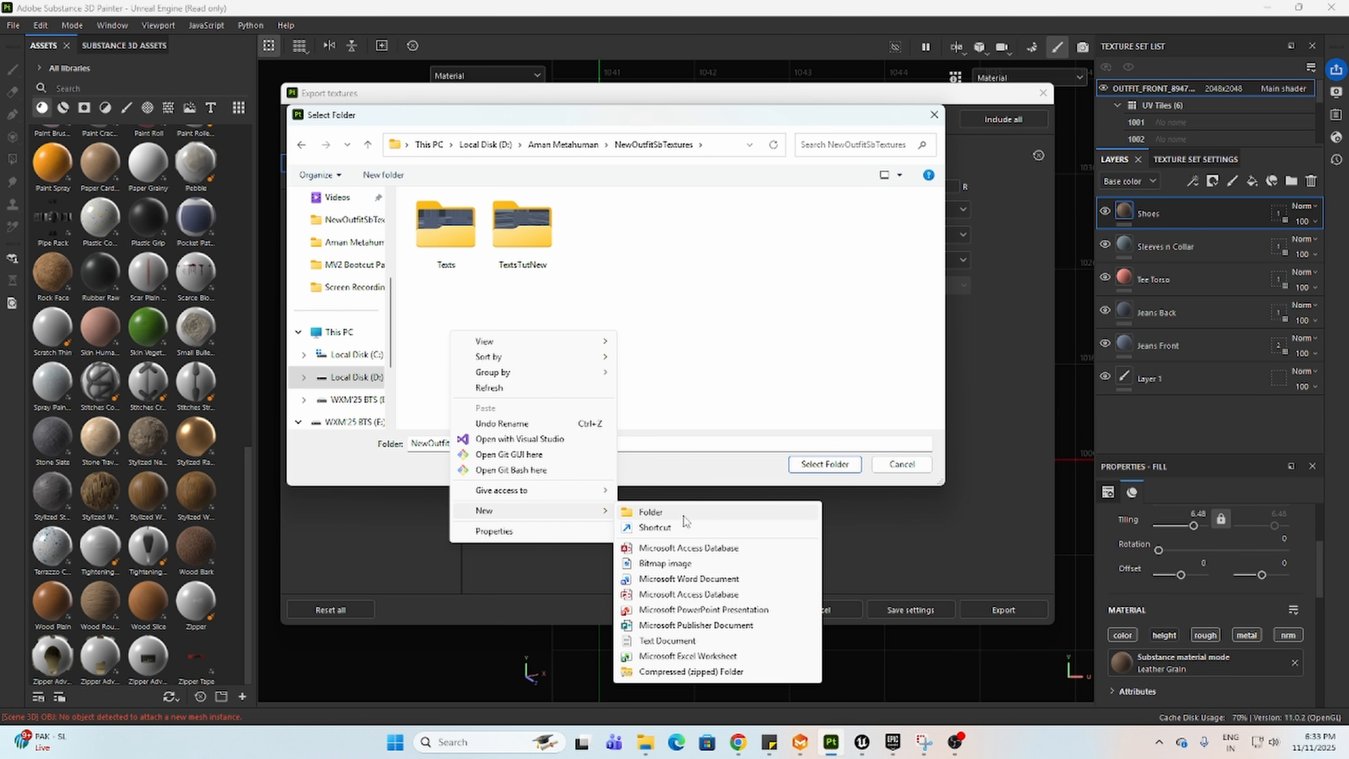
Step: Create a TextsNewest folder, use it as the output directory, and choose the Unreal Engine (Packed) output template
left_click(682, 515)
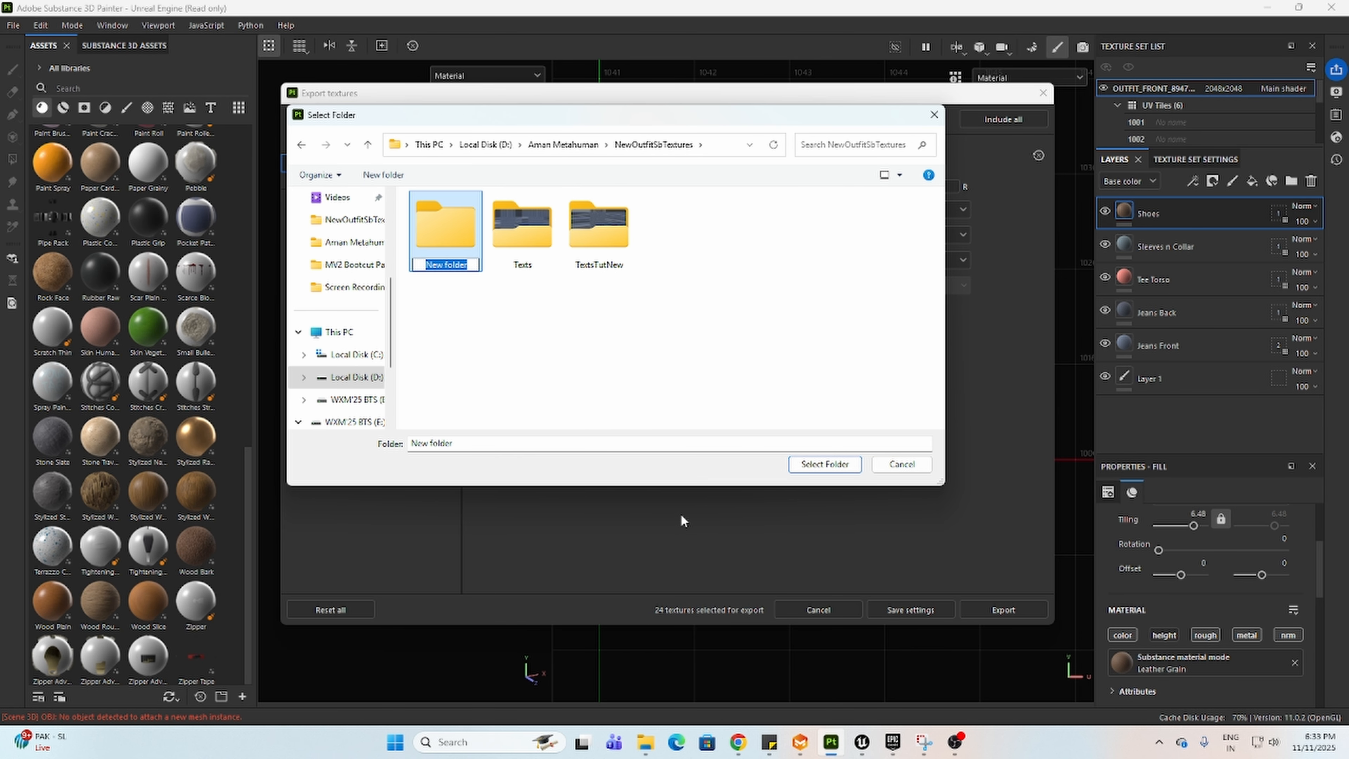
type("TextsNewest")
key("Return")
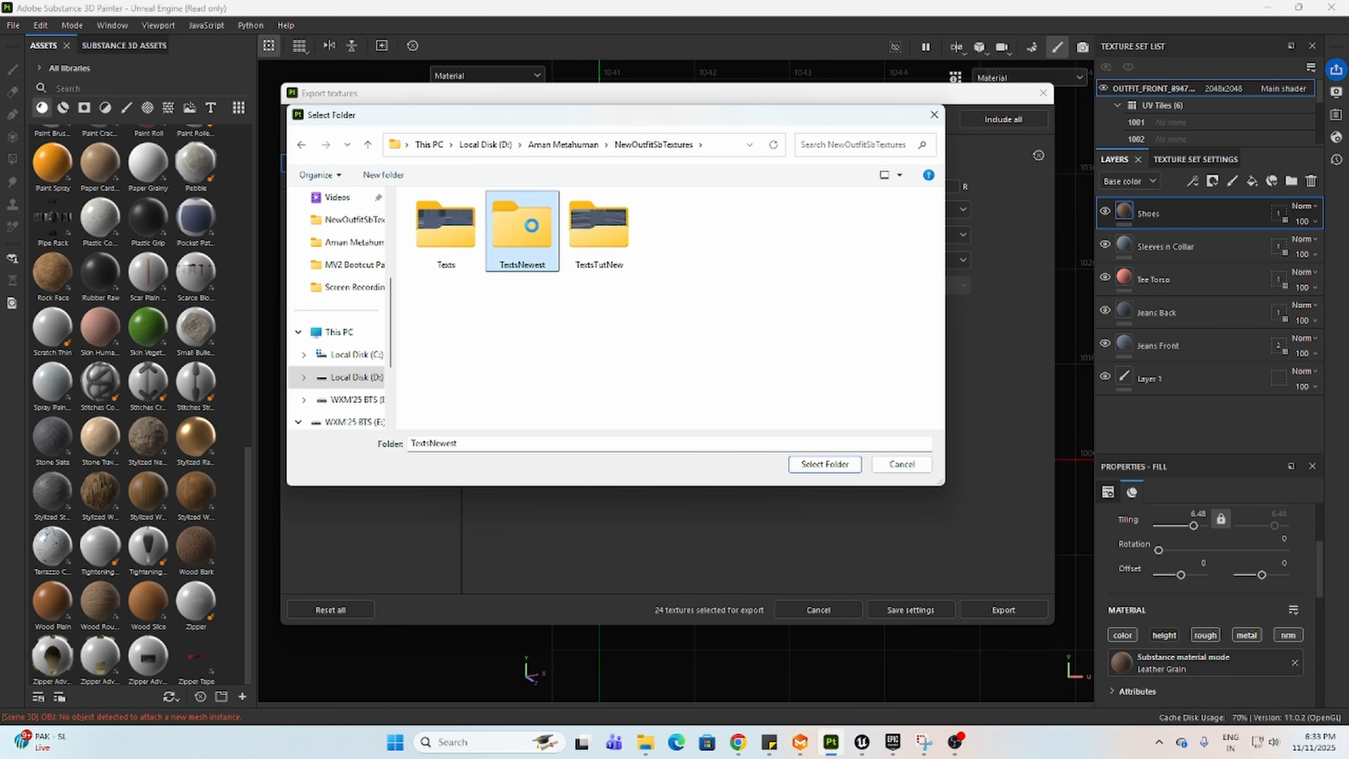
left_click(826, 464)
left_click(826, 464)
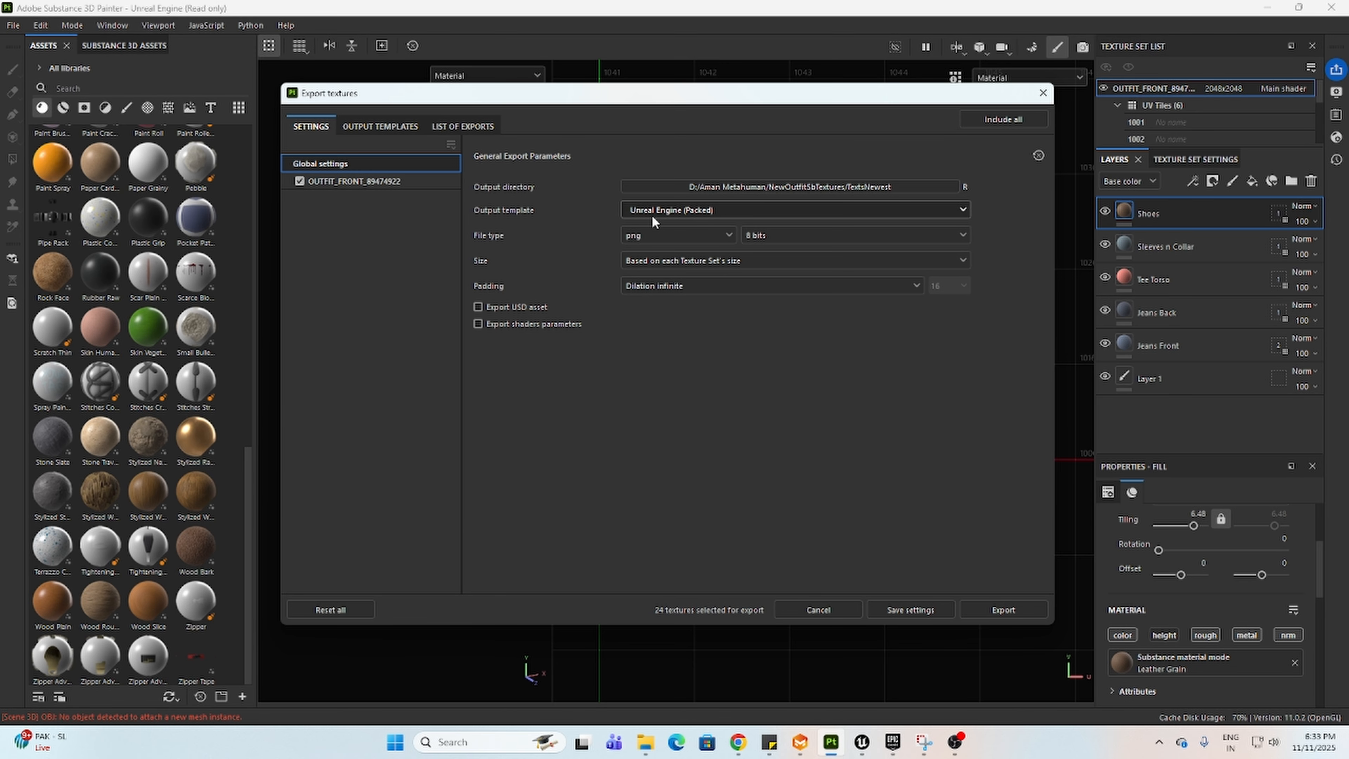
left_click(667, 215)
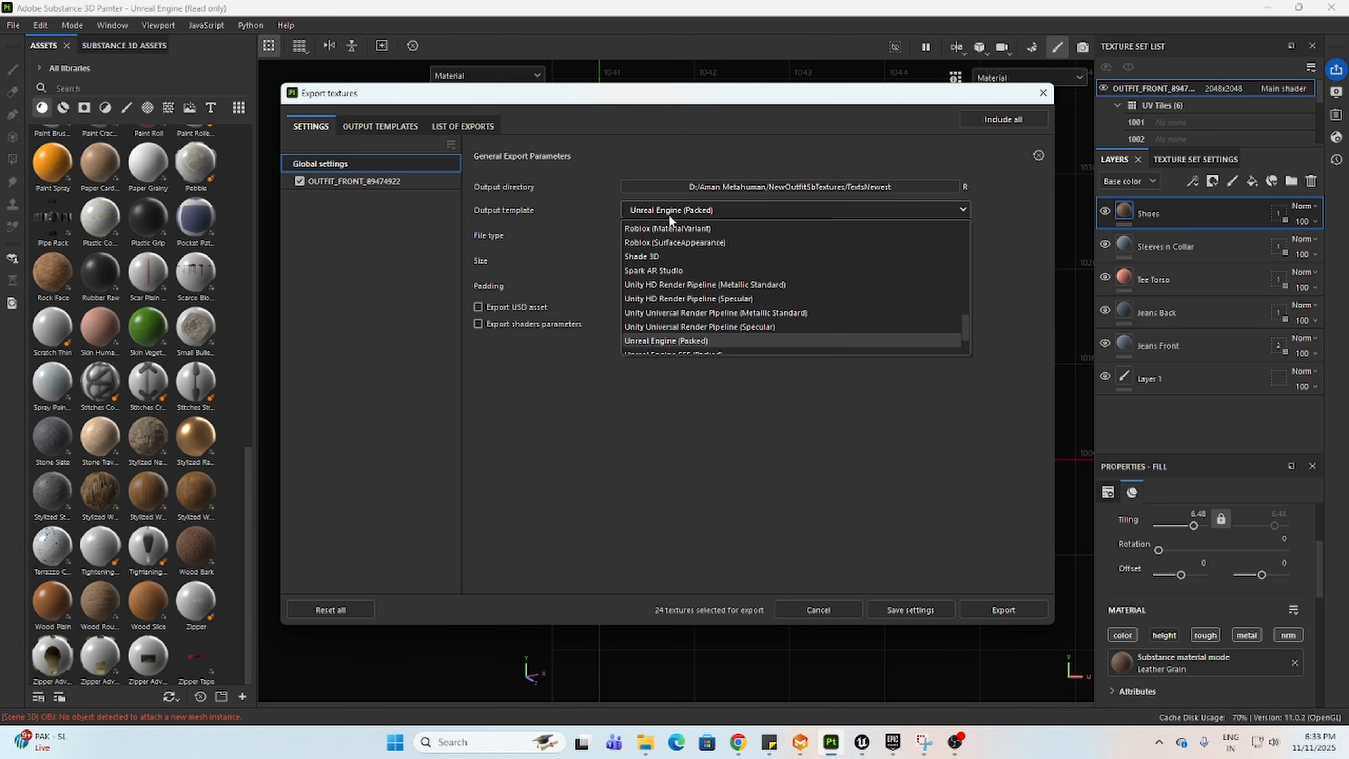
left_click(671, 341)
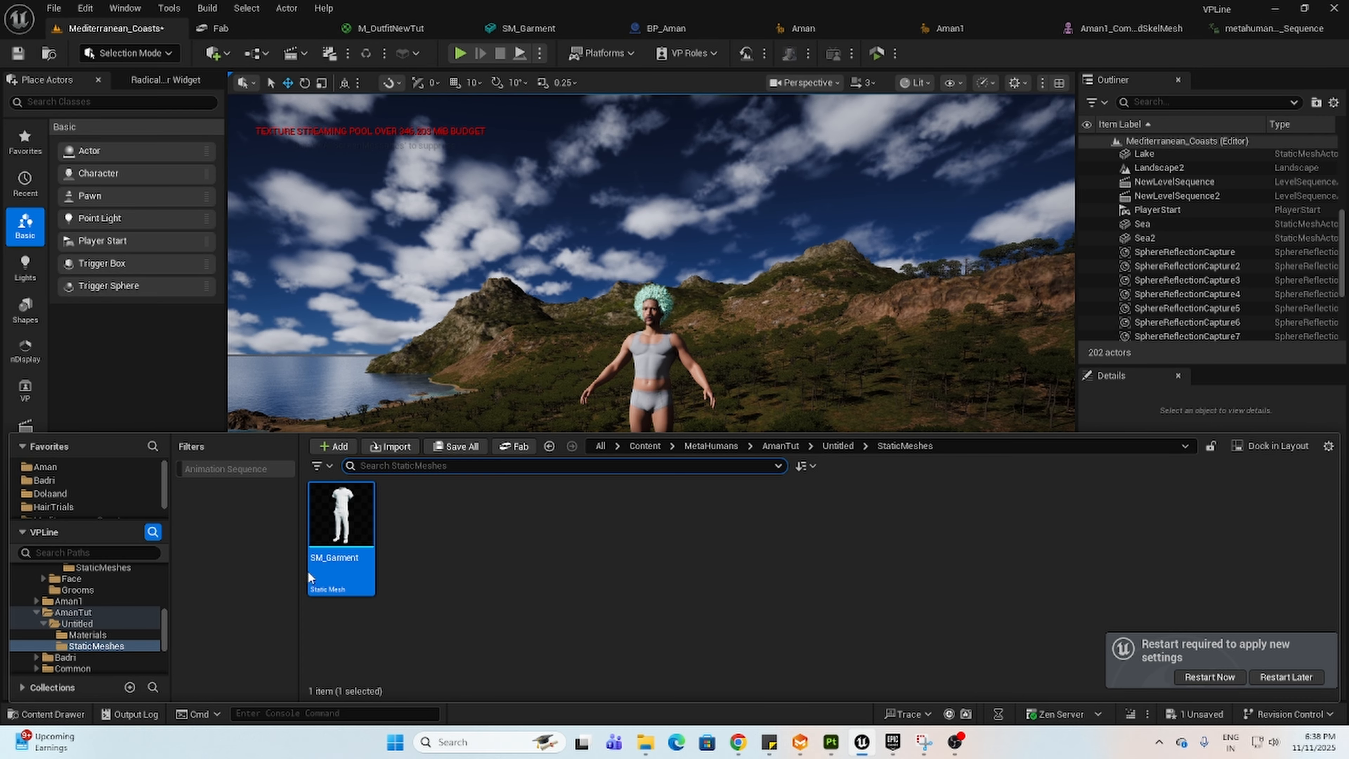
Step: In Unreal Engine, place the SM_Garment static mesh in the level and reset its location to 0, 0, 0
left_click_drag(361, 592, 411, 368)
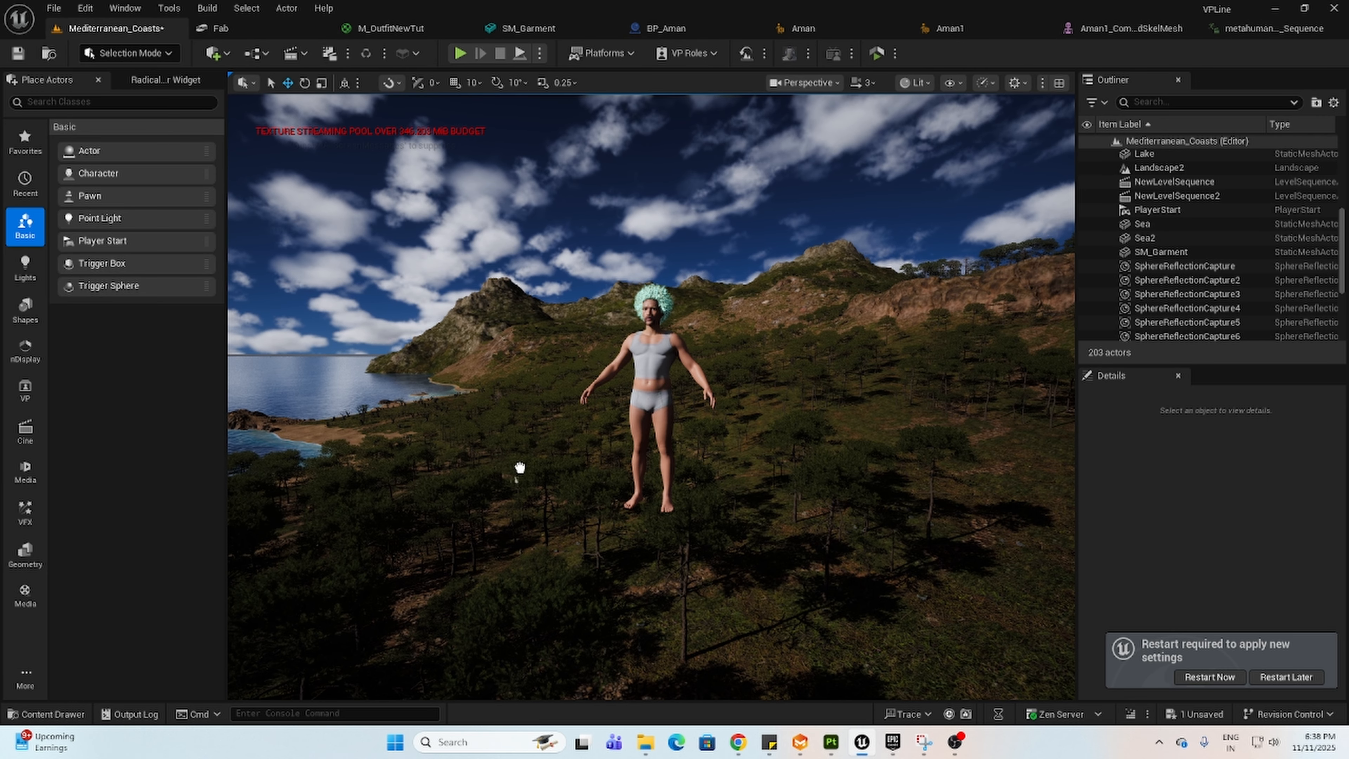
left_click_drag(520, 468, 520, 467)
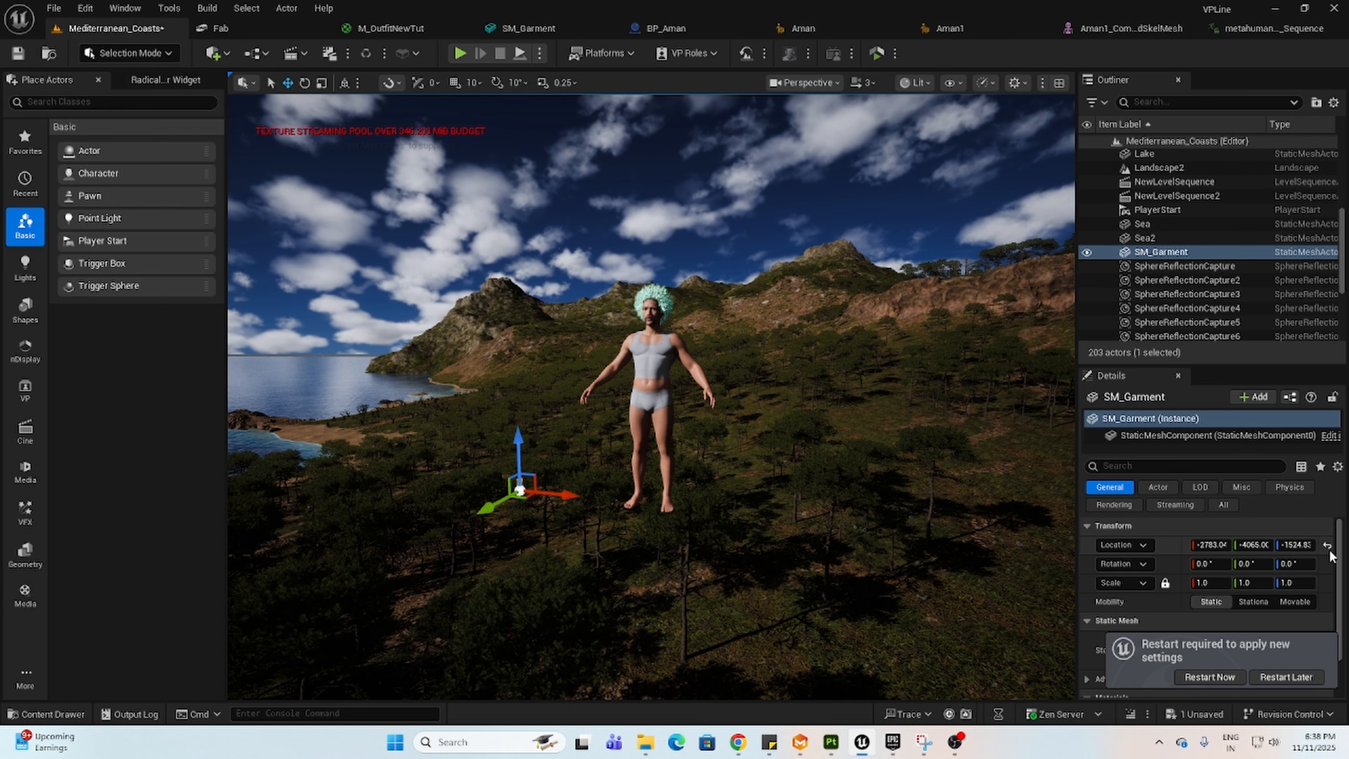
left_click(1328, 545)
key("g")
key("g")
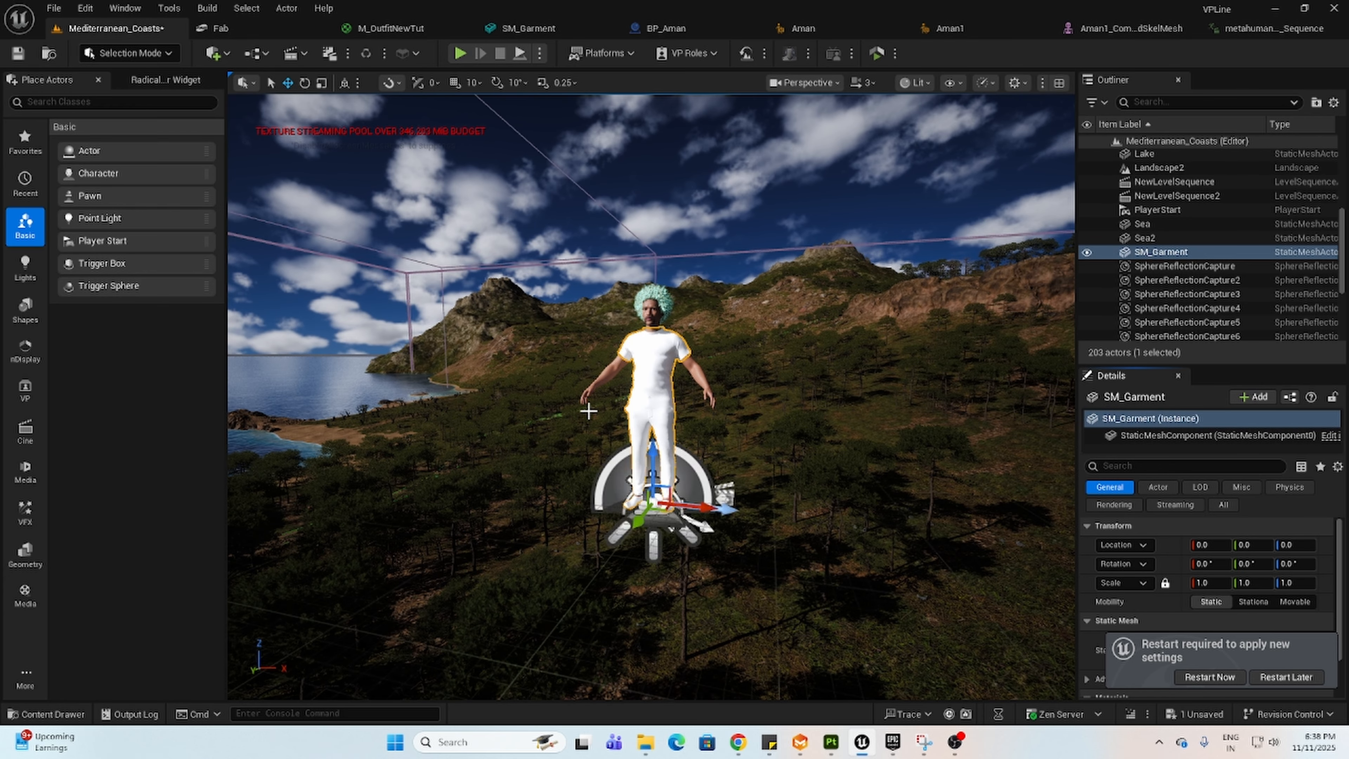
left_click_drag(468, 436, 469, 439, "alt")
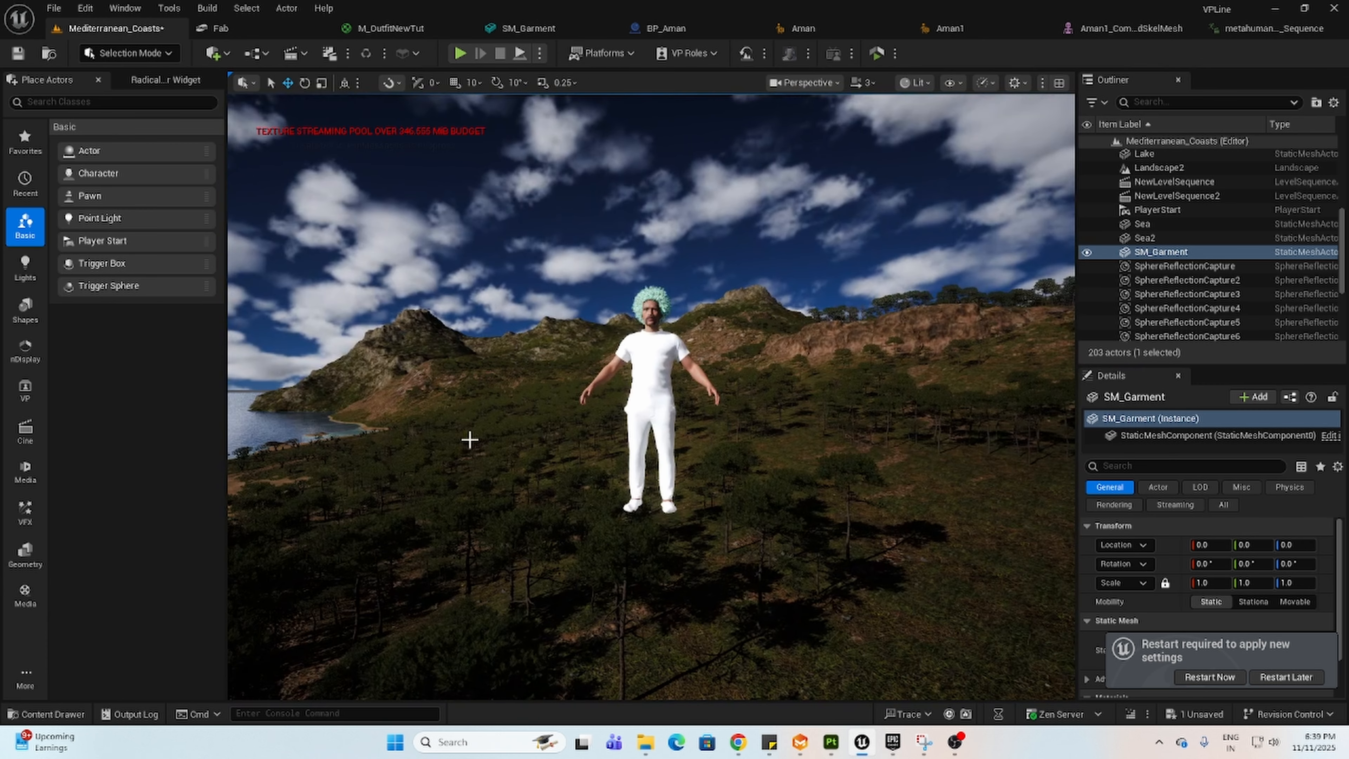
Step: Search the project settings for virtual textures and make sure virtual texture support is enabled
left_click(86, 8)
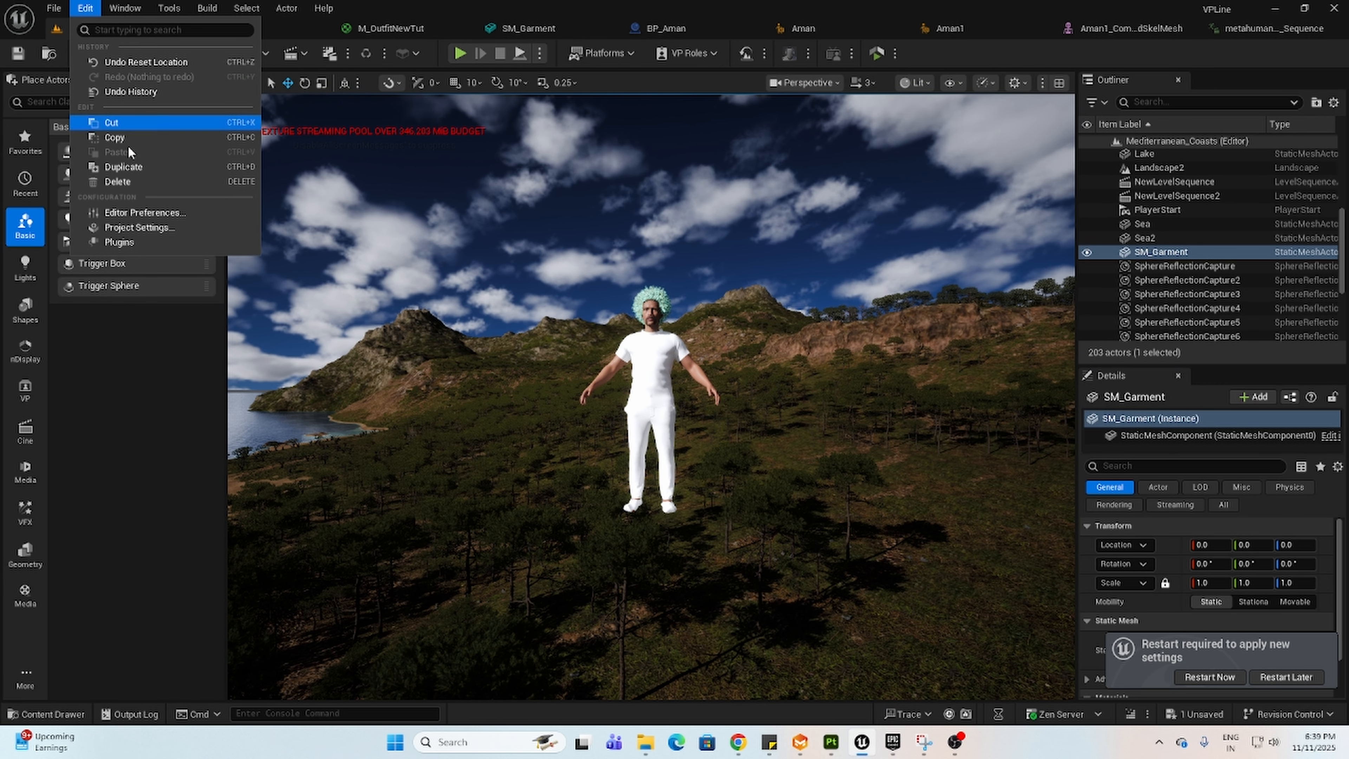
left_click(146, 232)
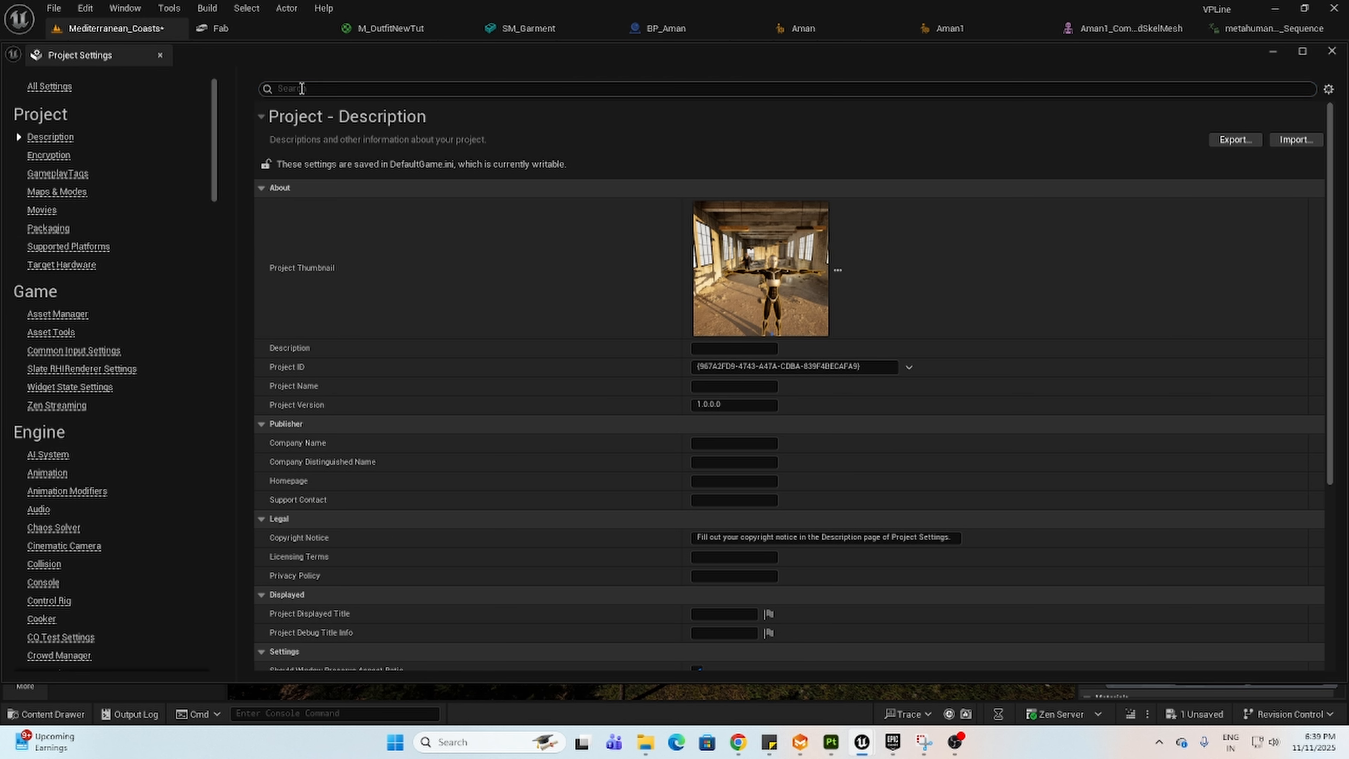
type("virtual")
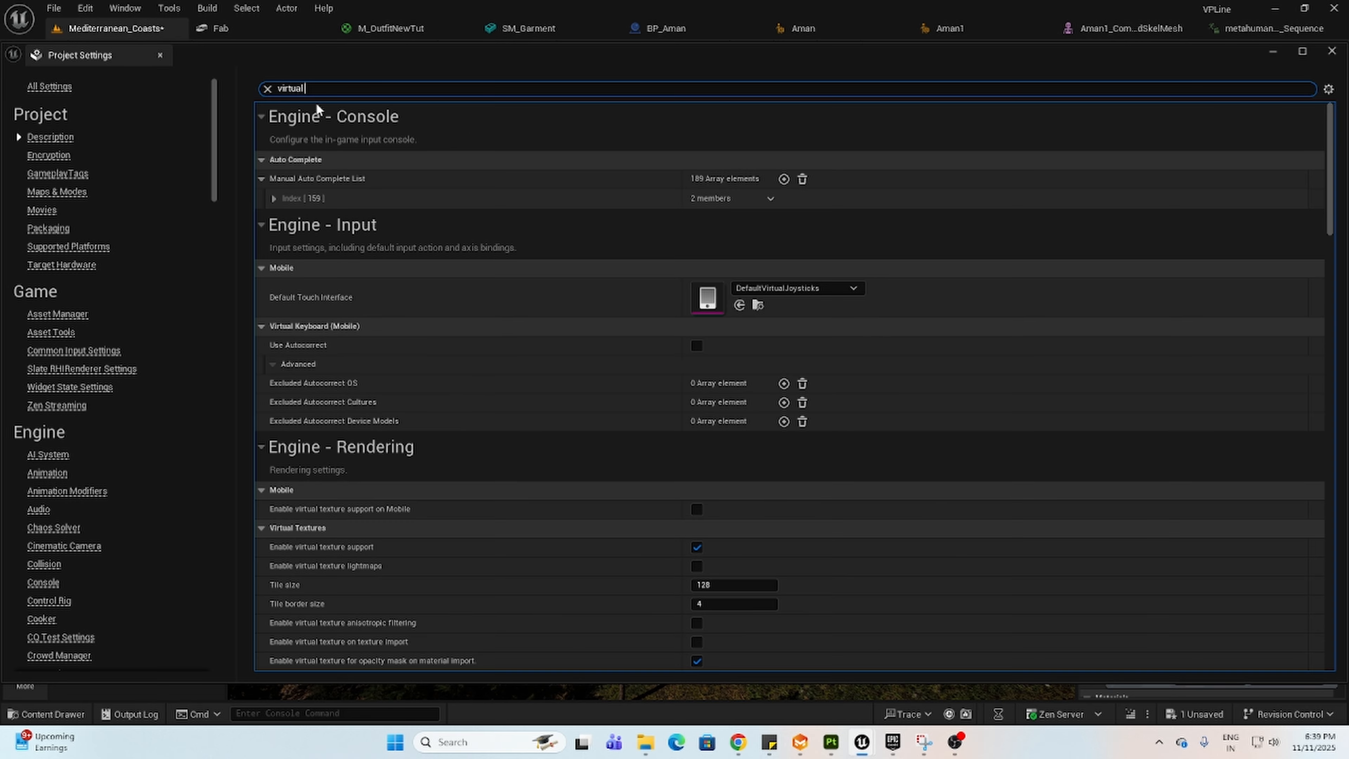
type(" textures")
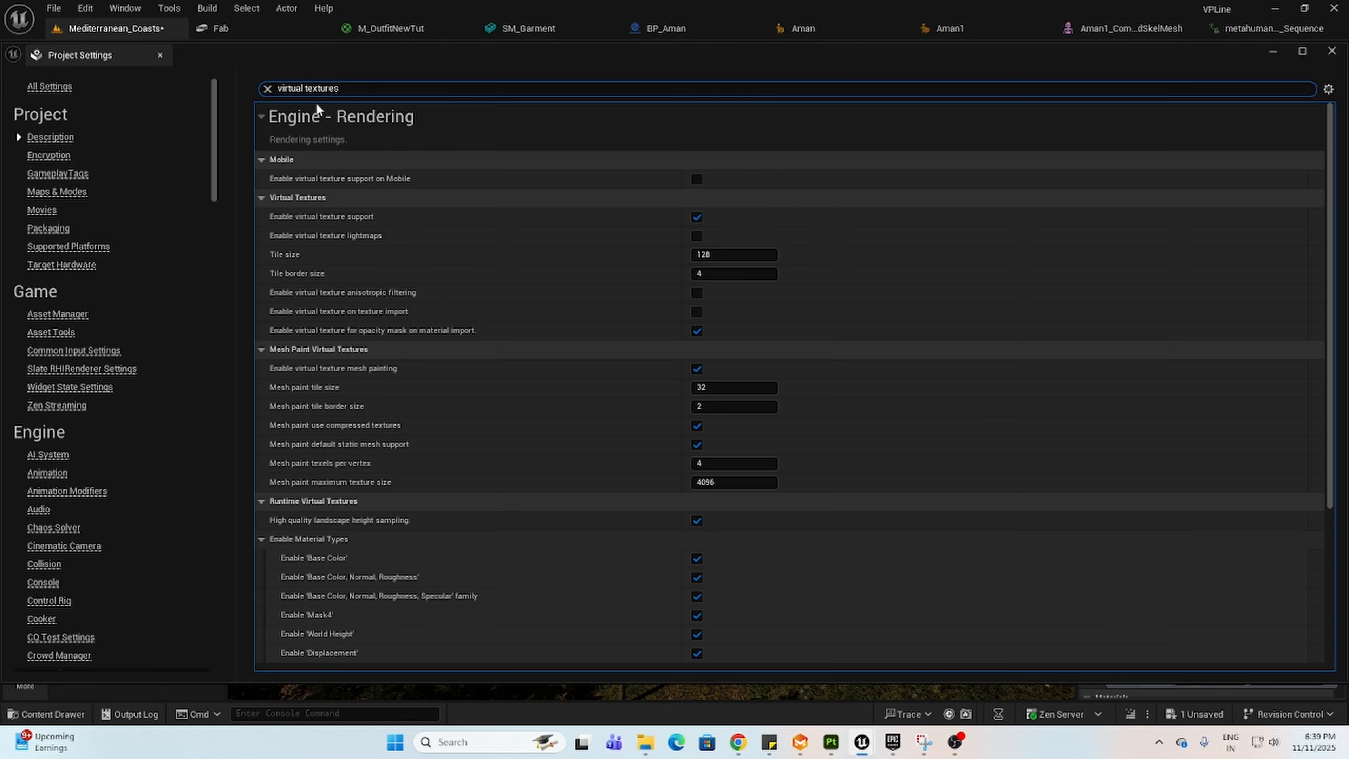
left_click(696, 218)
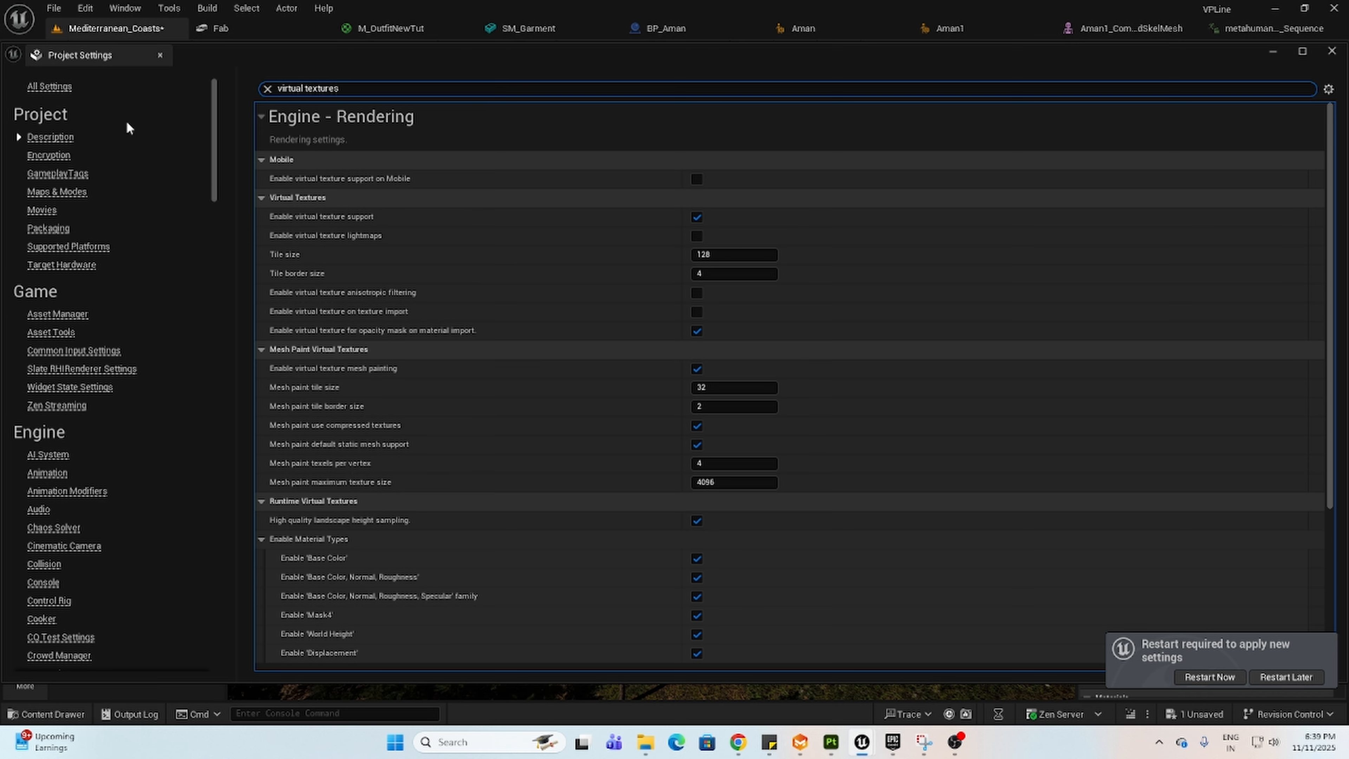
left_click(160, 56)
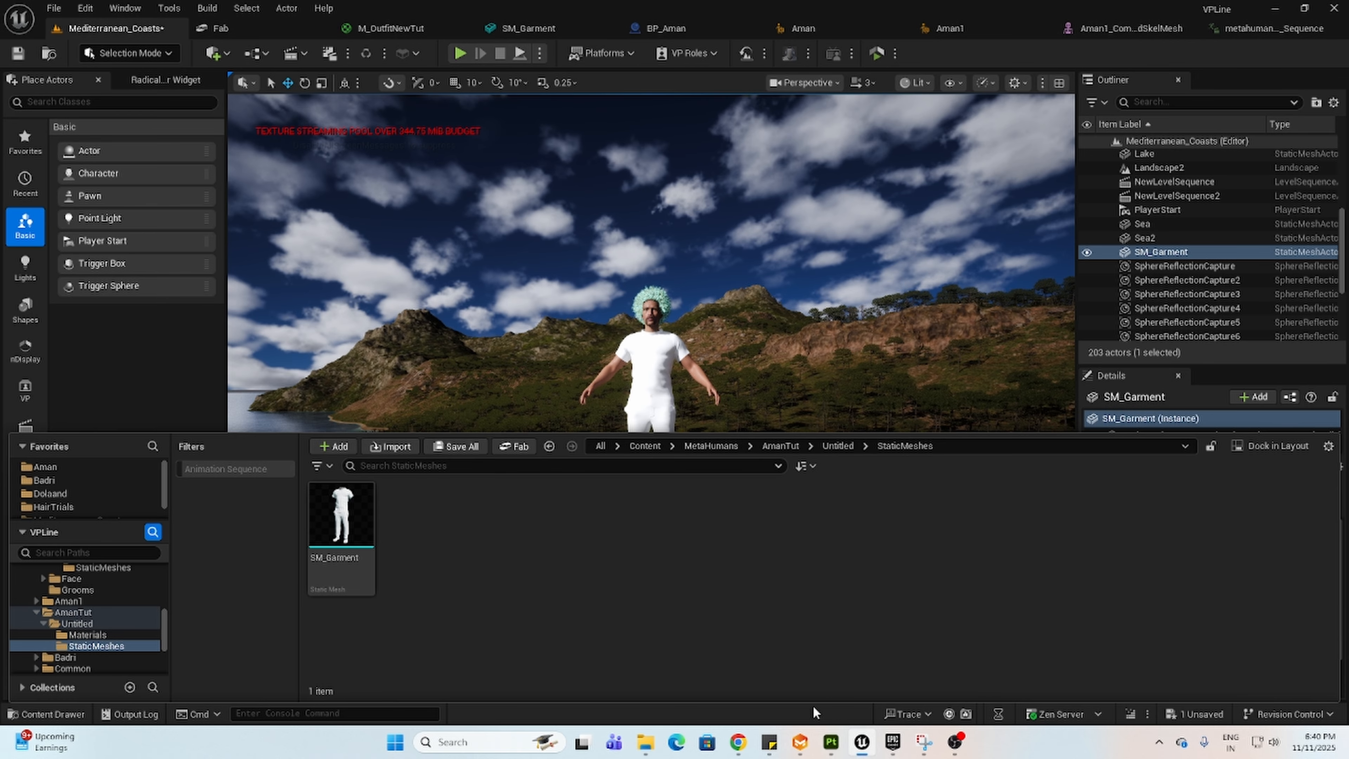
Step: In File Explorer, open the TextsNewest folder with the exported textures inside Aman Metahuman > NewOutfitSbTextures
mouse_move(645, 743)
left_click(538, 690)
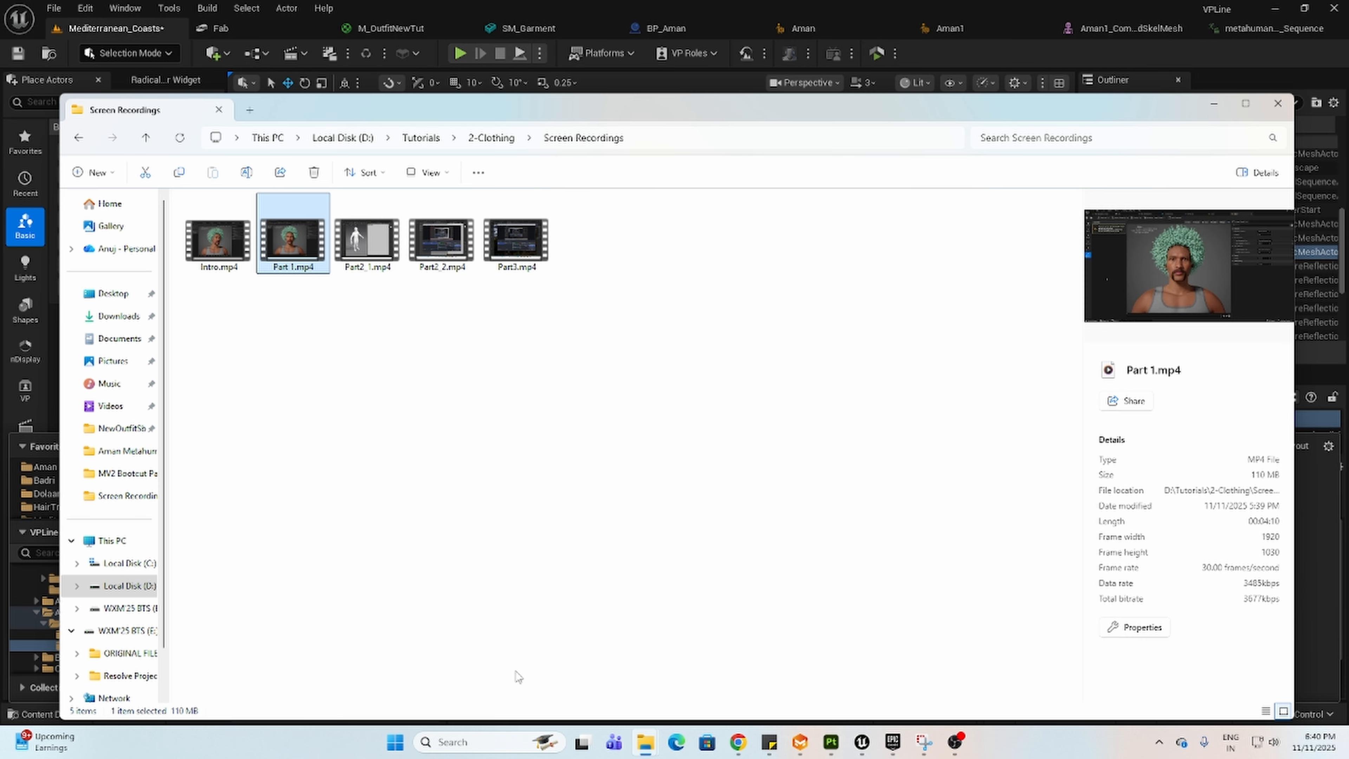
left_click(130, 585)
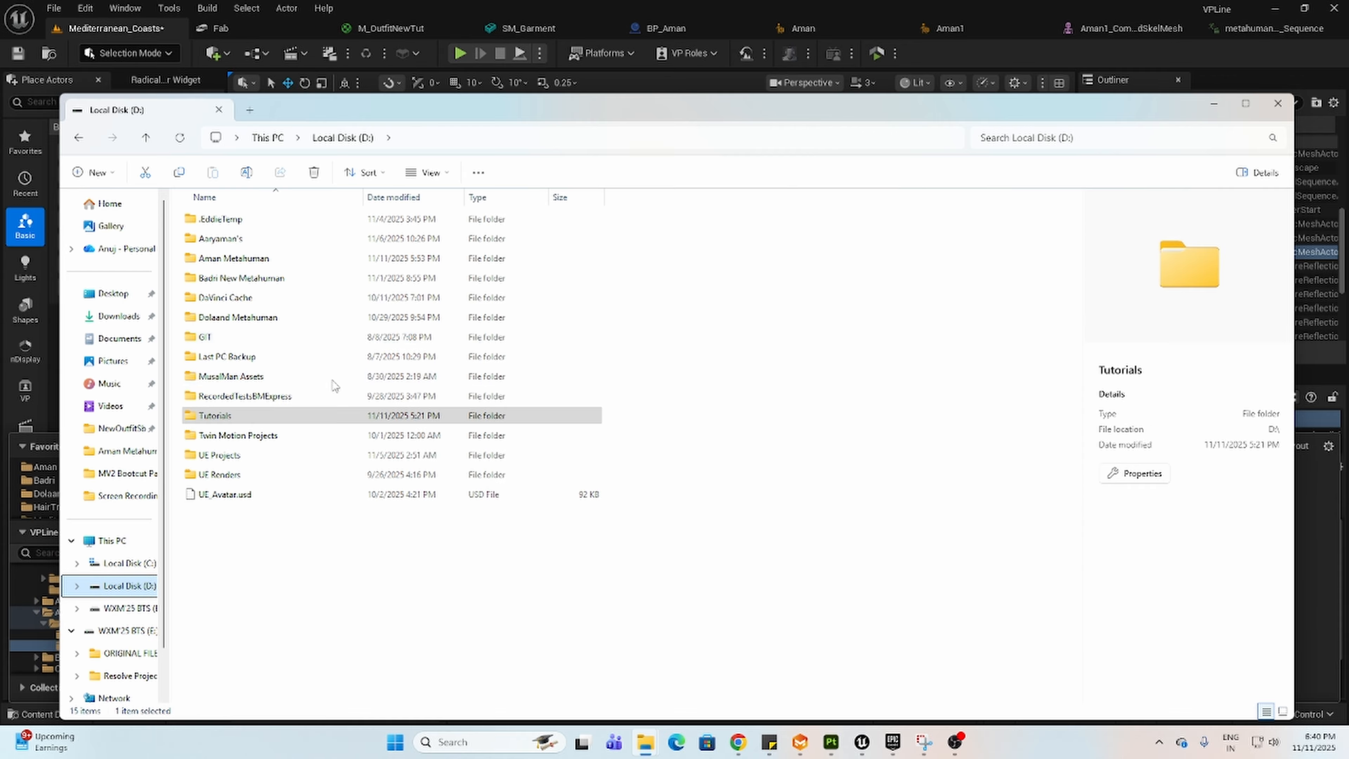
double_click(262, 282)
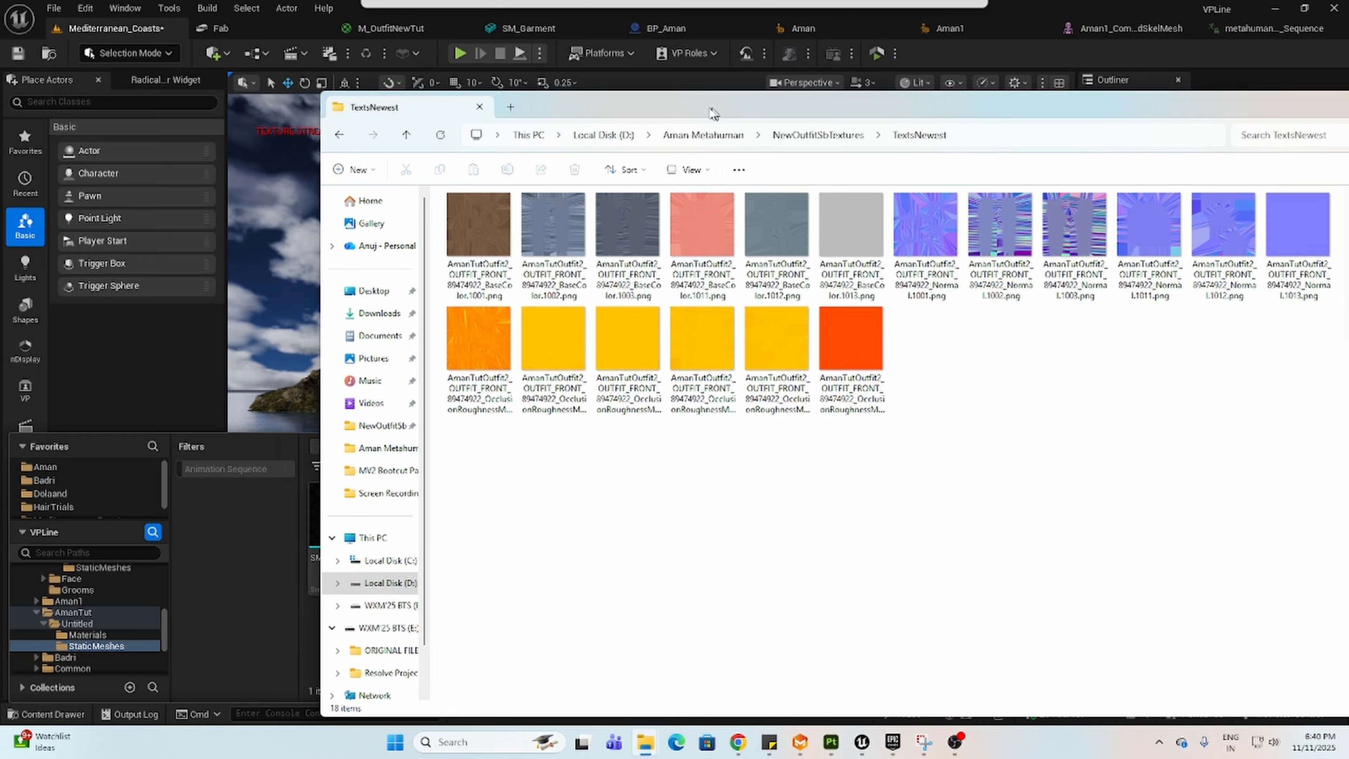
left_click_drag(712, 110, 629, 99)
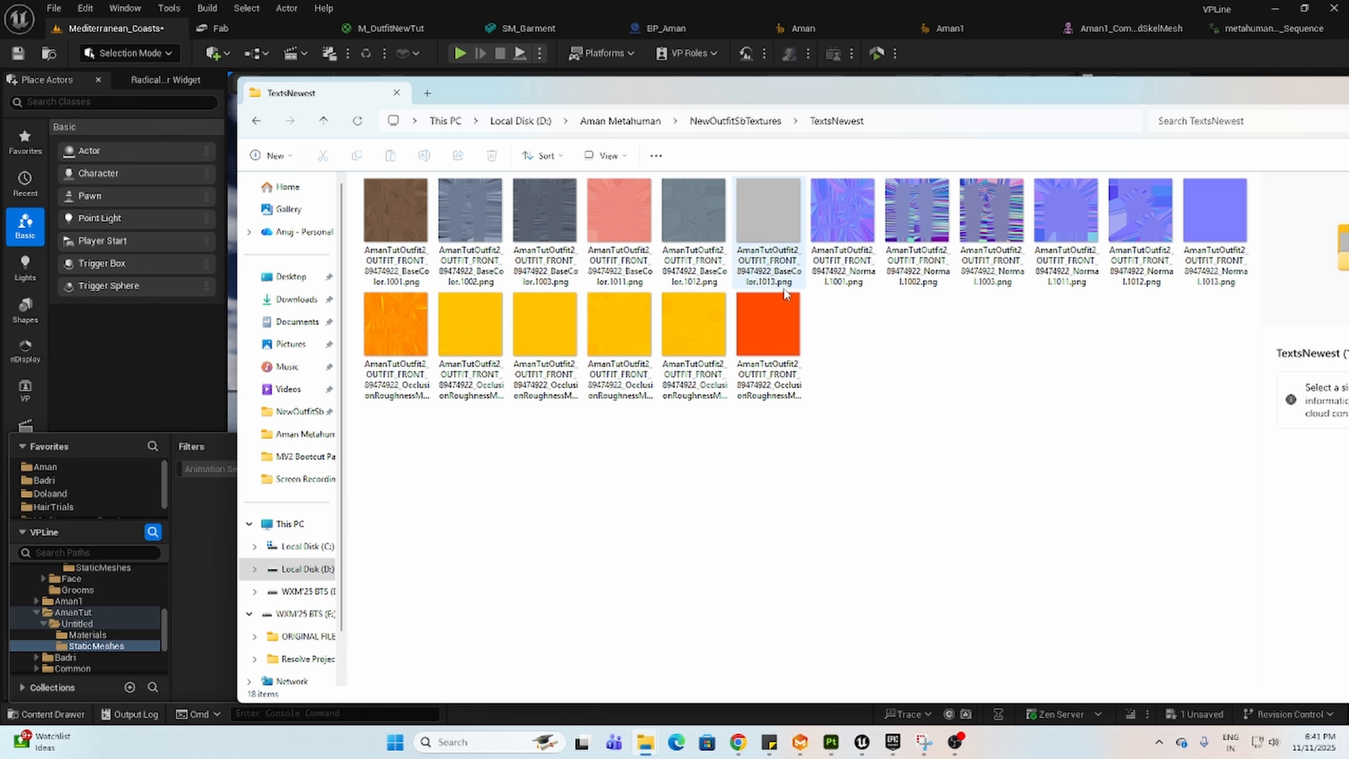
Step: Import the 1001 tile's BaseColor, Normal and OcclusionRoughnessMetallic textures into Unreal Engine's StaticMeshes folder
left_click(395, 218)
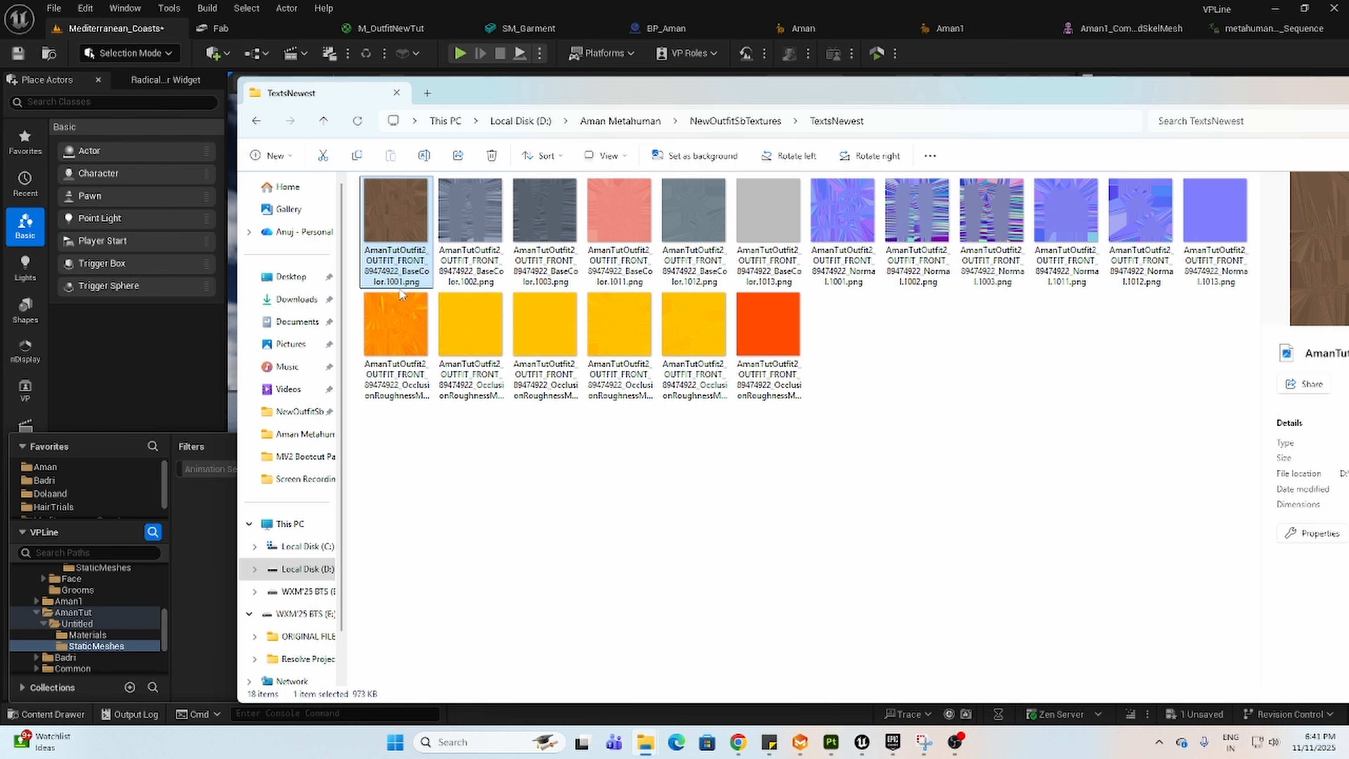
left_click(842, 223, "ctrl")
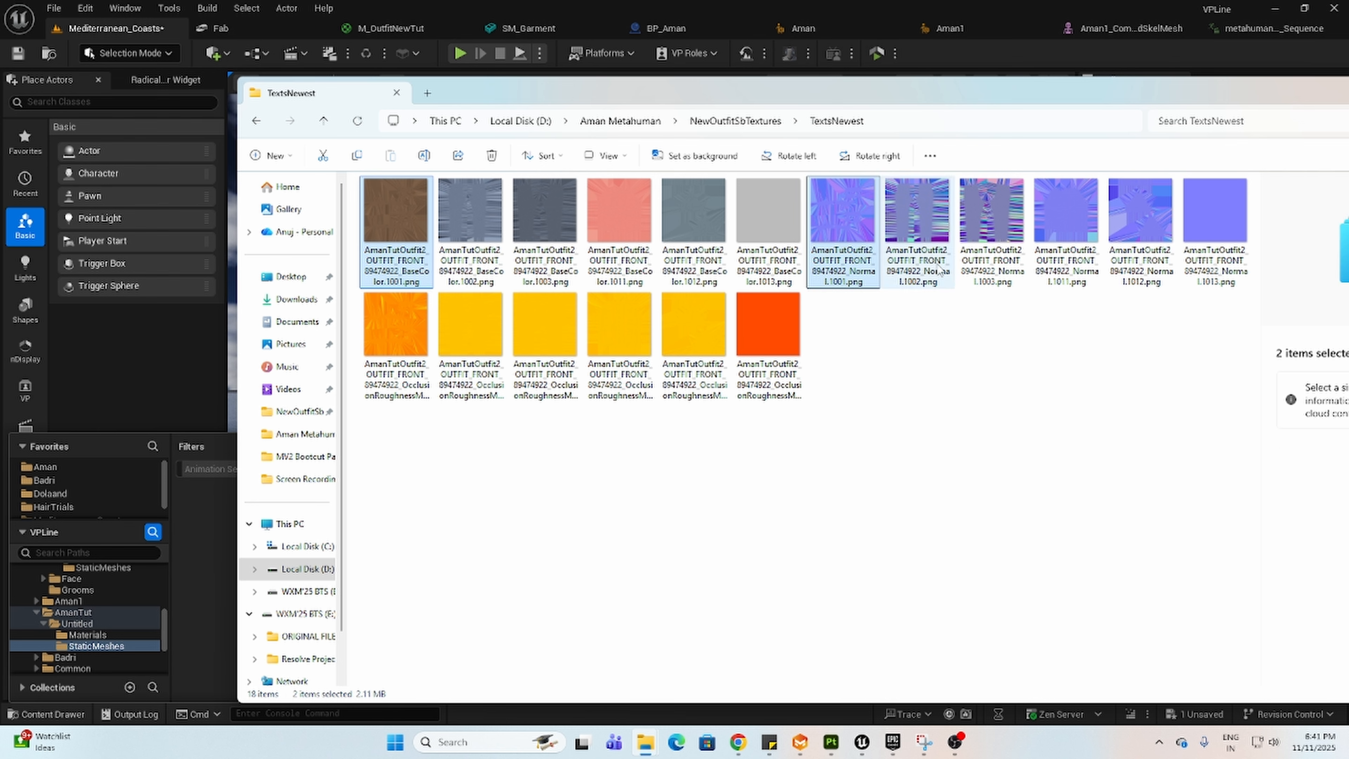
left_click(399, 359, "ctrl")
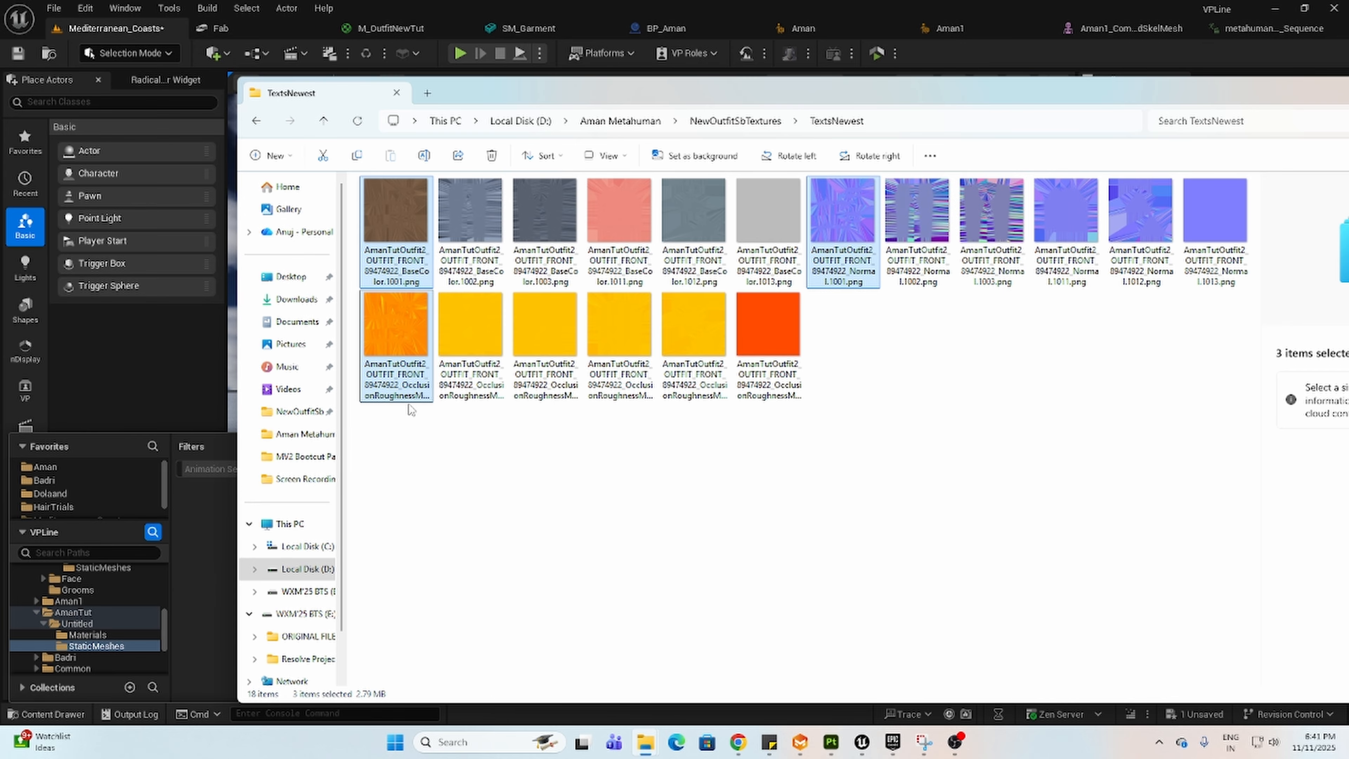
left_click_drag(661, 98, 1106, 153)
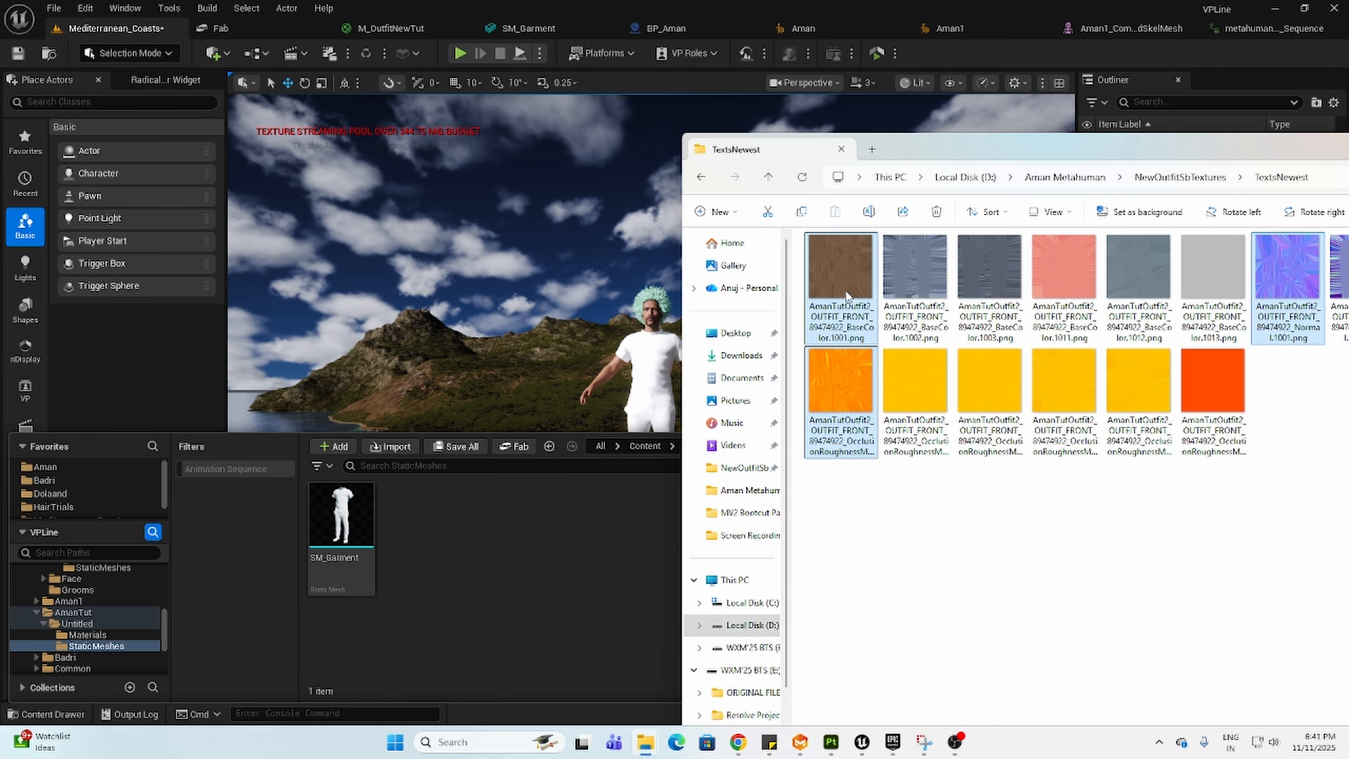
left_click_drag(843, 288, 460, 538)
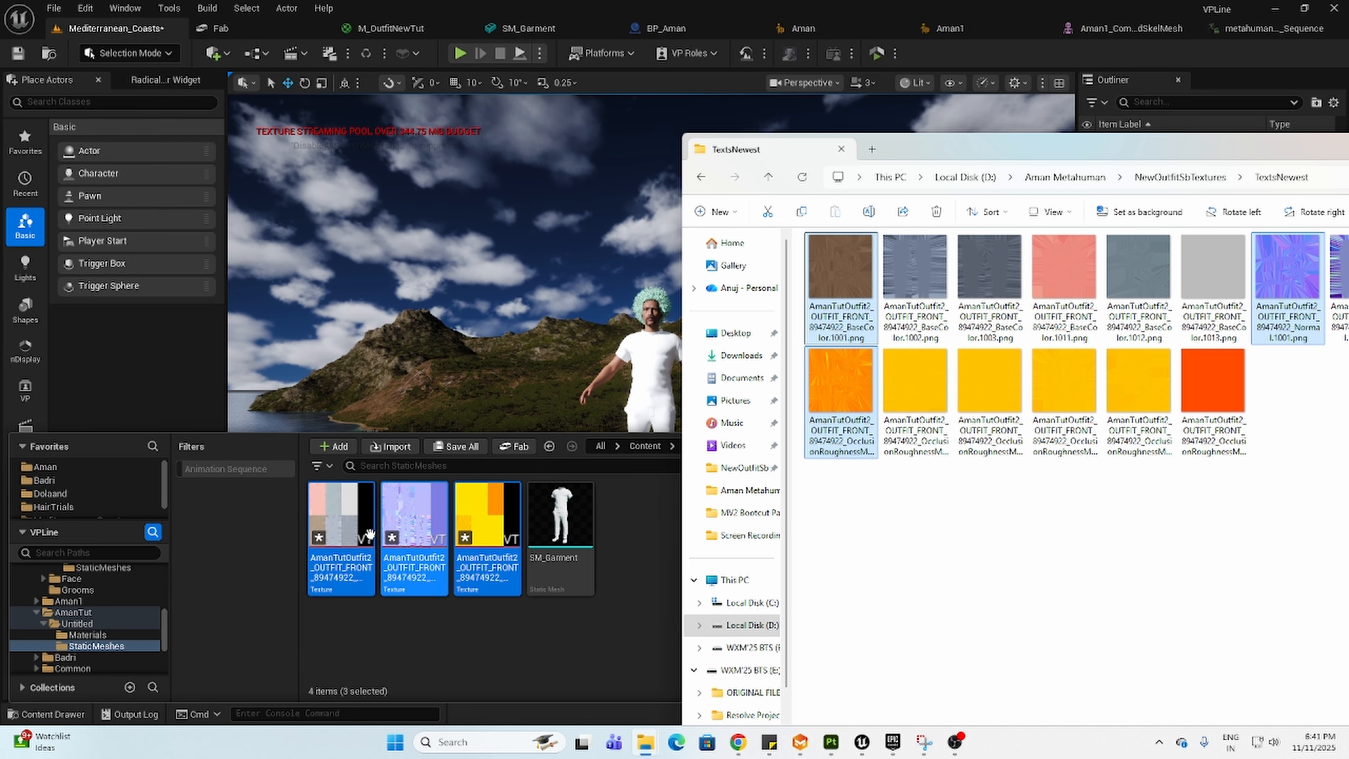
left_click_drag(1041, 155, 529, 155)
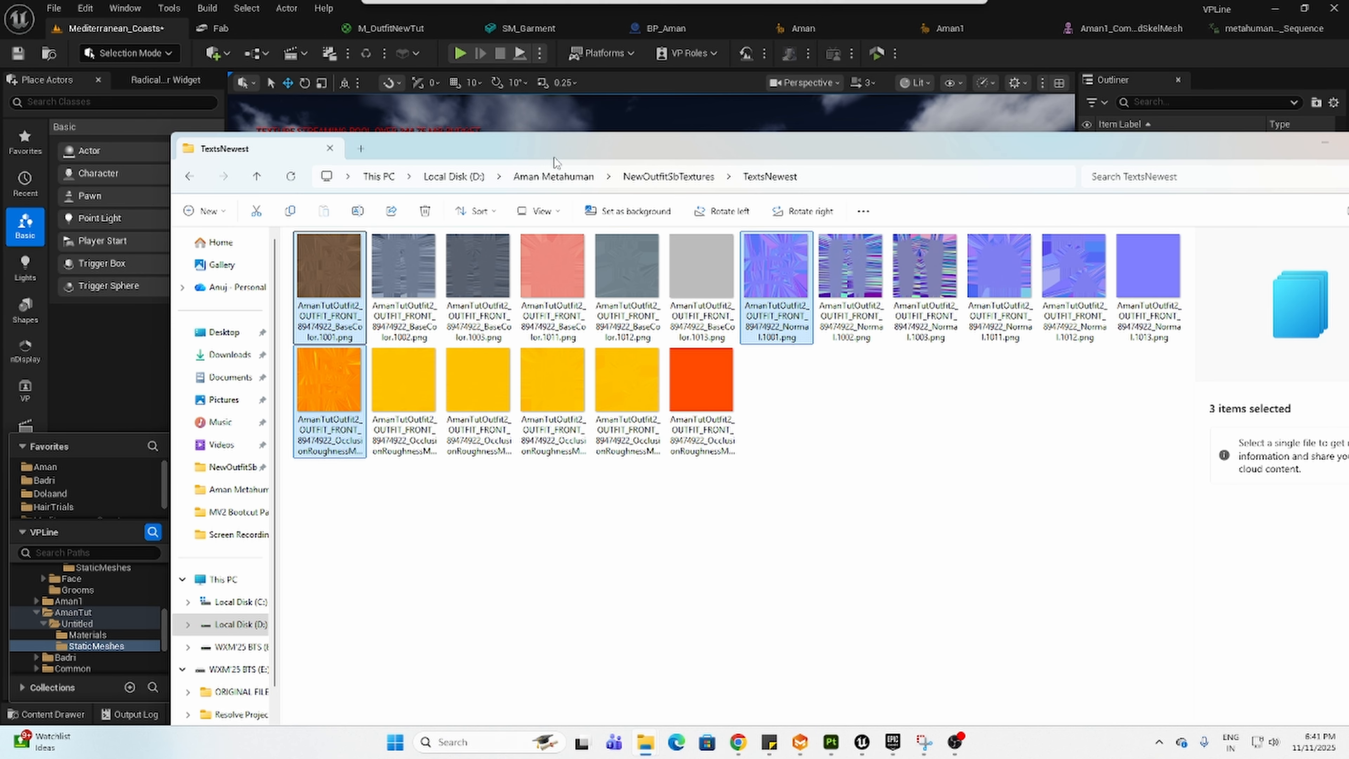
left_click(1322, 141)
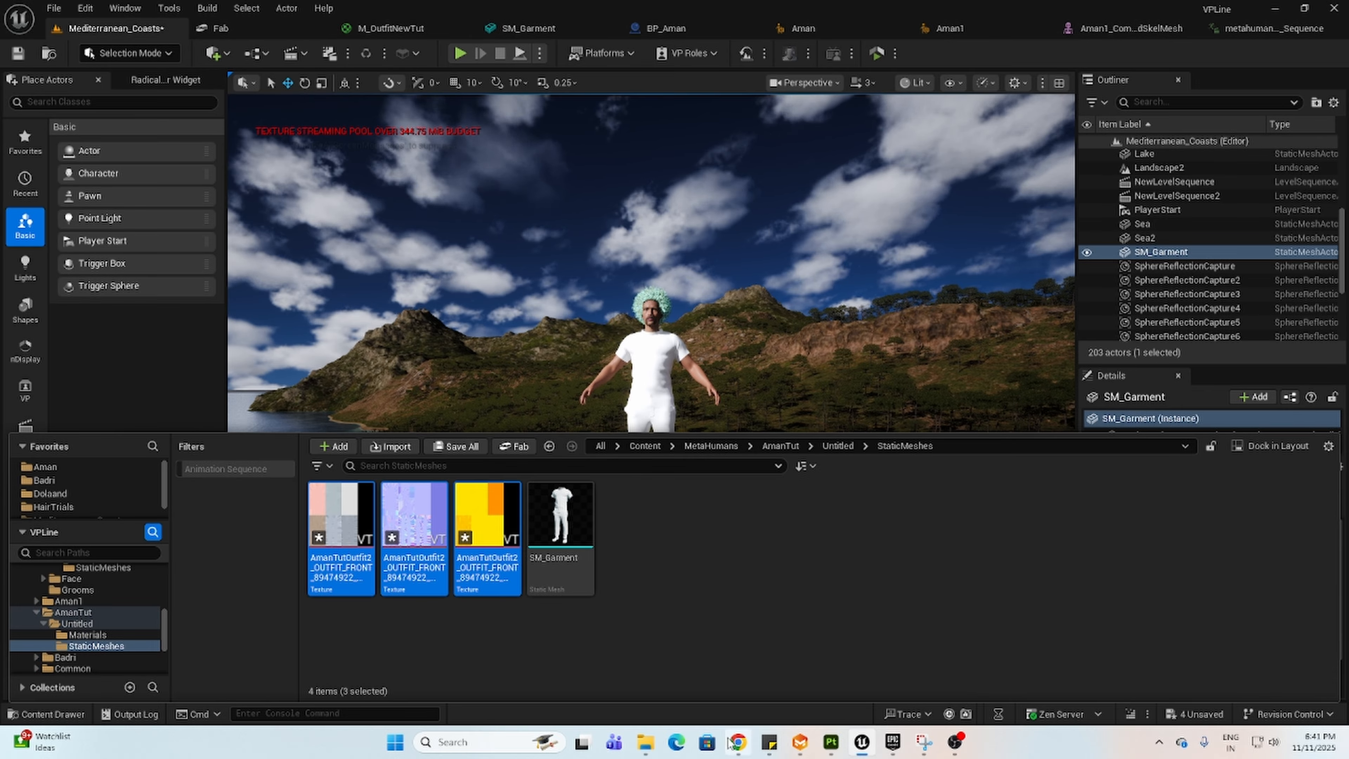
Step: Create a new material named M_AManOutfitTut in the StaticMeshes folder
mouse_move(645, 747)
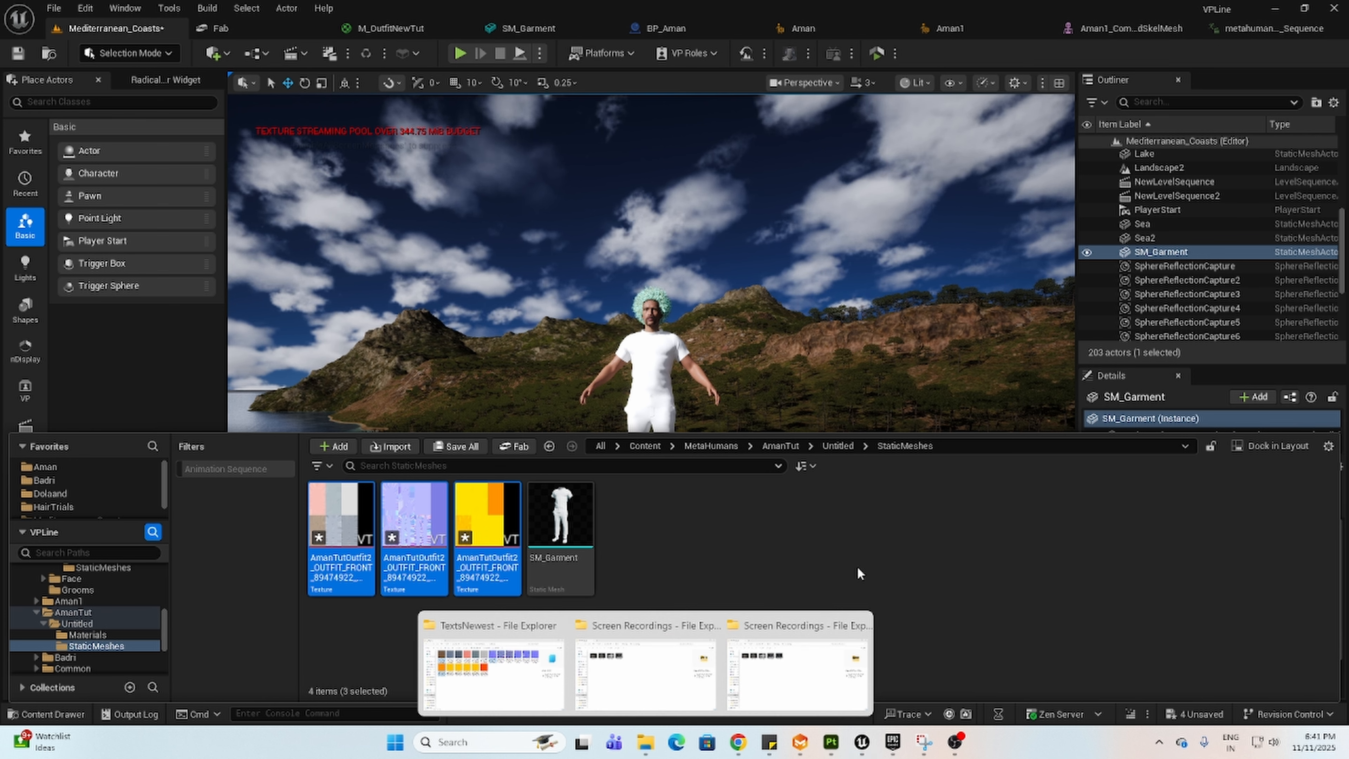
left_click(673, 529)
right_click(658, 548)
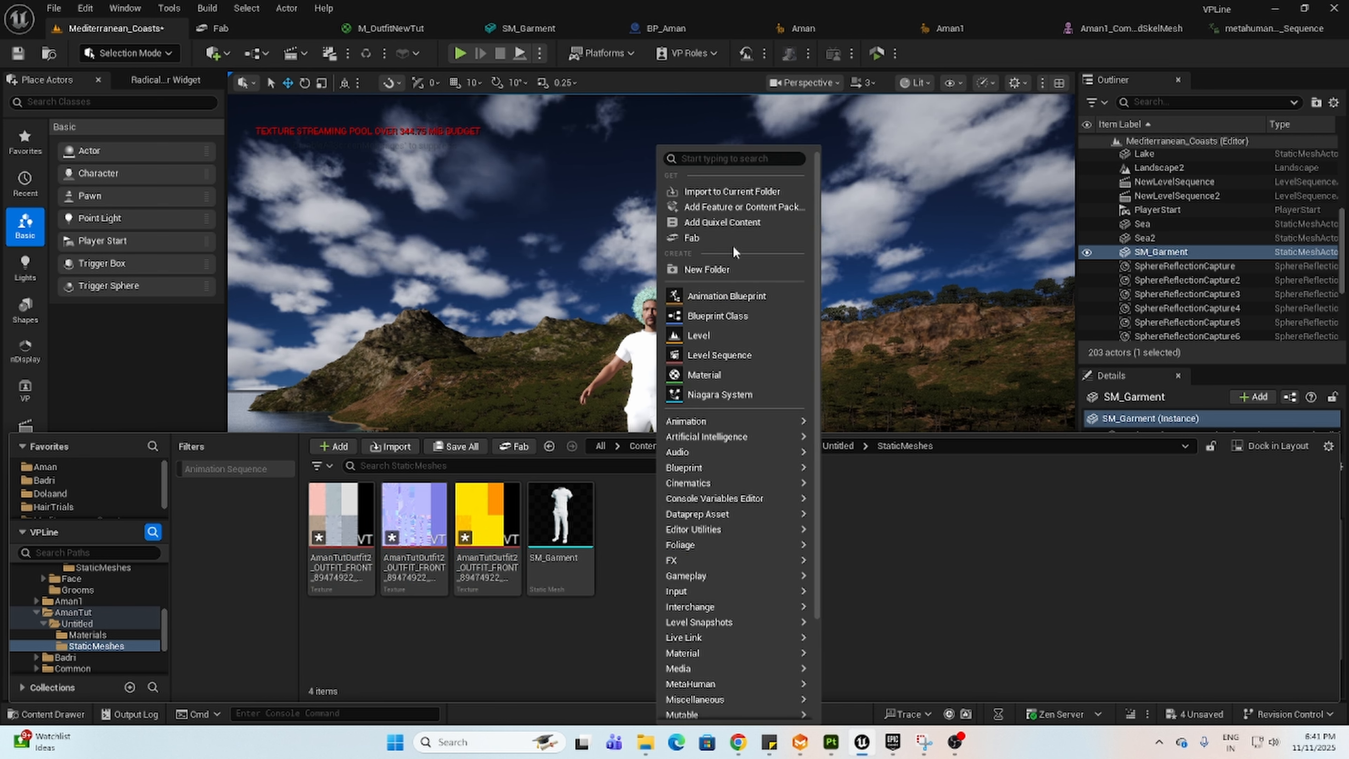
left_click(740, 375)
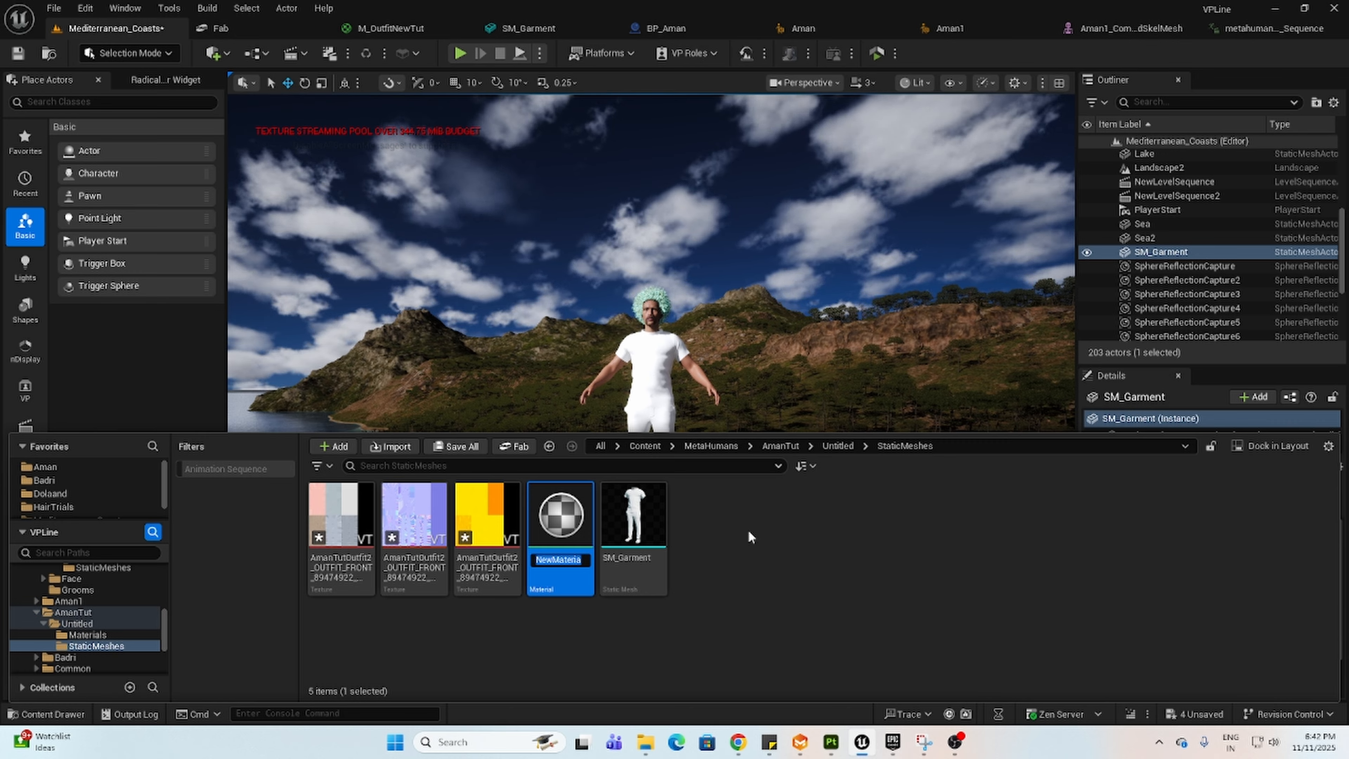
type("M")
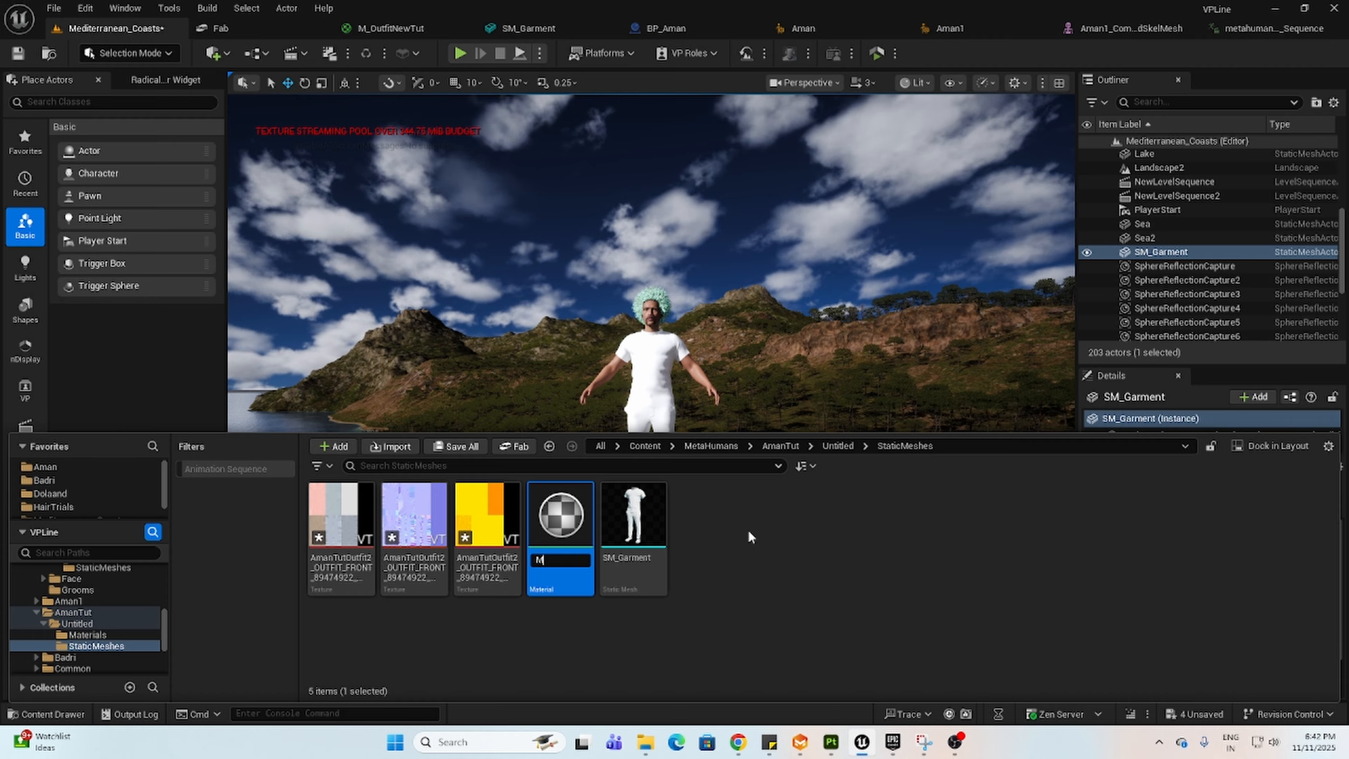
type("_AManOu")
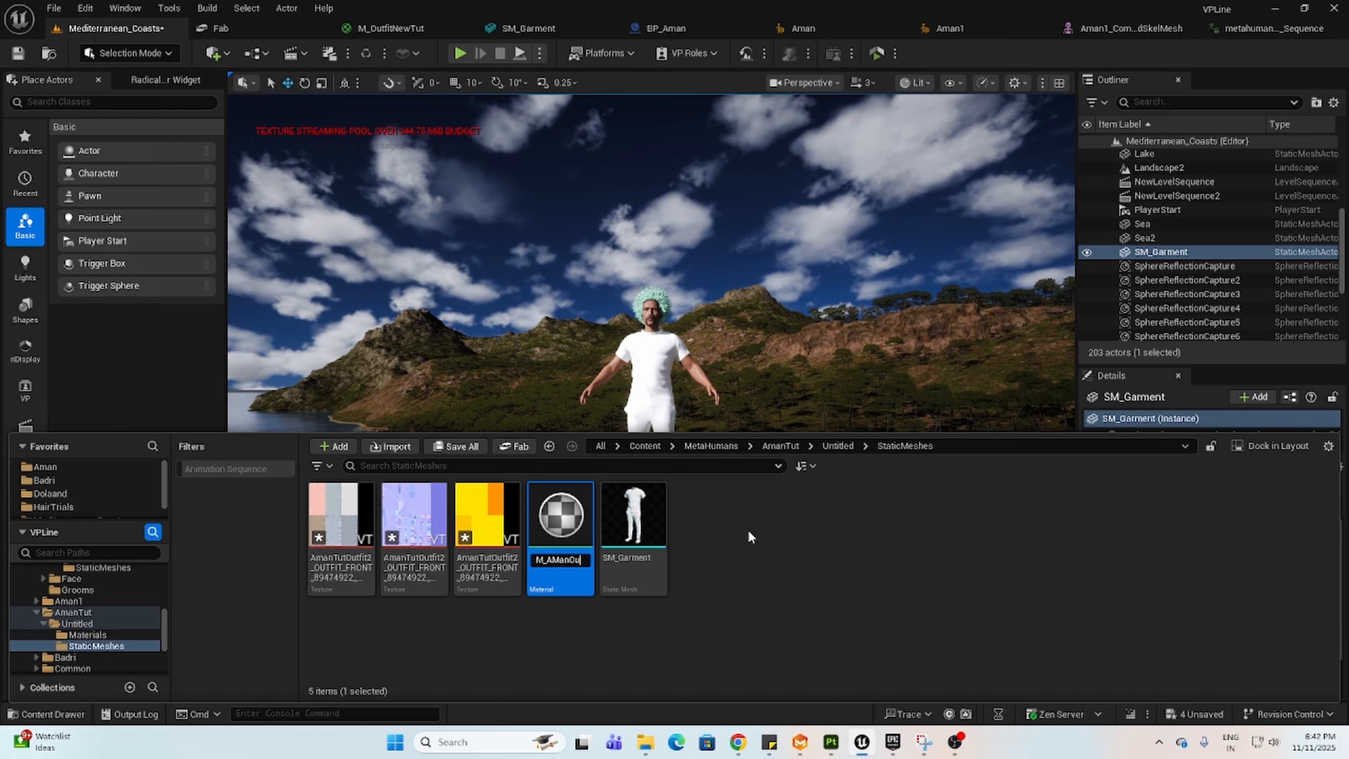
type("tfitTut")
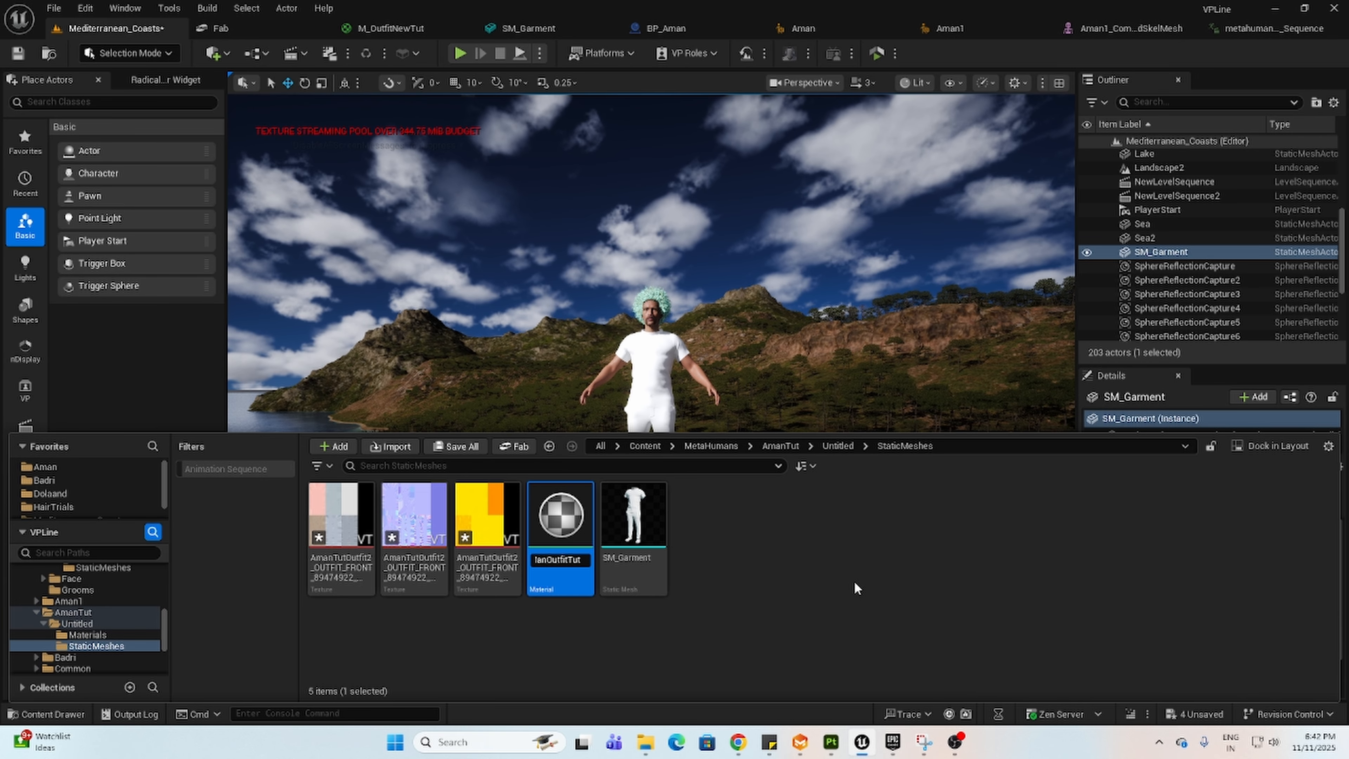
key("Return")
Step: Open M_AManOutfitTut and add the three imported outfit textures to its material graph as Texture Samples
double_click(574, 558)
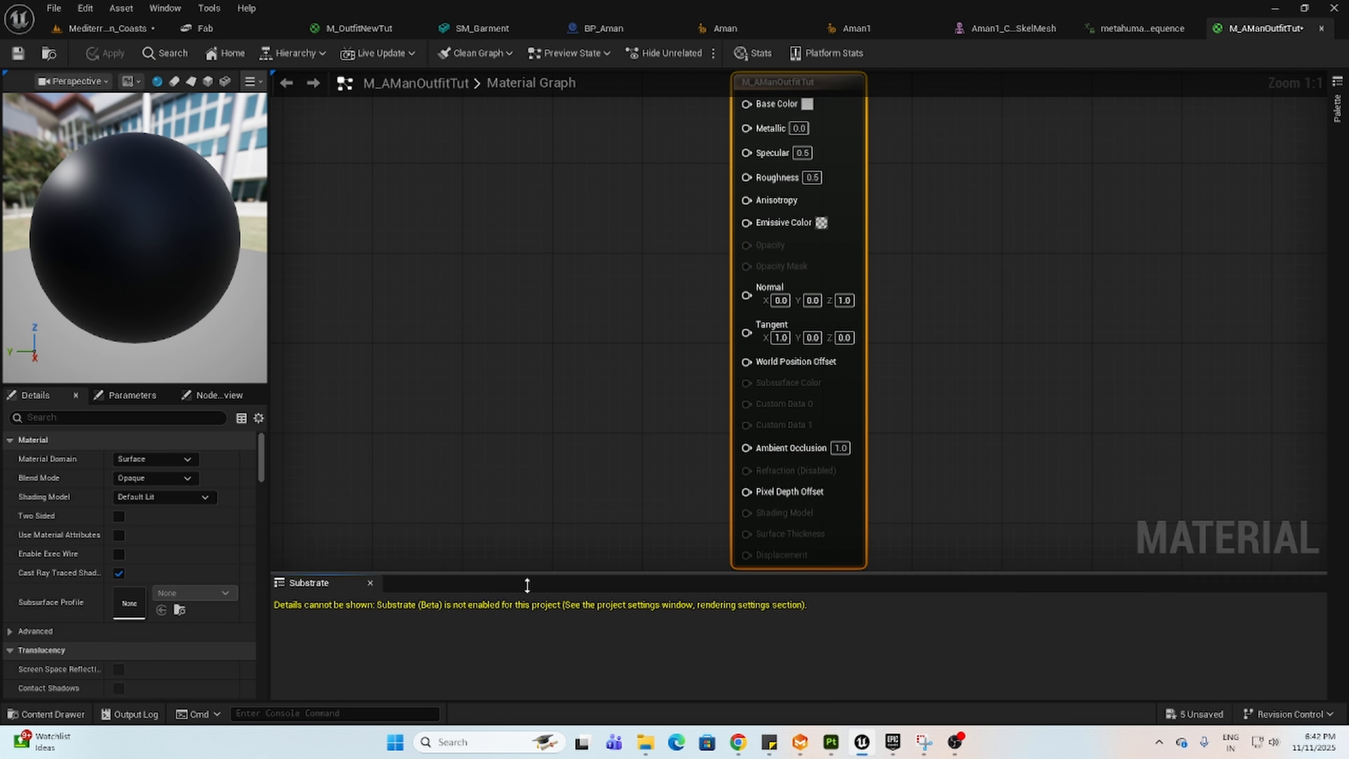
key("ctrl+space")
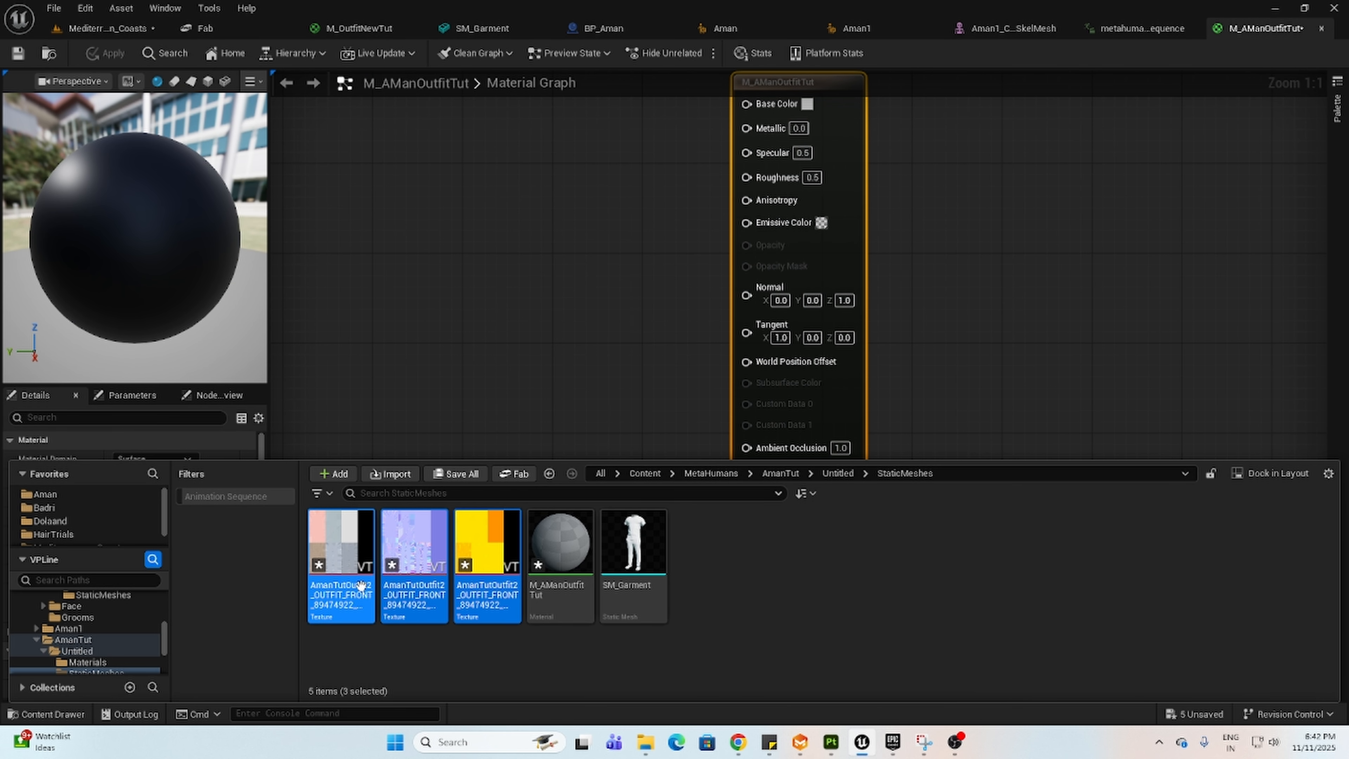
left_click_drag(361, 586, 386, 157)
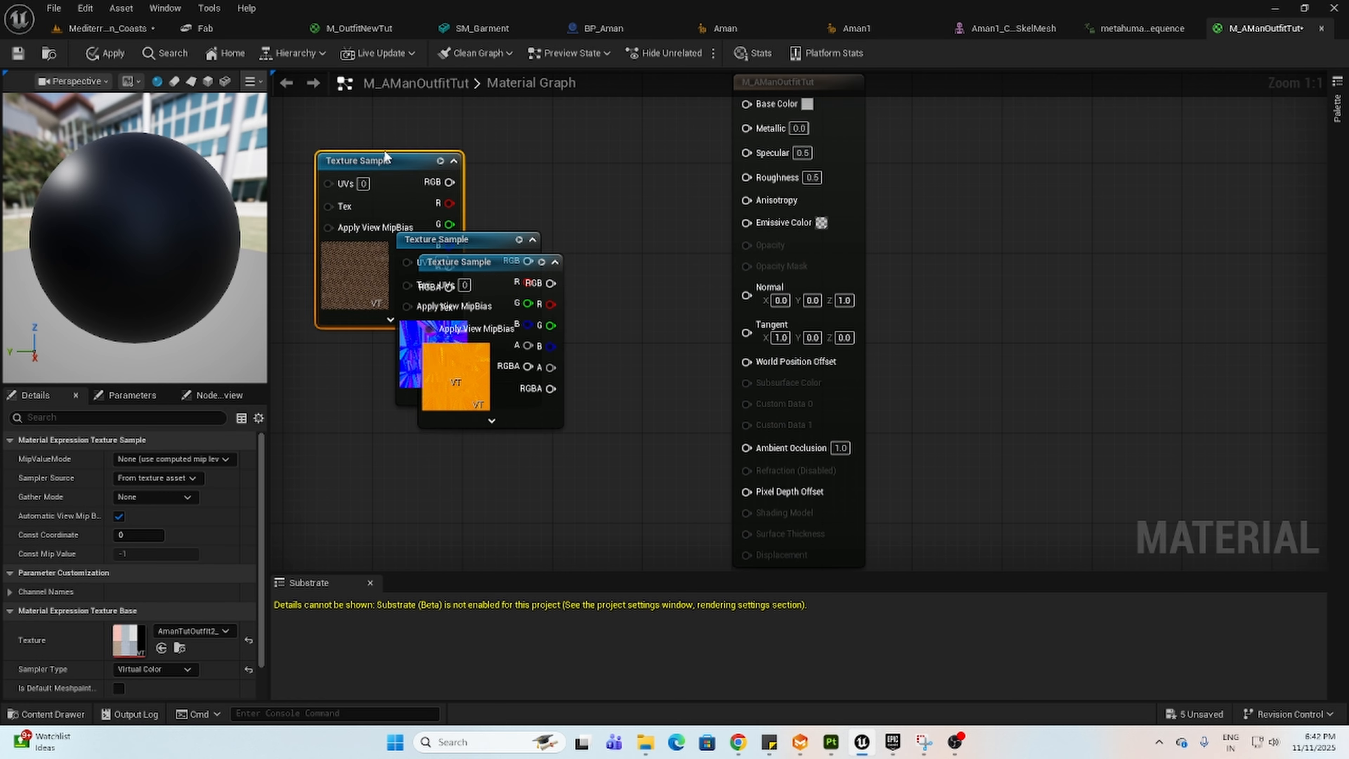
Step: Connect the BaseColor texture's RGB output to Base Color and the Normal texture's RGB output to Normal
left_click(368, 264)
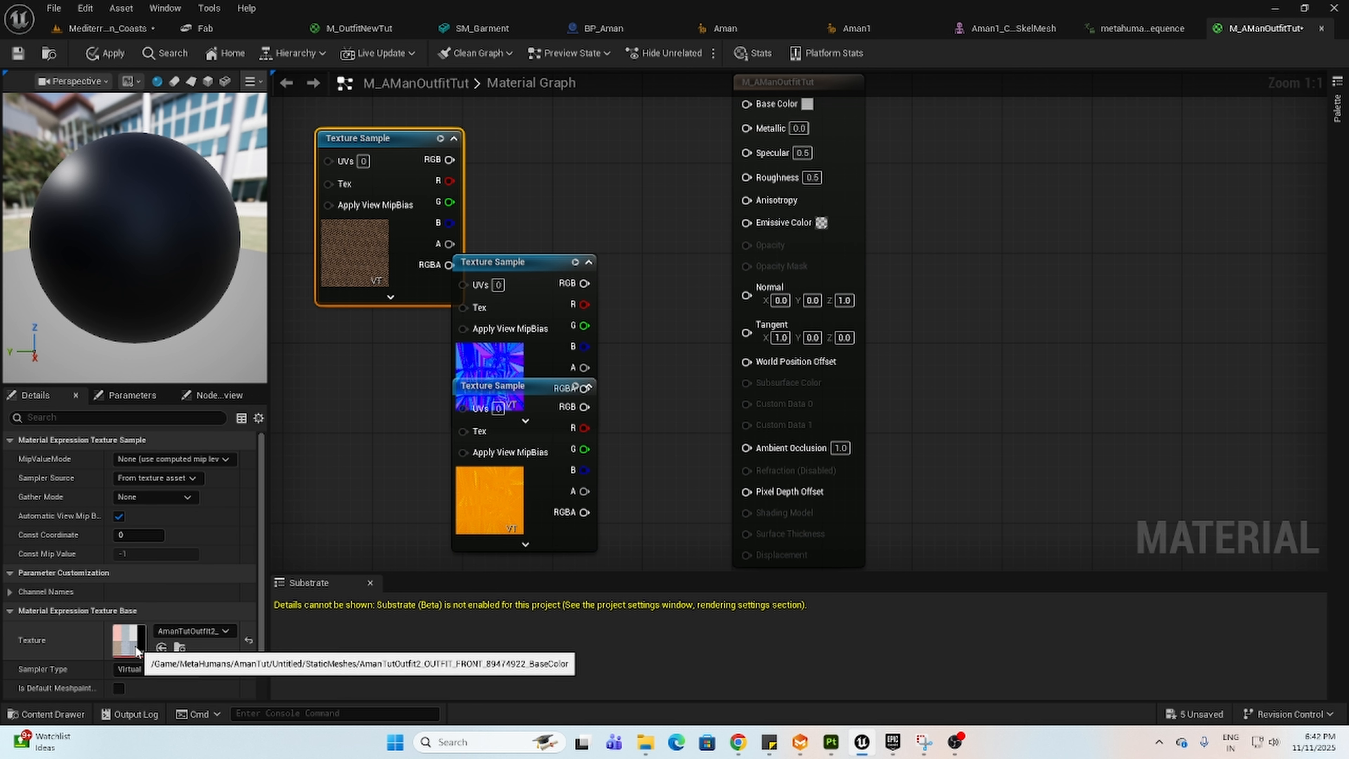
left_click_drag(449, 160, 746, 104)
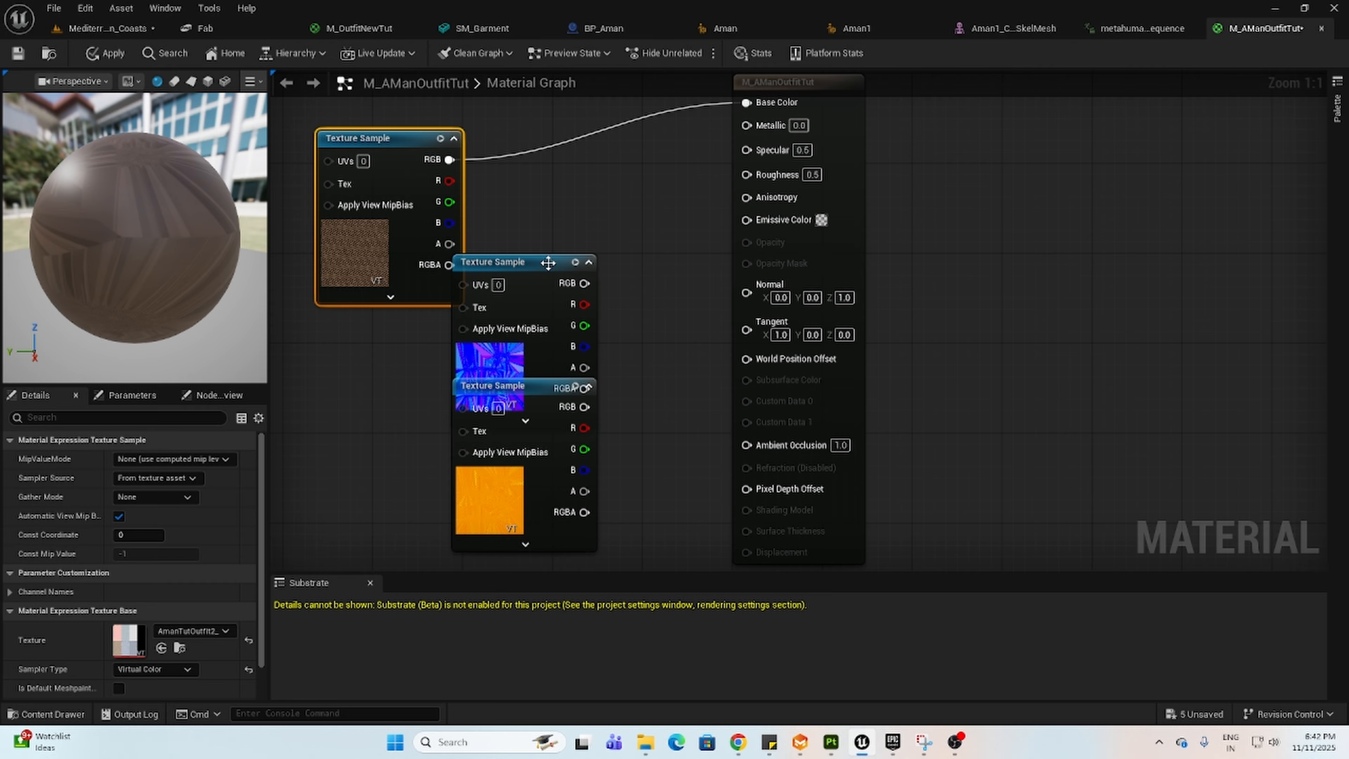
left_click_drag(548, 263, 746, 294)
Step: Connect the OcclusionRoughnessMetallic texture's R to Ambient Occlusion, G to Roughness and B to Metallic, and save the material
left_click_drag(522, 402, 746, 428)
left_click_drag(472, 438, 748, 177)
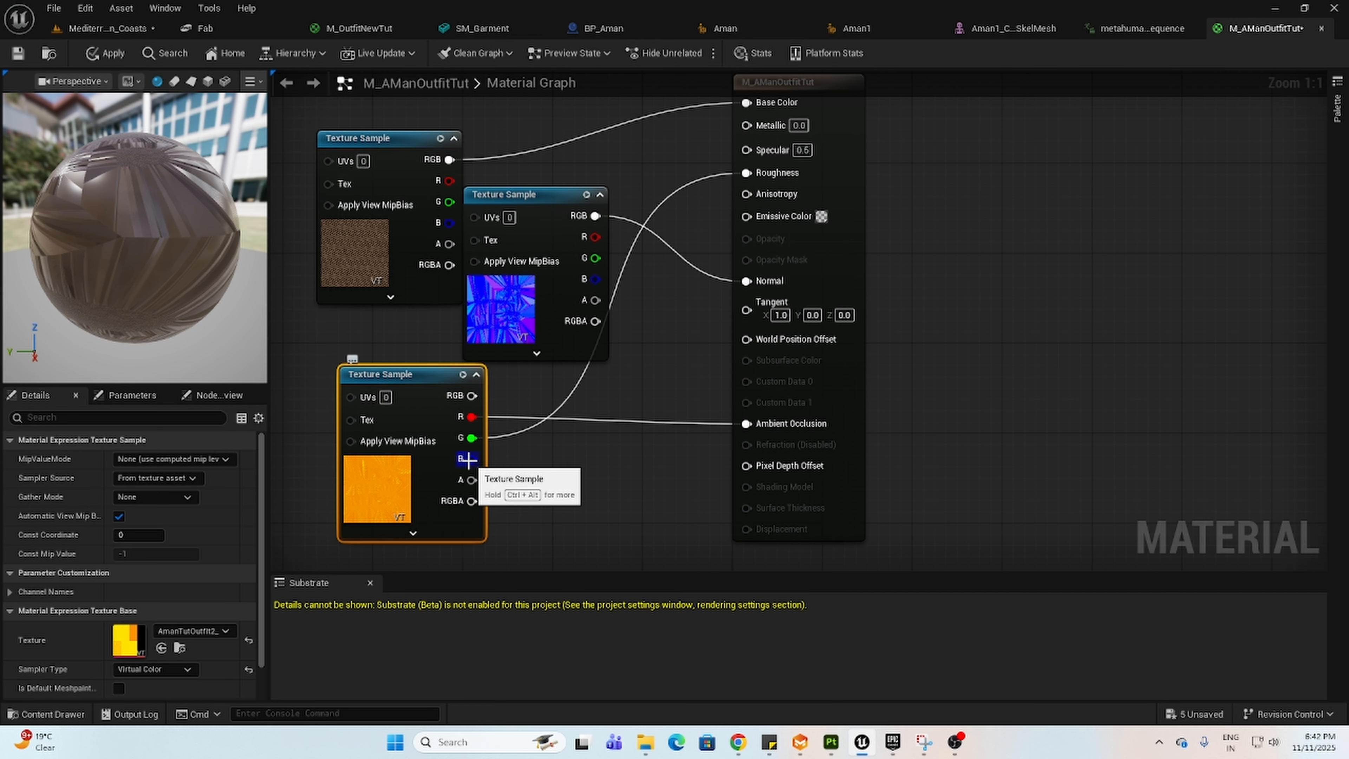
left_click_drag(472, 458, 747, 124)
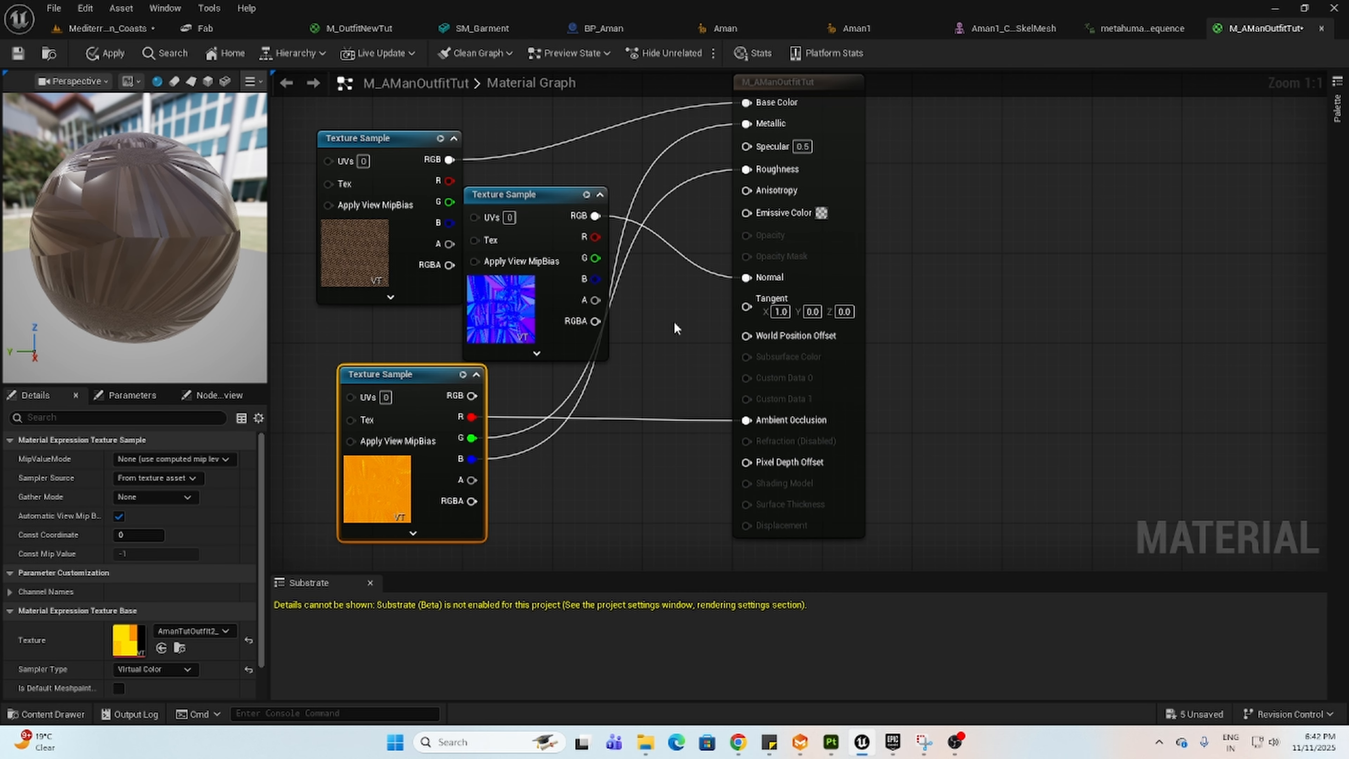
left_click(17, 54)
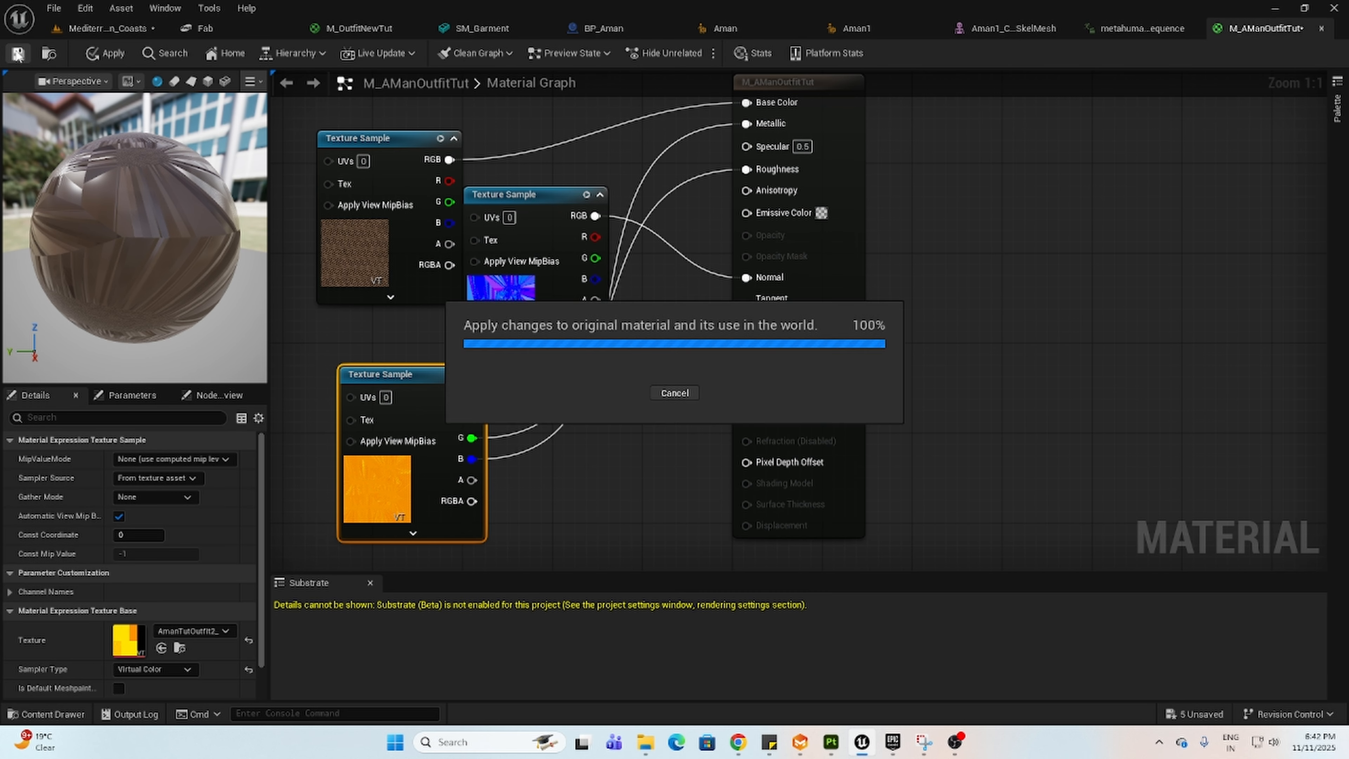
Step: Open the SM_Garment static mesh and assign M_AManOutfitTut to its Element 0 material slot
left_click(53, 713)
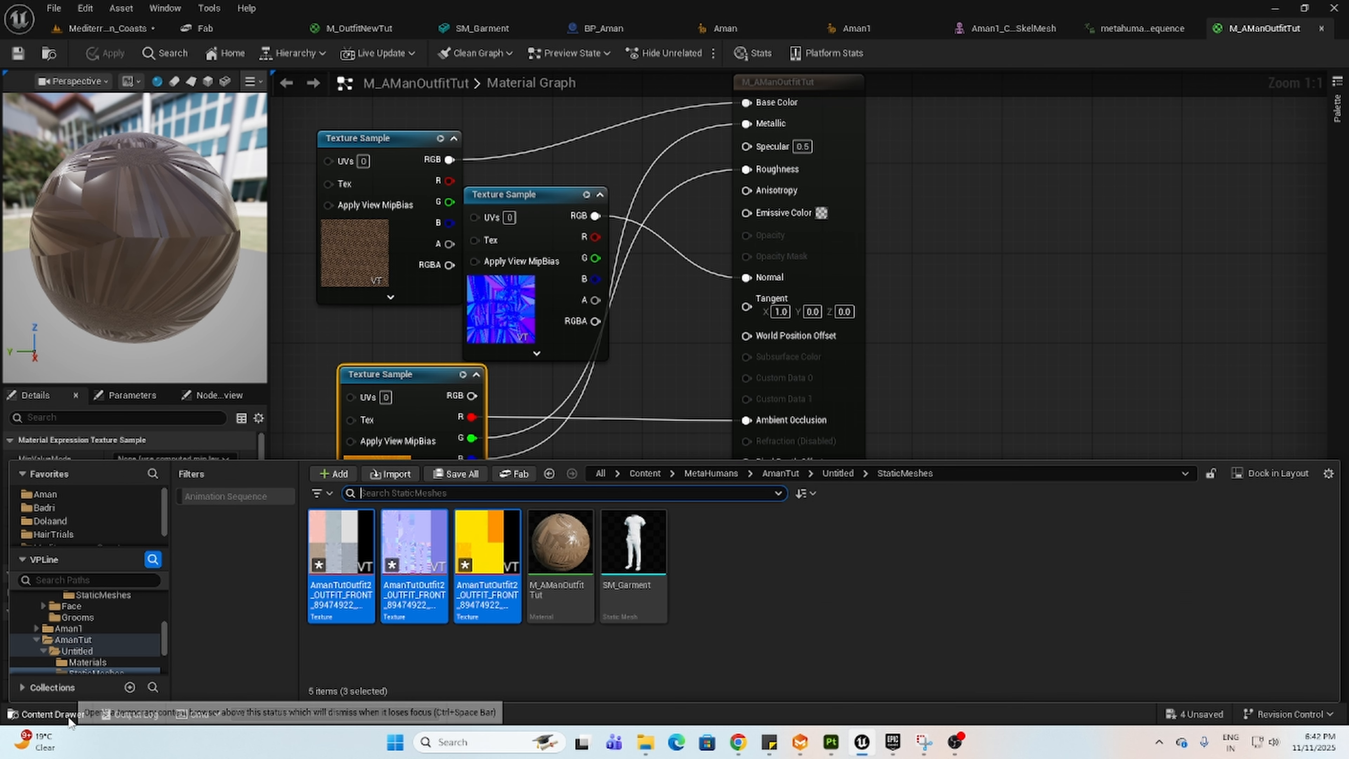
double_click(653, 567)
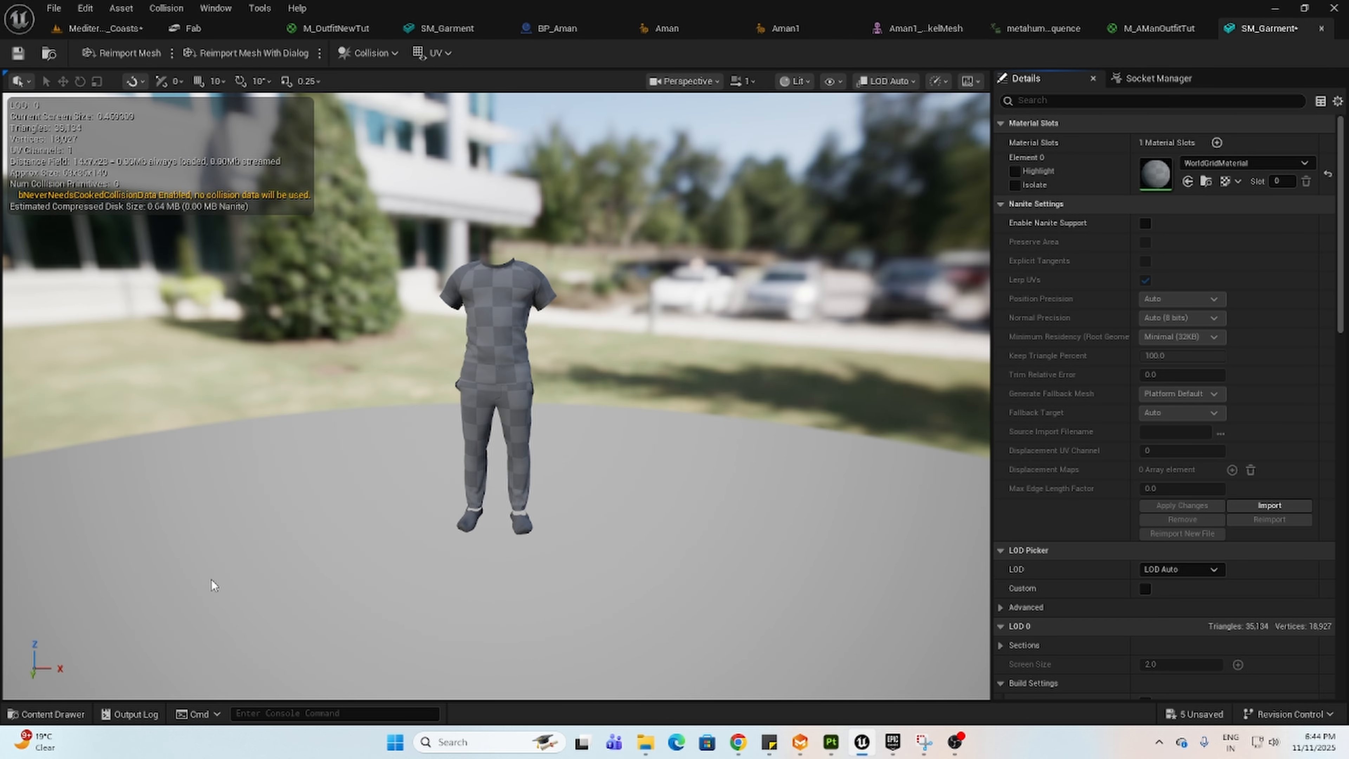
left_click(53, 713)
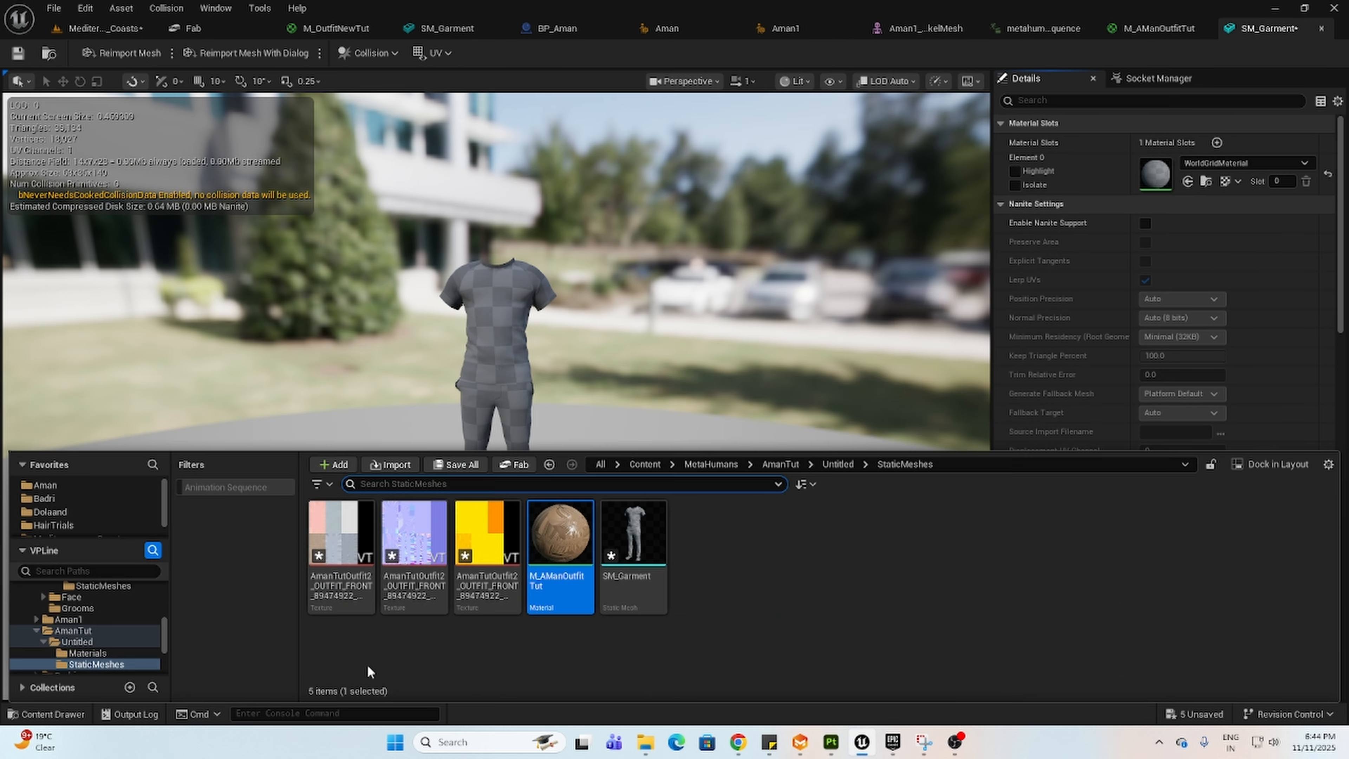
left_click(1187, 181)
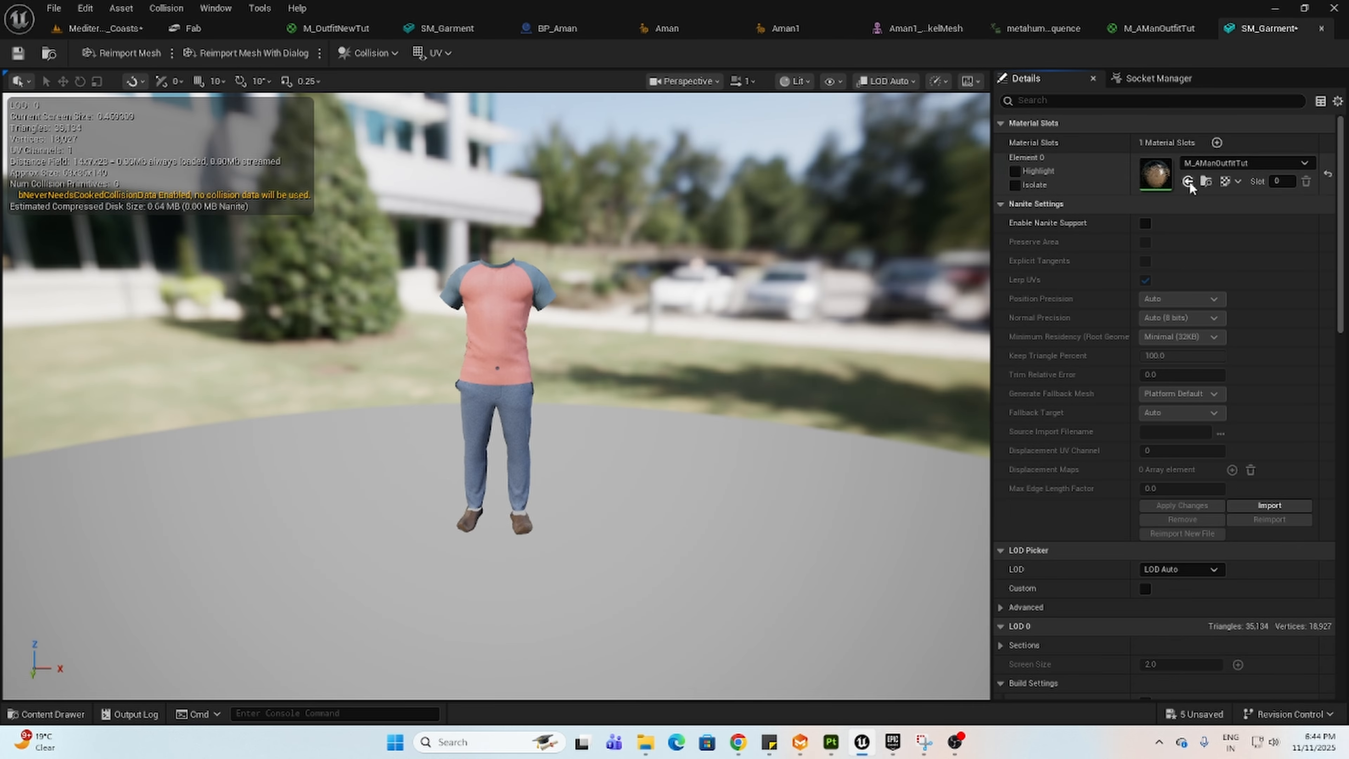
scroll(353, 328, "up", 3)
mouse_move(353, 328)
left_mouse_down()
mouse_move(414, 340)
mouse_move(531, 324)
mouse_move(353, 335)
left_mouse_up()
Step: Return to the Mediterranean_Coasts level and examine the textured garment on the MetaHuman up close and from different angles
left_click(111, 29)
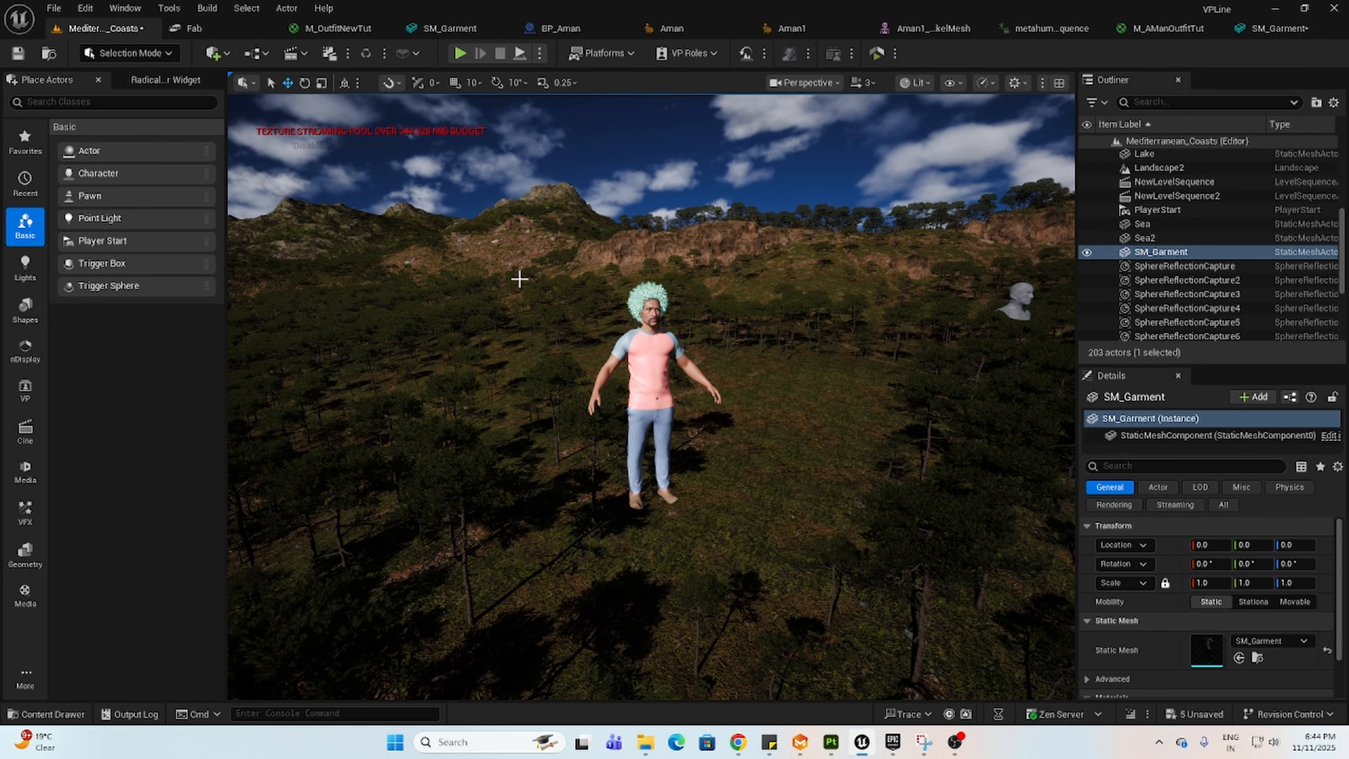
scroll(677, 322, "down", 3)
scroll(679, 393, "up", 6)
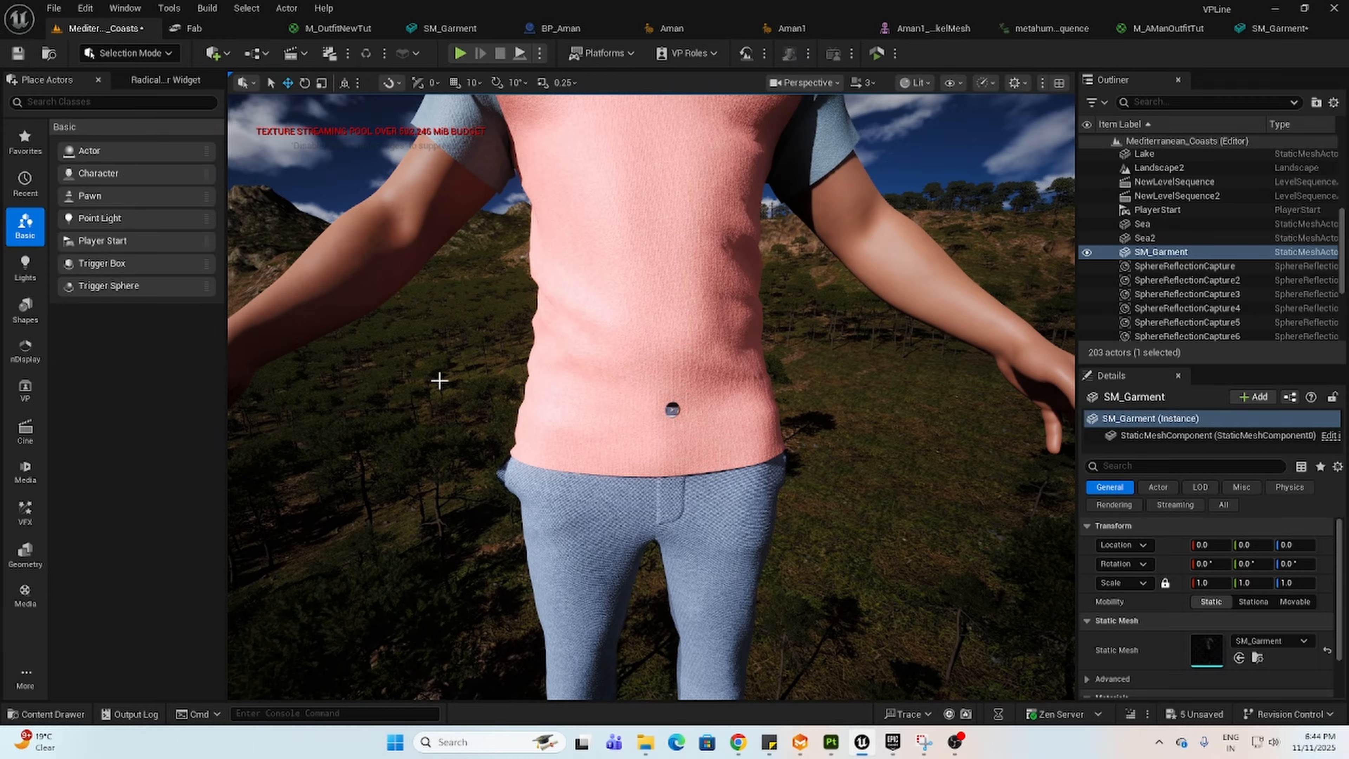
scroll(439, 380, "down", 8)
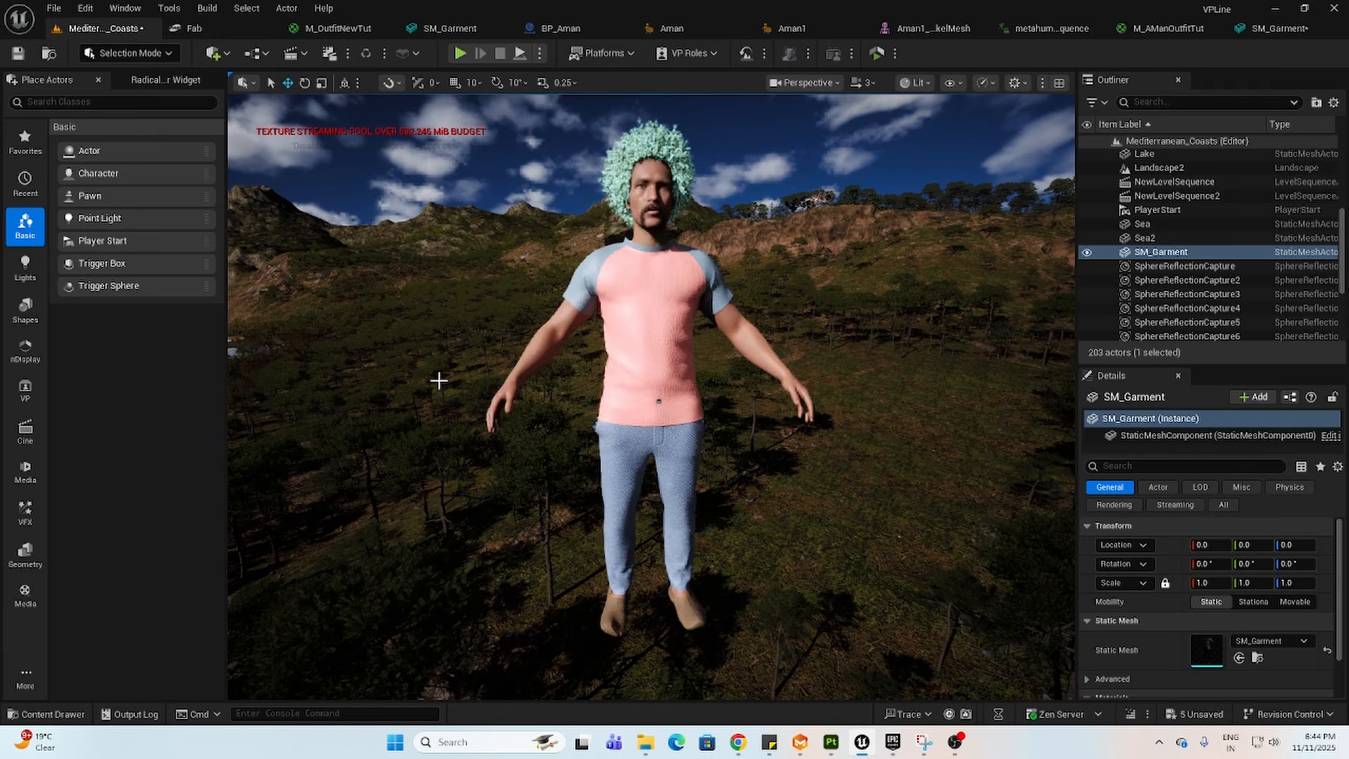
left_click_drag(377, 390, 972, 398, "alt")
scroll(627, 406, "up", 6)
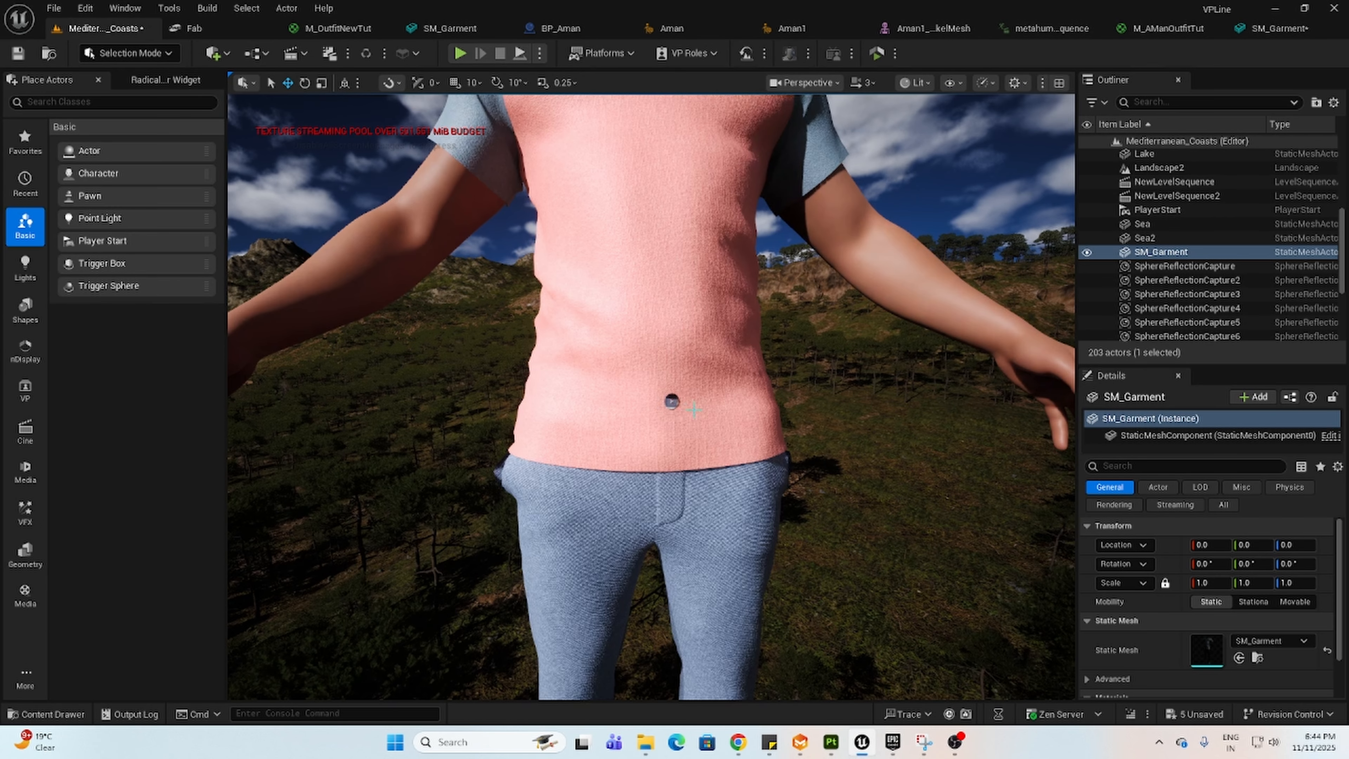
scroll(429, 371, "down", 7)
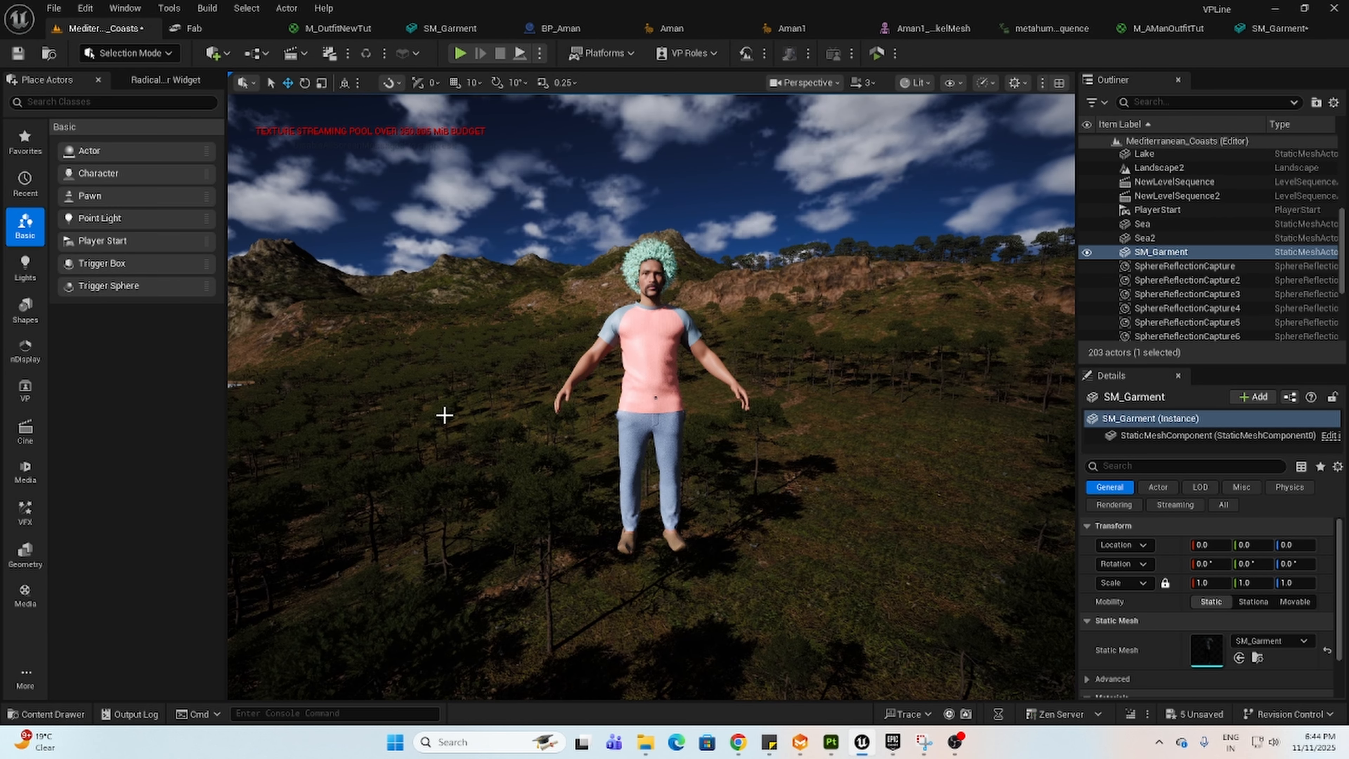
mouse_move(442, 416)
left_mouse_down("alt")
mouse_move(590, 416)
mouse_move(462, 415)
left_mouse_up("alt")
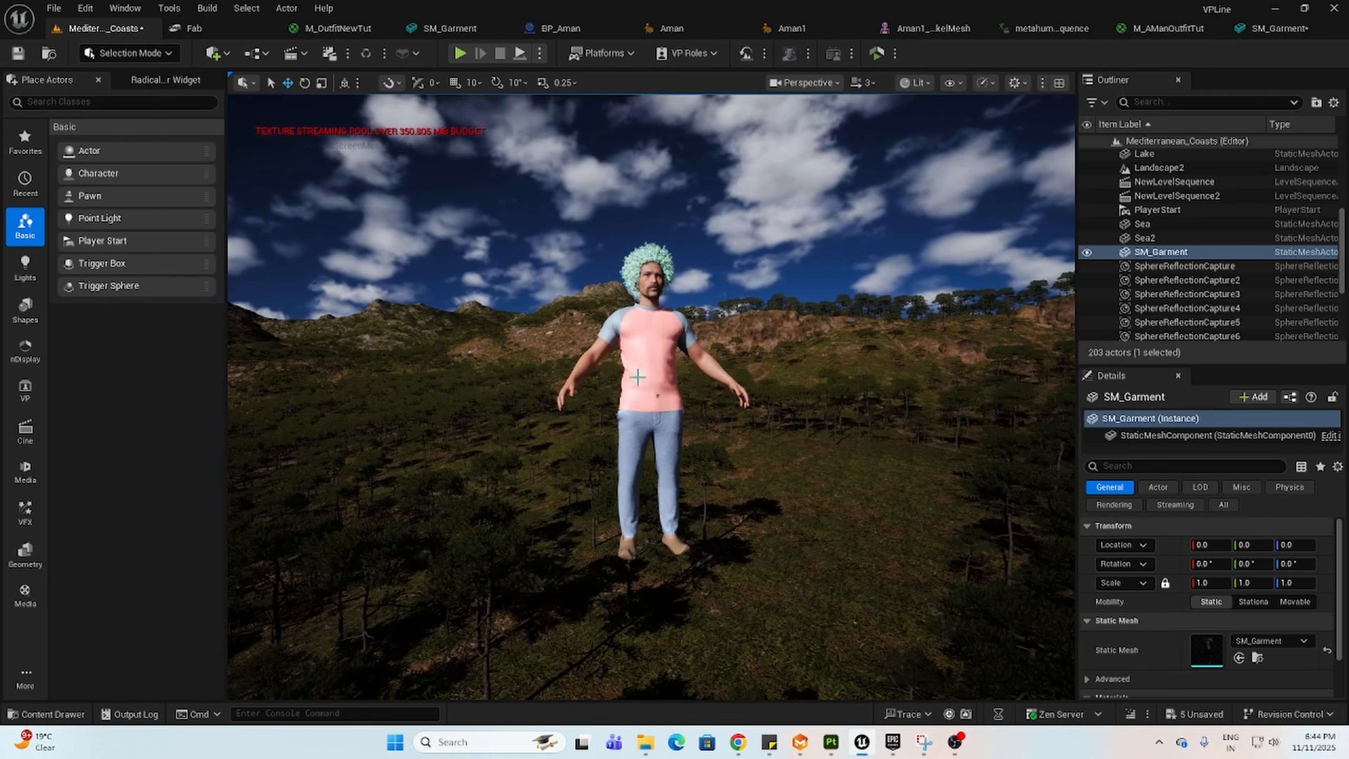
scroll(639, 378, "up", 3)
left_click_drag(639, 378, 645, 407, "alt")
scroll(473, 338, "down", 3)
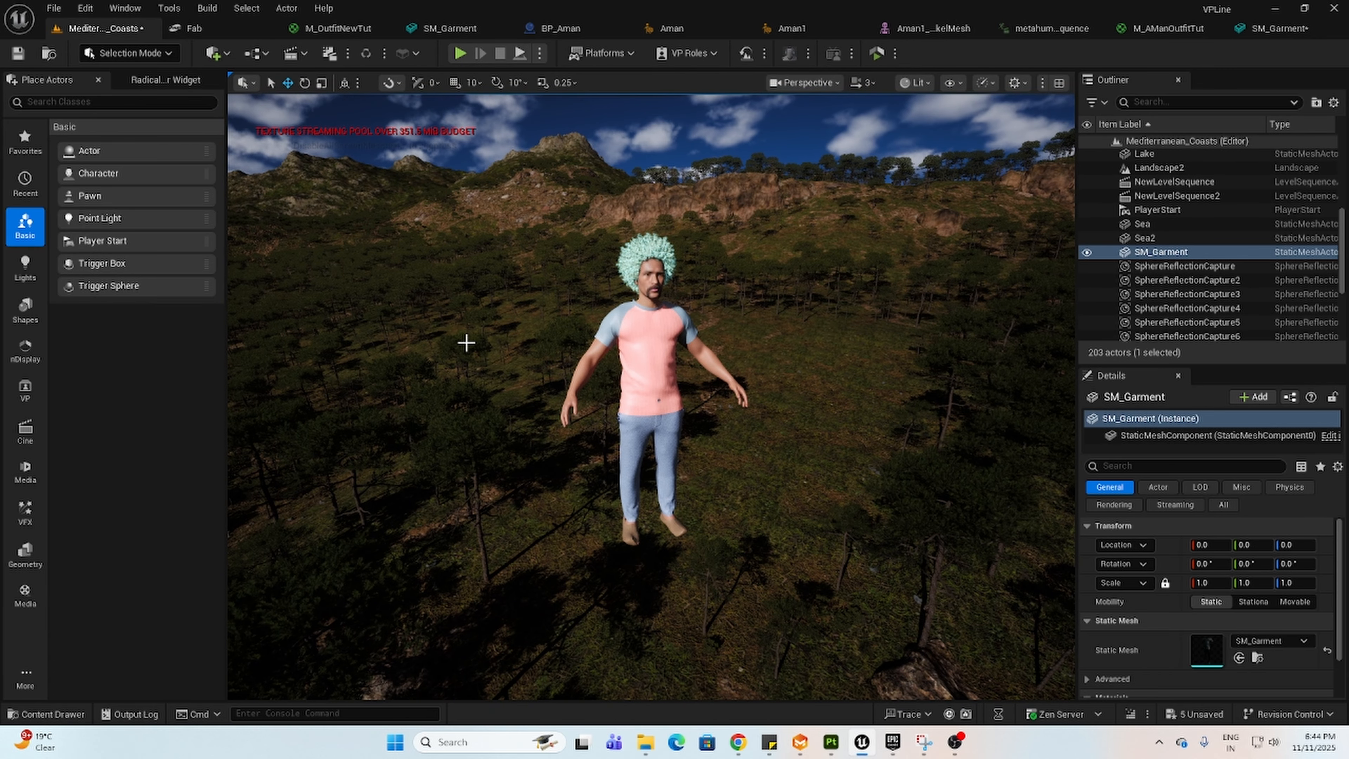
scroll(598, 385, "up", 3)
left_click_drag(597, 385, 598, 356, "alt")
mouse_move(659, 396)
left_mouse_down("alt")
mouse_move(671, 391)
mouse_move(558, 366)
mouse_move(462, 367)
mouse_move(366, 398)
mouse_move(467, 417)
mouse_move(637, 401)
left_mouse_up("alt")
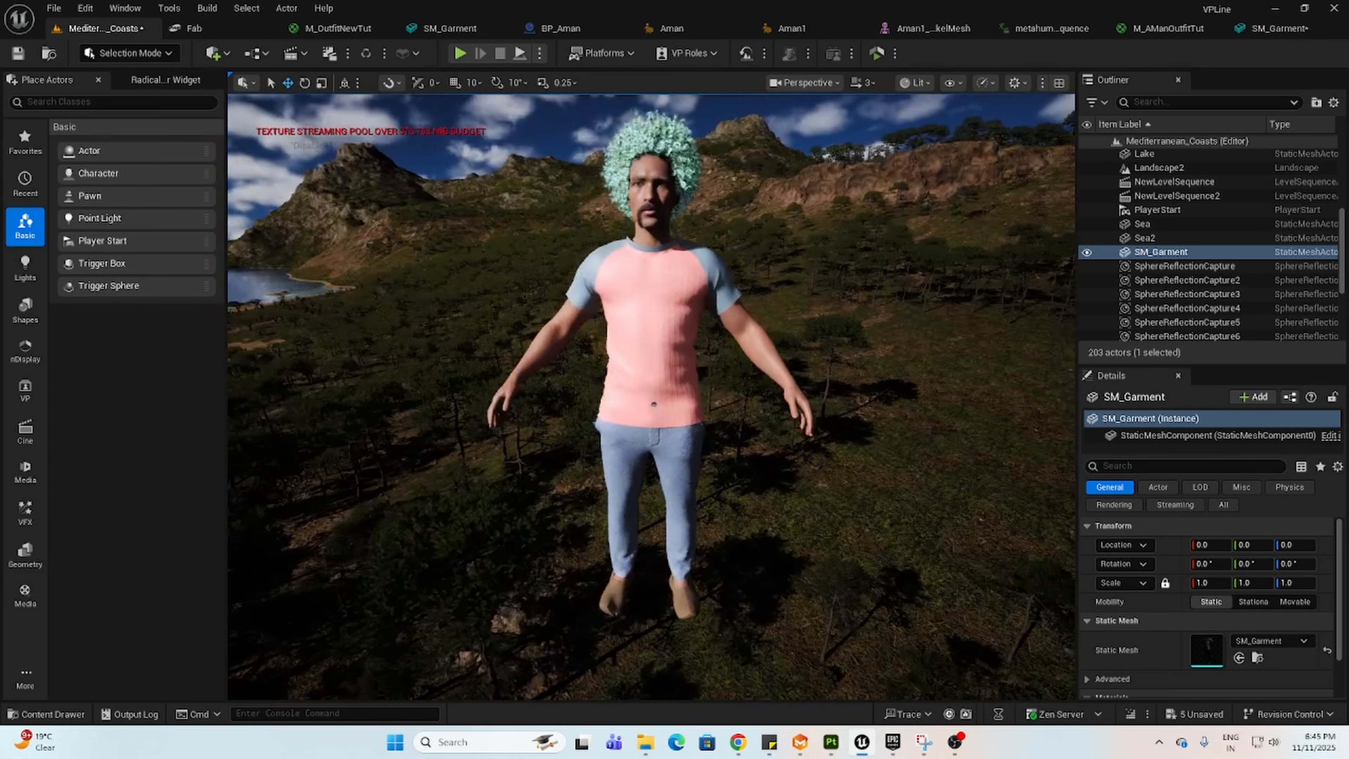
scroll(637, 402, "down", 3)
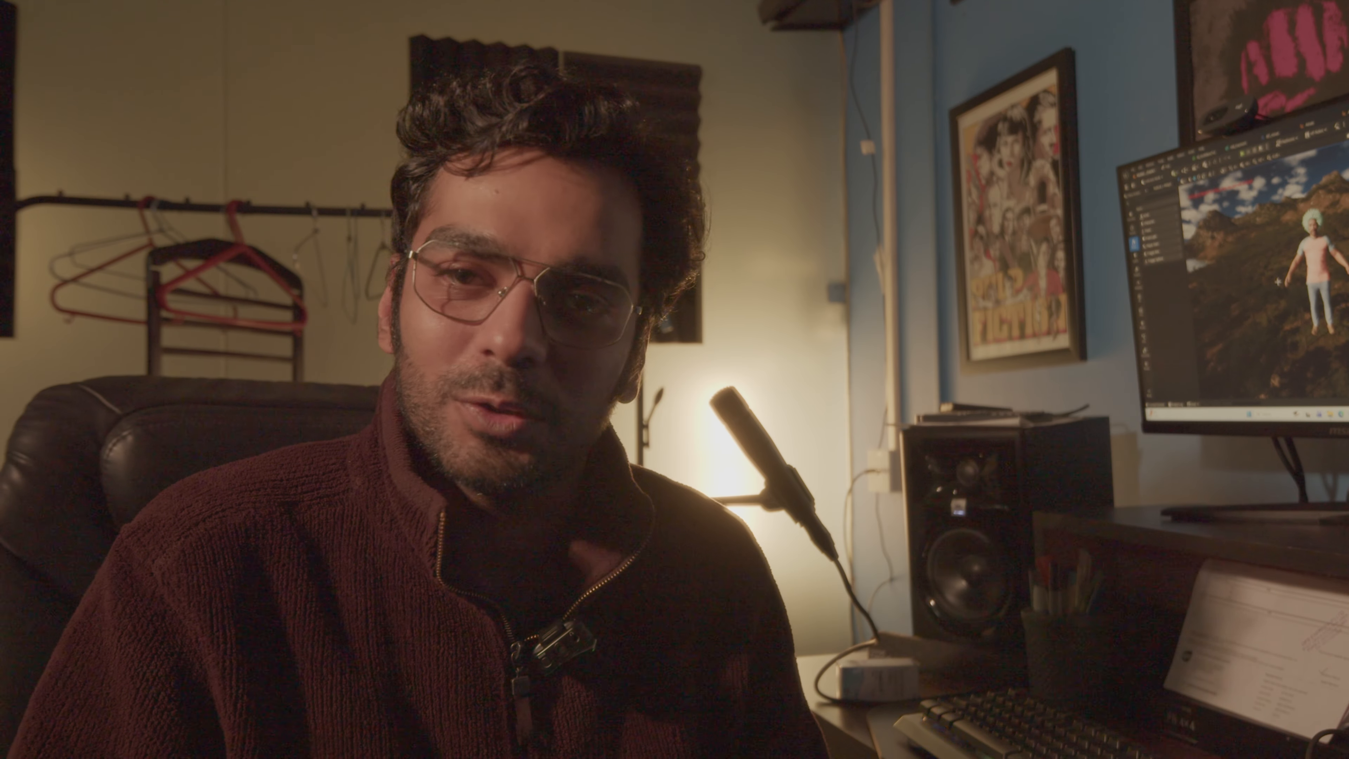